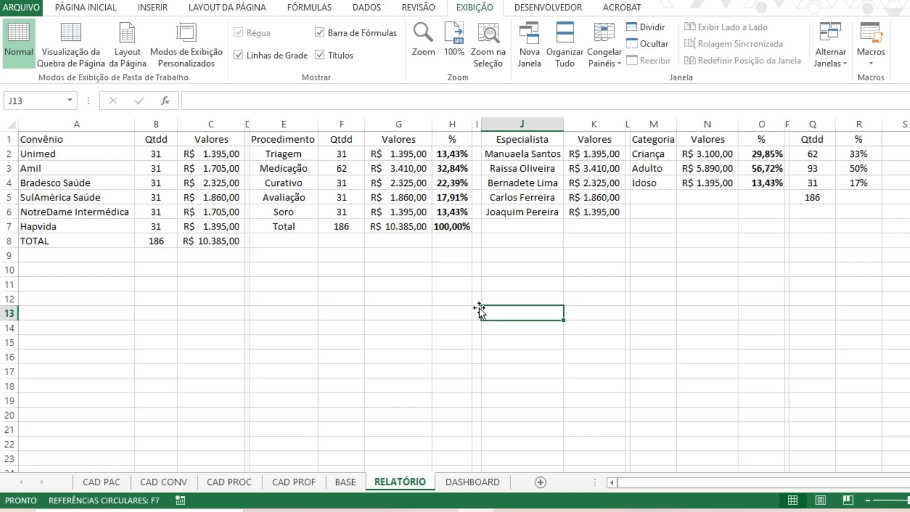
Review the recommended chart types, the full chart list and a pie preview for the Convênio, Qtdd and Valores data in A1:C7.
left_click(268, 282)
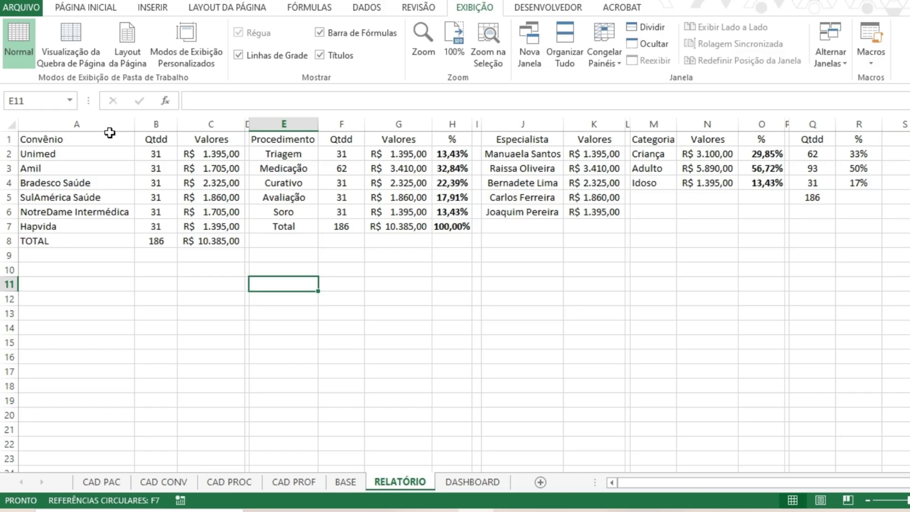
left_click_drag(109, 134, 207, 228)
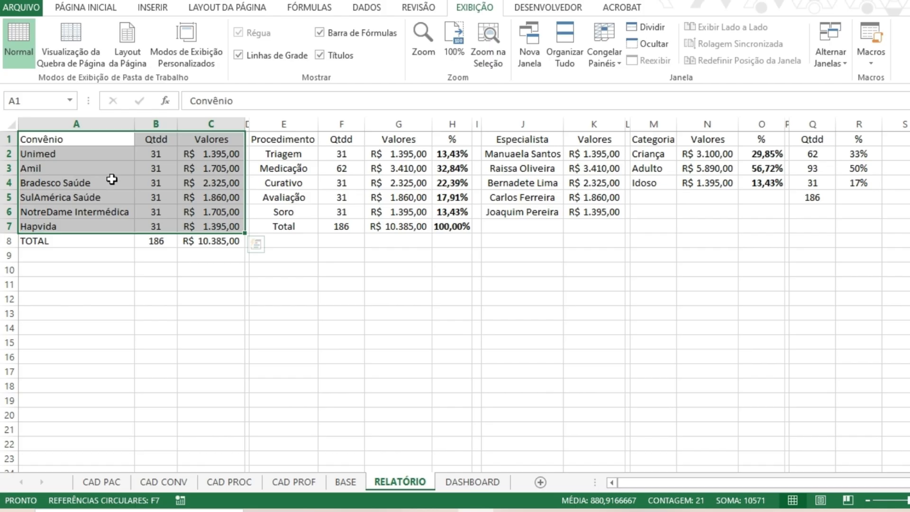
left_click(68, 141)
left_click_drag(68, 141, 210, 226)
left_click(152, 7)
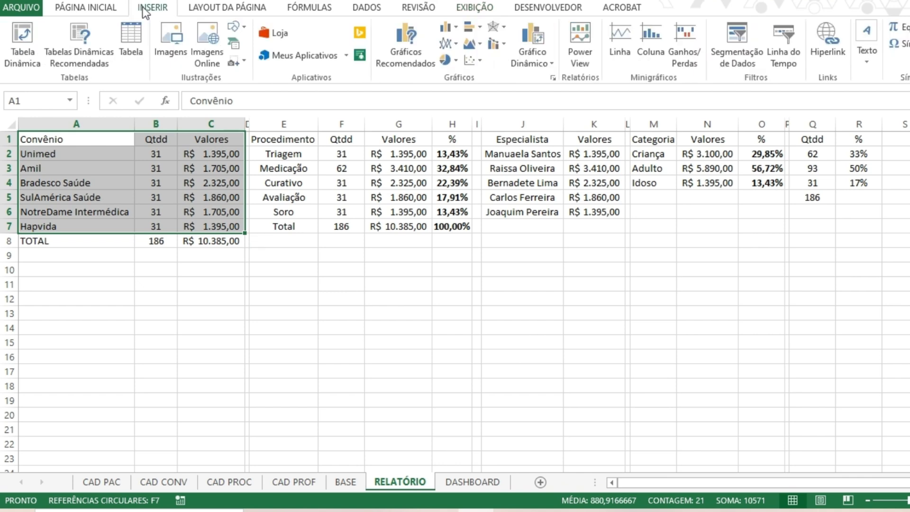
left_click(412, 49)
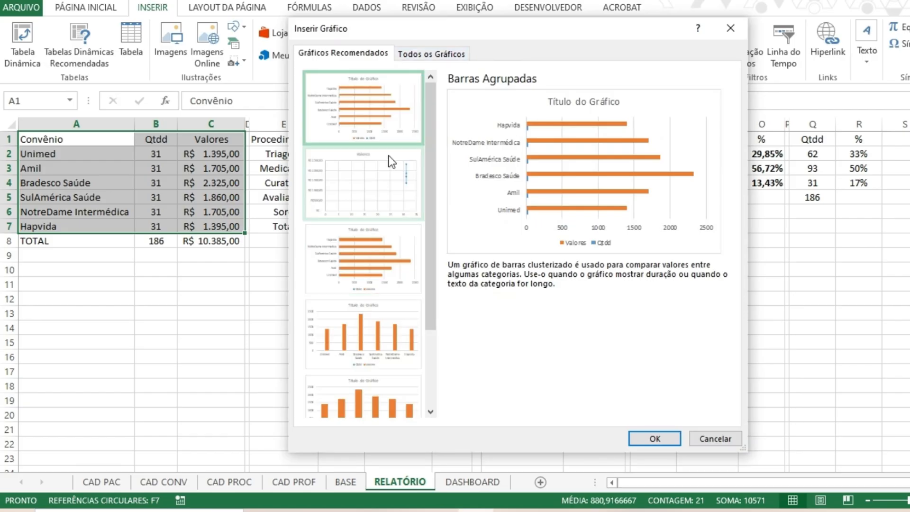
left_click(371, 183)
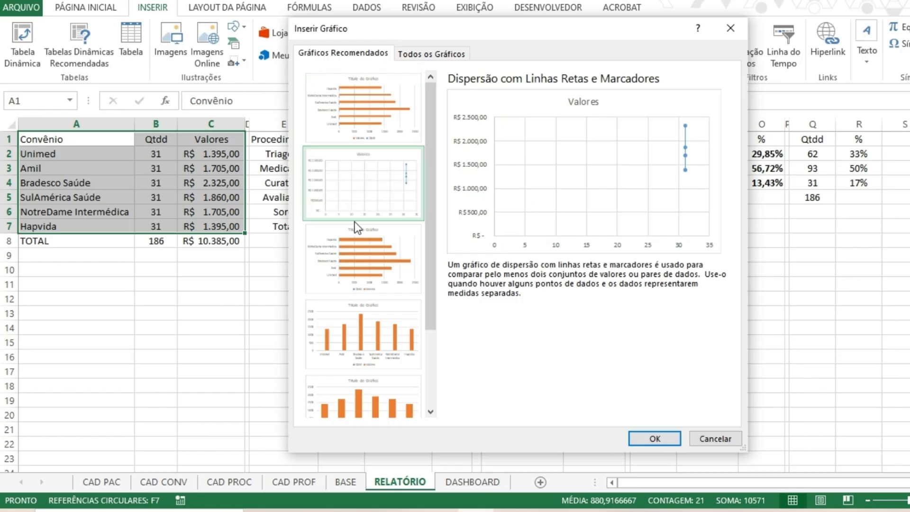
left_click(358, 251)
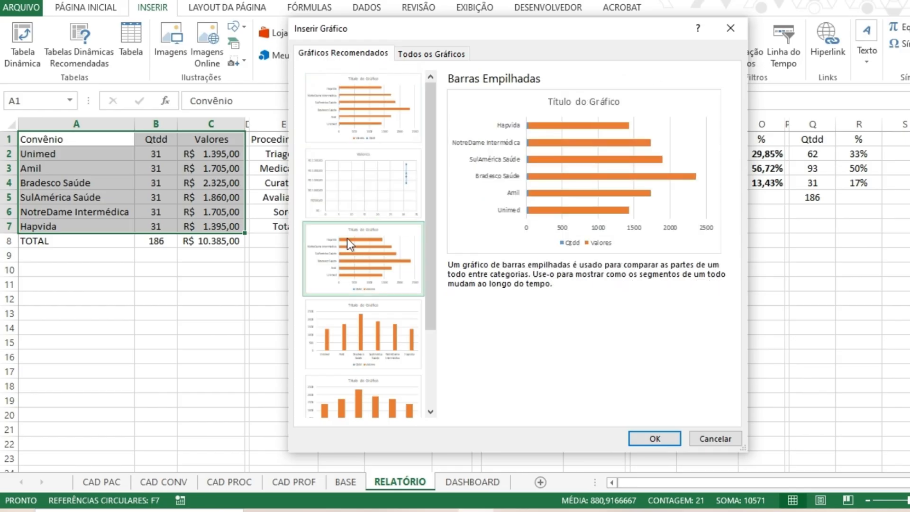
left_click(368, 322)
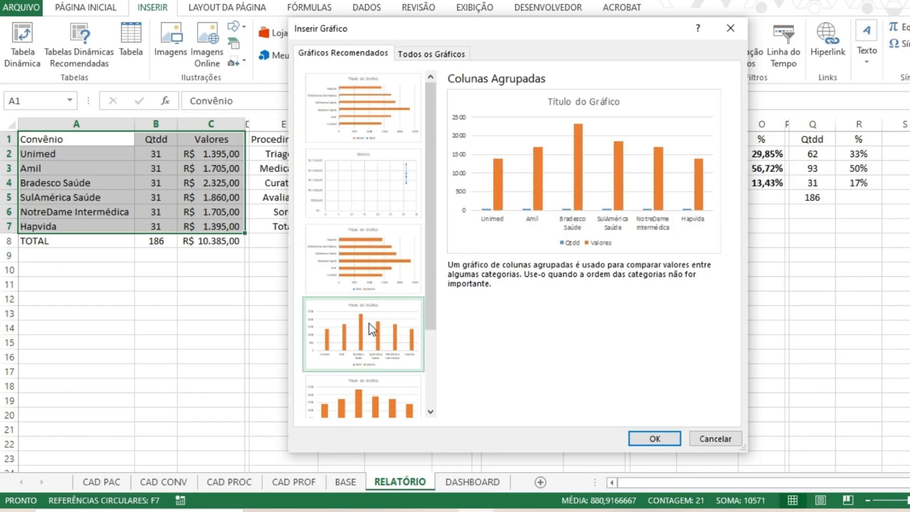
left_click(366, 396)
scroll(337, 234, "down", 3)
left_click(377, 376)
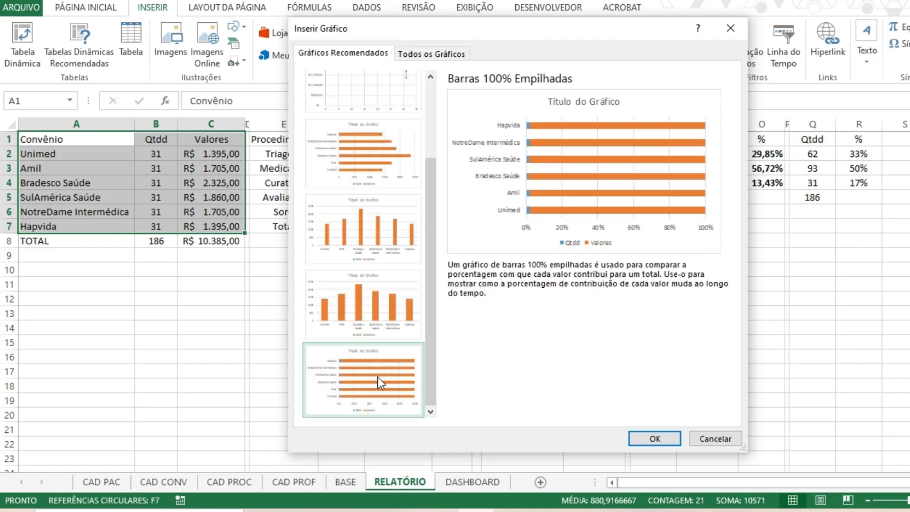
scroll(403, 269, "up", 3)
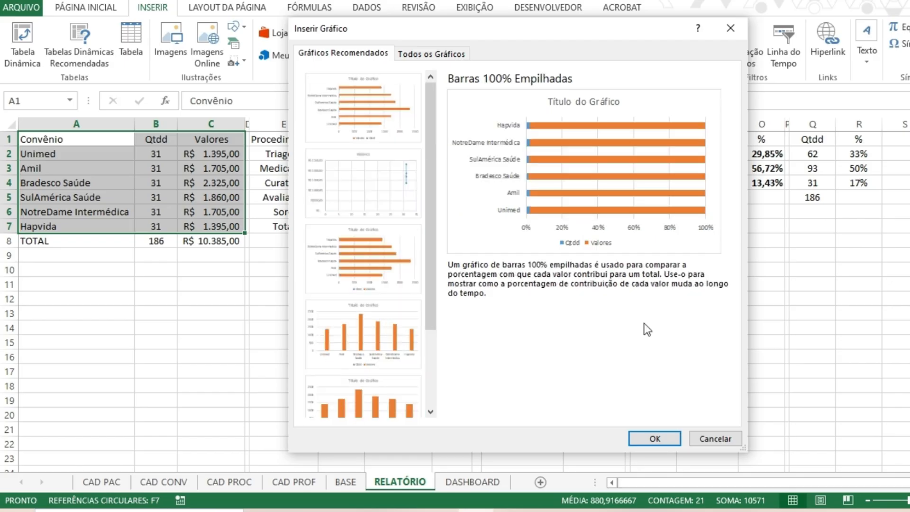
left_click(430, 51)
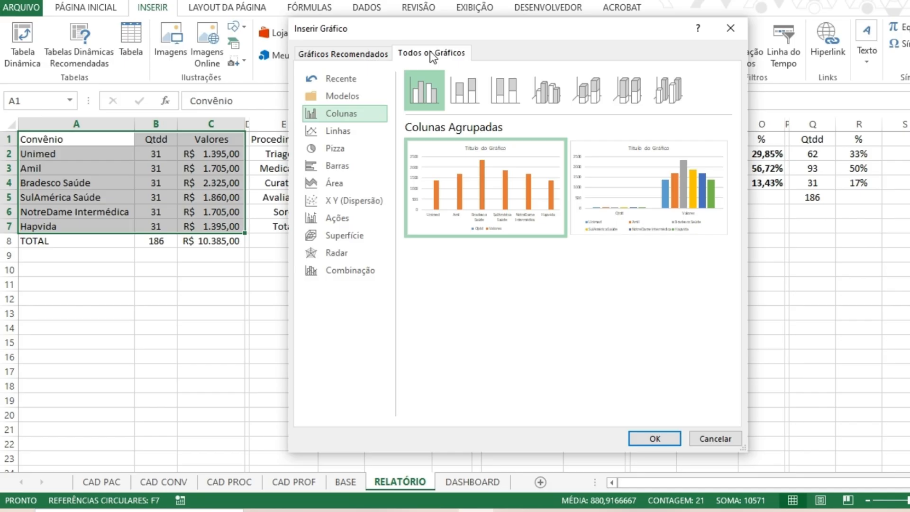
left_click(721, 31)
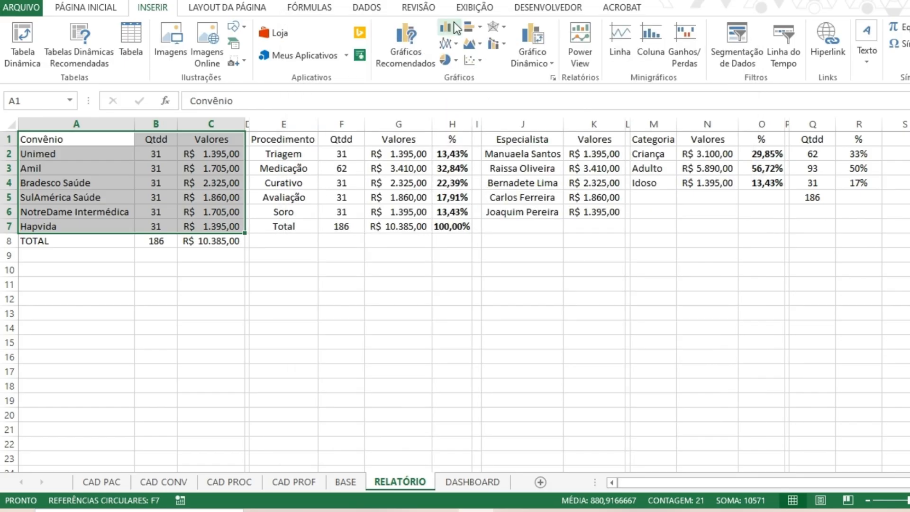
left_click(456, 59)
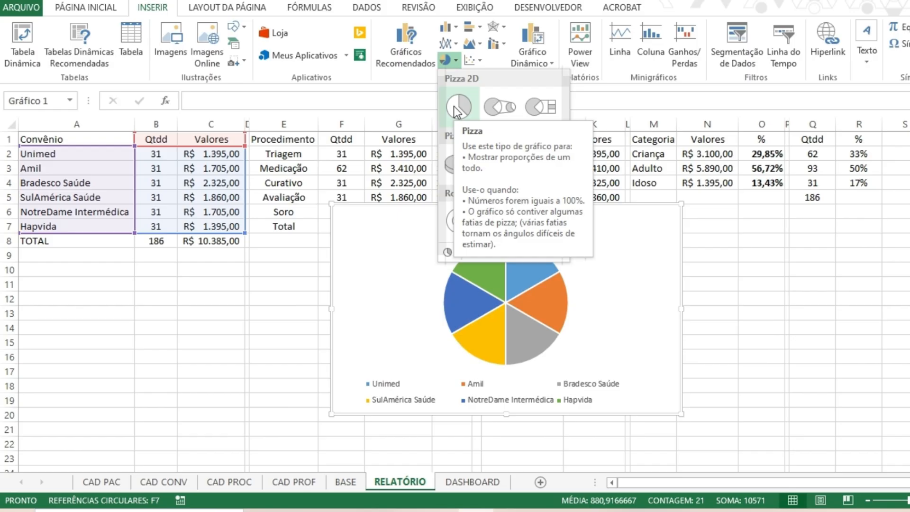
left_click(184, 199)
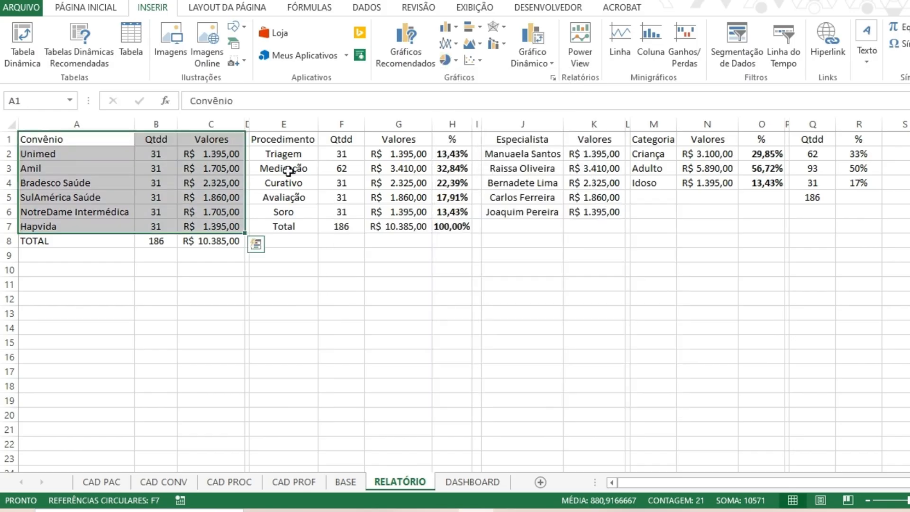
Select only the Convênio and Qtdd columns without the total row, A1:B7, as the chart data.
left_click(287, 180)
left_click_drag(104, 139, 103, 221)
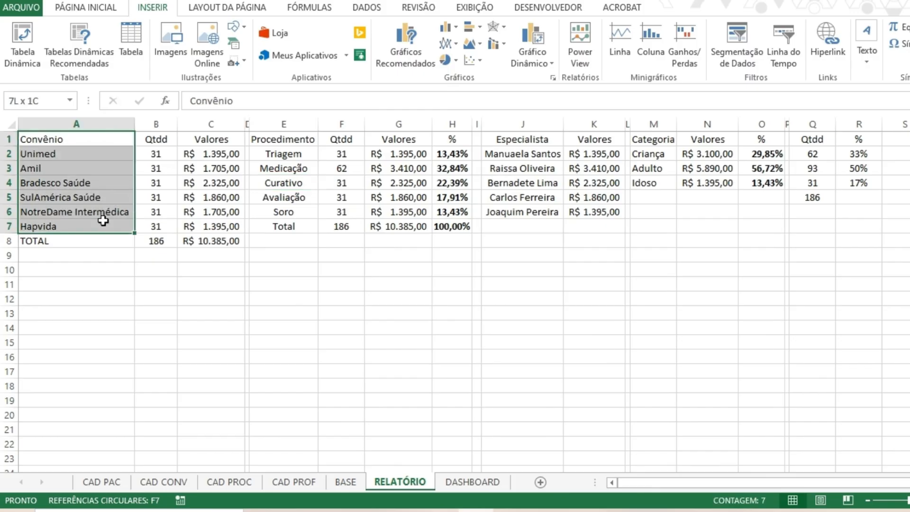
left_click(164, 141, "ctrl")
left_click_drag(163, 141, 158, 228)
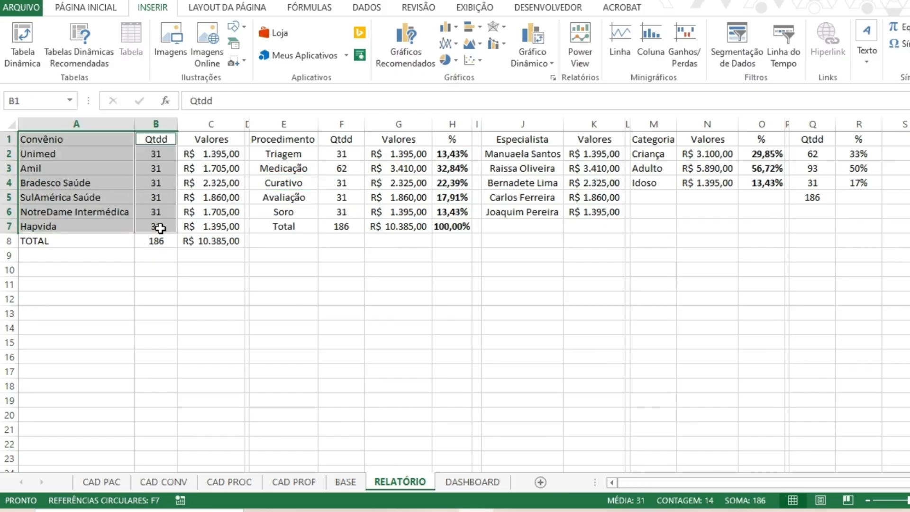
Examine the recommended, line, bar and combination chart types for the selected Convênio and Qtdd data.
left_click(402, 43)
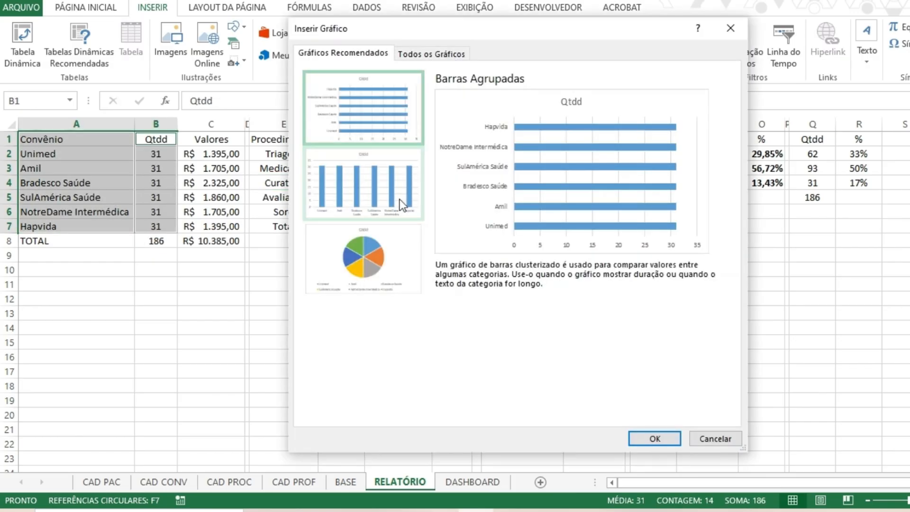
left_click(400, 199)
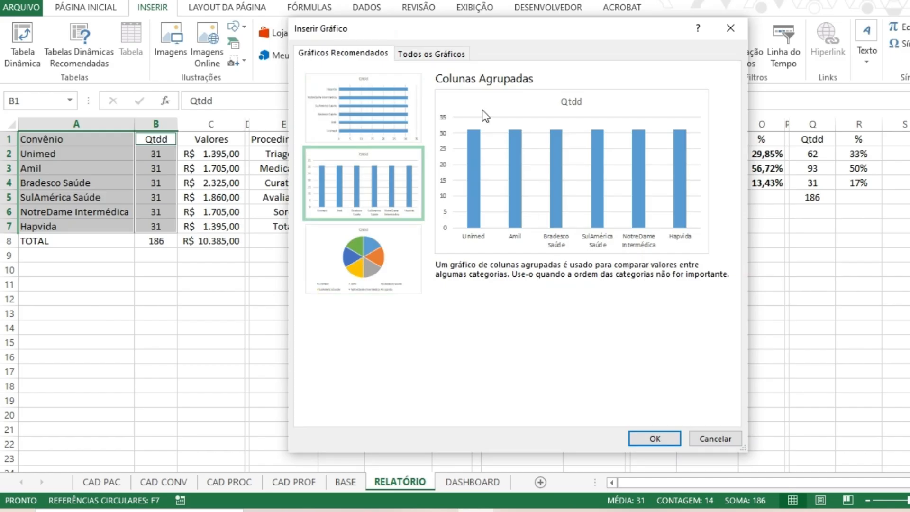
left_click(421, 108)
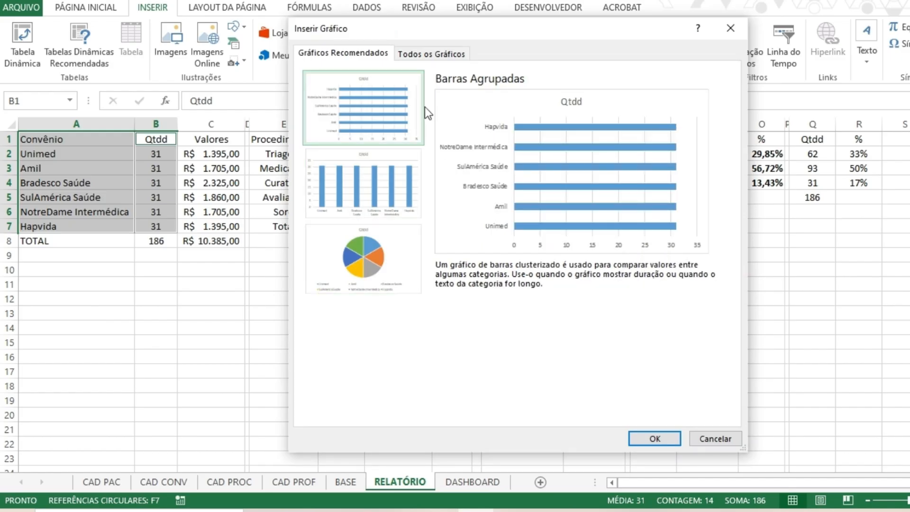
left_click(723, 439)
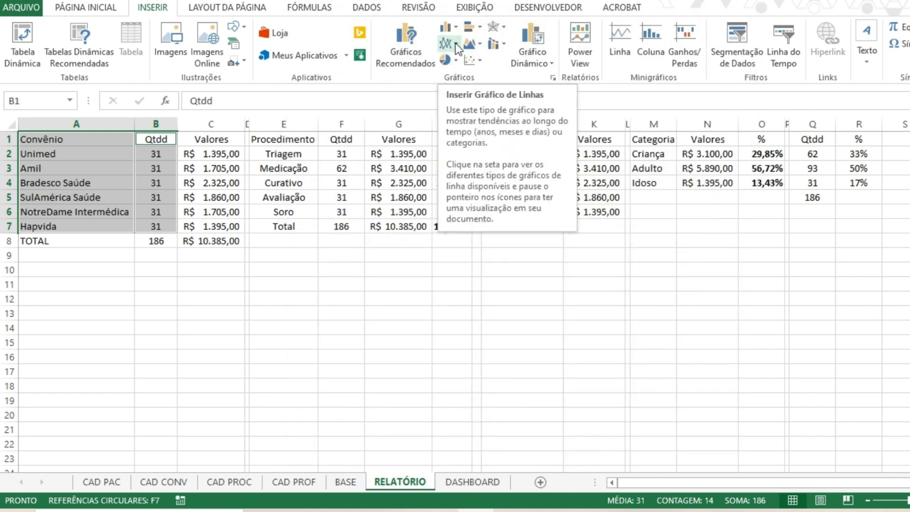
left_click(455, 43)
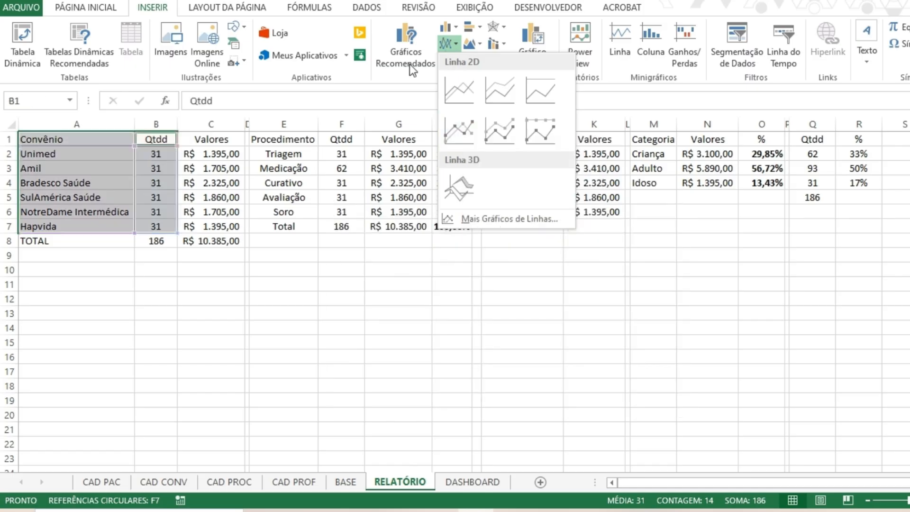
left_click(470, 27)
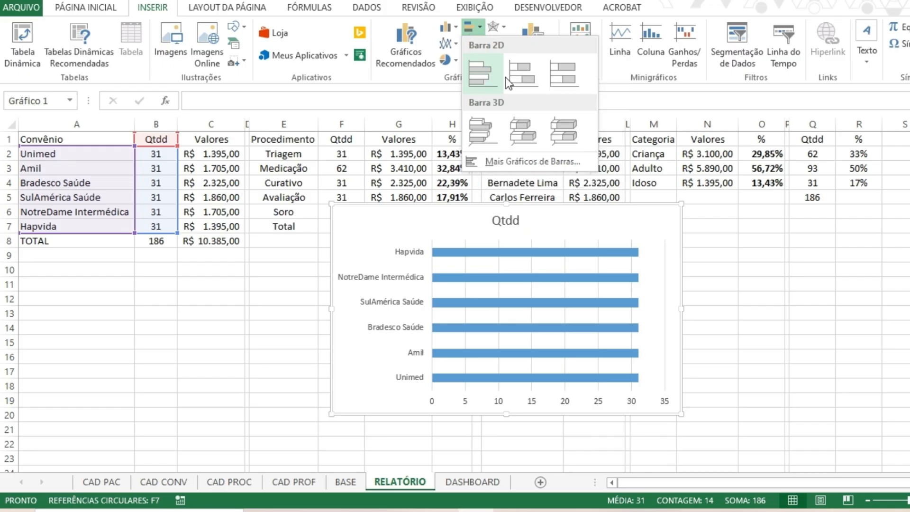
left_click(475, 25)
left_click(494, 43)
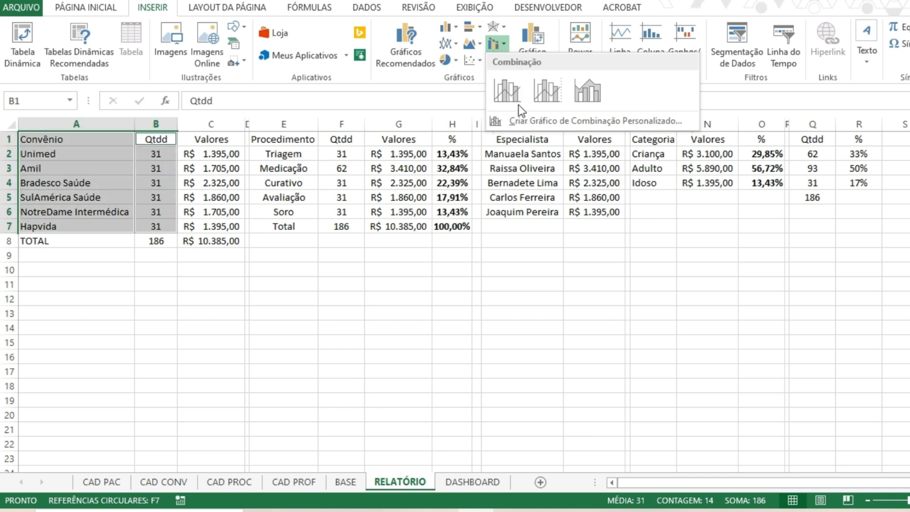
Insert a 2D clustered column chart of Qtdd by Convênio and shift it upward over the report tables.
left_click(450, 28)
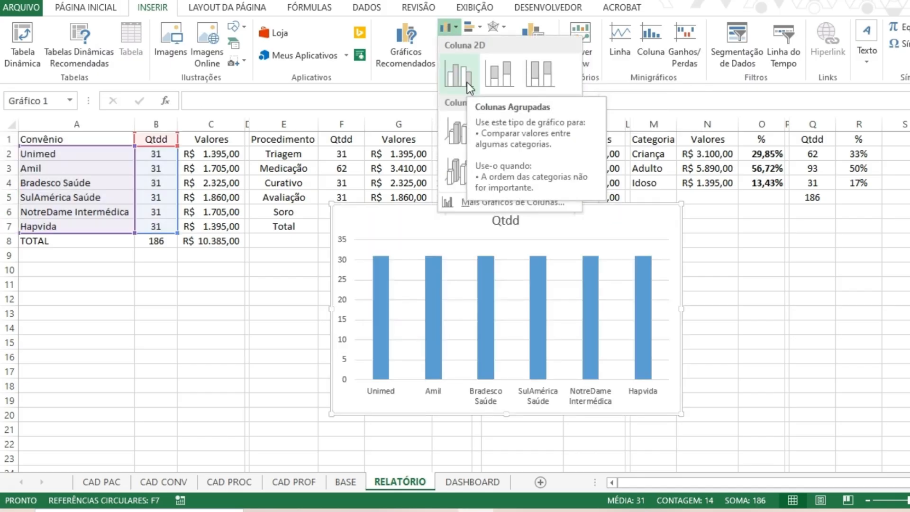
left_click(467, 81)
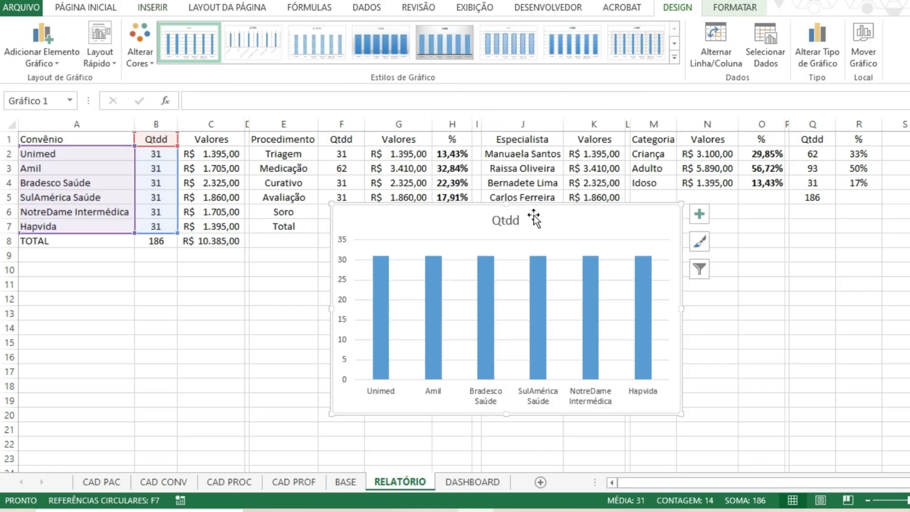
left_click_drag(533, 219, 446, 186)
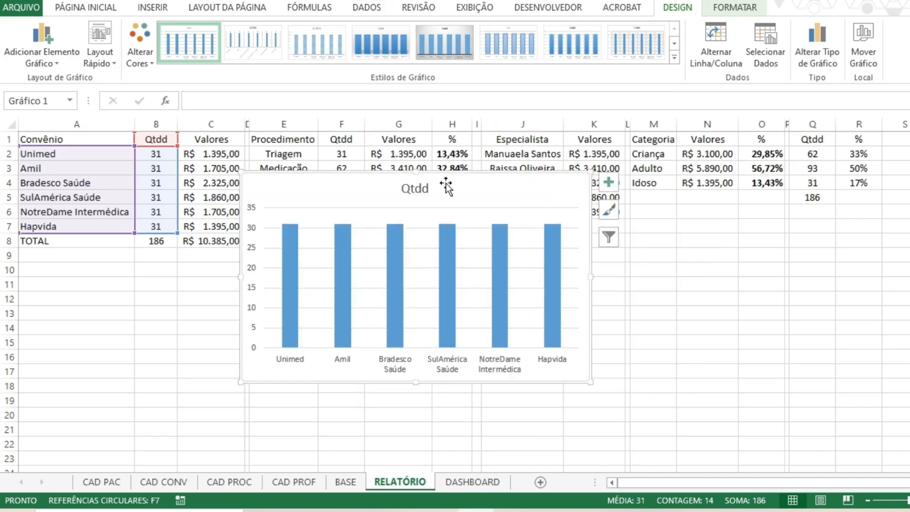
left_click_drag(458, 177, 484, 164)
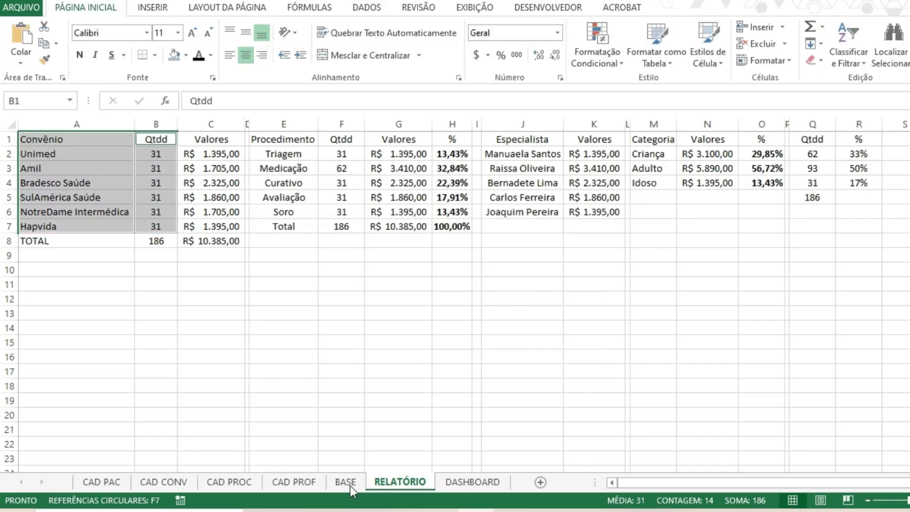
Transfer the Qtdd column chart to the DASHBOARD sheet and position it below the dark header band, starting around B6.
left_click(458, 479)
left_click(242, 268)
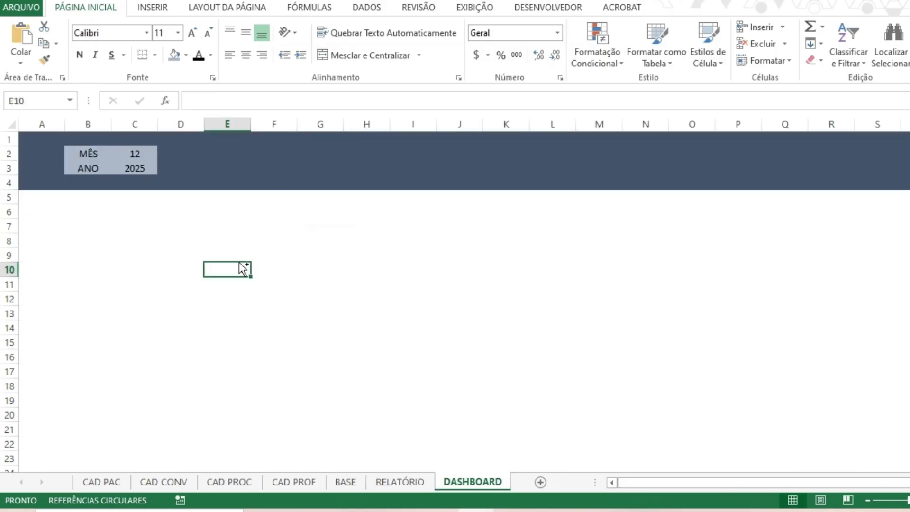
key("ctrl+v")
left_click_drag(326, 261, 199, 228)
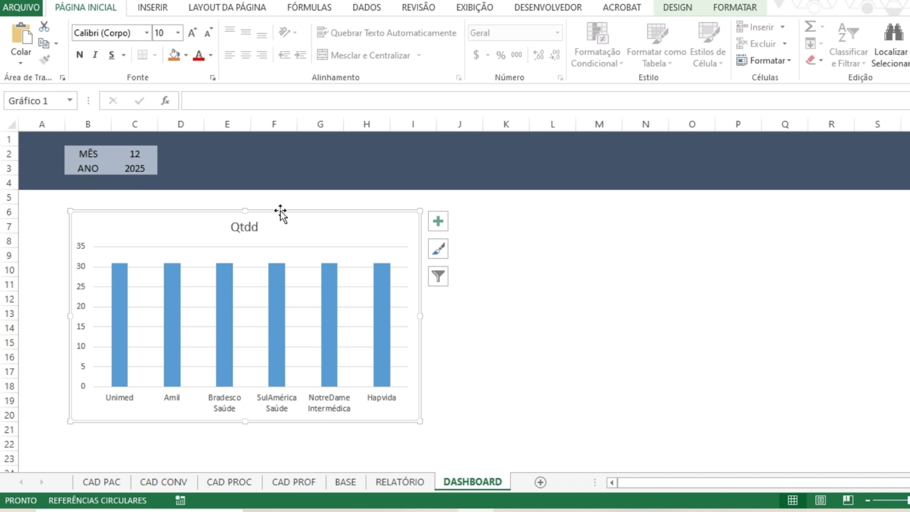
Remove the fill and the outline from the dashboard chart's chart area.
left_click(711, 8)
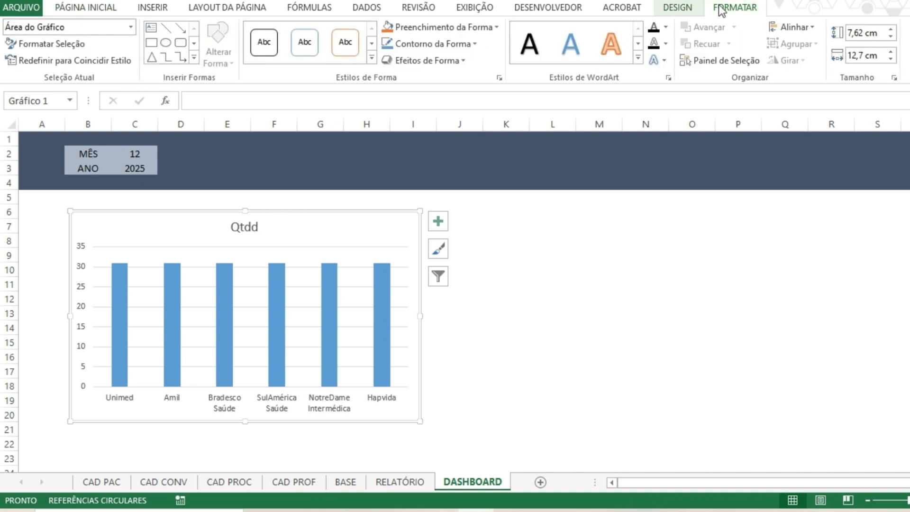
left_click(495, 29)
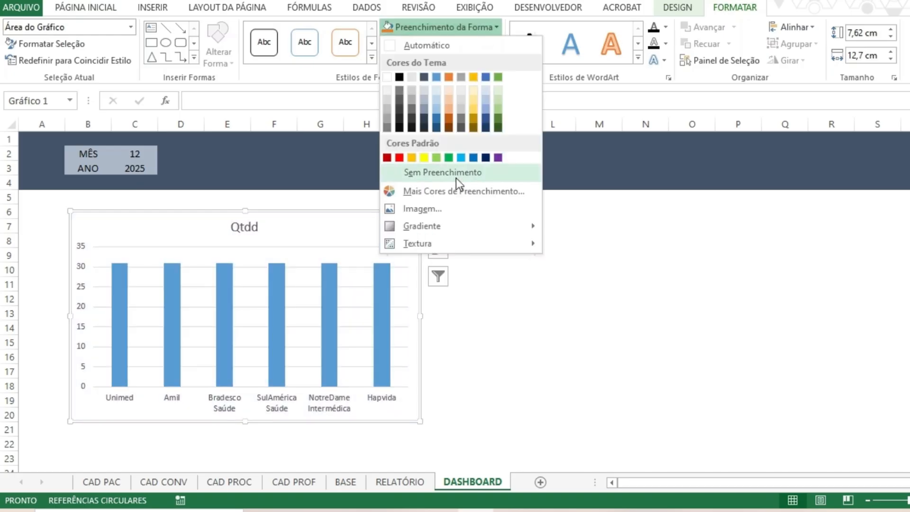
left_click(456, 178)
left_click(454, 44)
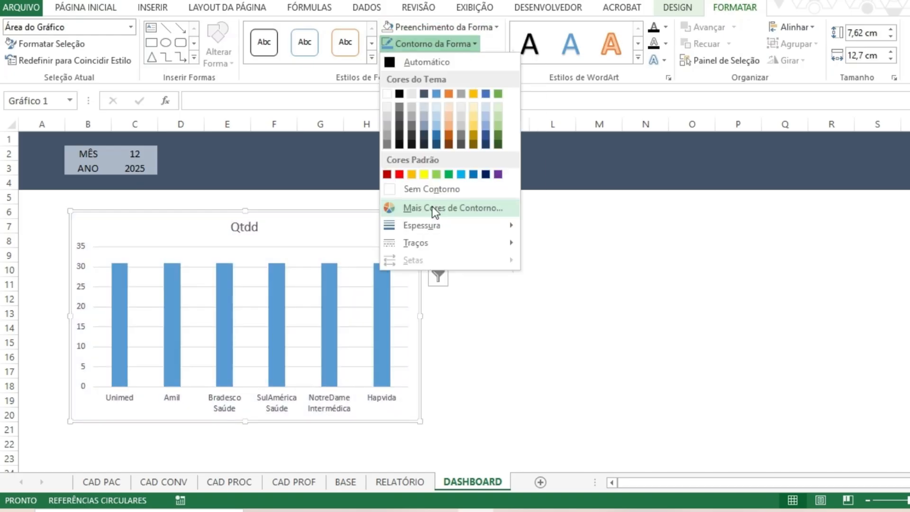
left_click(535, 271)
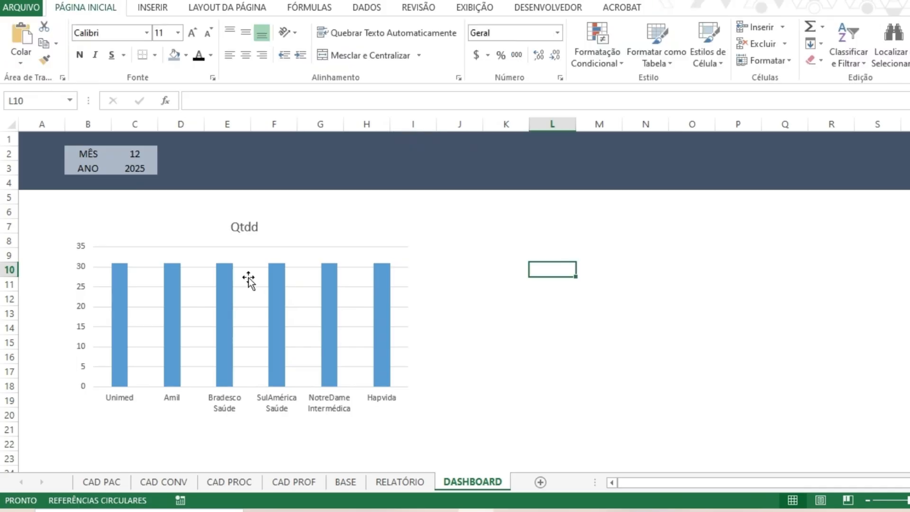
Delete the Qtdd title from the dashboard column chart and select its plot area.
left_click(246, 226)
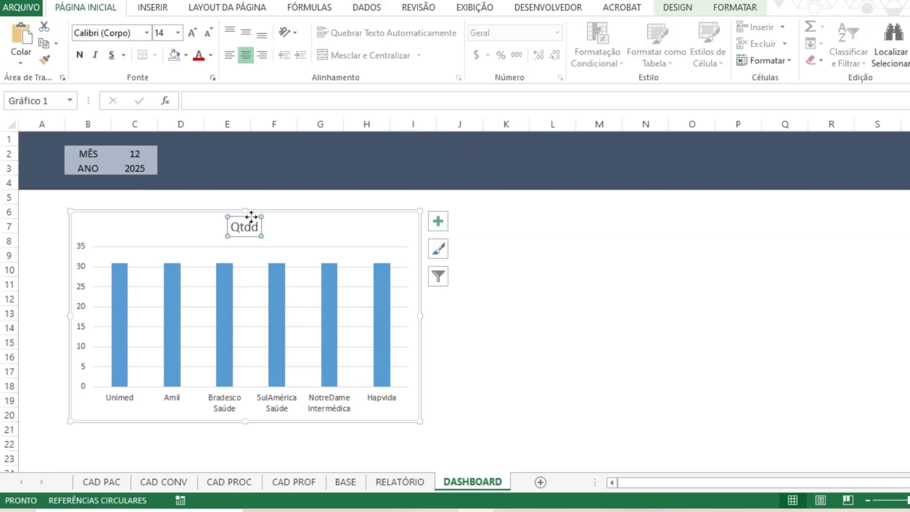
key("Delete")
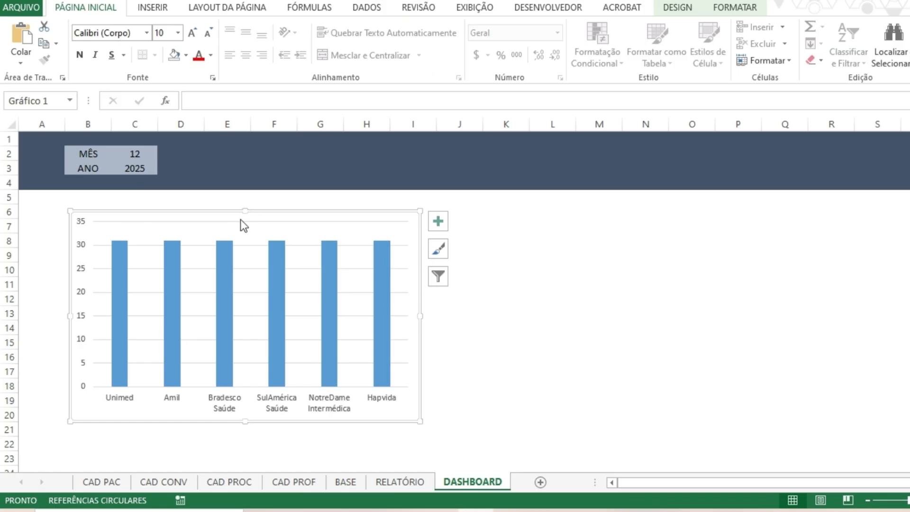
left_click(236, 221)
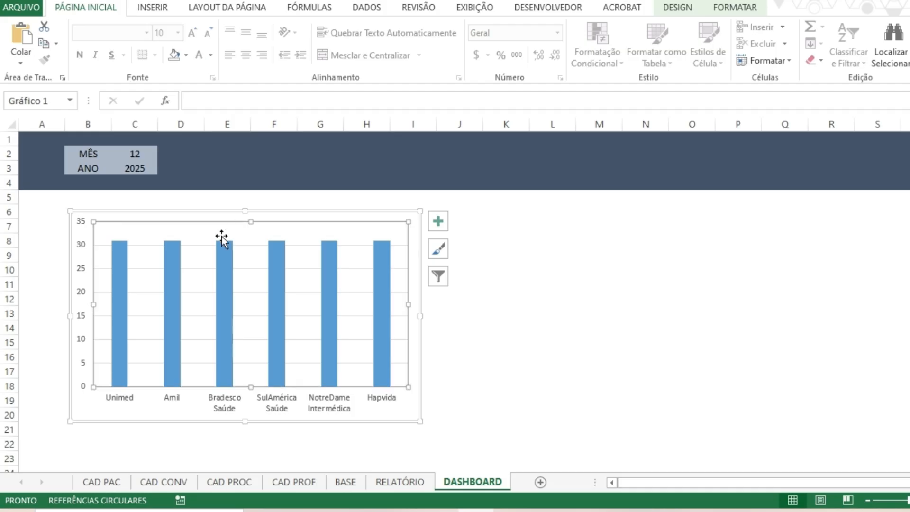
Remove the horizontal gridlines and the vertical value axis from the dashboard column chart.
left_click(244, 244)
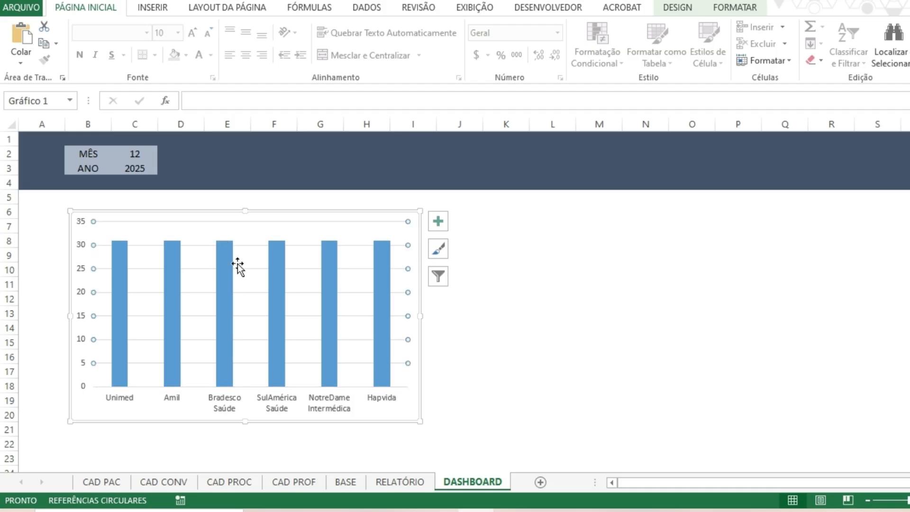
key("Escape")
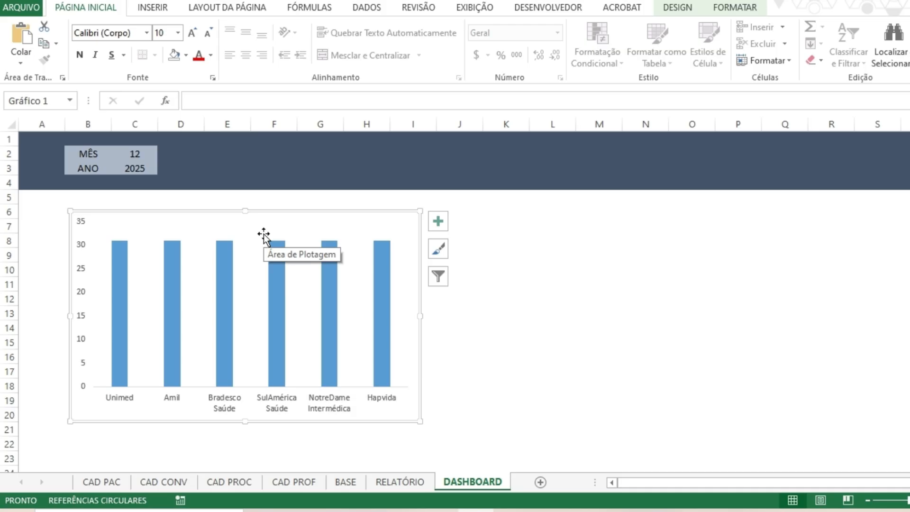
left_click(81, 272)
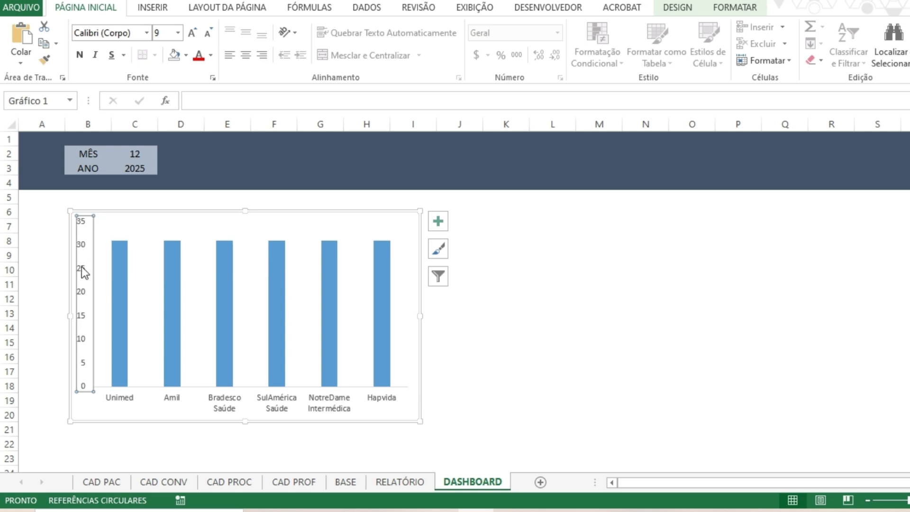
key("Delete")
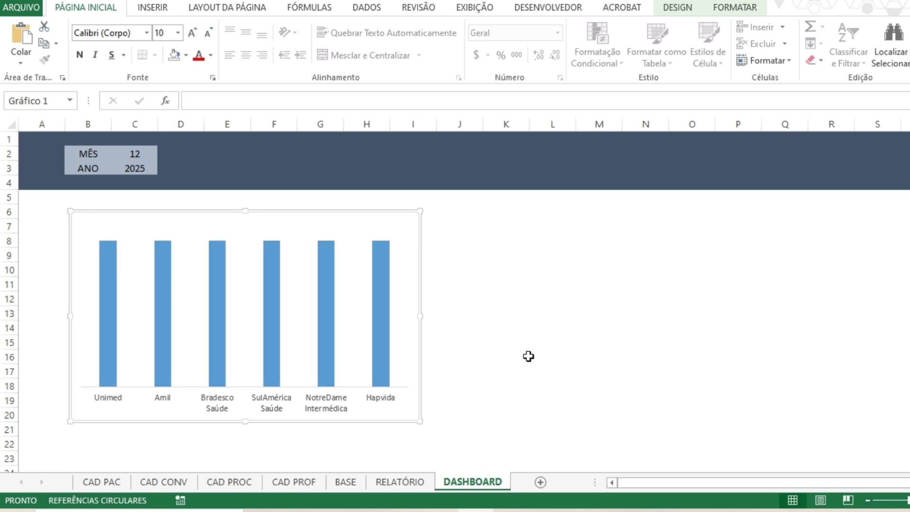
left_click(529, 356)
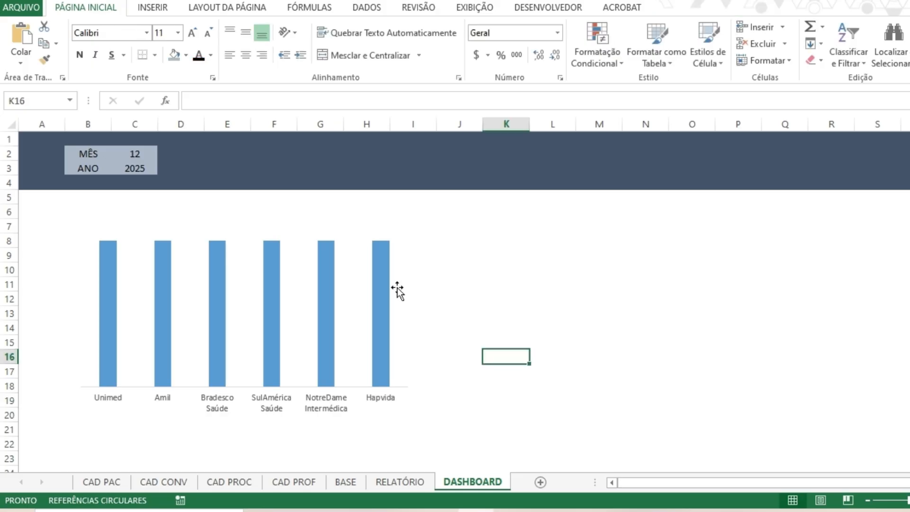
Shrink the column chart to about seven rows high and move it to column A just below the dark header band.
left_click(397, 354)
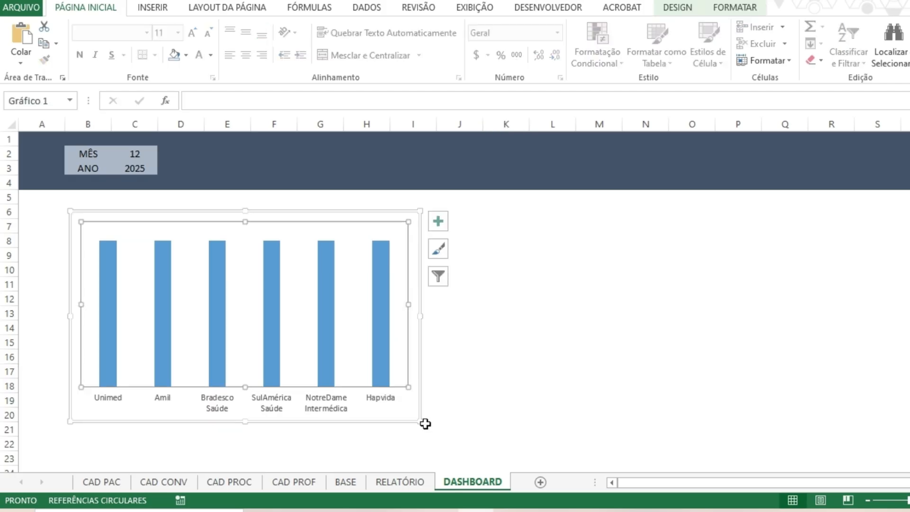
left_click_drag(425, 424, 371, 316)
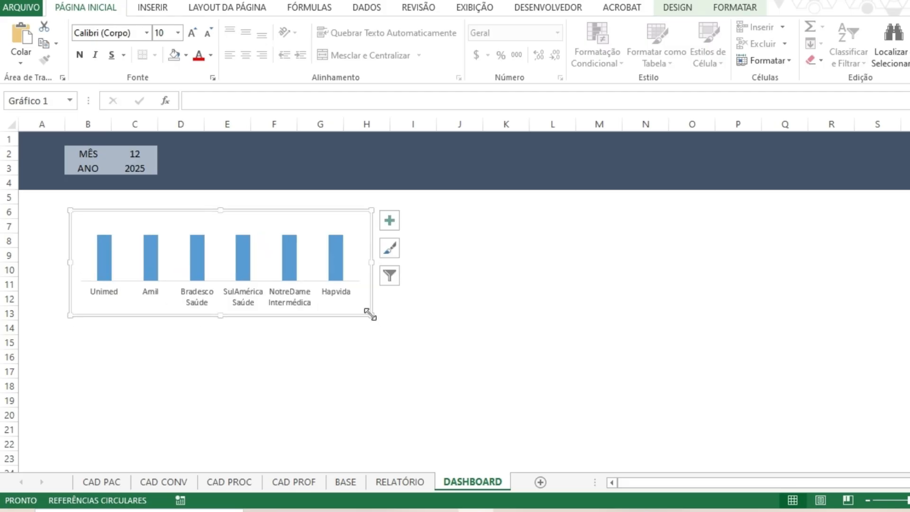
left_click_drag(317, 214, 272, 201)
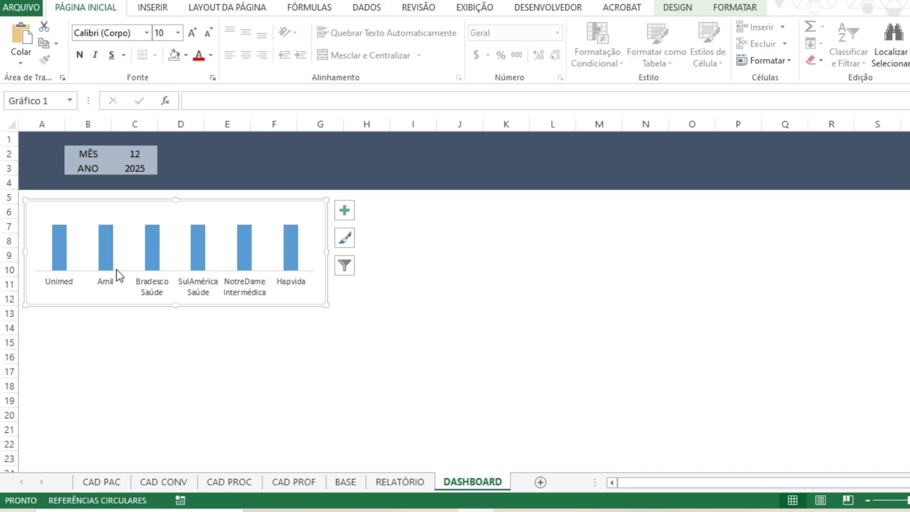
key("Escape")
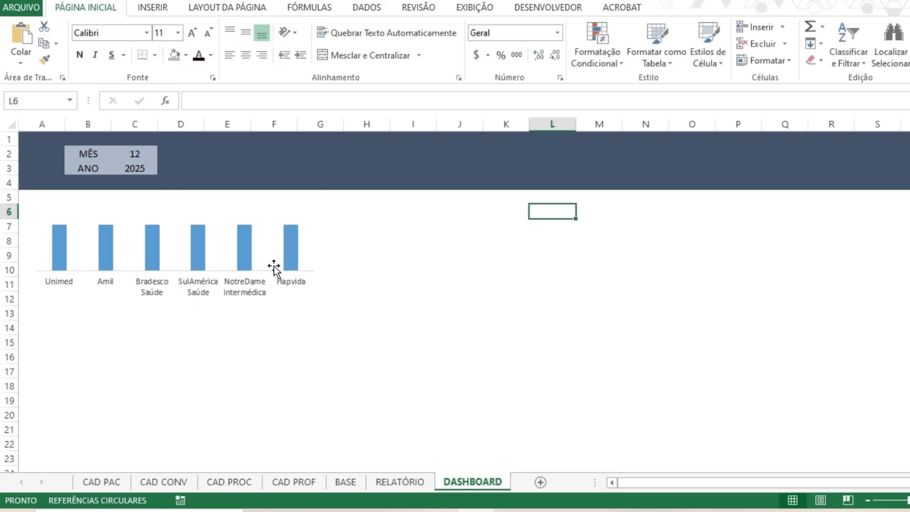
Add data labels to the Qtdd series in the column chart.
left_click(244, 249)
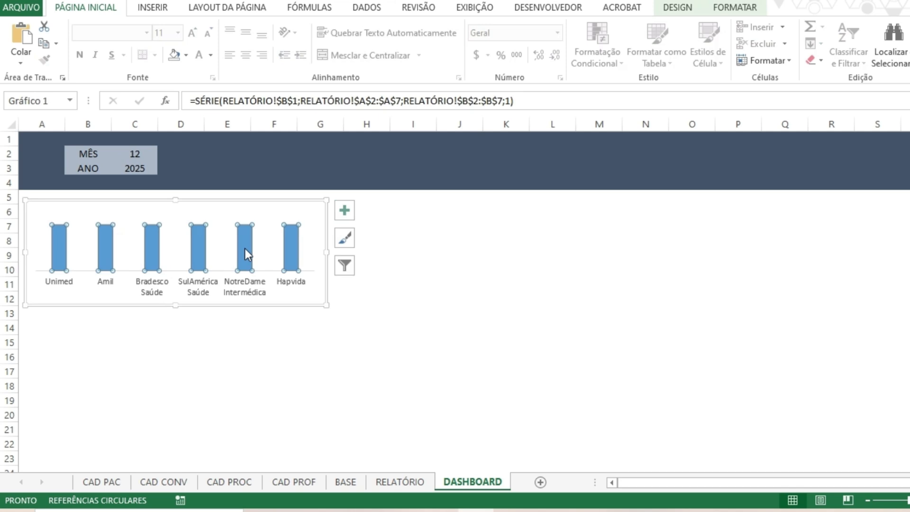
right_click(244, 248)
mouse_move(306, 351)
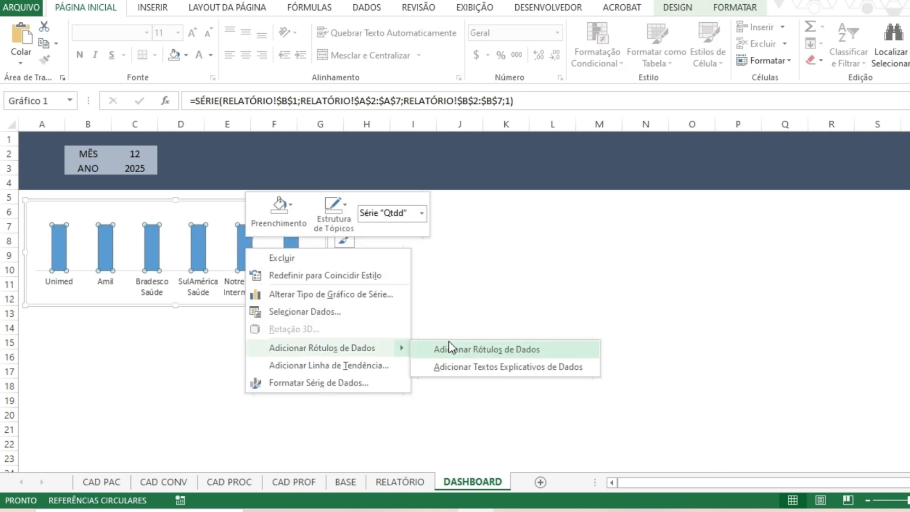
left_click(468, 352)
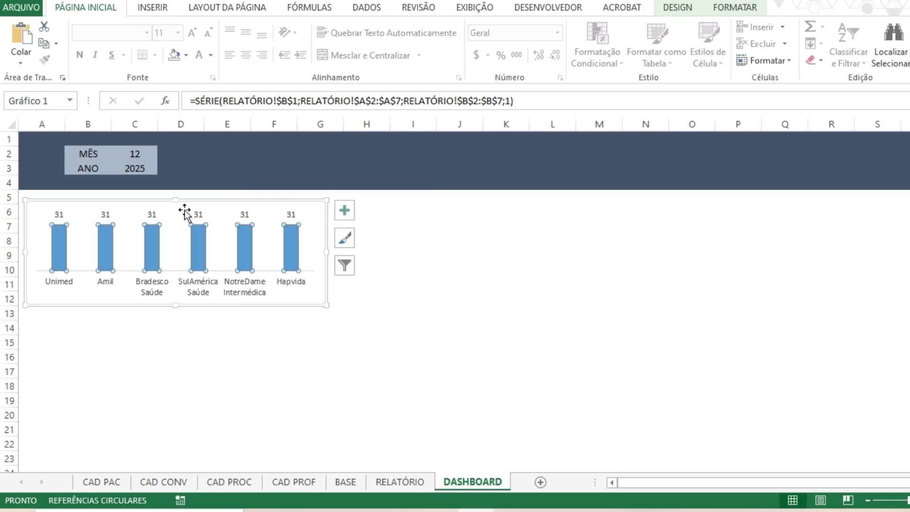
left_click(500, 296)
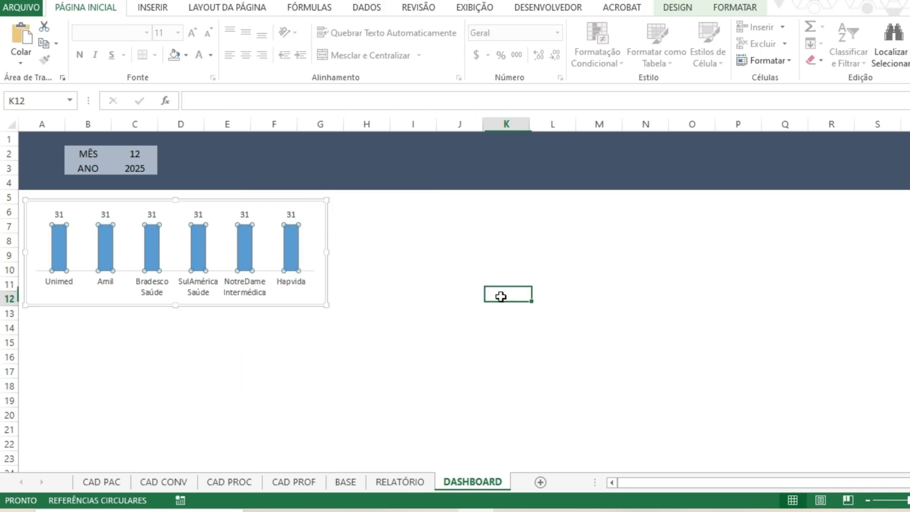
Fill the Qtdd columns with a dark blue-gray theme colour.
left_click(291, 258)
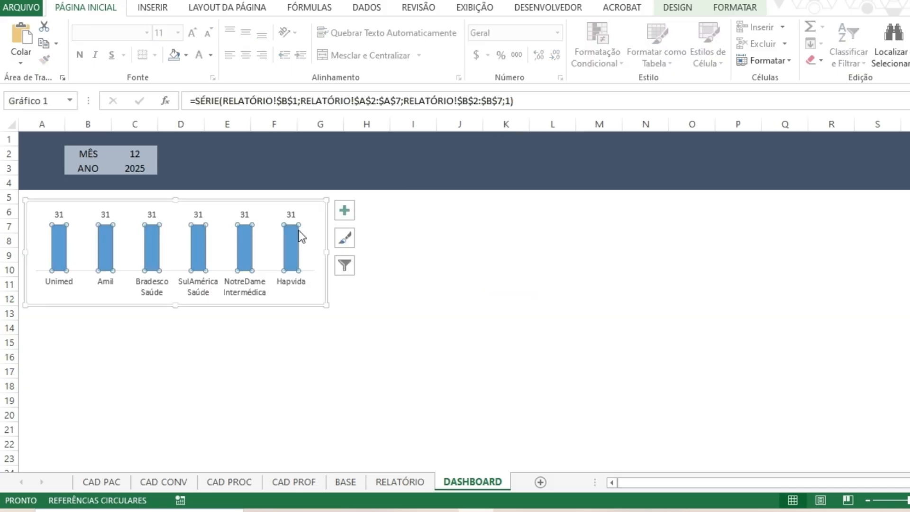
left_click(185, 55)
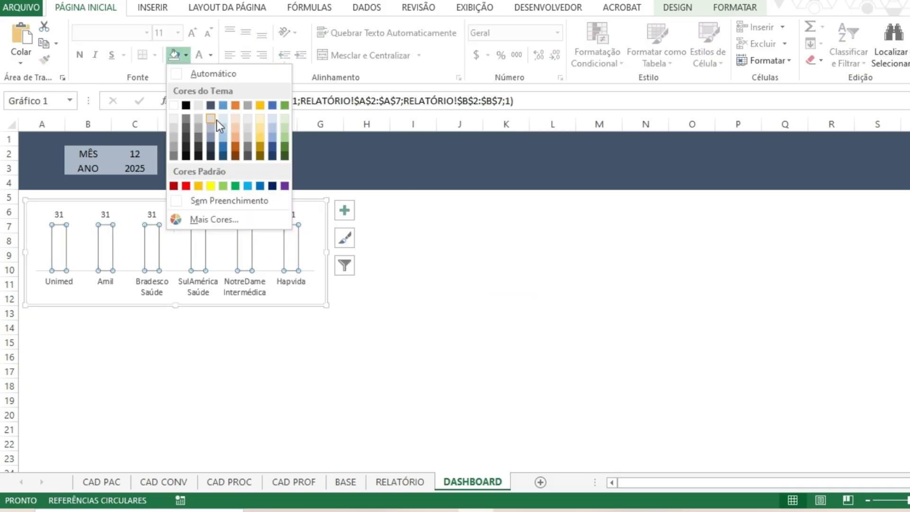
left_click(211, 149)
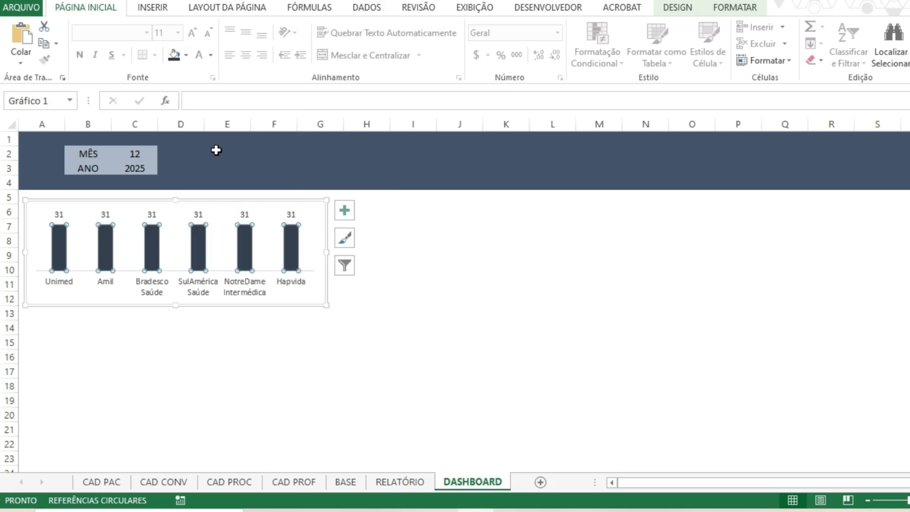
left_click(413, 225)
Shift the column chart slightly down to about rows 6 to 13, against the sheet's column A edge, leaving room for a title.
mouse_move(295, 304)
left_mouse_down()
mouse_move(291, 316)
mouse_move(296, 310)
left_mouse_up()
left_click(494, 242)
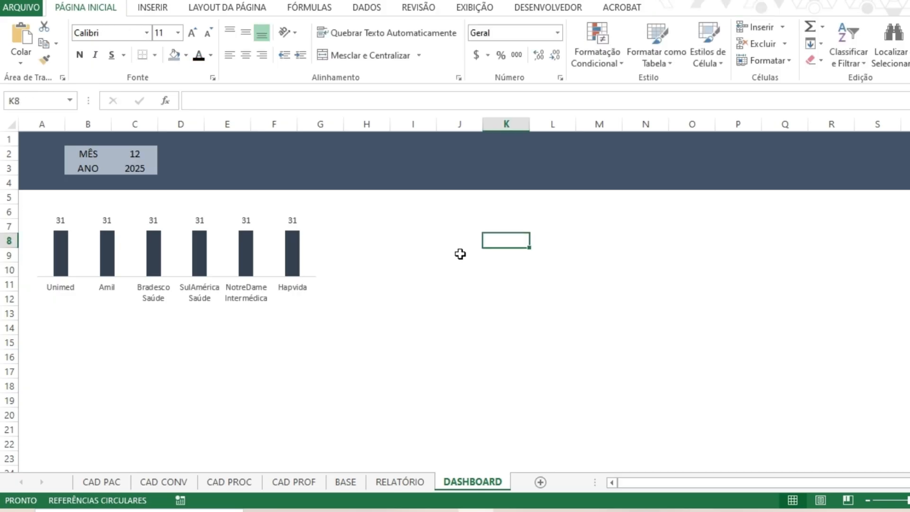
left_click(249, 297)
left_click_drag(249, 297, 266, 317)
left_click(429, 268)
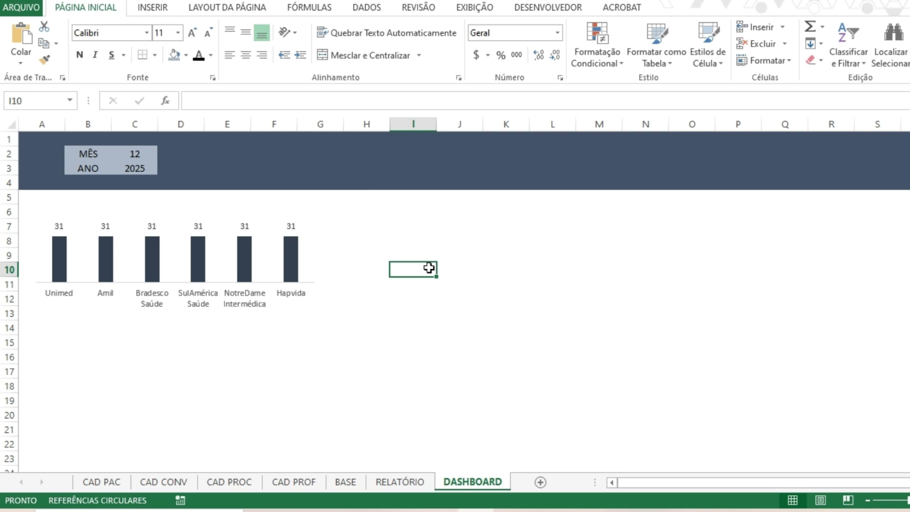
left_click(209, 257)
mouse_move(248, 309)
left_mouse_down()
mouse_move(262, 327)
mouse_move(252, 320)
left_mouse_up()
key("Escape")
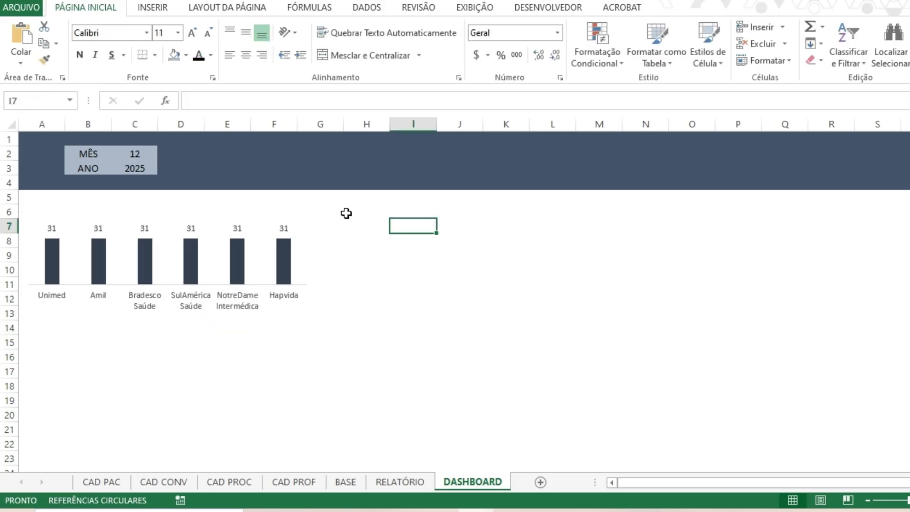
Insert a text box above the column chart, spanning about columns A to D in row 5.
left_click(152, 9)
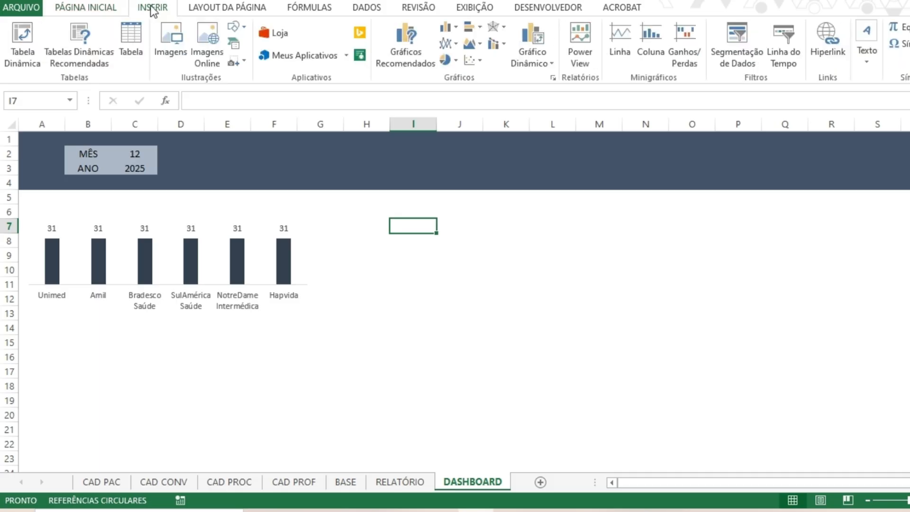
left_click(236, 27)
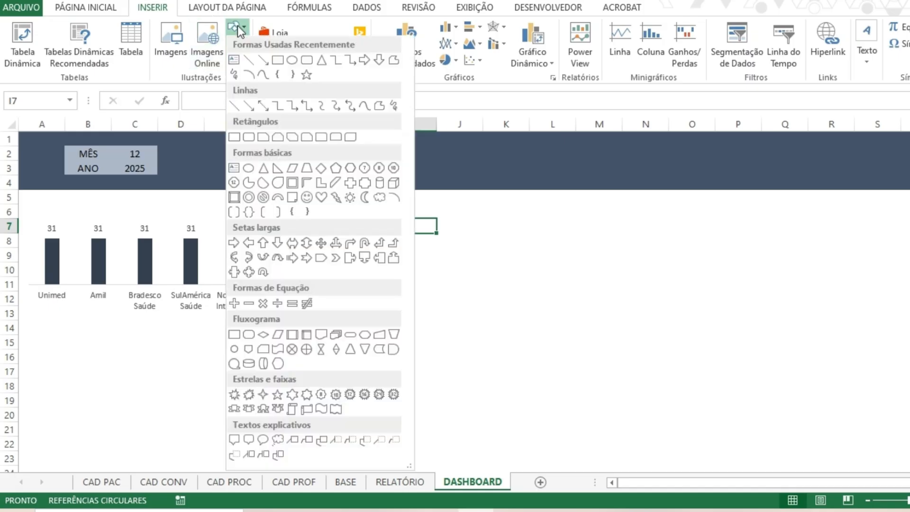
left_click(237, 62)
left_click_drag(36, 189, 146, 209)
Write the chart title "Qtdd de Atend por Convênio" in the text box.
type("Q")
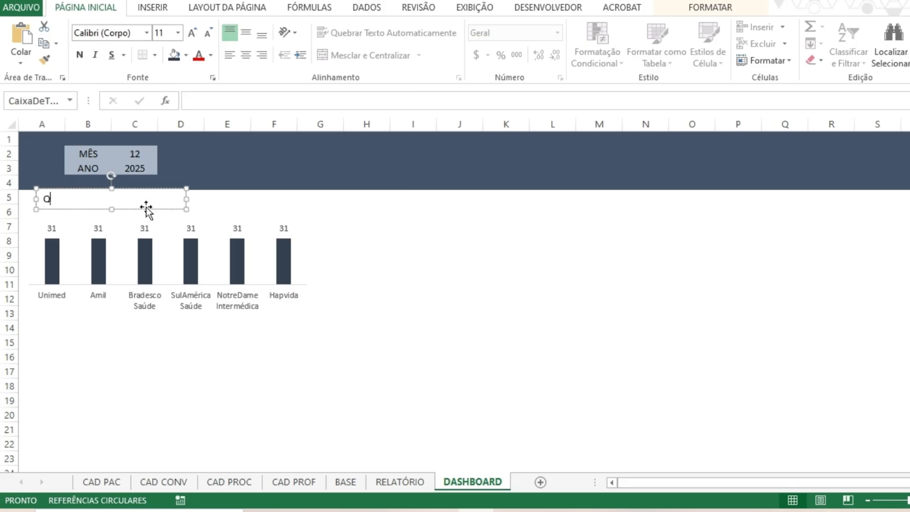
type("uantidade ")
type("de A")
key("BackSpace")
key("BackSpace")
key("BackSpace")
key("BackSpace")
key("BackSpace")
key("BackSpace")
key("BackSpace")
key("BackSpace")
key("BackSpace")
key("BackSpace")
key("BackSpace")
key("BackSpace")
key("BackSpace")
key("BackSpace")
key("BackSpace")
type("tdd de Atend por ")
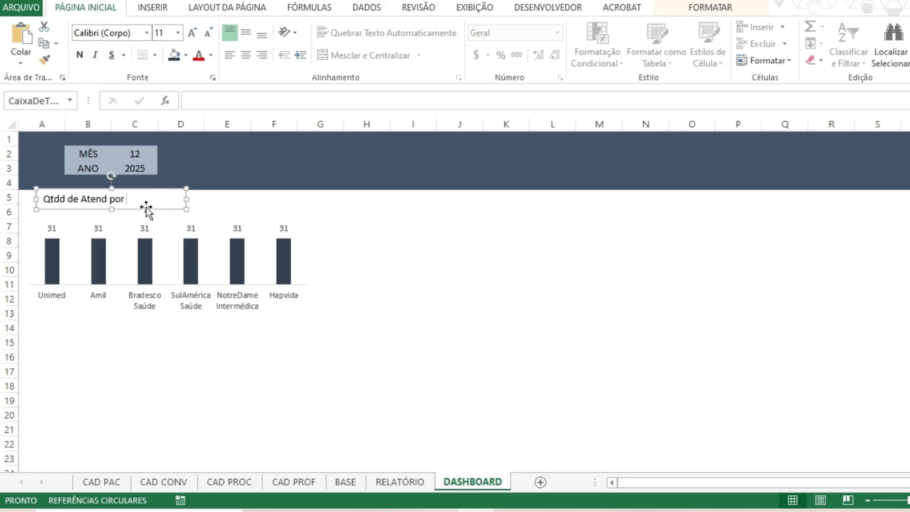
type("Convênio")
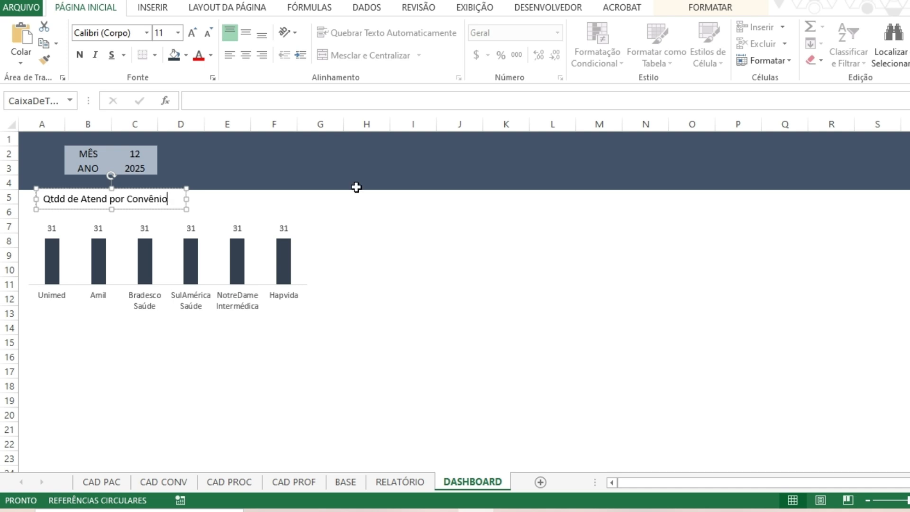
left_click(413, 226)
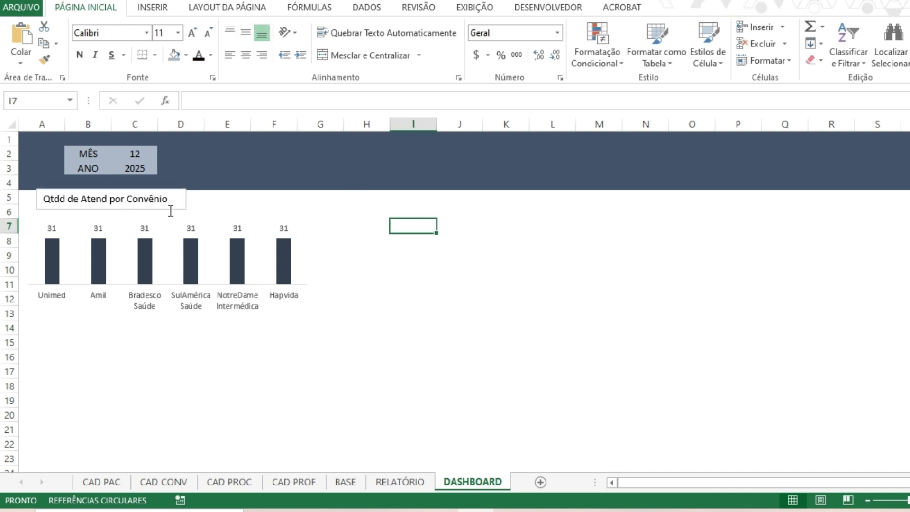
Nudge the title text box slightly down and remove its shape fill and outline.
left_click(221, 198)
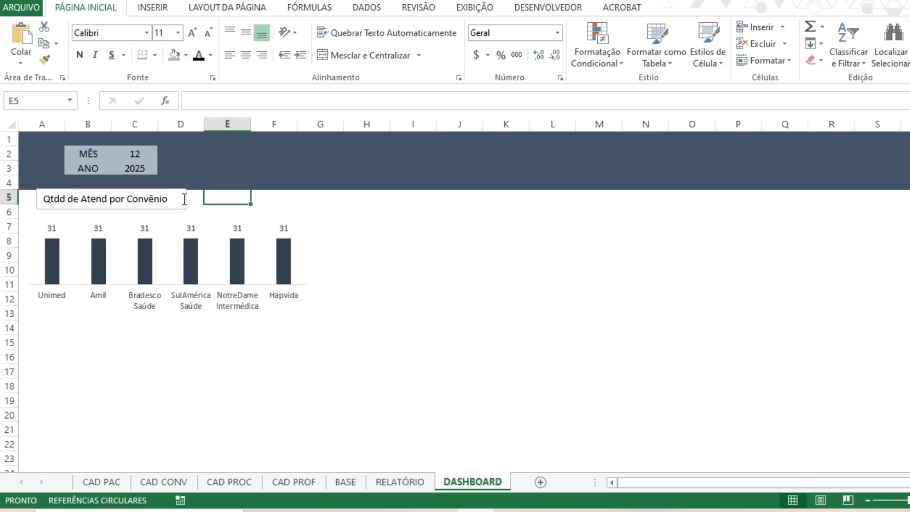
left_click(169, 213)
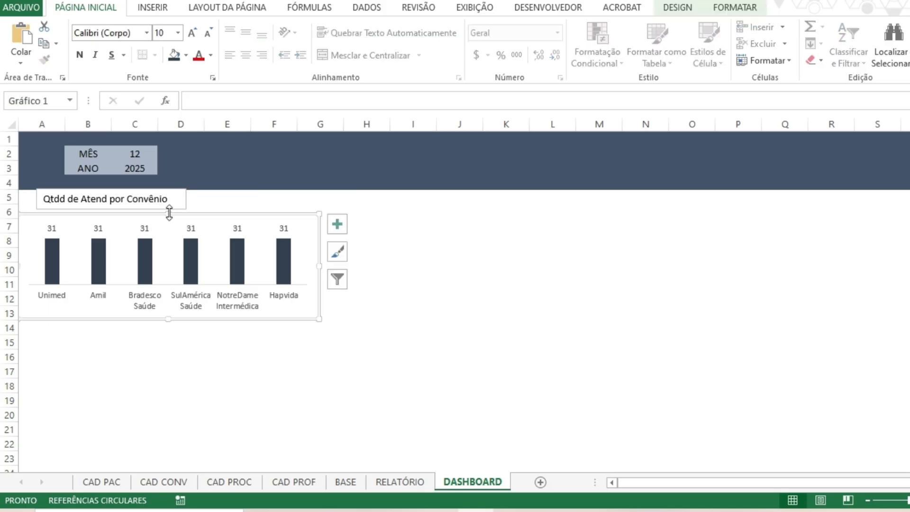
left_click(173, 208)
left_click_drag(173, 188, 177, 192)
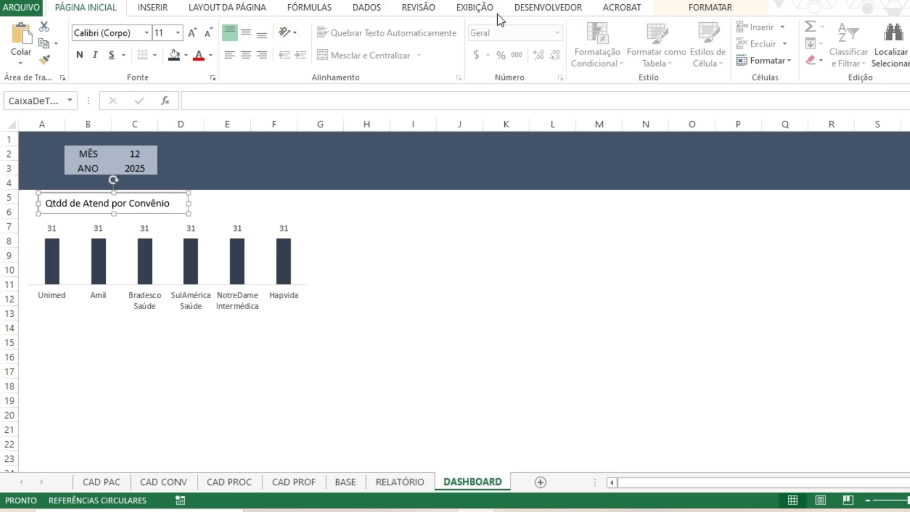
left_click(709, 7)
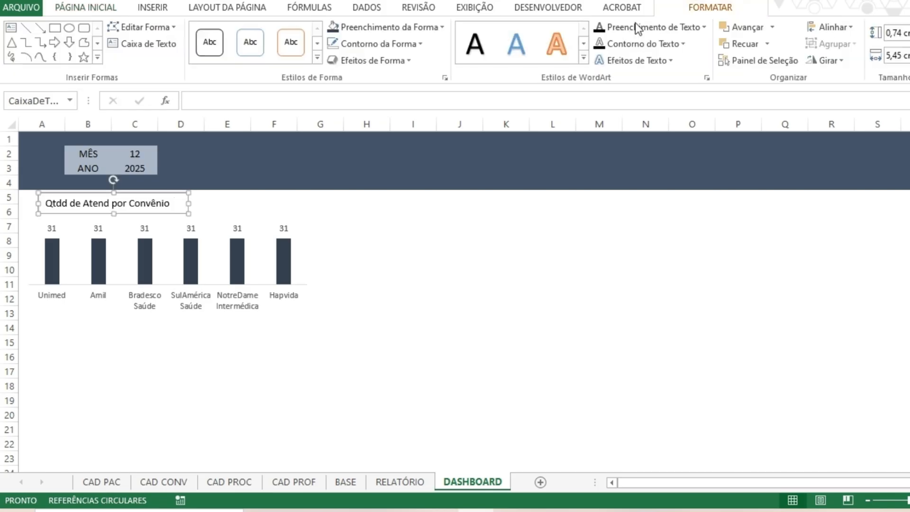
left_click(427, 27)
left_click(380, 171)
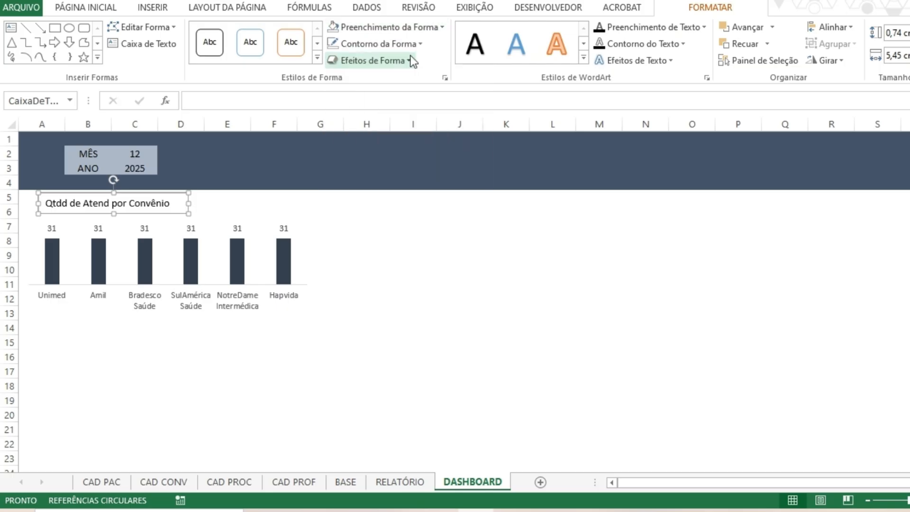
left_click(379, 43)
left_click(360, 189)
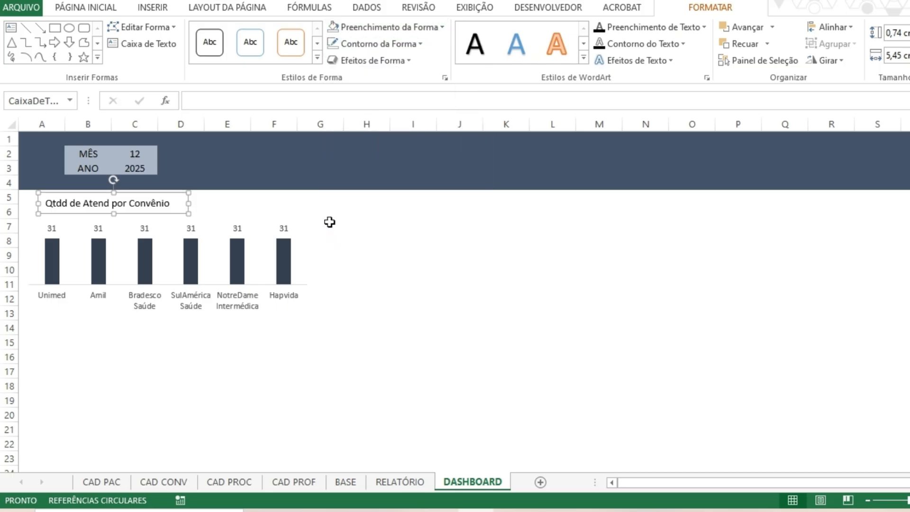
Move the title text box slightly up so it meets the lower edge of the dark header band.
left_click(330, 222)
left_click(157, 203)
left_click_drag(159, 192, 156, 188)
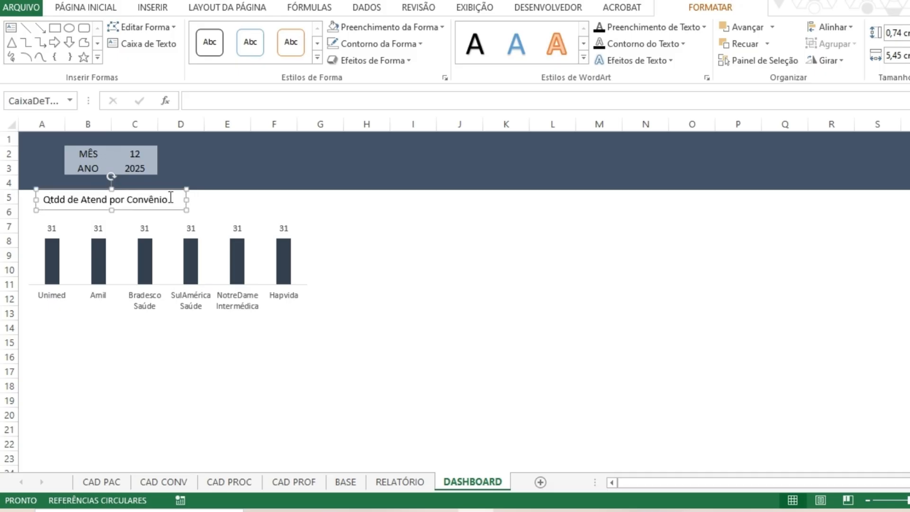
Rewrite the chart title as "QTDD DE ATEND POR CONVÊNIO" and widen its text box to about 6.06 cm.
left_click(78, 198)
type("q")
key("BackSpace")
type("QT")
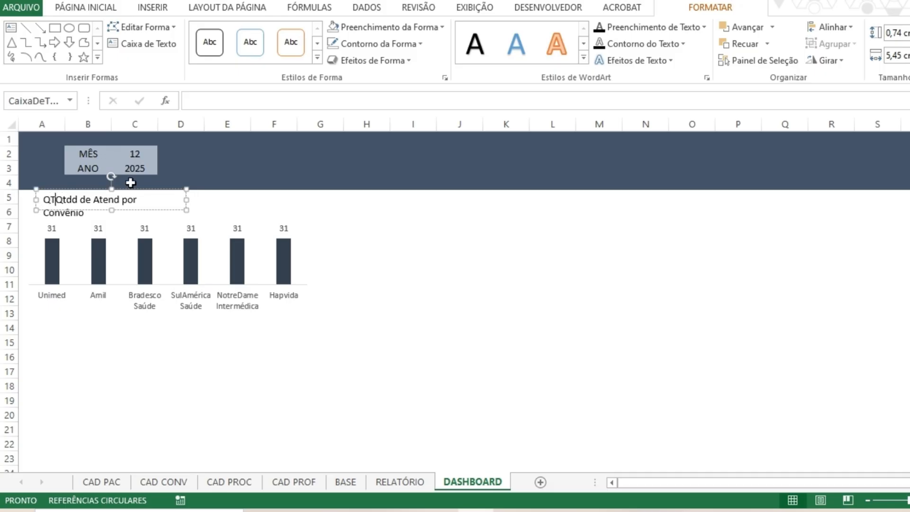
type("DD DE ATEND")
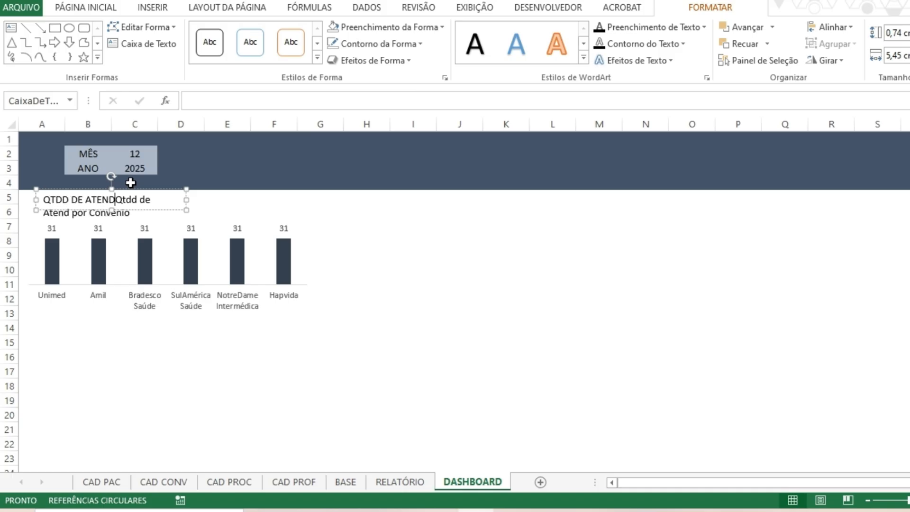
type(" POR CONV")
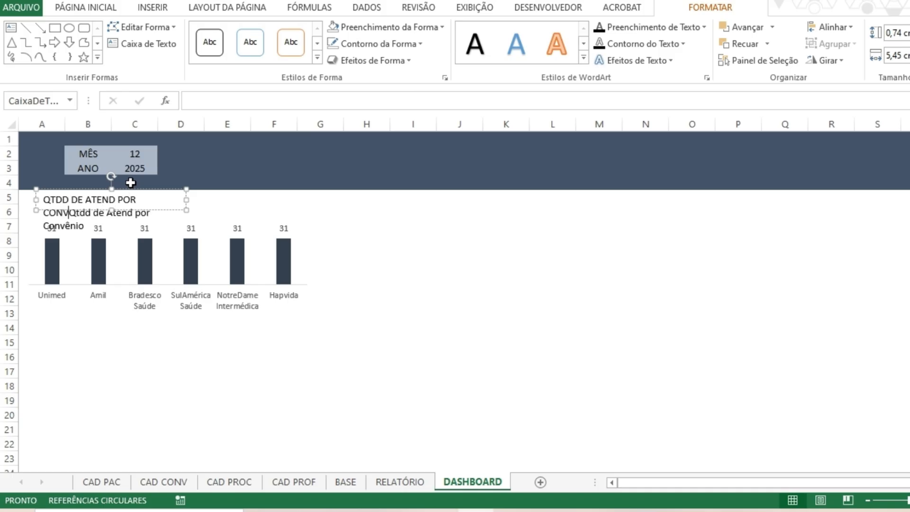
type("ÊNIO")
key("Delete")
key("Delete")
key("Delete")
key("Delete")
key("Delete")
key("Delete")
key("Delete")
key("Delete")
key("Delete")
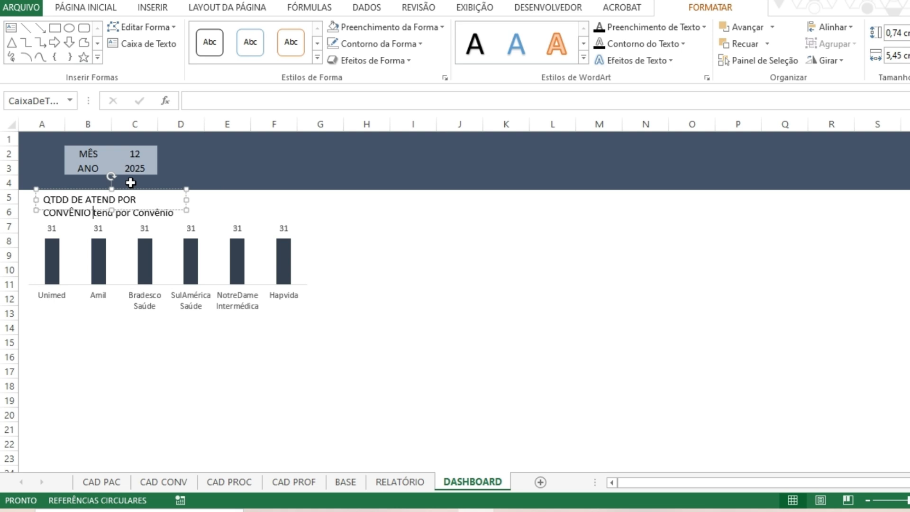
key("Delete")
key("Delete")
key("Delete")
key("Delete")
key("Delete")
key("Delete")
key("Delete")
key("Delete")
key("Delete")
key("Delete")
key("Delete")
key("Delete")
key("Delete")
key("Delete")
key("Delete")
key("Delete")
key("Delete")
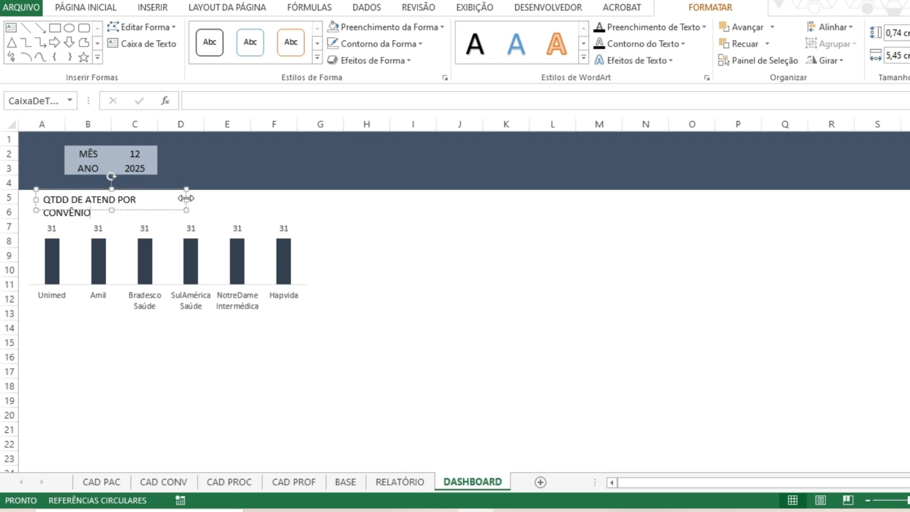
left_click_drag(185, 198, 202, 203)
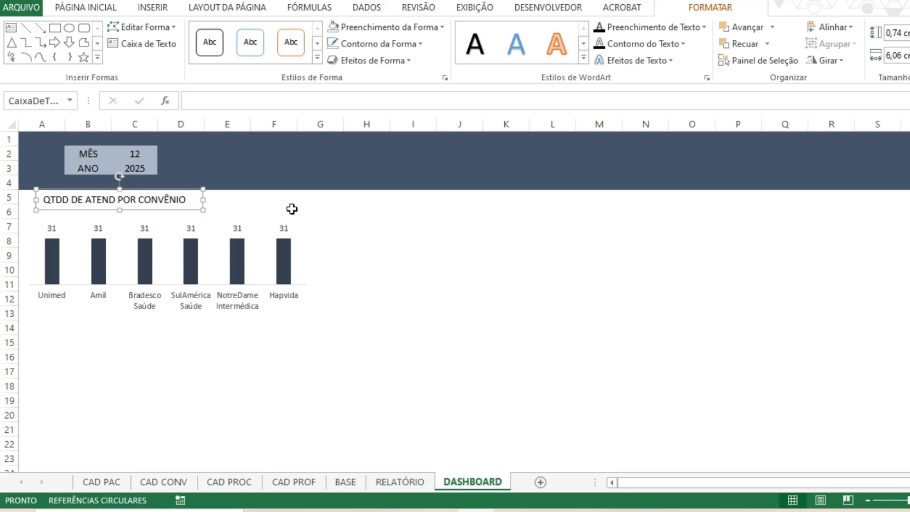
left_click(292, 209)
Set the chart title's font to Candara and give its text a dark theme colour.
left_click(170, 209)
left_click(112, 7)
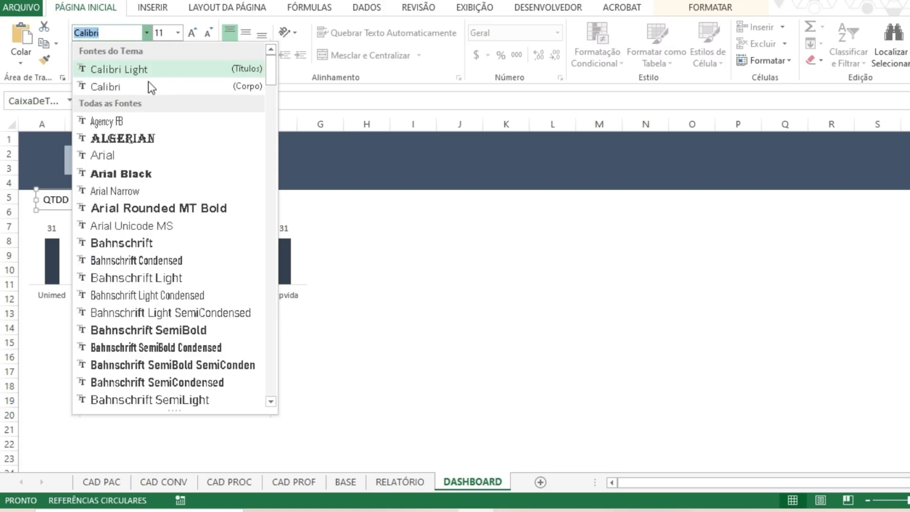
scroll(152, 203, "down", 3)
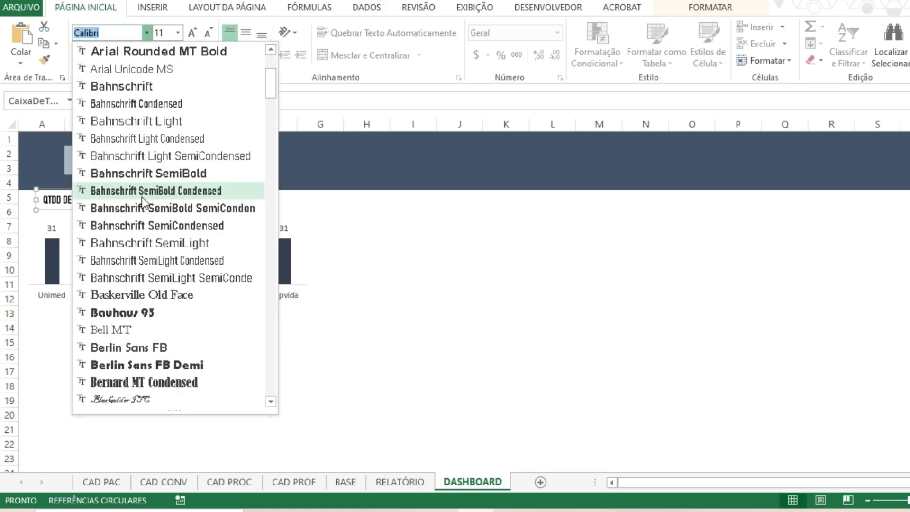
scroll(141, 263, "down", 1)
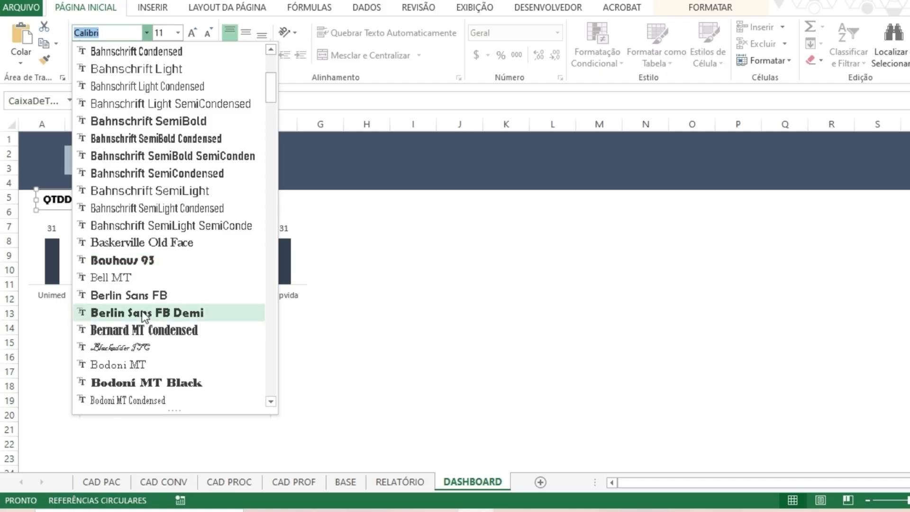
scroll(144, 315, "down", 3)
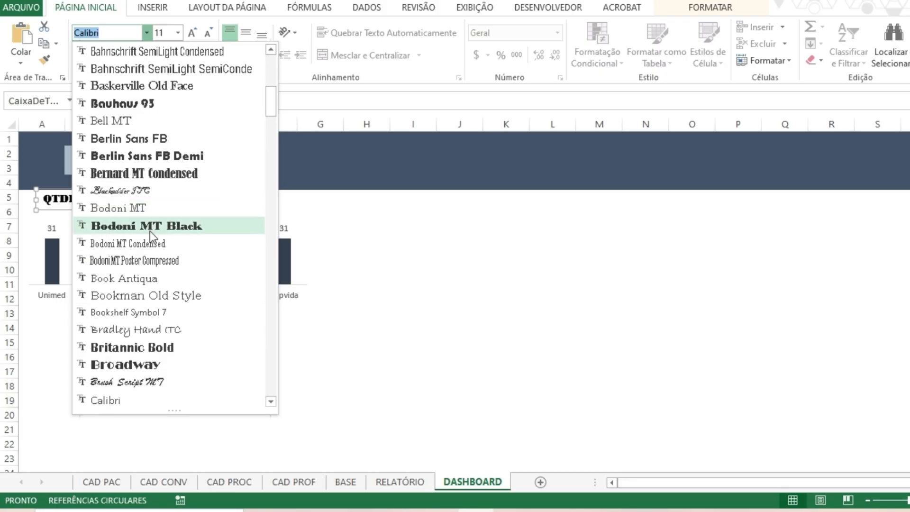
scroll(143, 263, "down", 4)
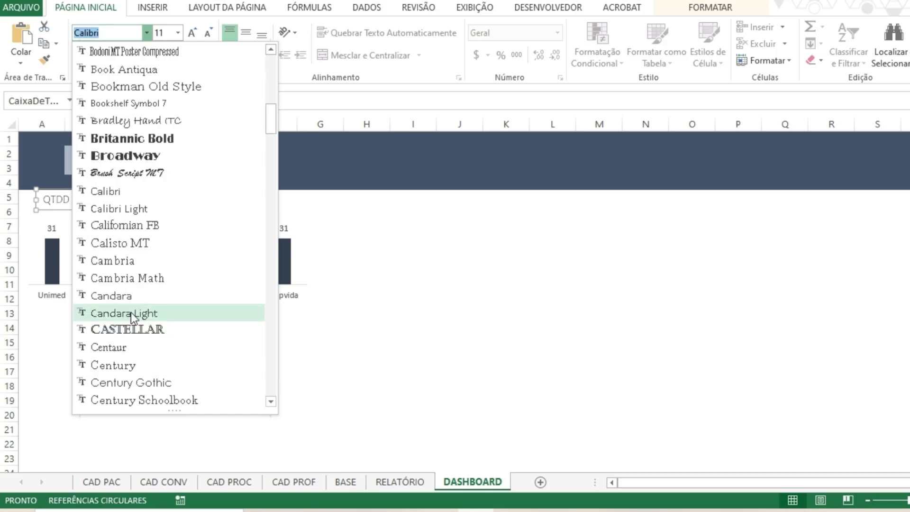
left_click(135, 300)
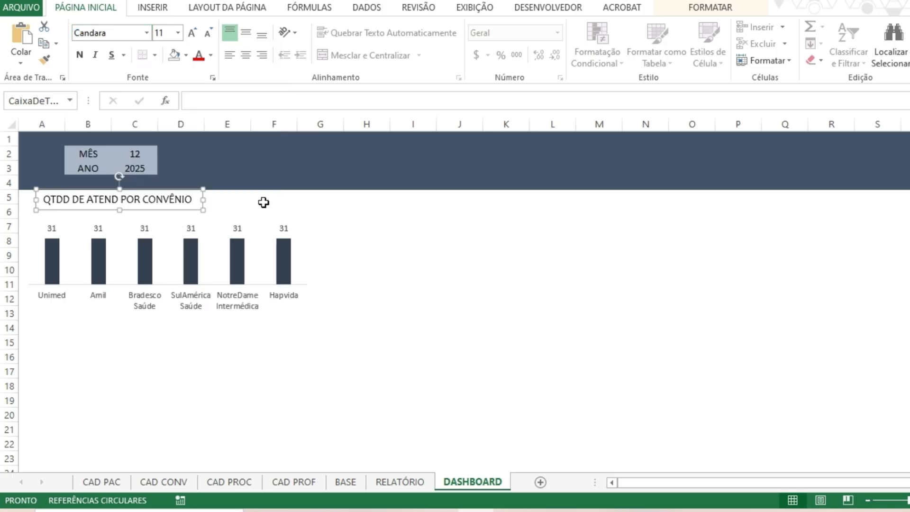
left_click(210, 56)
left_click(235, 156)
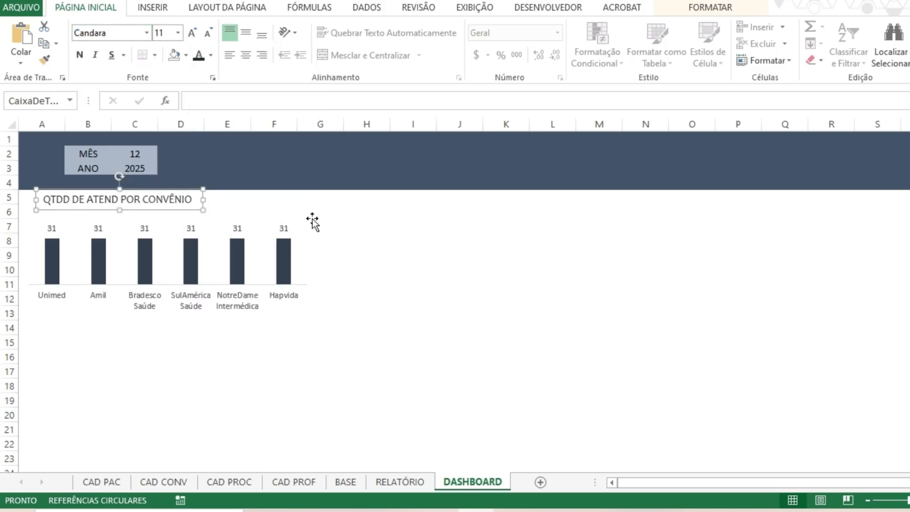
left_click(365, 225)
Nudge the chart title's text box slightly to the right and make its text bold.
left_click(156, 199)
left_click_drag(173, 208, 174, 209)
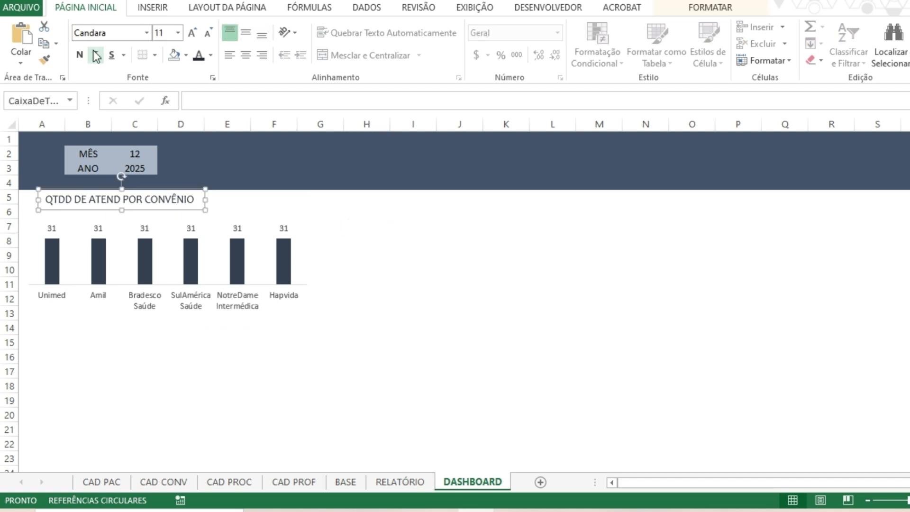
left_click(79, 54)
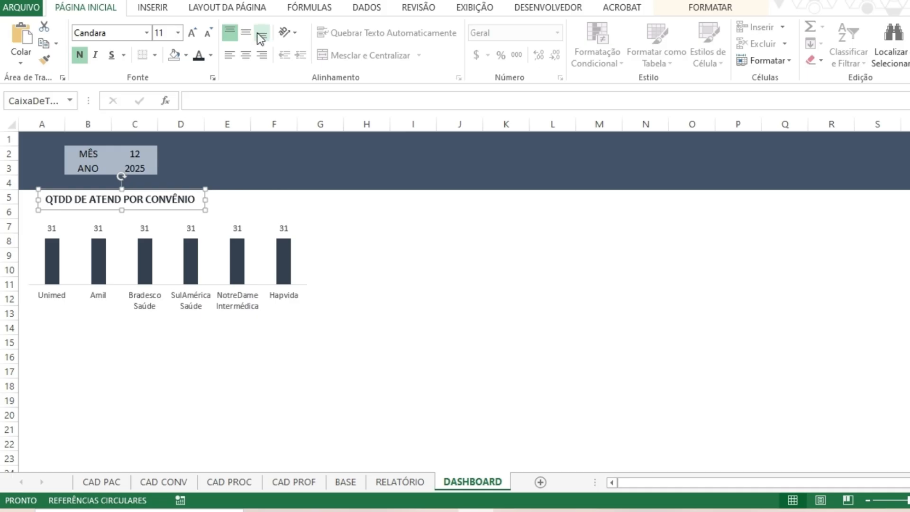
Draw a horizontal straight line about 8.12 cm long directly beneath the chart title.
left_click(155, 7)
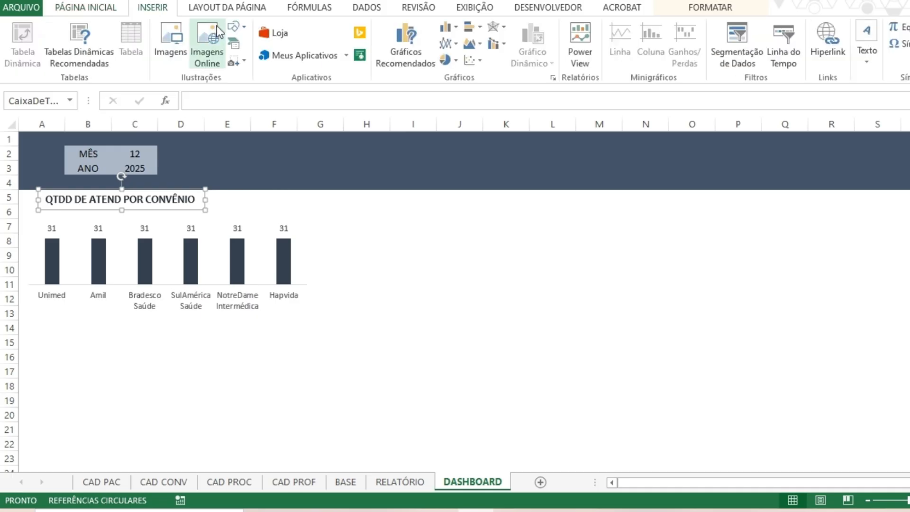
left_click(234, 27)
left_click(234, 106)
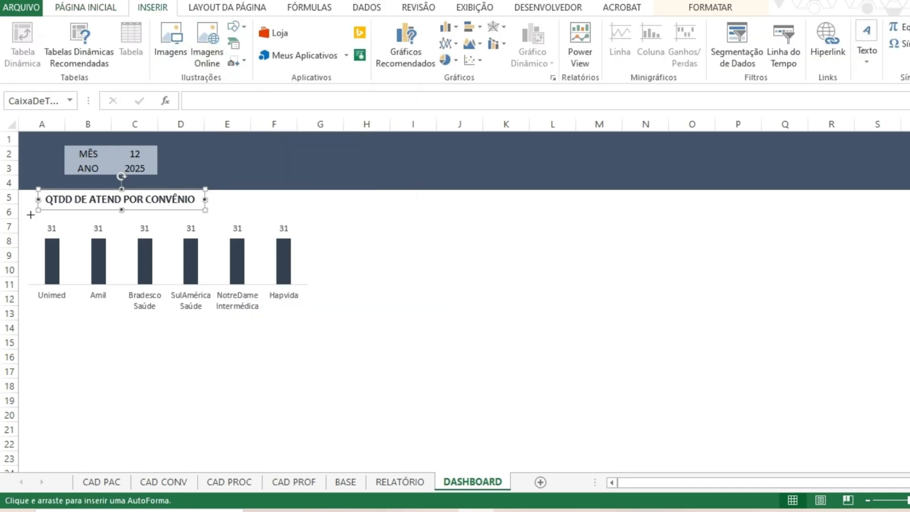
mouse_move(31, 214)
left_mouse_down()
mouse_move(280, 217)
mouse_move(233, 208)
left_mouse_up()
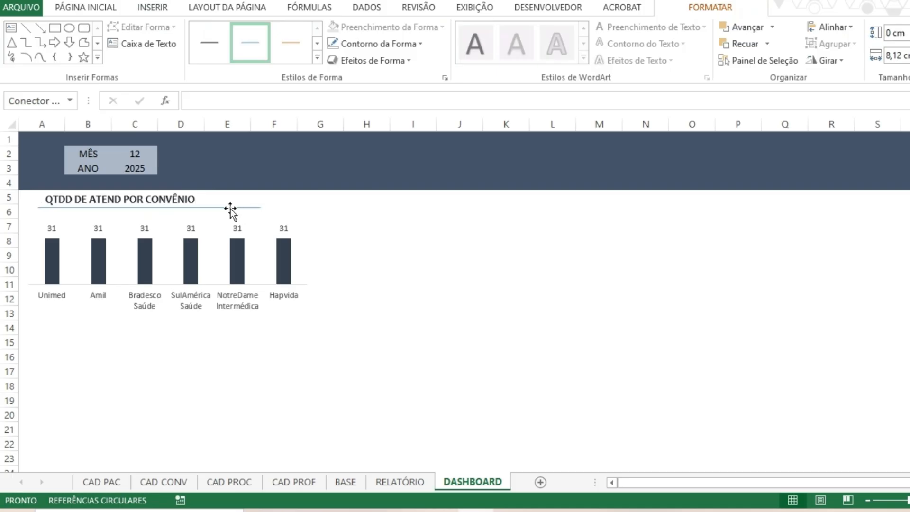
Align the title text with the start of the line beneath it and shorten that line to about 6.56 cm.
left_click(188, 188)
left_click_drag(187, 188, 181, 188)
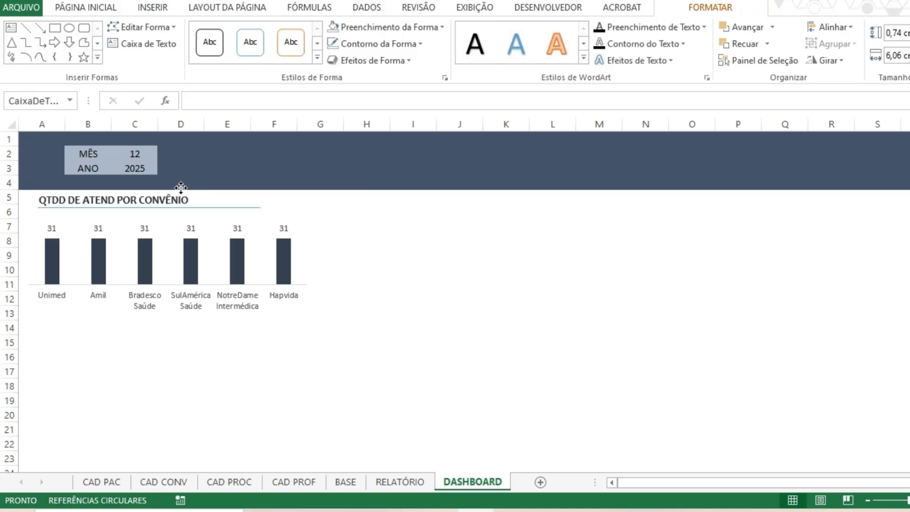
left_click(222, 208)
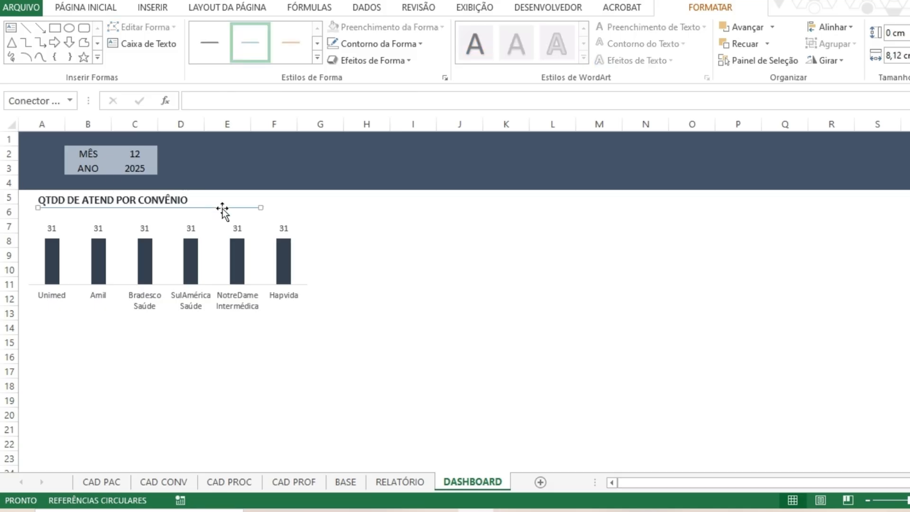
left_click_drag(261, 207, 218, 206)
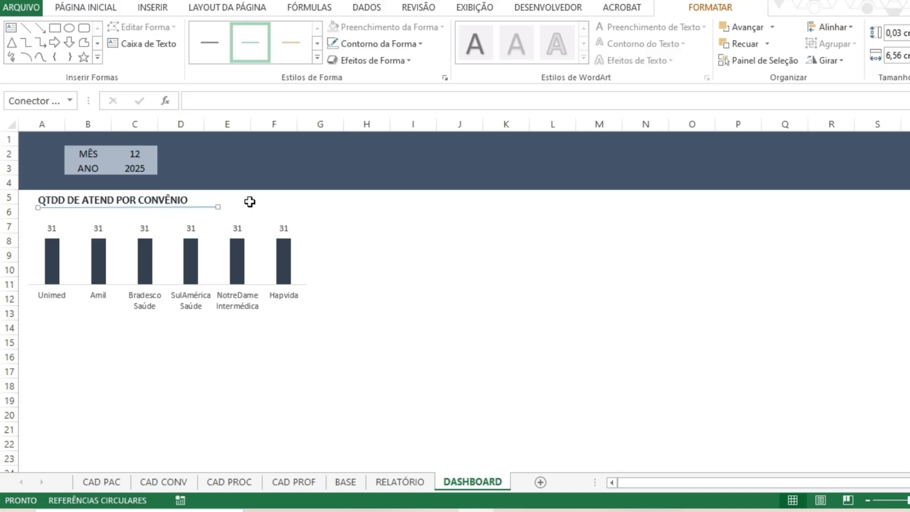
Apply the thicker blue preset style to the title's underline and recolour its outline in the darkest blue-grey theme shade.
left_click(252, 200)
left_click(194, 205)
left_click(317, 58)
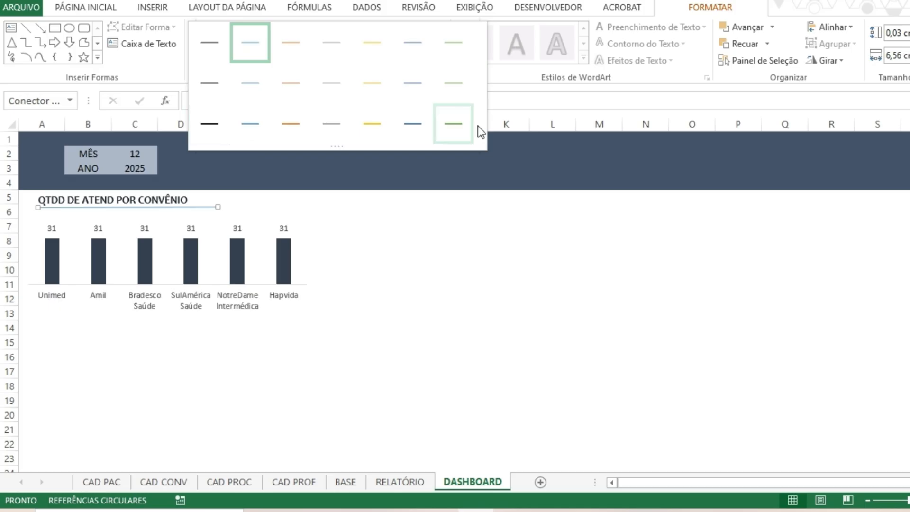
left_click(416, 130)
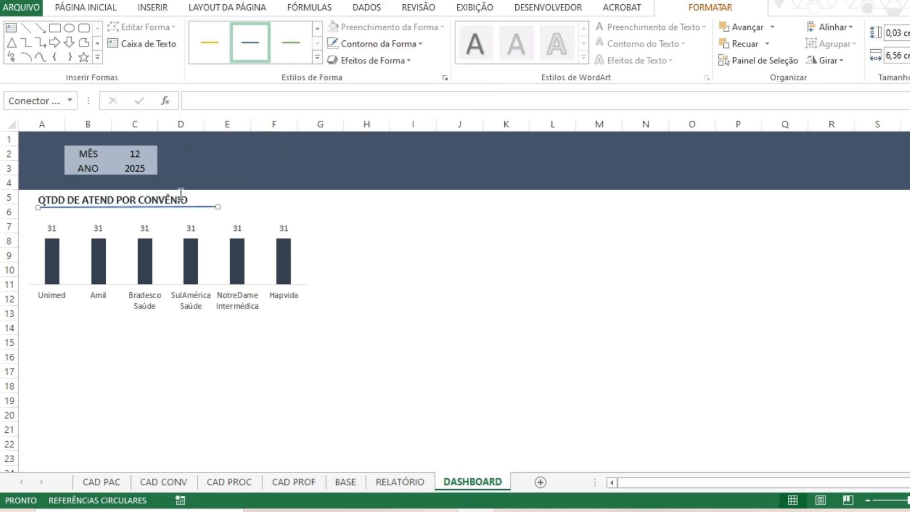
left_click(420, 46)
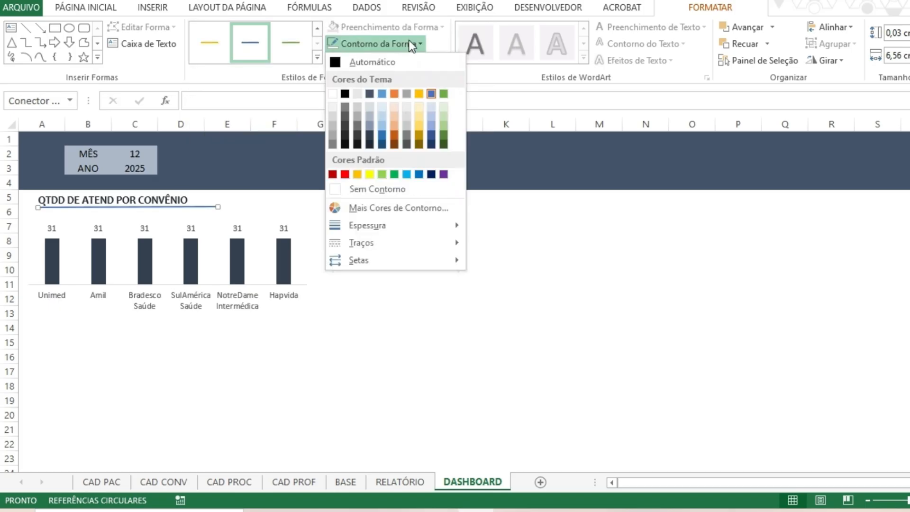
left_click(369, 144)
left_click(506, 284)
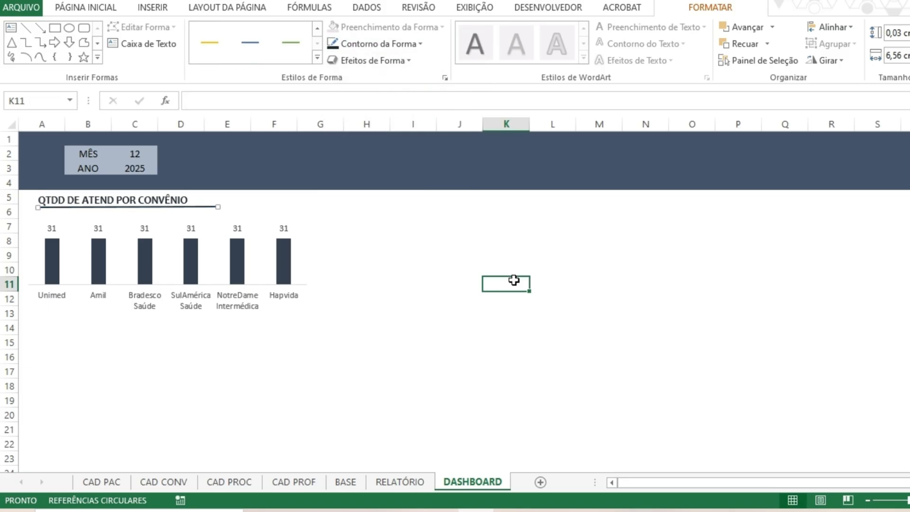
left_click(476, 239)
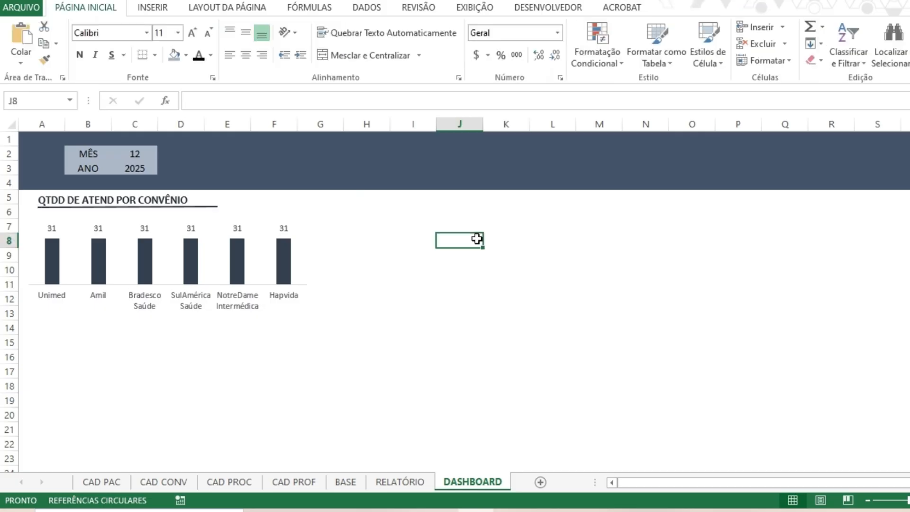
Duplicate the title text box together with its underline and place the copy below the column chart, around rows 13 and 14.
left_click(185, 195)
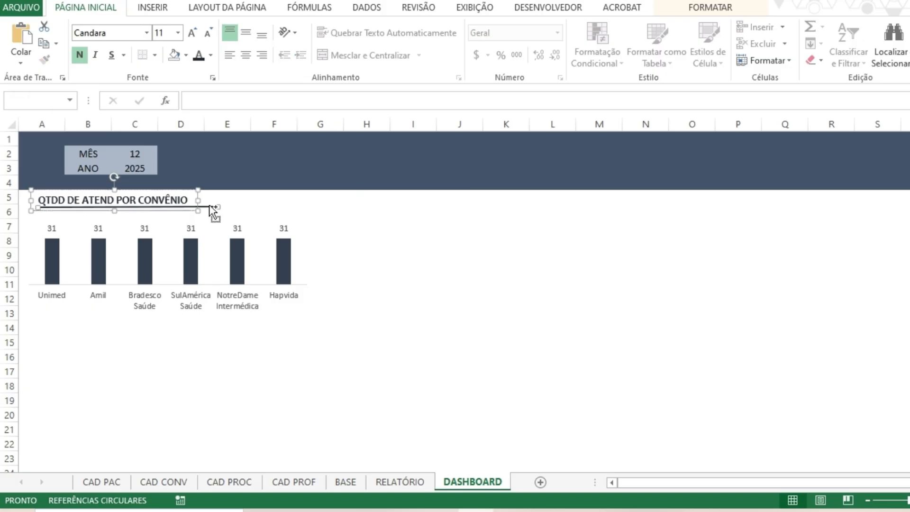
left_click_drag(190, 212, 169, 332)
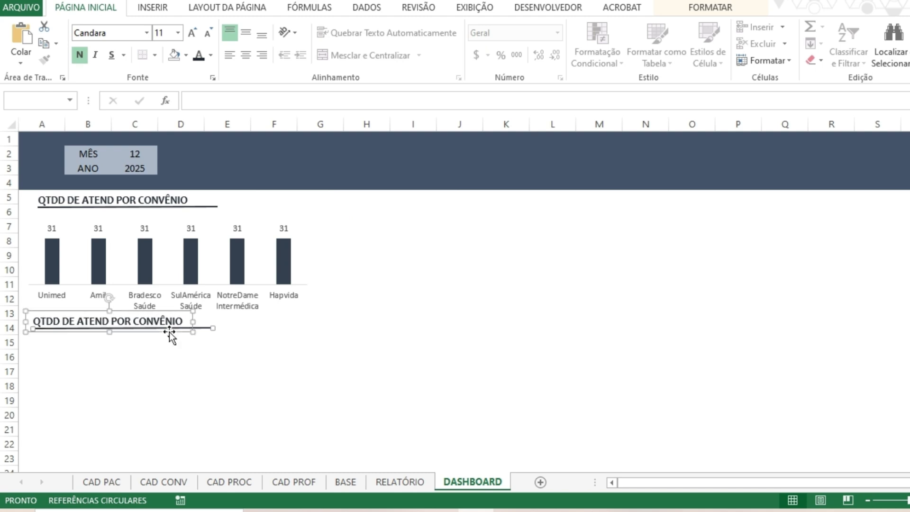
left_click(360, 295)
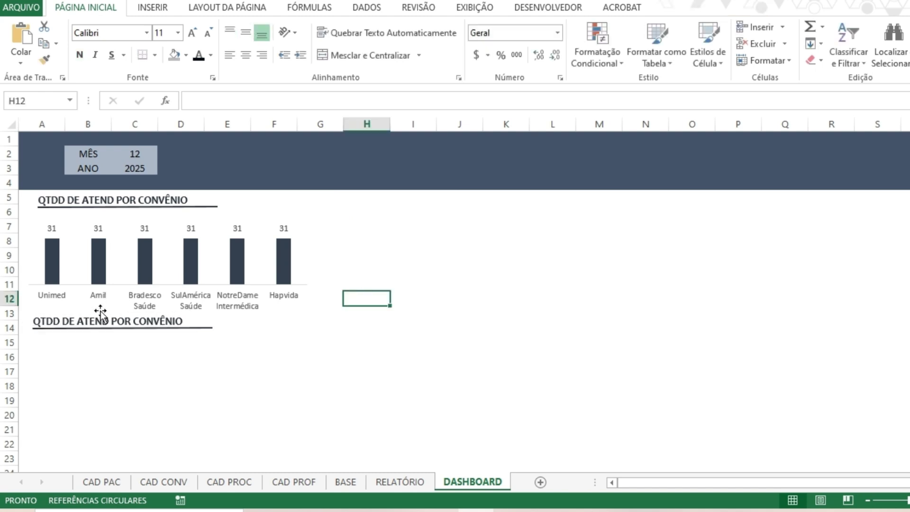
Move the column chart slightly up so it sits closer to its title and clears the copied title below.
left_click(266, 301)
left_click_drag(272, 327, 277, 315)
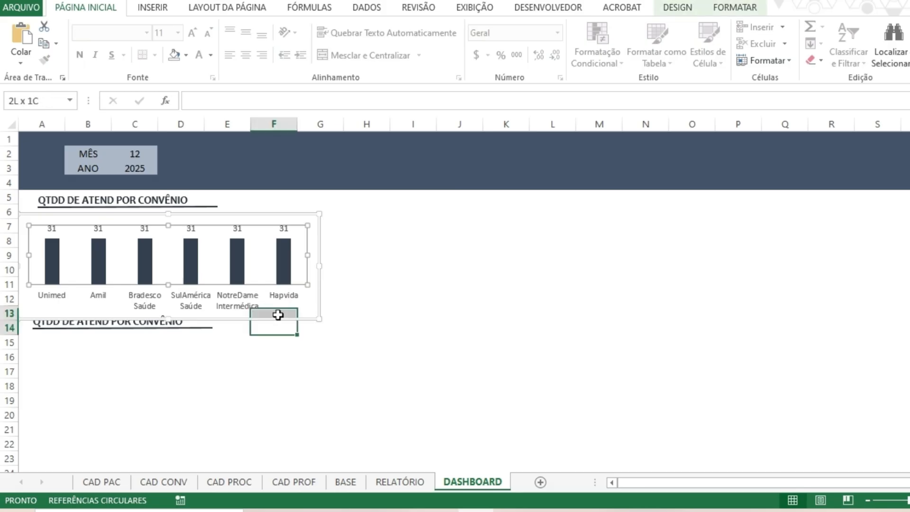
left_click(276, 310)
left_click(280, 317)
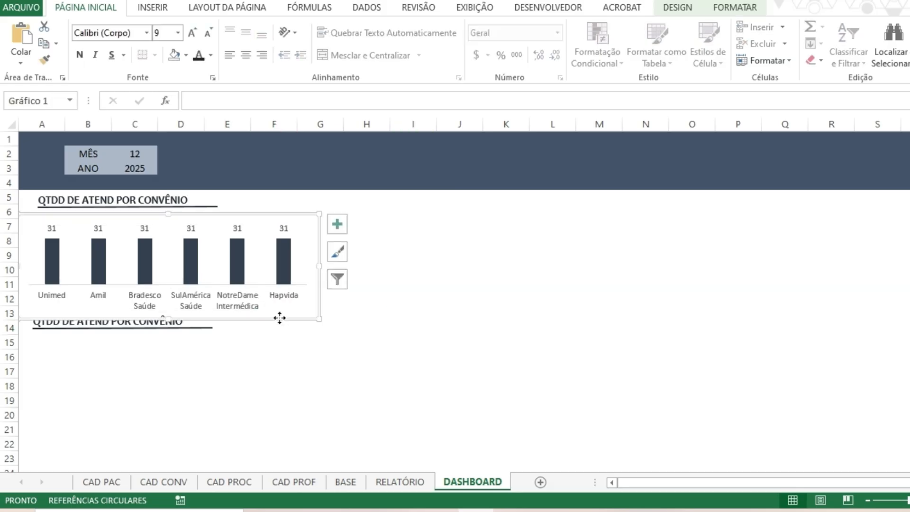
left_click_drag(280, 317, 278, 311)
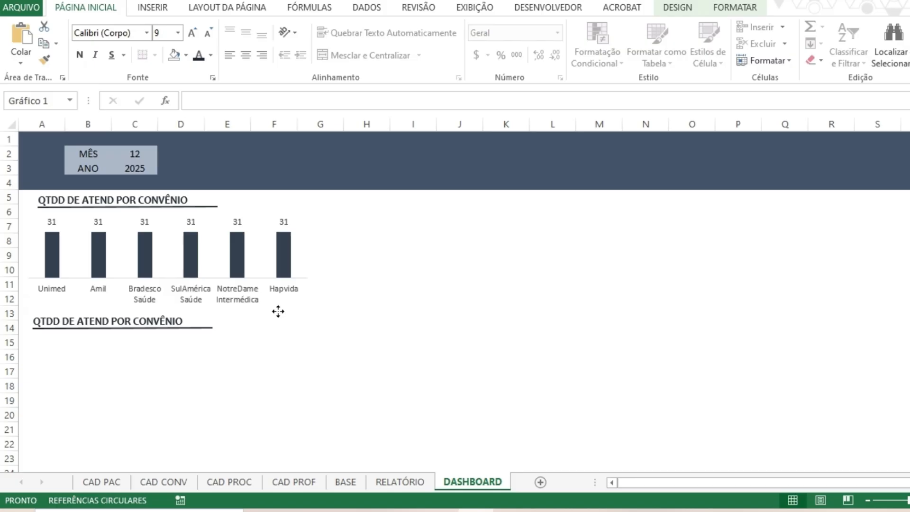
left_click(448, 282)
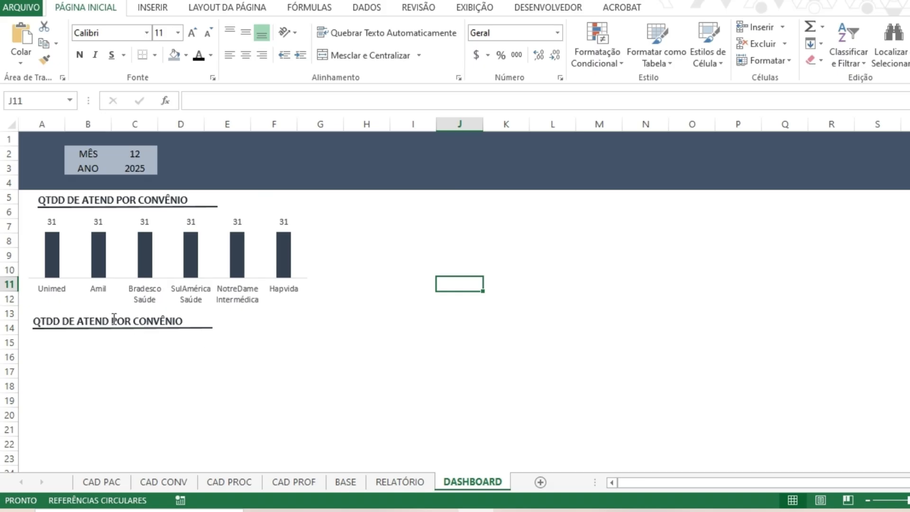
Select the Convênio names and their Valores, A1:A7 together with C1:C7, on the RELATÓRIO sheet.
left_click(349, 490)
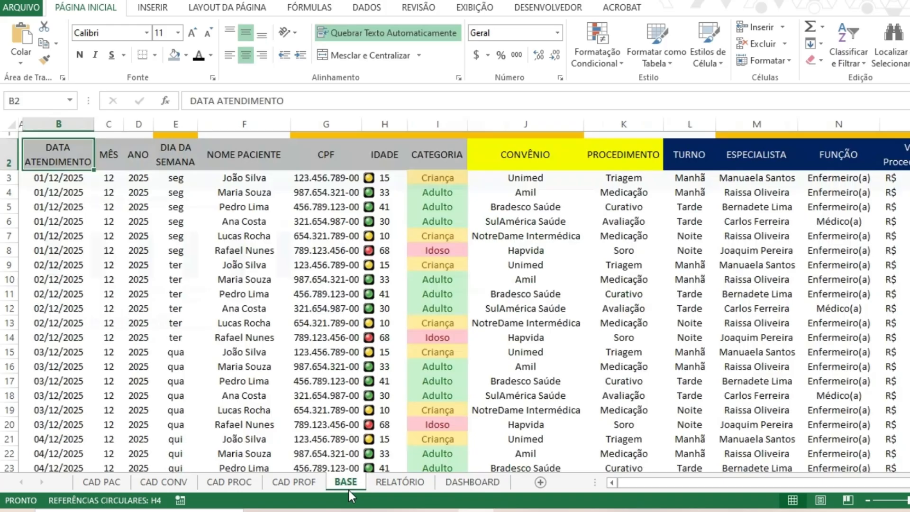
left_click(397, 481)
left_click(114, 141)
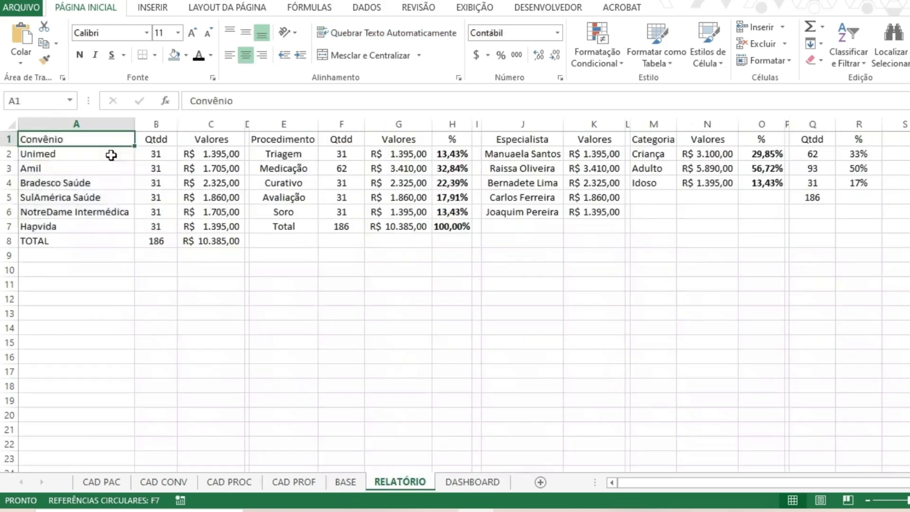
left_click(96, 221, "shift")
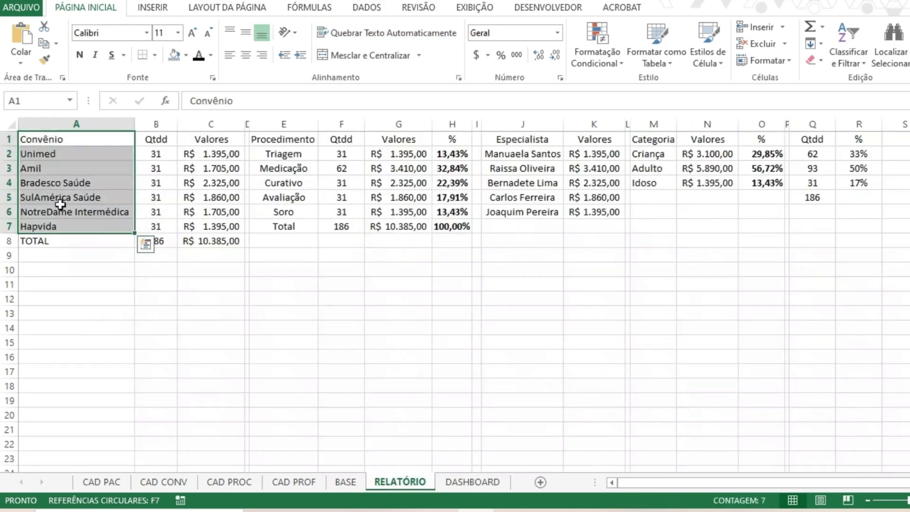
left_click_drag(201, 137, 211, 212)
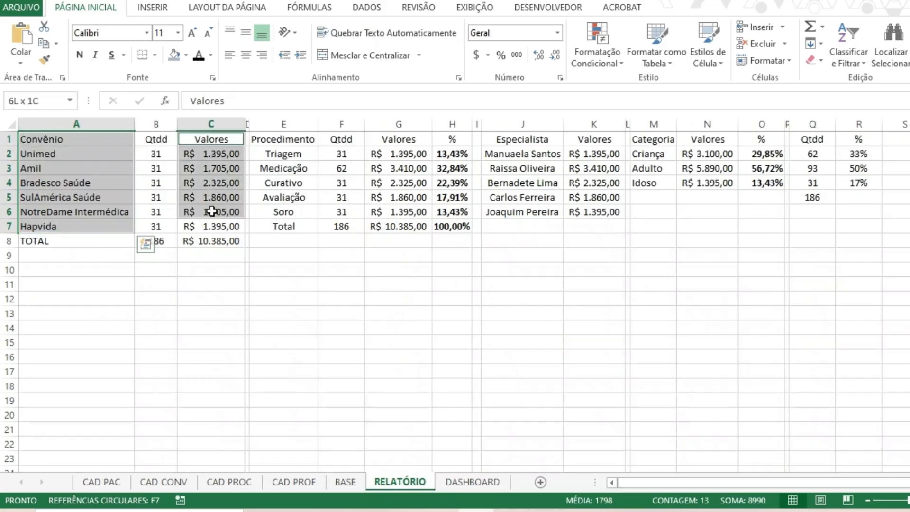
left_click_drag(127, 141, 112, 223)
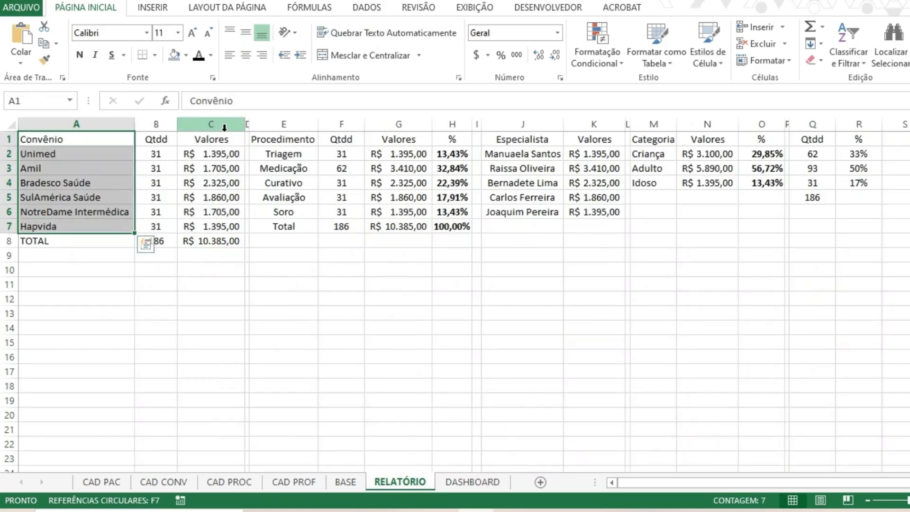
left_click_drag(211, 141, 221, 227)
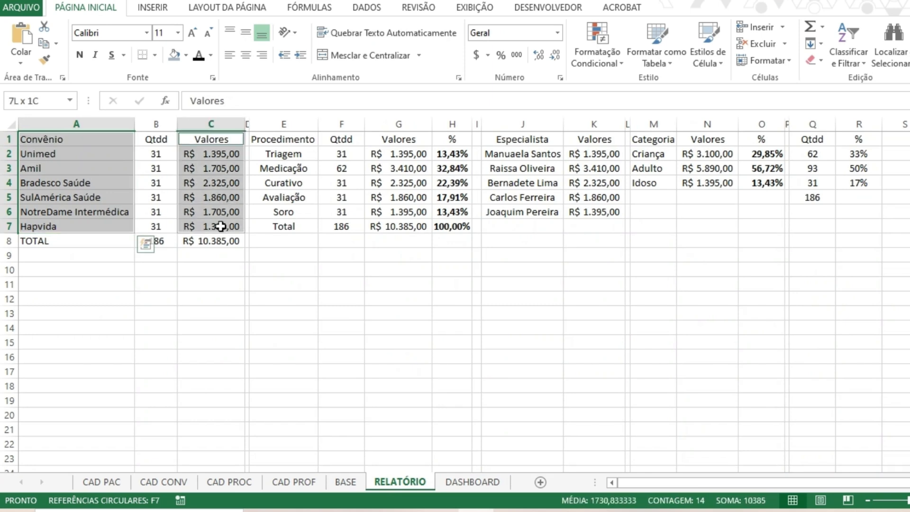
Try a 2D pie chart of the Valores by Convênio and move it to the DASHBOARD sheet near the copied title.
left_click(176, 13)
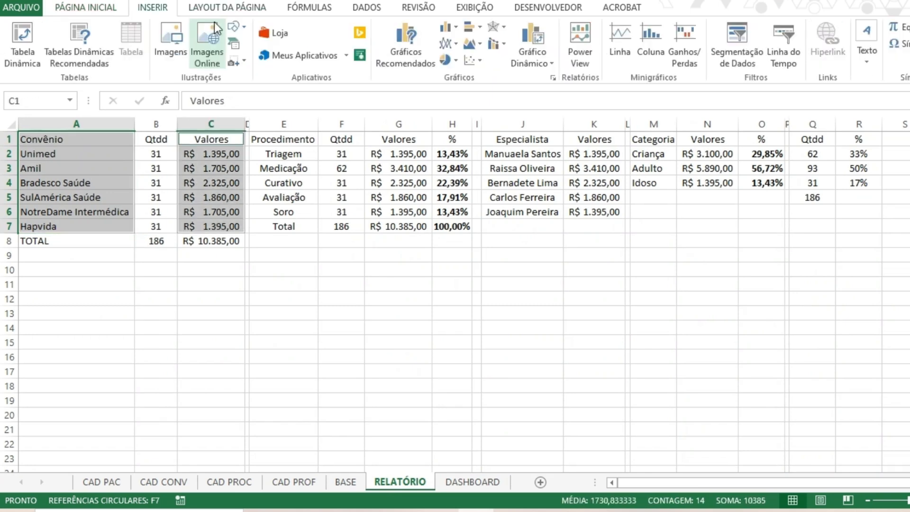
left_click(445, 32)
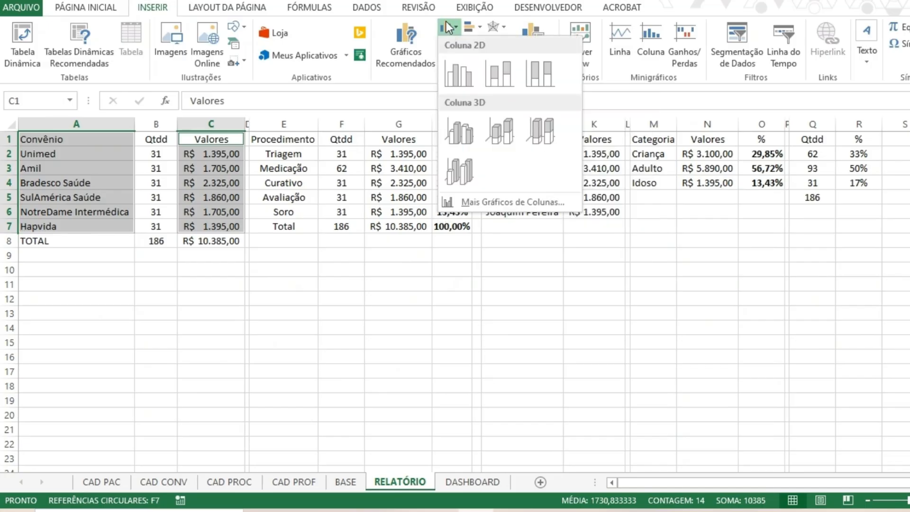
left_click(445, 22)
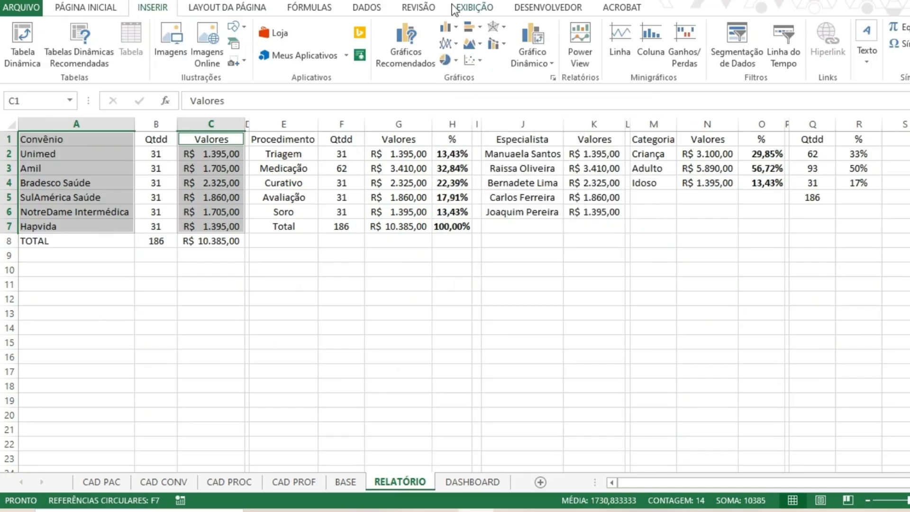
left_click(454, 60)
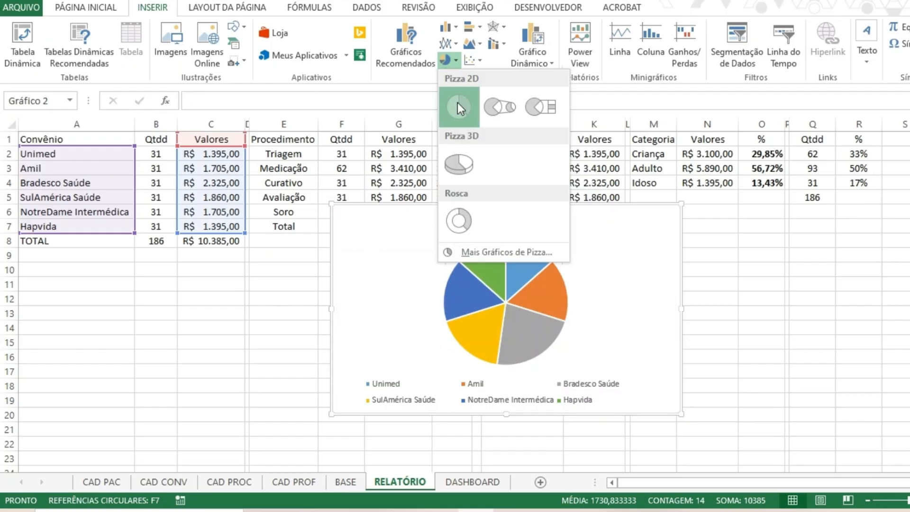
left_click(458, 104)
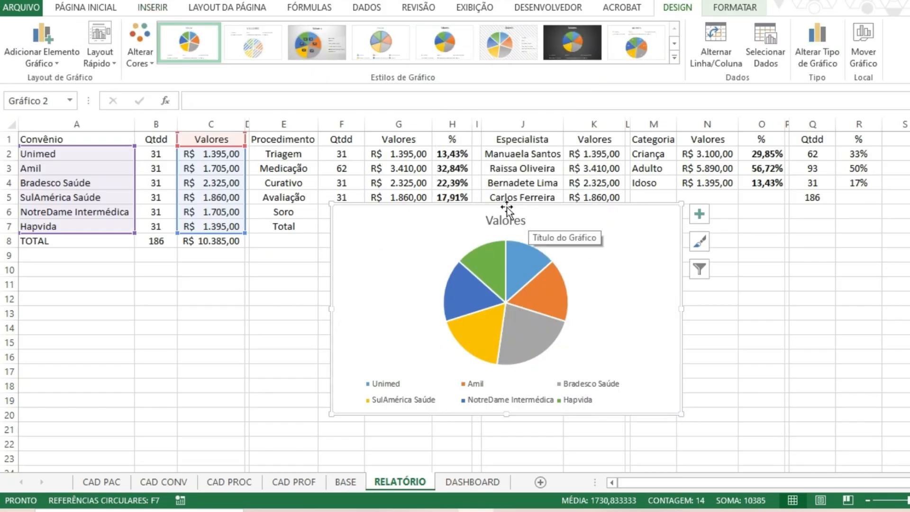
key("Delete")
left_click(473, 482)
key("ctrl+v")
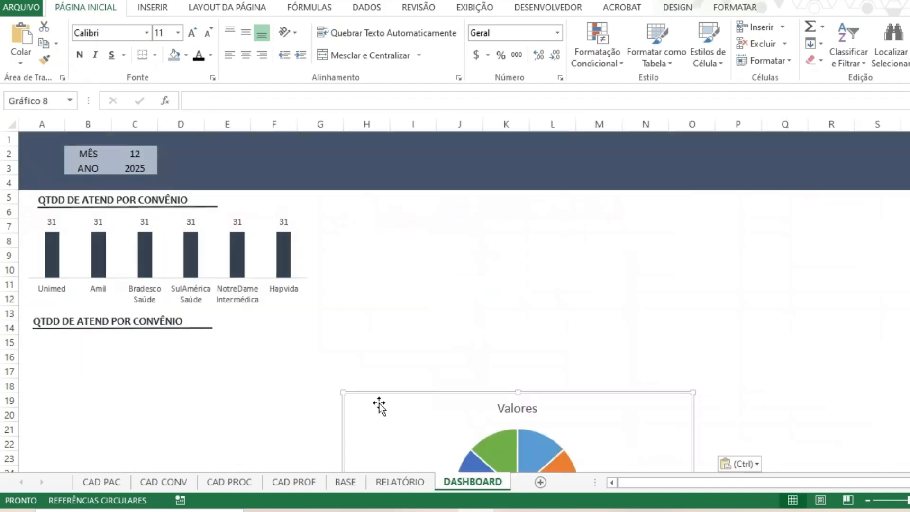
left_click_drag(573, 397, 390, 283)
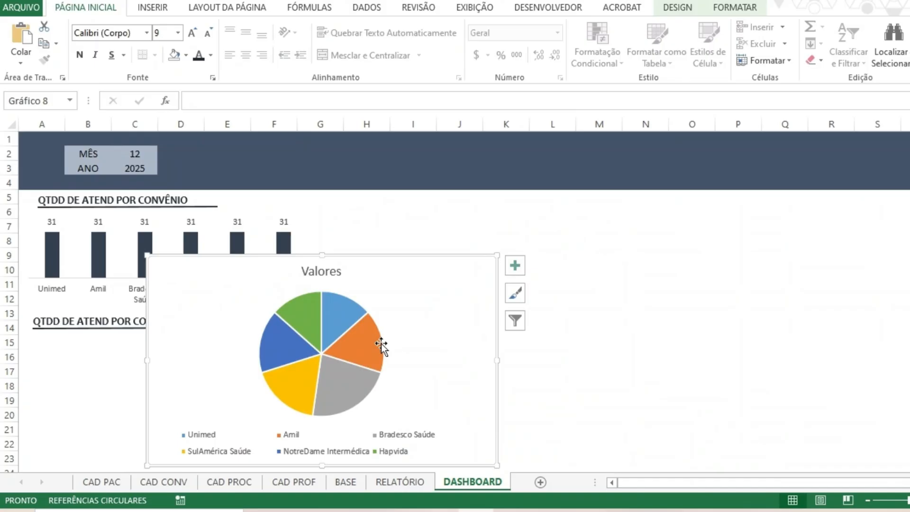
Shift the pie chart sideways to check the fit, and delete it from the DASHBOARD sheet.
scroll(381, 343, "down", 2)
left_click(348, 368)
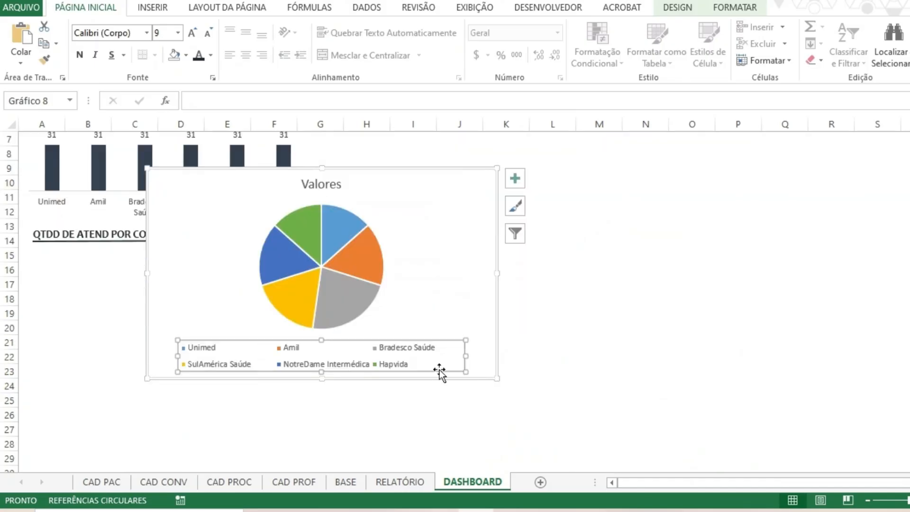
scroll(439, 369, "up", 2)
scroll(391, 328, "down", 1)
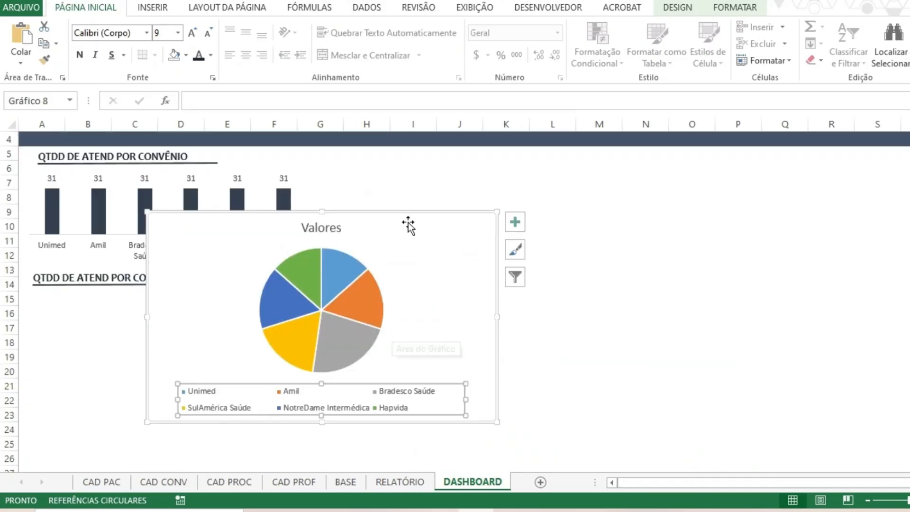
left_click_drag(408, 222, 494, 217)
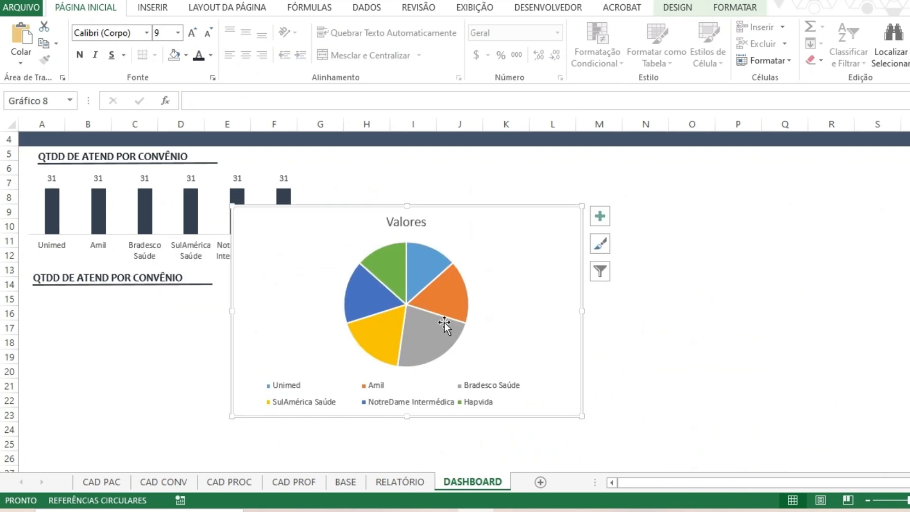
mouse_move(445, 293)
key("Delete")
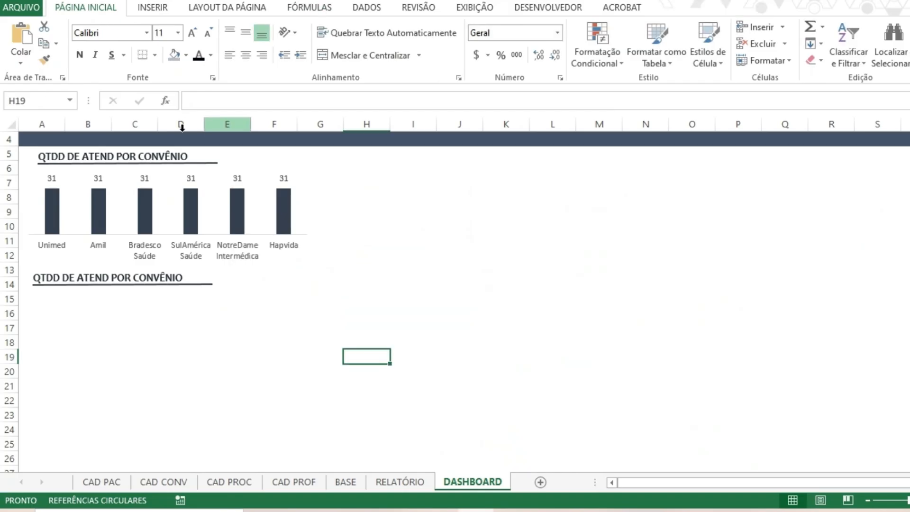
Insert a 2D clustered bar chart of Valores by Convênio from the selected RELATÓRIO ranges.
left_click(346, 481)
left_click(399, 482)
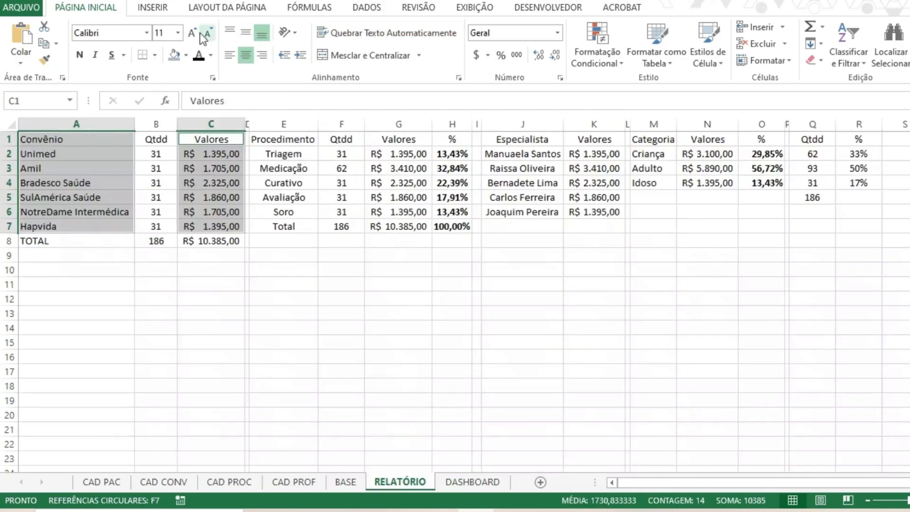
left_click(153, 7)
left_click(471, 27)
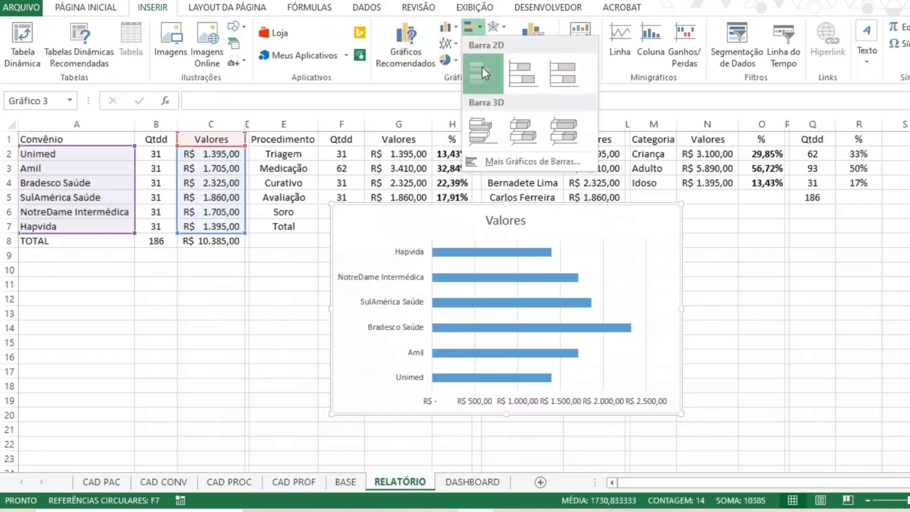
left_click(482, 67)
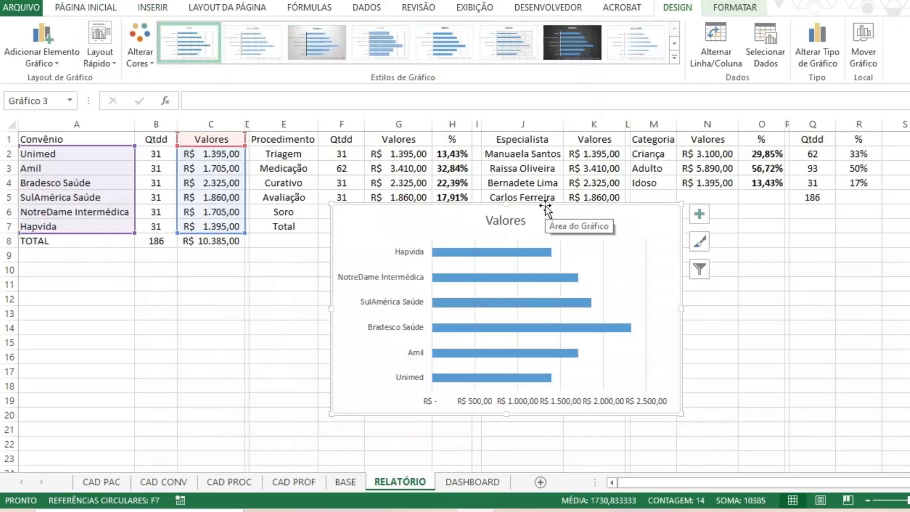
Transfer the bar chart to the DASHBOARD sheet and place it directly below the copied title, from about row 15.
key("ctrl+x")
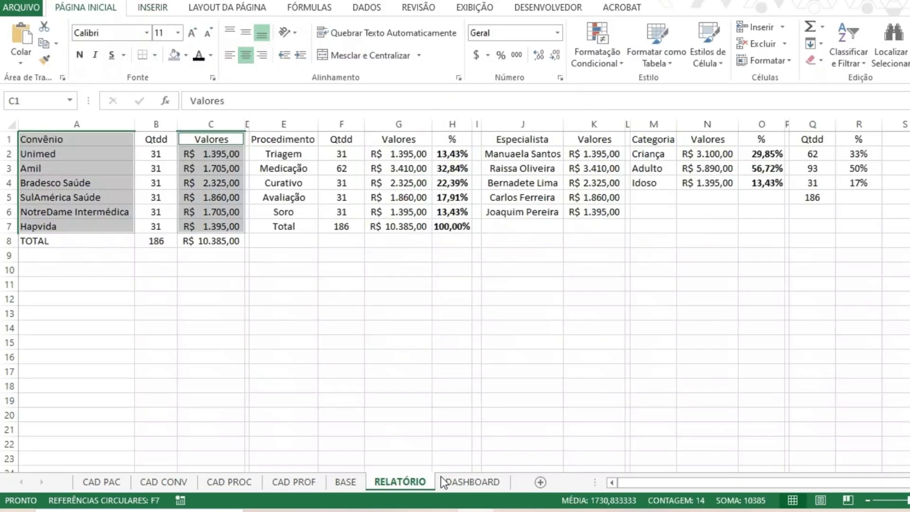
left_click(472, 482)
left_click(239, 356)
key("ctrl+v")
left_click_drag(314, 353, 126, 288)
scroll(161, 297, "down", 1)
Delete the bar chart's Valores title, its horizontal value axis and the vertical gridlines.
left_click(209, 260)
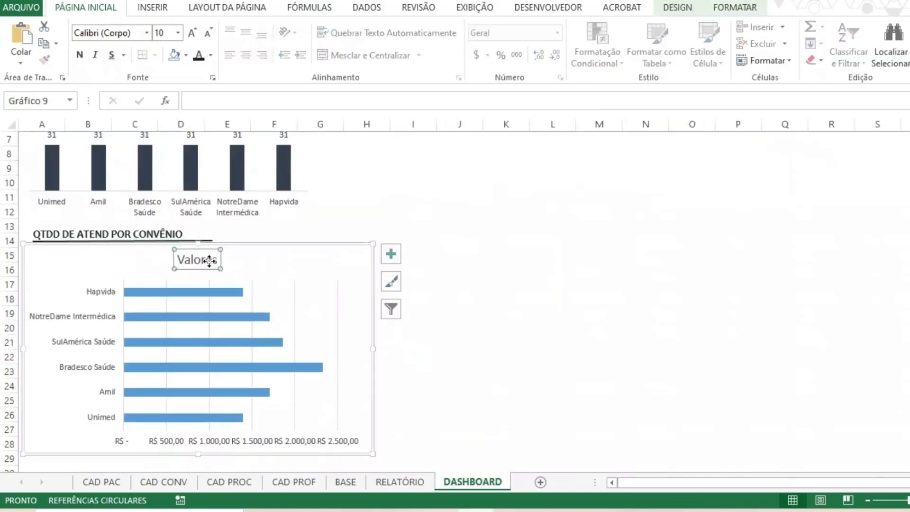
left_click(216, 260)
key("Delete")
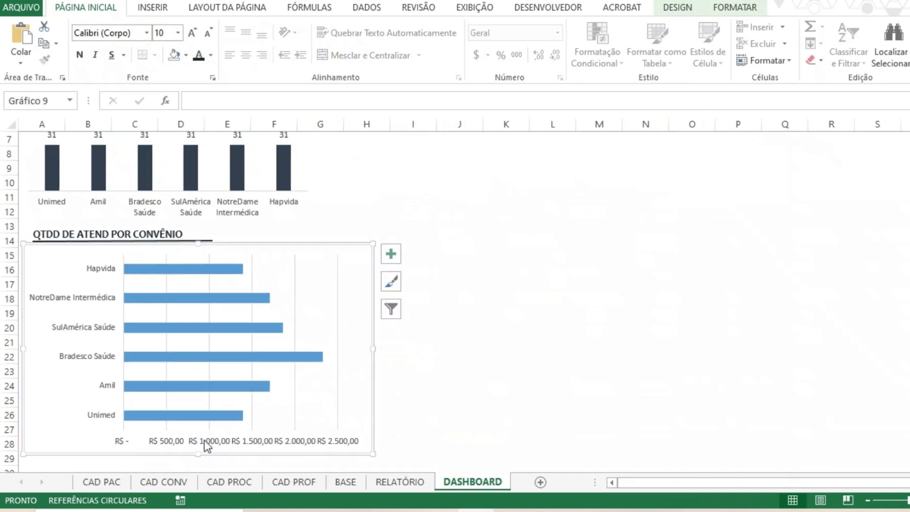
left_click(203, 440)
key("Delete")
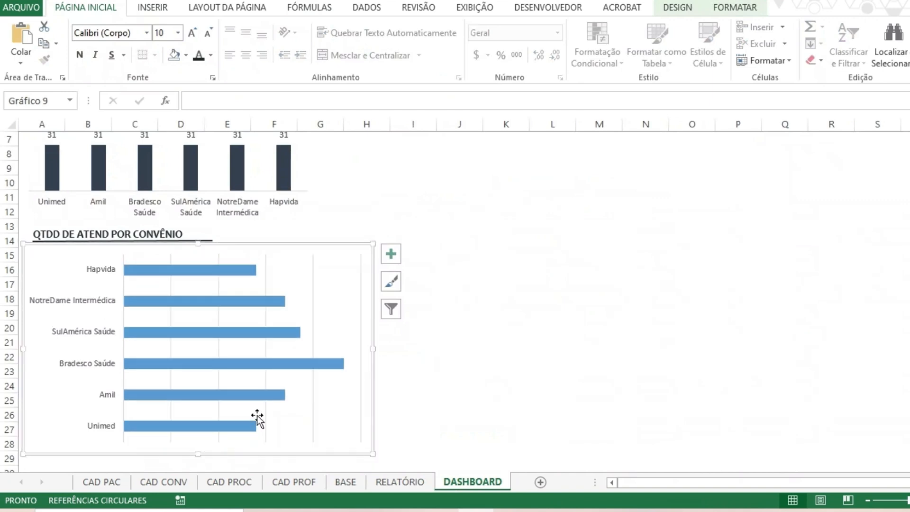
left_click(313, 405)
key("Delete")
left_click(375, 400)
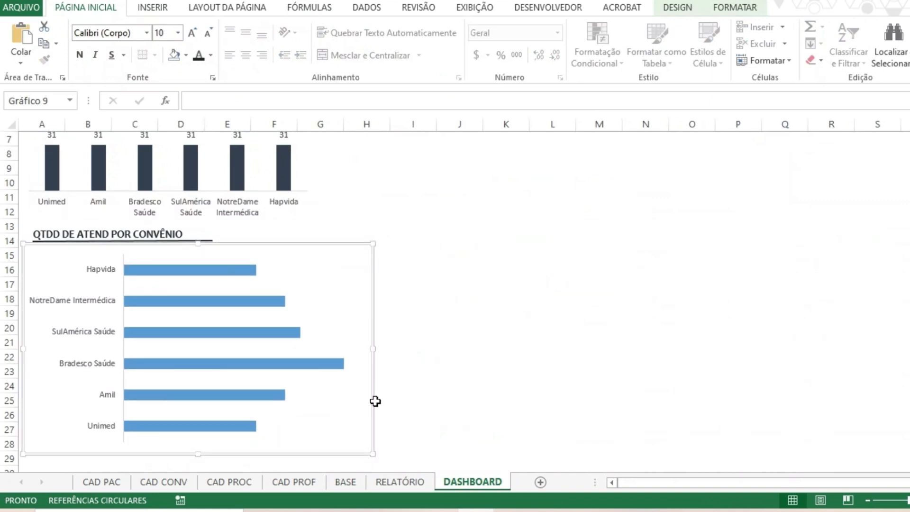
Remove the bar chart's background fill and outline and reduce its height to about 6.56 cm.
left_click(458, 241)
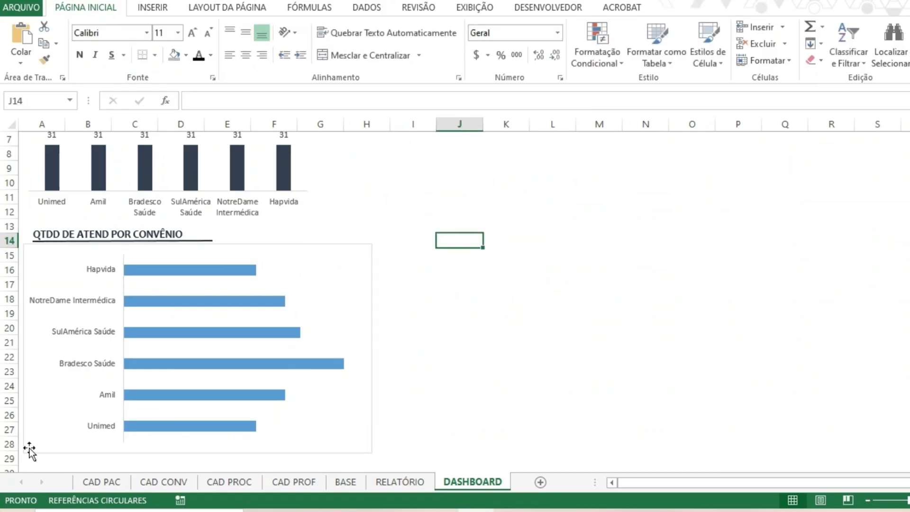
left_click(325, 258)
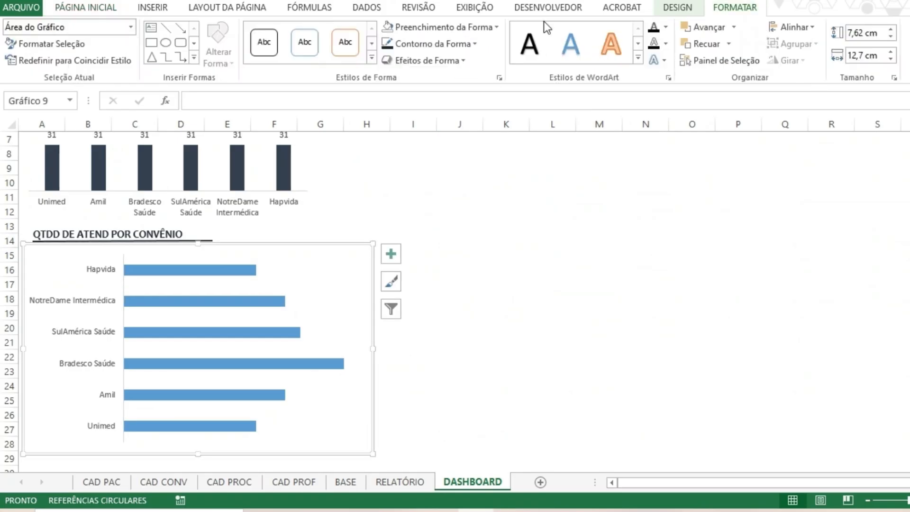
left_click(471, 27)
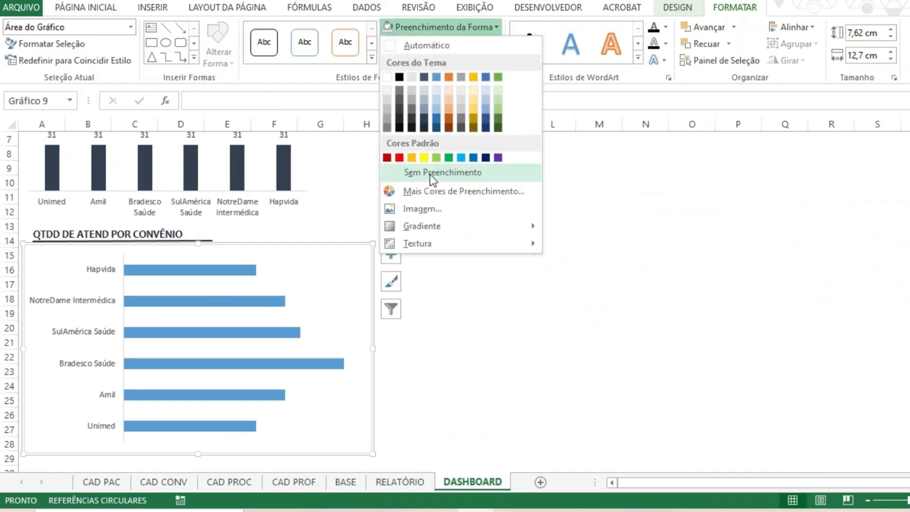
left_click(427, 173)
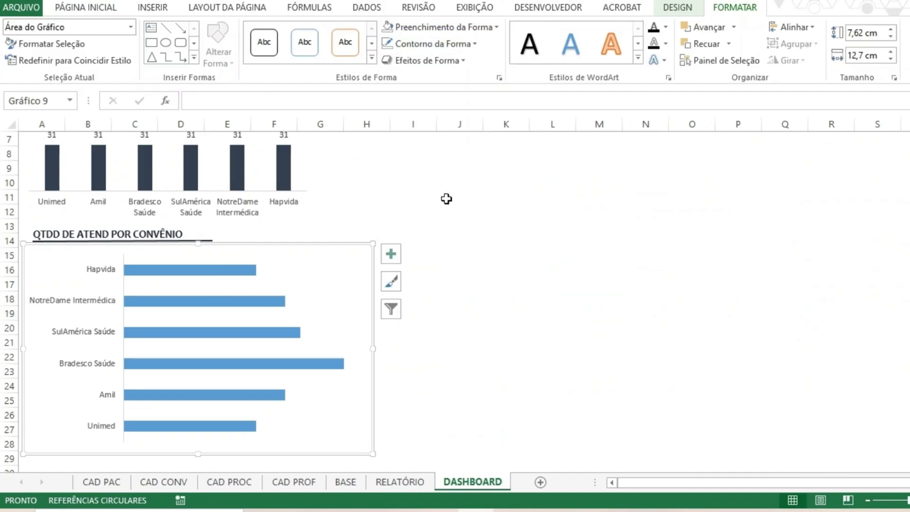
left_click(455, 371)
left_click(264, 447)
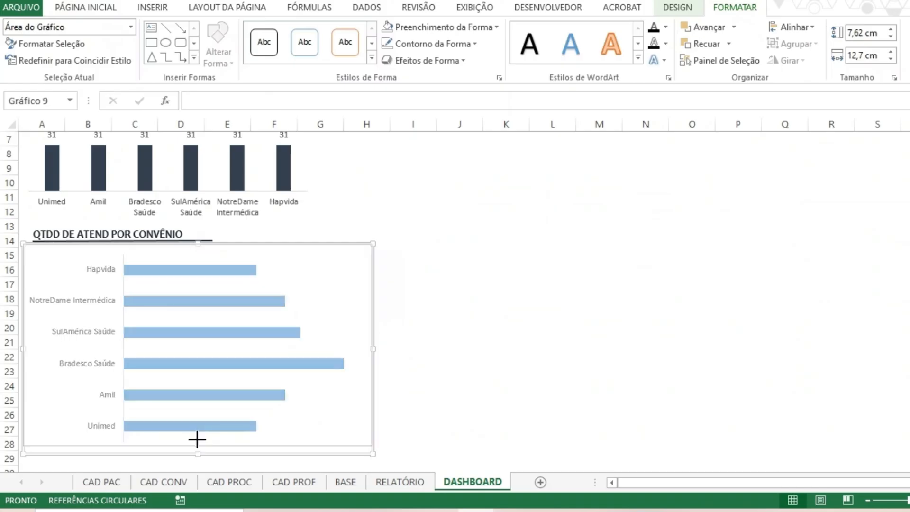
left_click_drag(197, 440, 197, 427)
Reduce the height of rows 1 and 4 together to make the dark header band thinner.
scroll(243, 359, "up", 2)
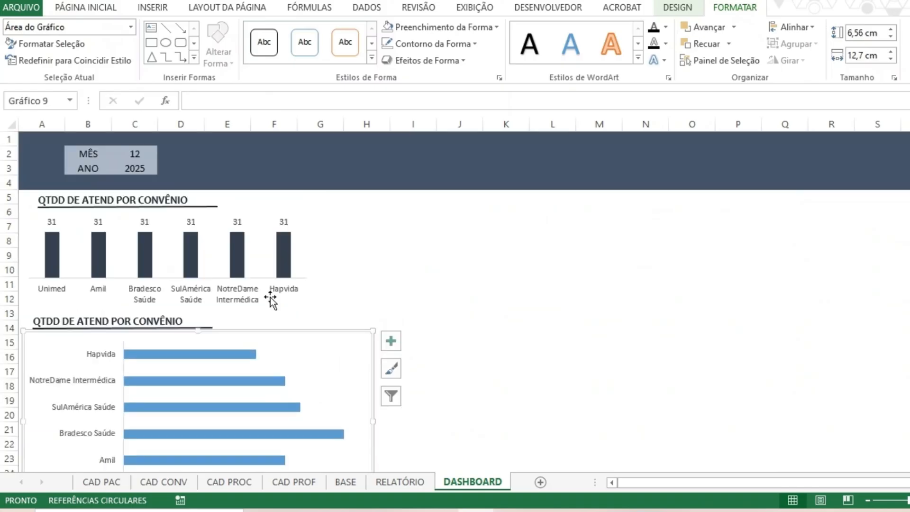
left_click(9, 139)
left_click(10, 178, "ctrl")
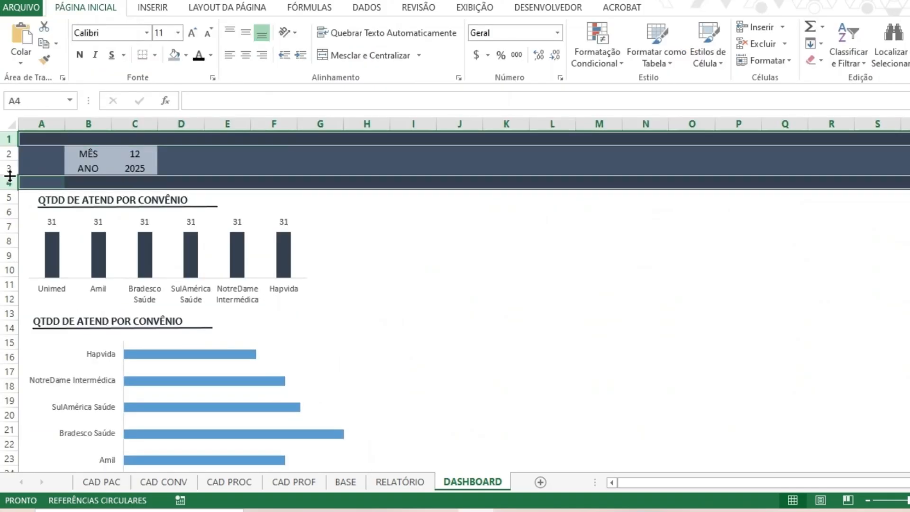
left_click_drag(9, 145, 9, 138)
left_click(413, 170)
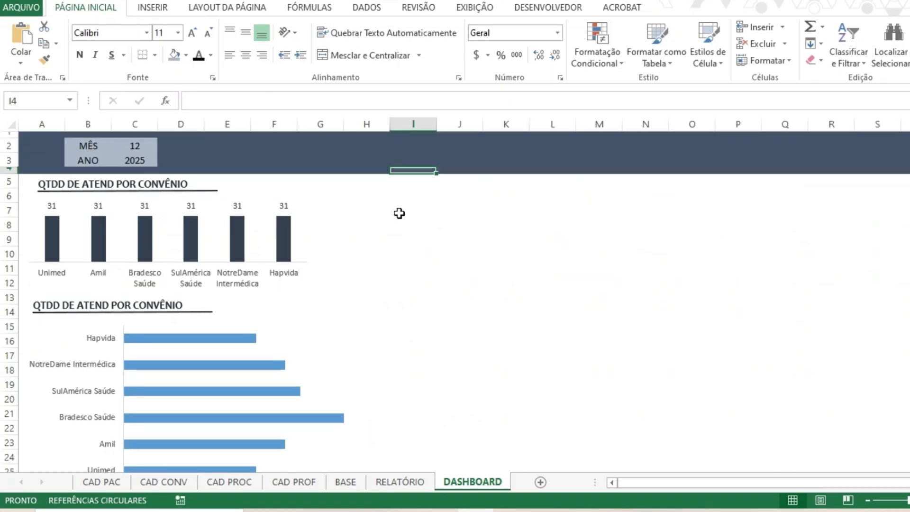
Shrink the bar chart in height and width so it ends around row 24 and the end of column F.
scroll(284, 332, "down", 1)
left_click(155, 409)
left_click_drag(199, 459, 198, 422)
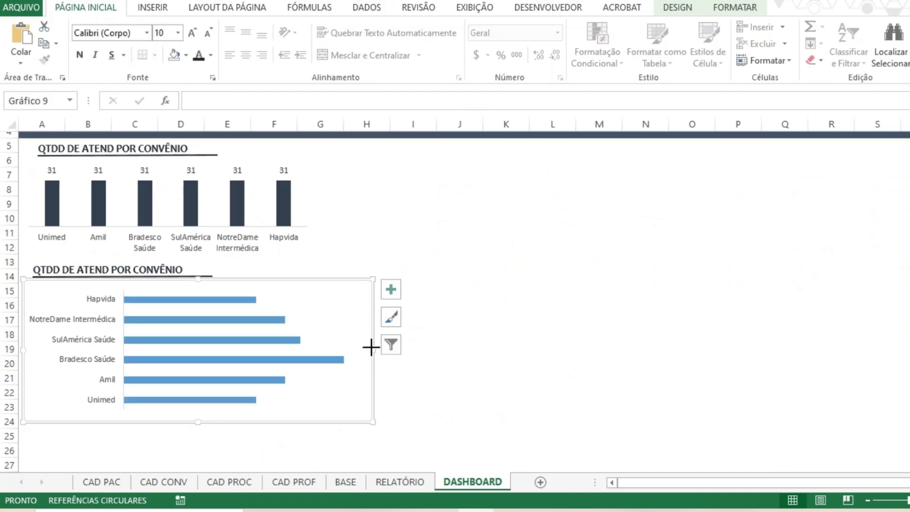
left_click_drag(371, 346, 297, 344)
left_click(477, 349)
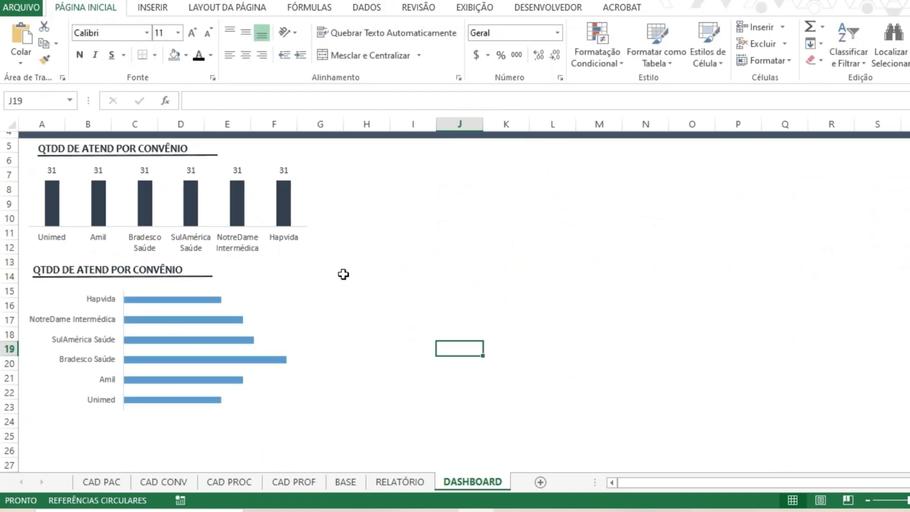
Give the lower bar chart's bars a dark blue-gray outline and the darkest blue-gray theme fill.
left_click(174, 299)
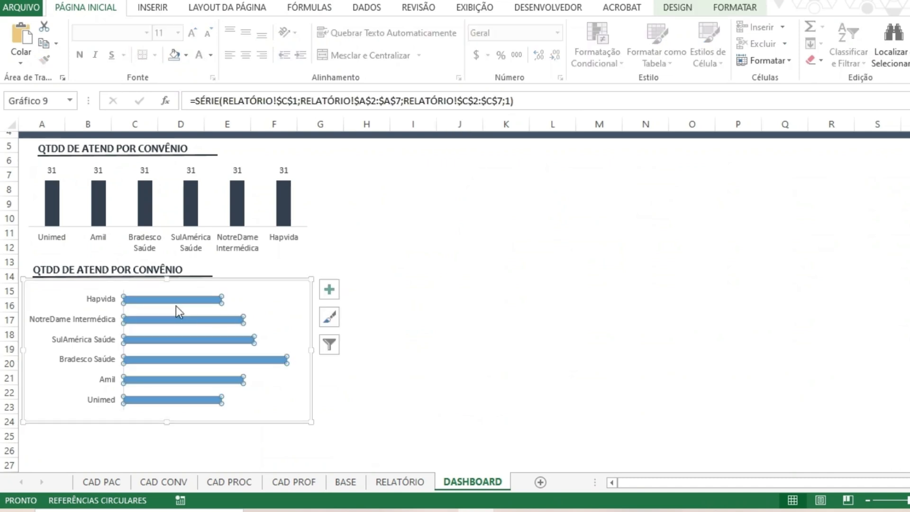
left_click(749, 9)
left_click(426, 44)
left_click(423, 118)
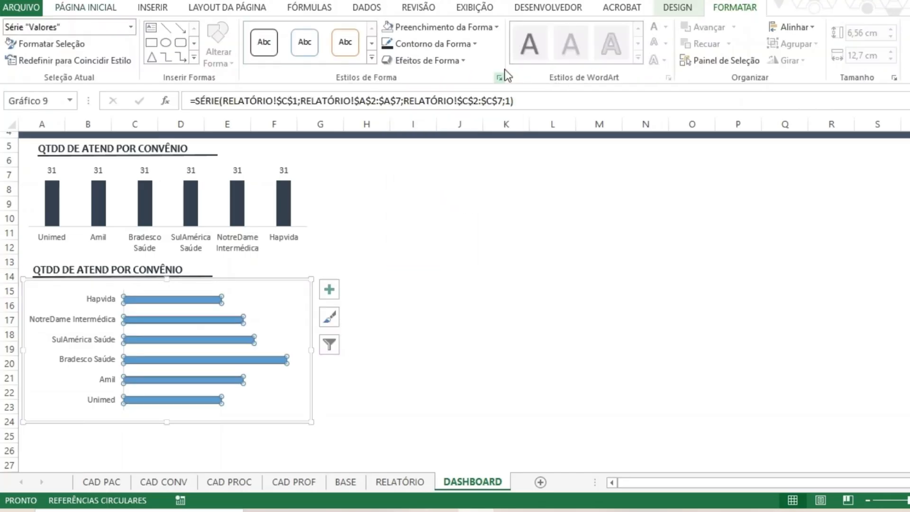
left_click(445, 27)
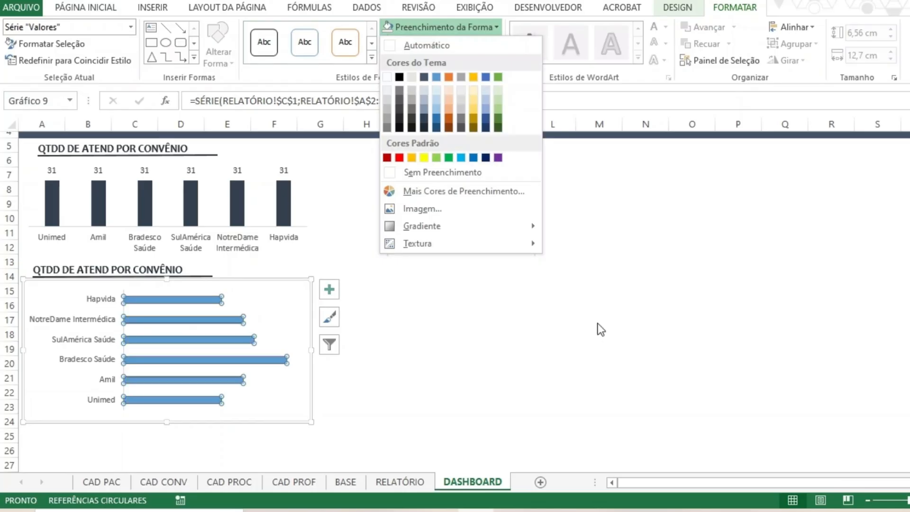
left_click(425, 127)
left_click(459, 349)
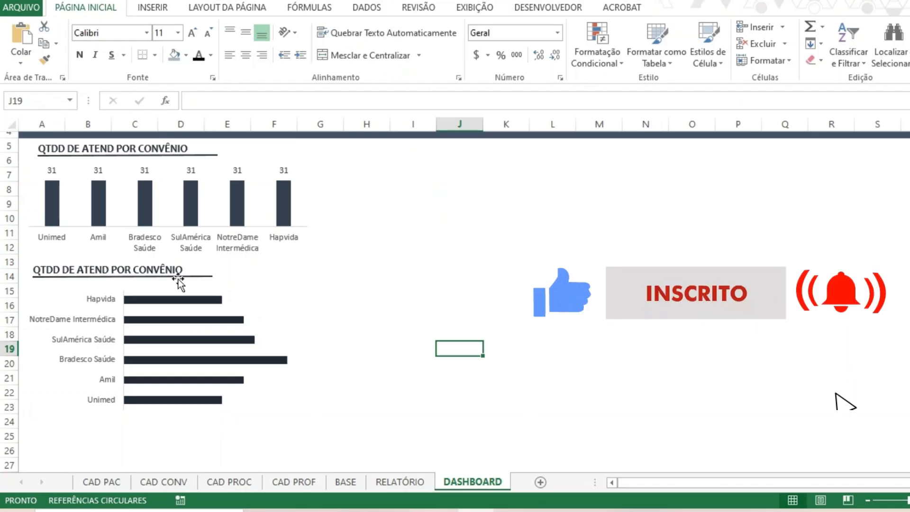
Add data labels to the lower bar chart's Valores series, positioned at Extremidade Interna.
scroll(274, 319, "up", 1)
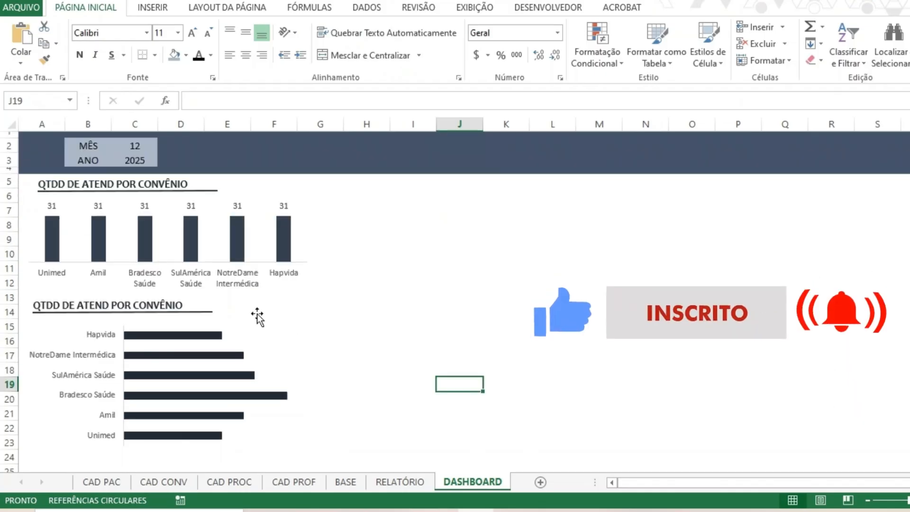
right_click(193, 339)
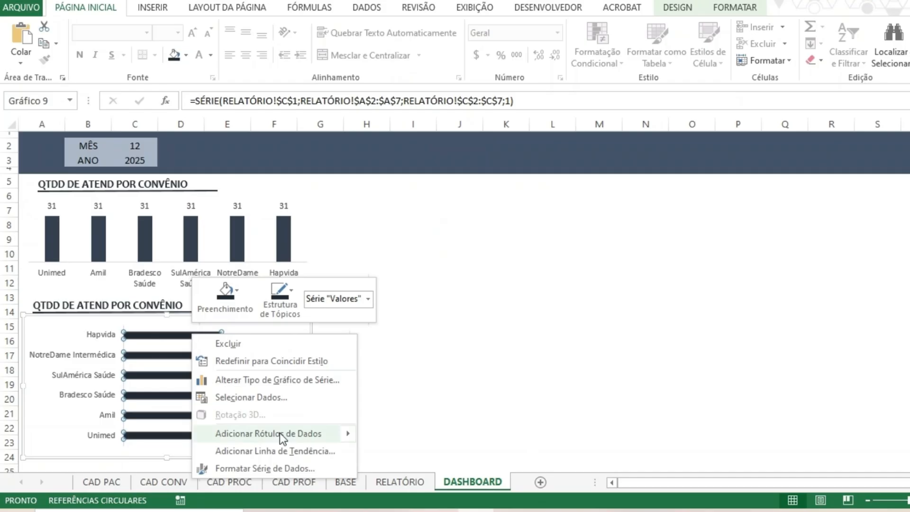
left_click(478, 327)
left_click(330, 325)
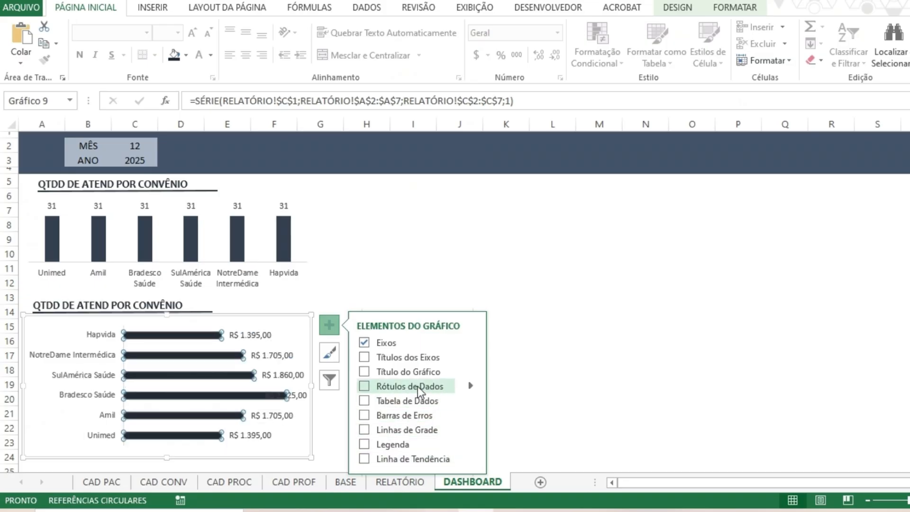
left_click(471, 385)
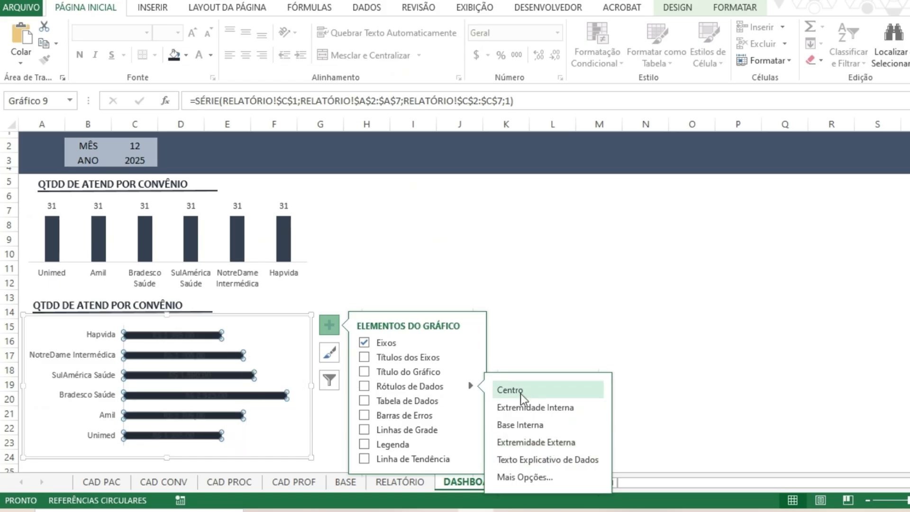
left_click(529, 418)
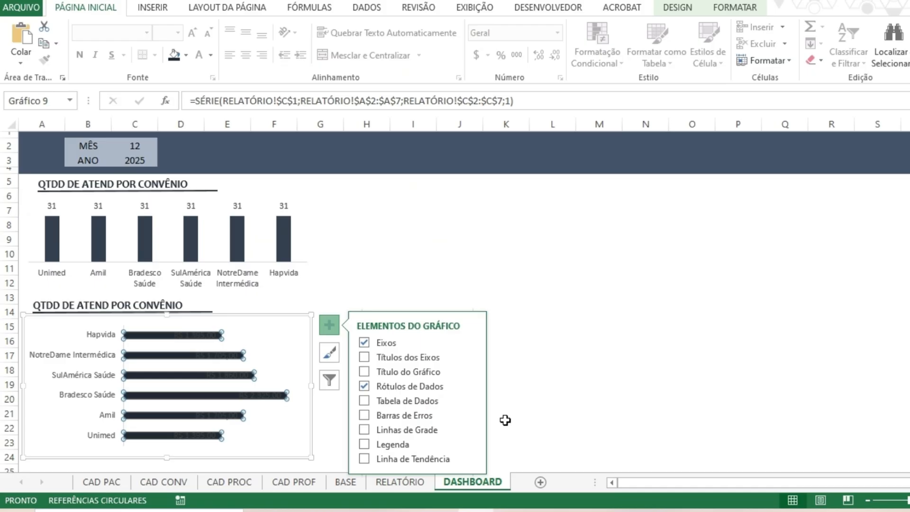
Set the font color of the bar chart's data labels to white.
left_click(235, 379)
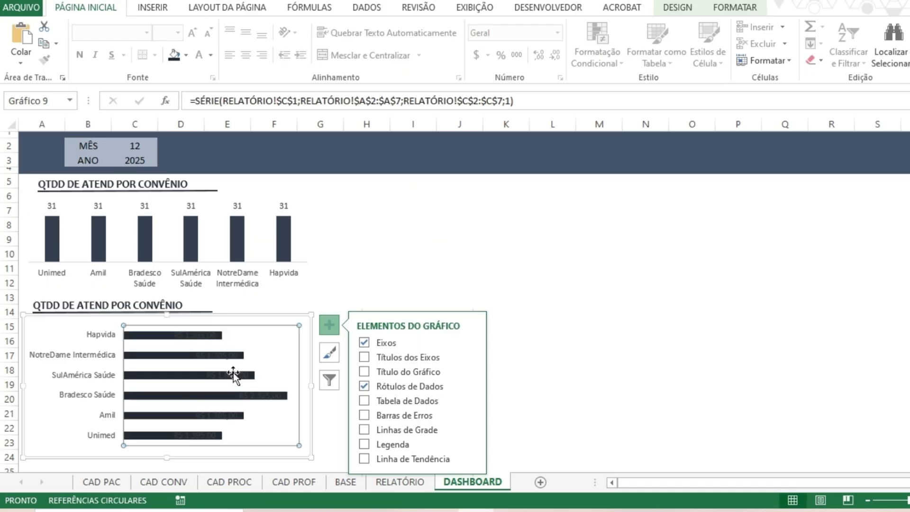
left_click(233, 375)
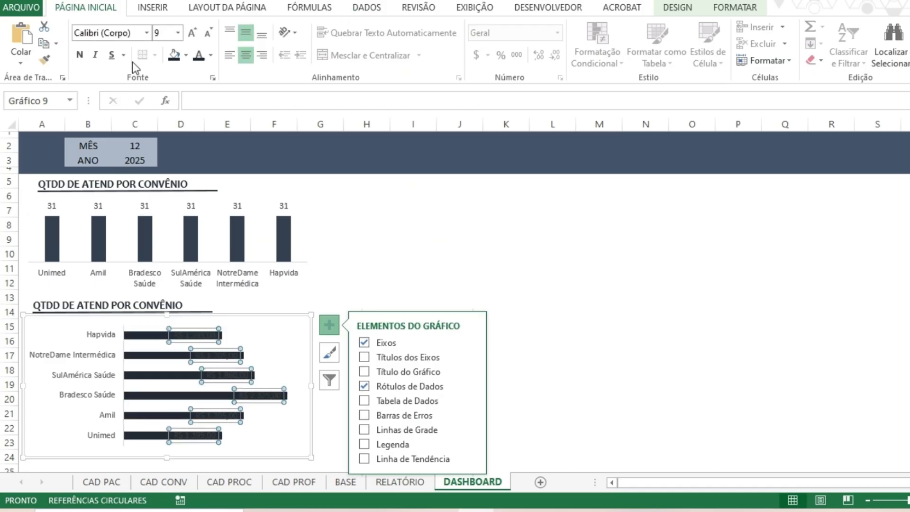
left_click(210, 55)
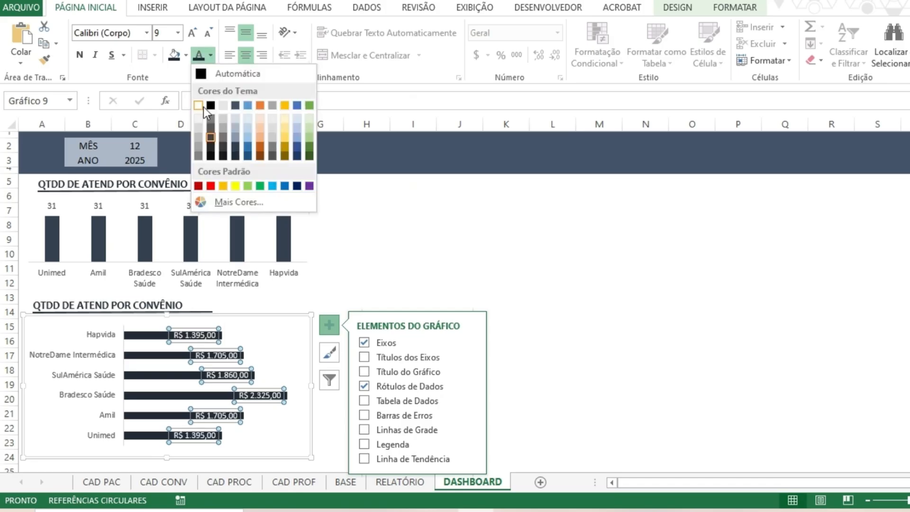
left_click(203, 106)
left_click(557, 275)
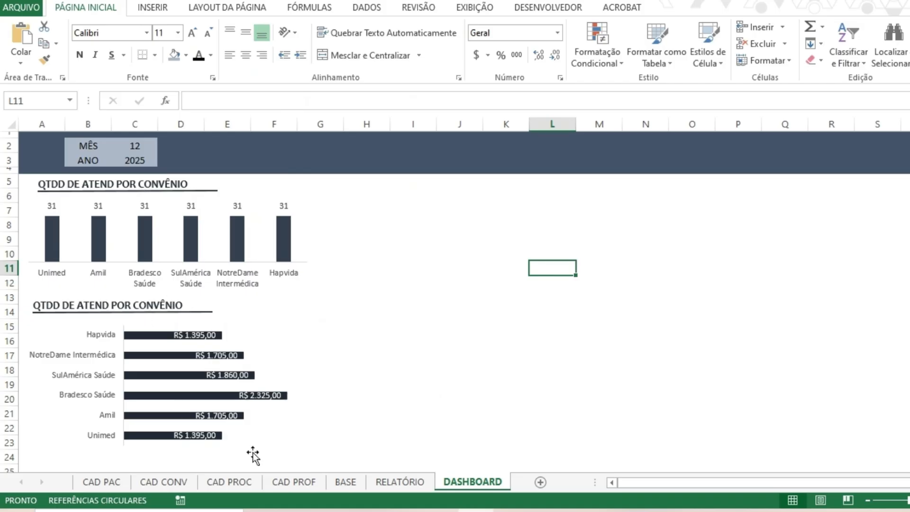
Change the lower chart's title to CUSTO TOTAL POR ATENDIMENTO and widen its text box so the title fits on one line.
double_click(56, 306)
key("BackSpace")
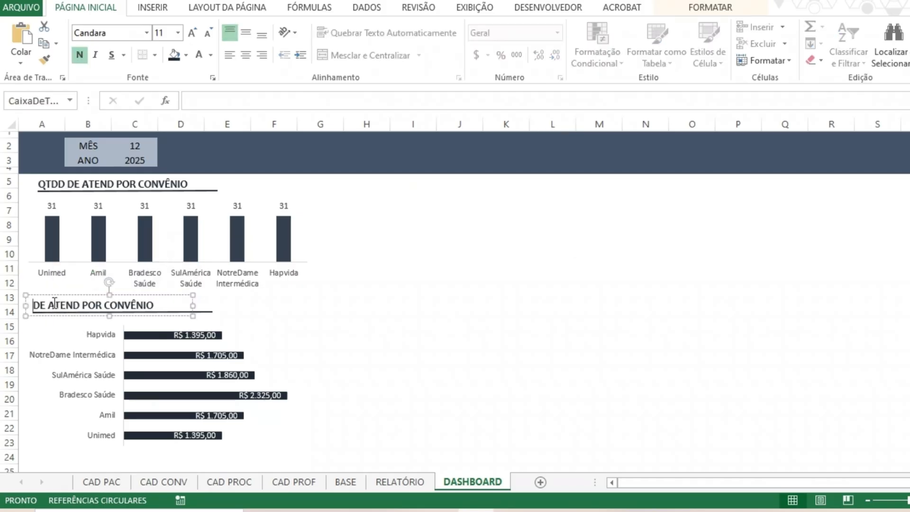
type("Custo")
key("BackSpace")
key("BackSpace")
key("BackSpace")
key("BackSpace")
key("BackSpace")
key("BackSpace")
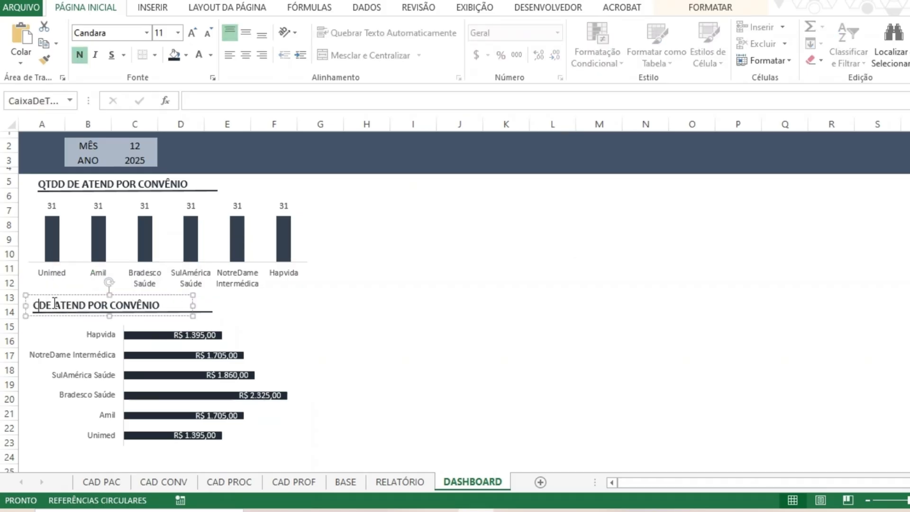
type("CUSTO T")
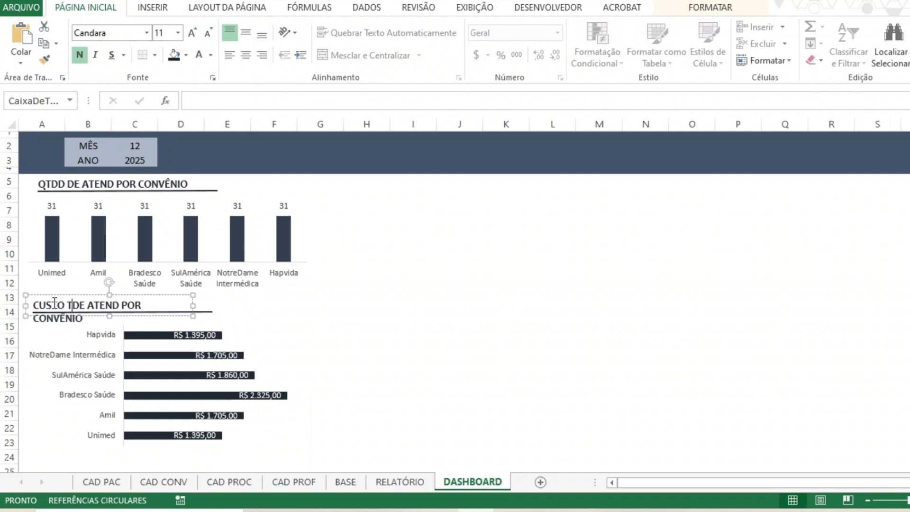
type("OTAL POR AT")
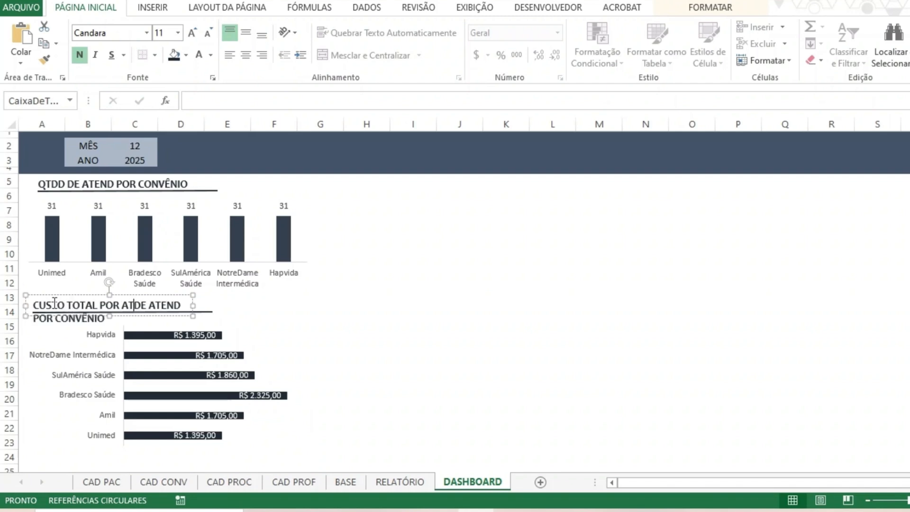
type("EN")
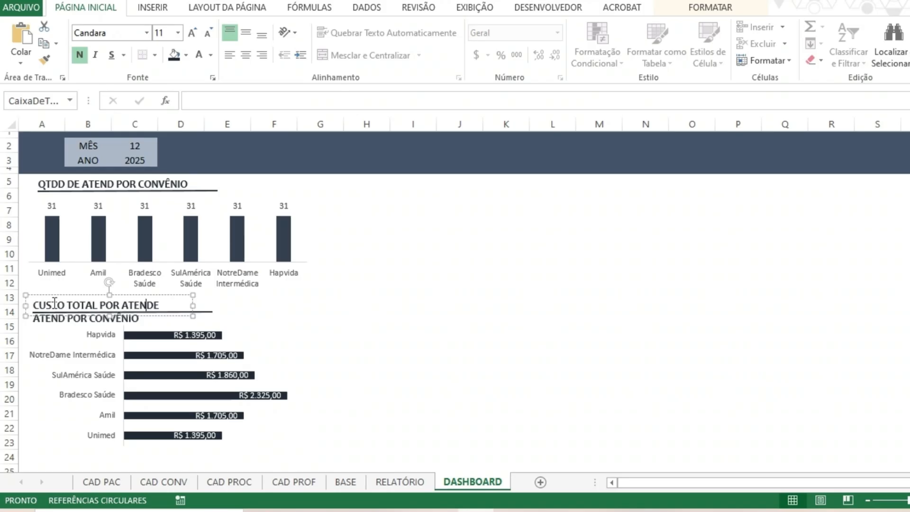
type("DIMENTO")
key("Delete")
key("Delete")
key("Delete")
key("Delete")
key("Delete")
key("Delete")
key("Delete")
key("Delete")
key("Delete")
key("Delete")
key("Delete")
key("Delete")
key("Delete")
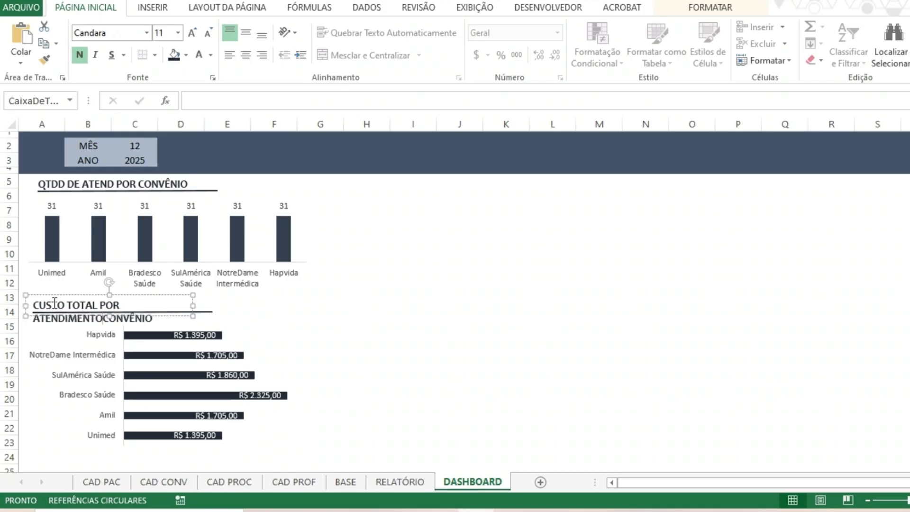
key("Delete")
key("Delete")
key("Delete")
key("Delete")
key("Delete")
key("Delete")
key("Delete")
key("Delete")
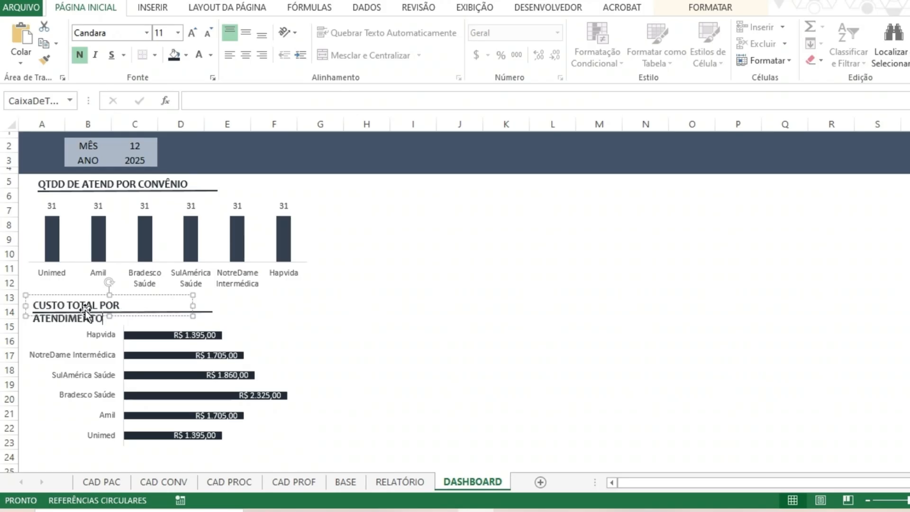
left_click_drag(195, 310, 264, 303)
left_click(460, 324)
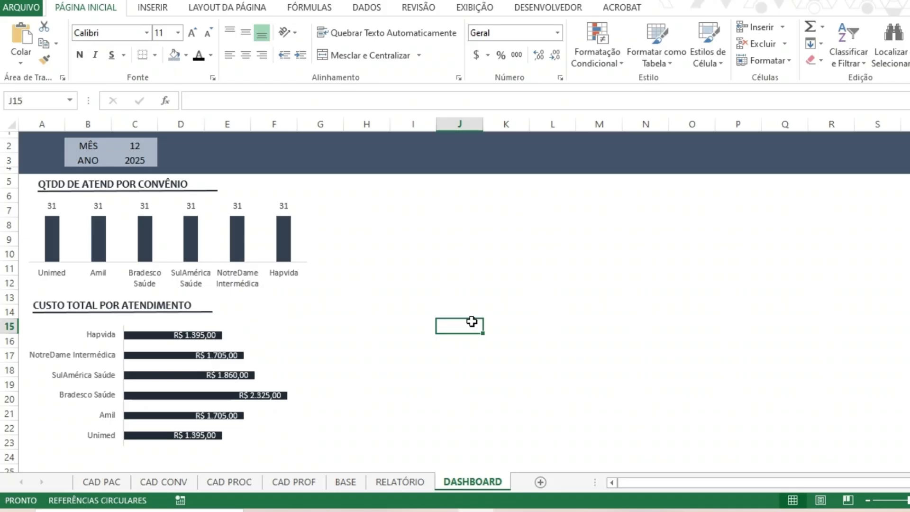
Recolor the fill and outline of the lower chart's bars with the dark blue-gray used in the column chart above.
left_click(157, 375)
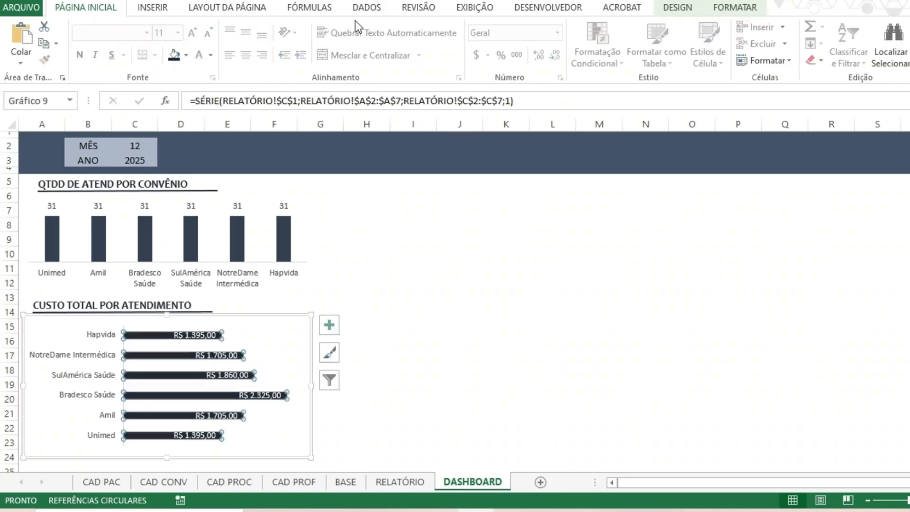
left_click(186, 55)
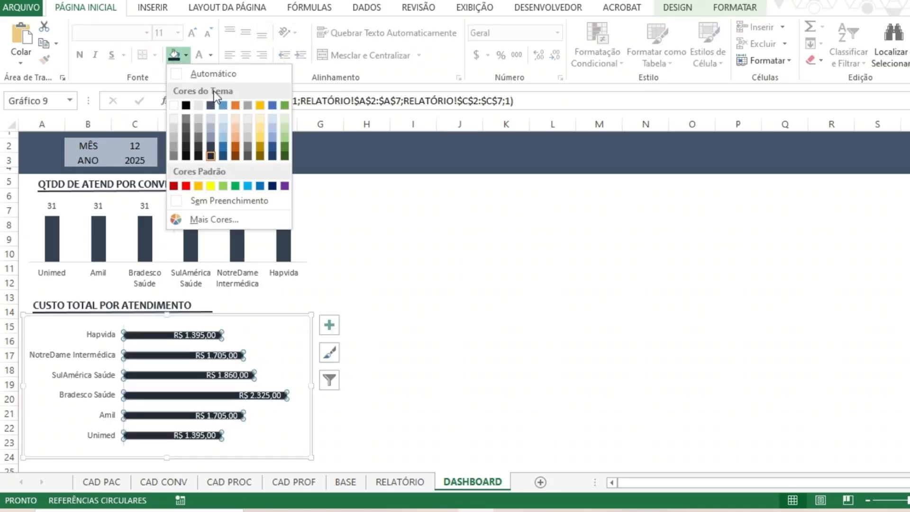
left_click(431, 253)
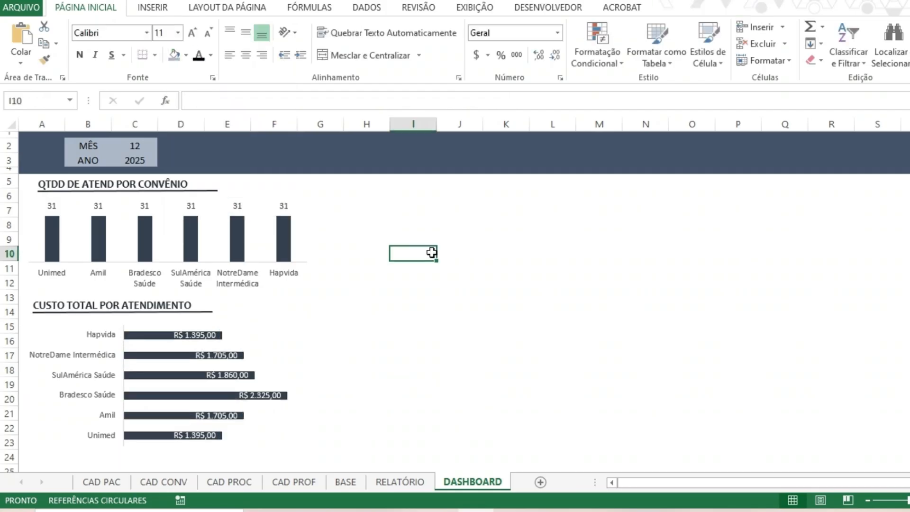
left_click(212, 359)
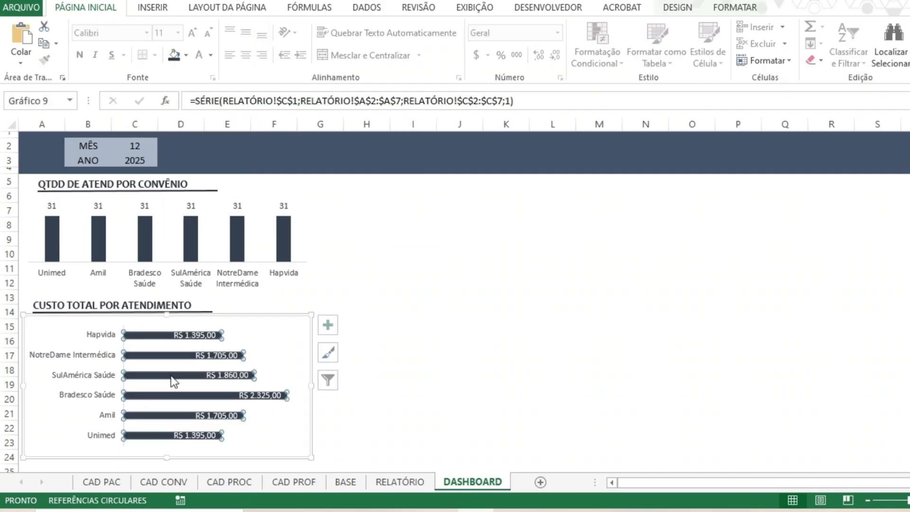
left_click(734, 7)
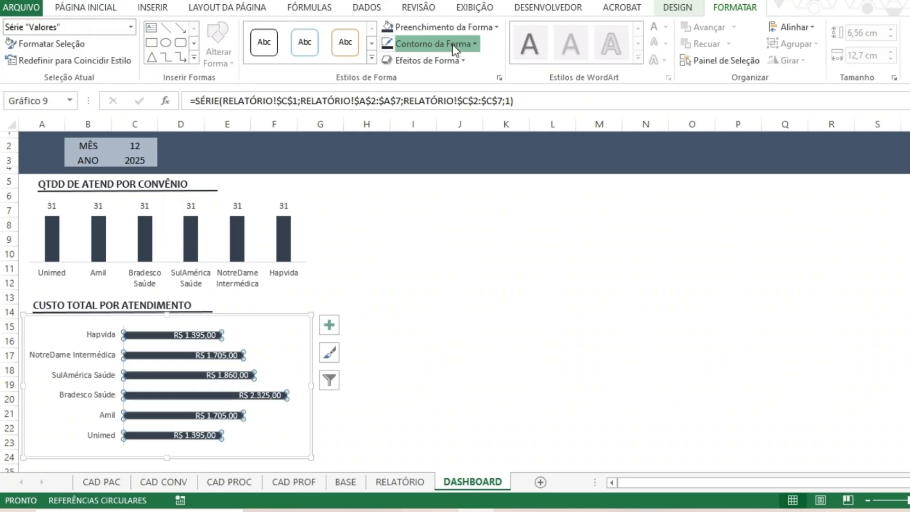
left_click(455, 45)
left_click(454, 281)
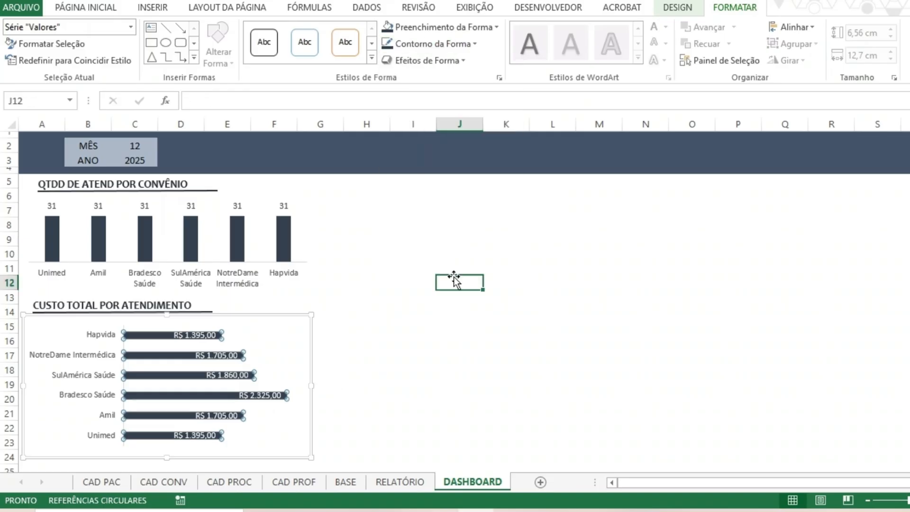
key("ctrl+Up")
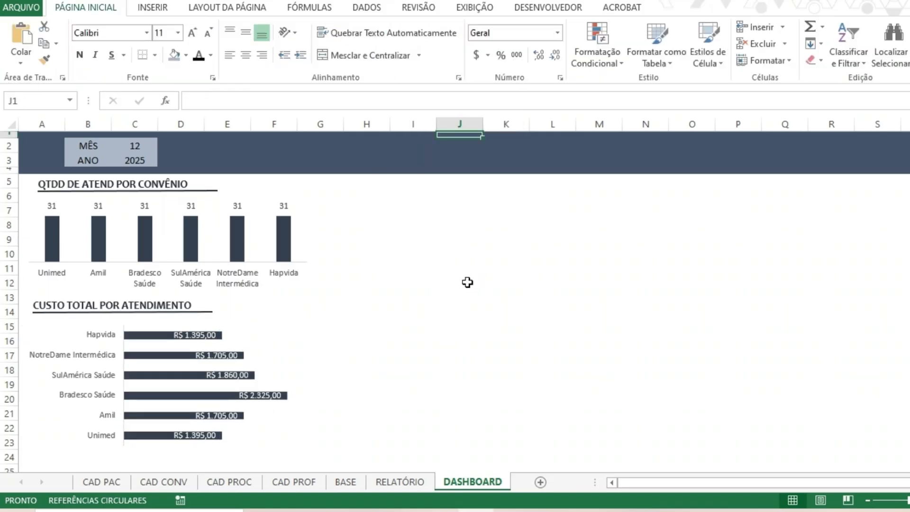
Narrow the QTDD DE ATEND POR CONVÊNIO column chart slightly so it ends at the edge of column F.
left_click(295, 269)
left_click(320, 355)
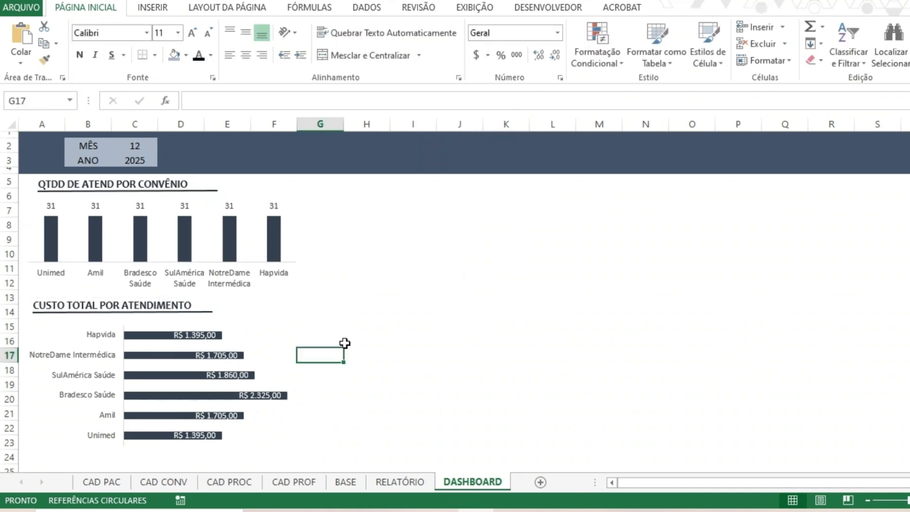
left_click(300, 278)
left_click(454, 282)
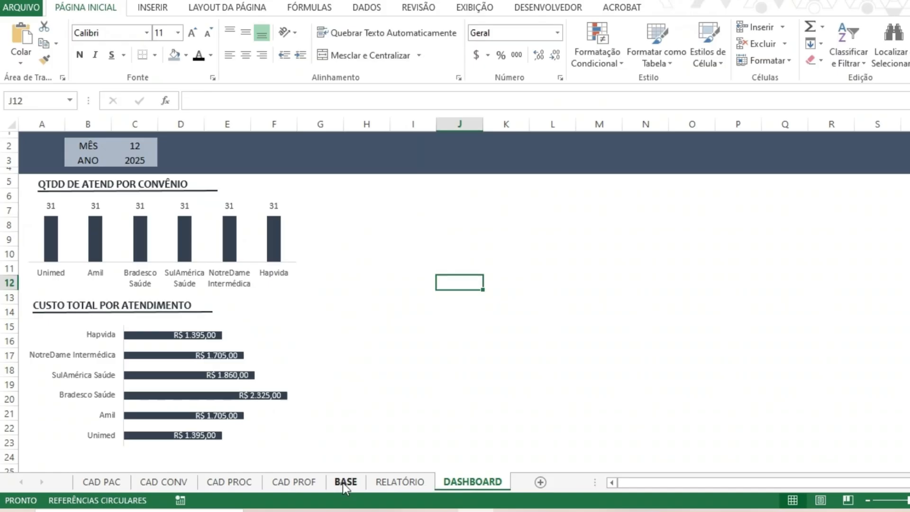
Insert a pie chart from the Procedimento and Qtdd columns of the RELATÓRIO sheet, leaving out the Total row.
left_click(397, 483)
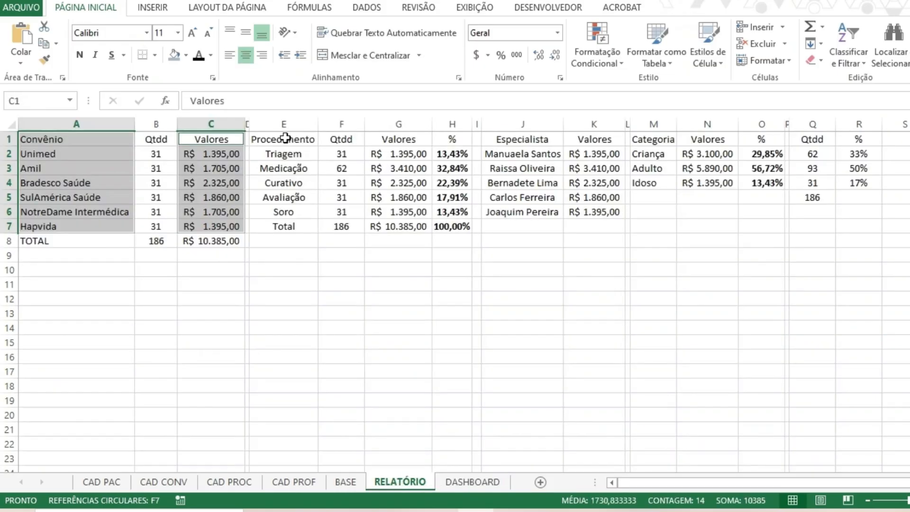
left_click_drag(284, 137, 290, 224)
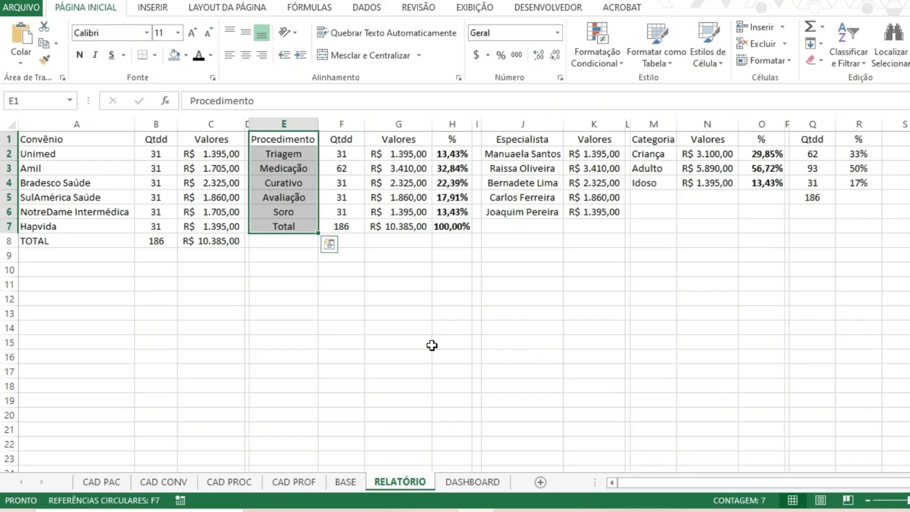
mouse_move(329, 224)
left_mouse_down()
mouse_move(331, 182)
mouse_move(343, 214)
left_mouse_up()
left_click(153, 8)
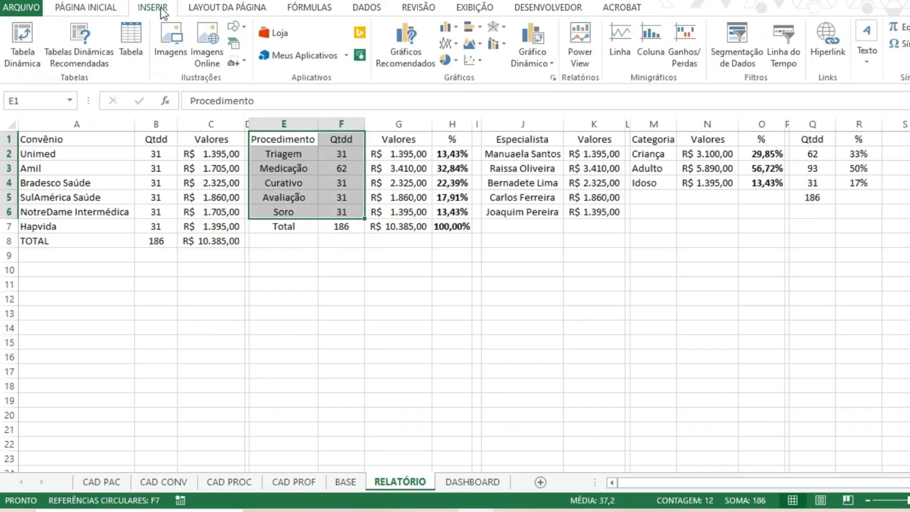
left_click(408, 46)
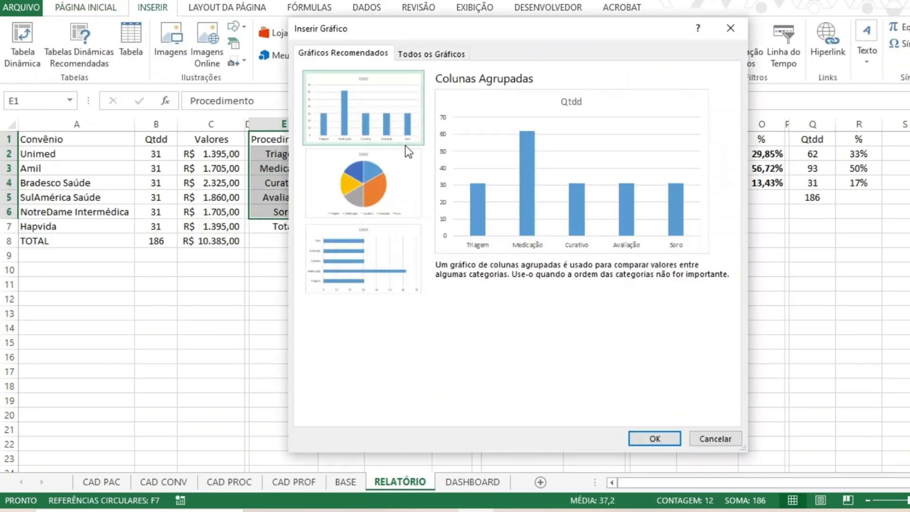
left_click(406, 150)
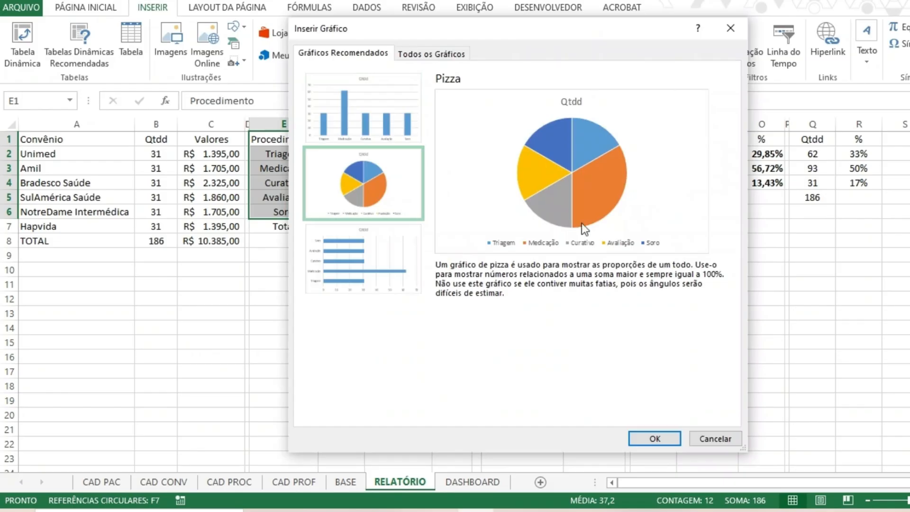
left_click(660, 437)
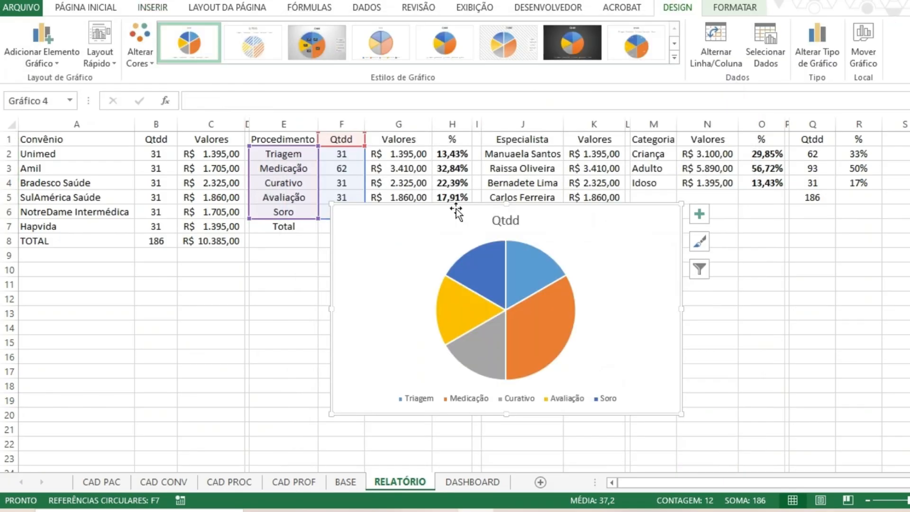
Move the pie chart to the DASHBOARD sheet, place it beside the convênio charts below the banner, and delete its title.
key("ctrl+x")
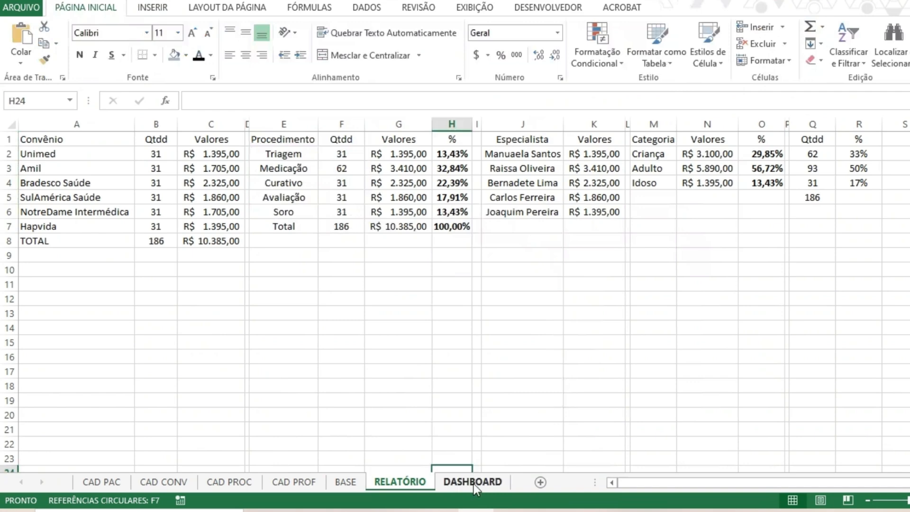
left_click(472, 481)
left_click(457, 237)
key("ctrl+v")
left_click_drag(543, 233, 393, 185)
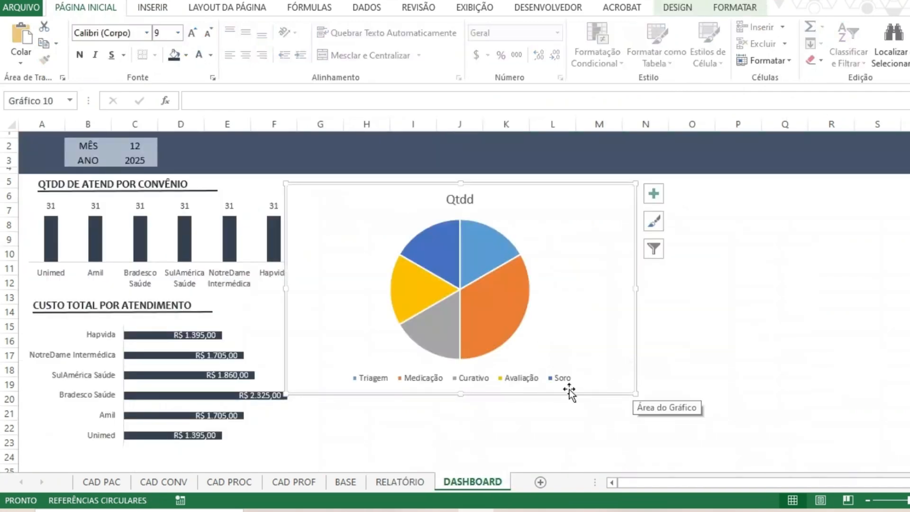
left_click(462, 198)
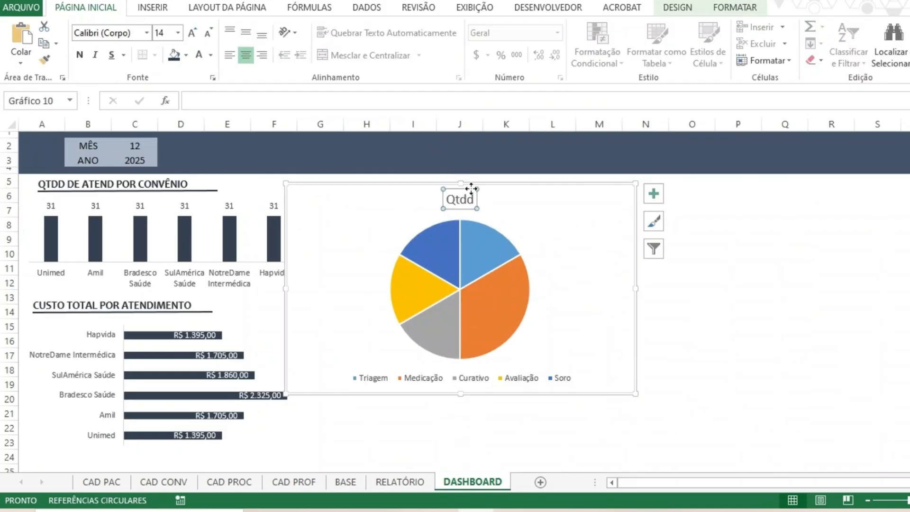
key("Delete")
right_click(507, 298)
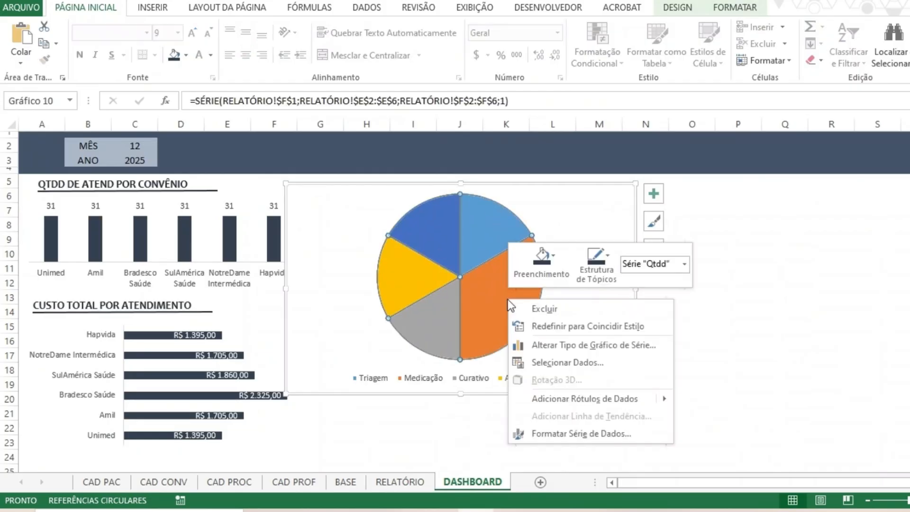
left_click(550, 273)
left_click(550, 270)
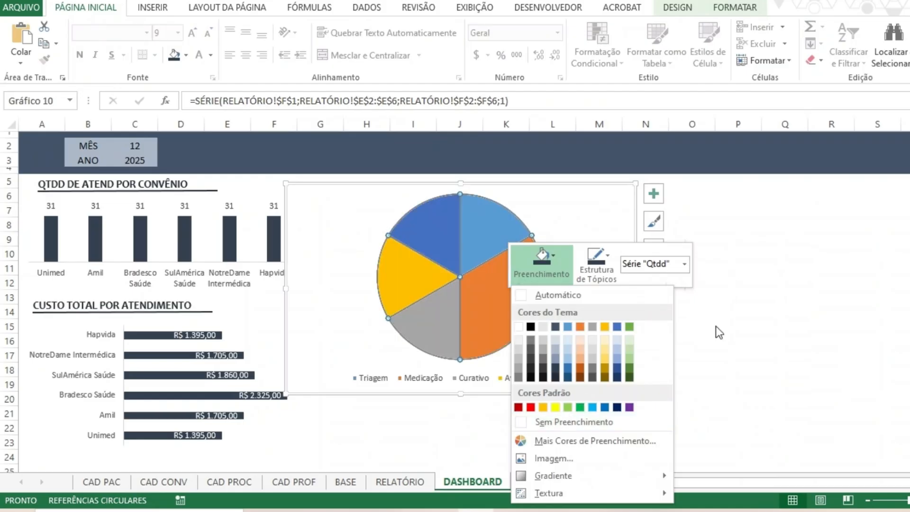
left_click(534, 319)
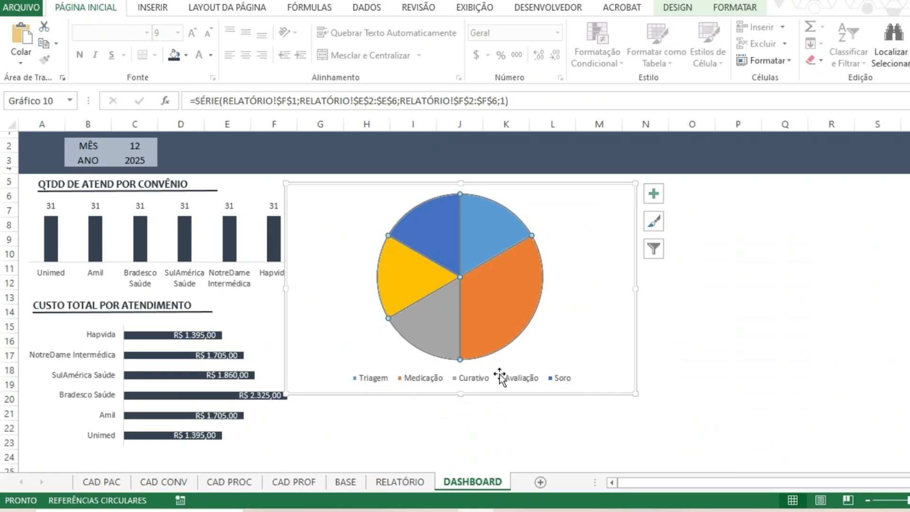
left_click(735, 9)
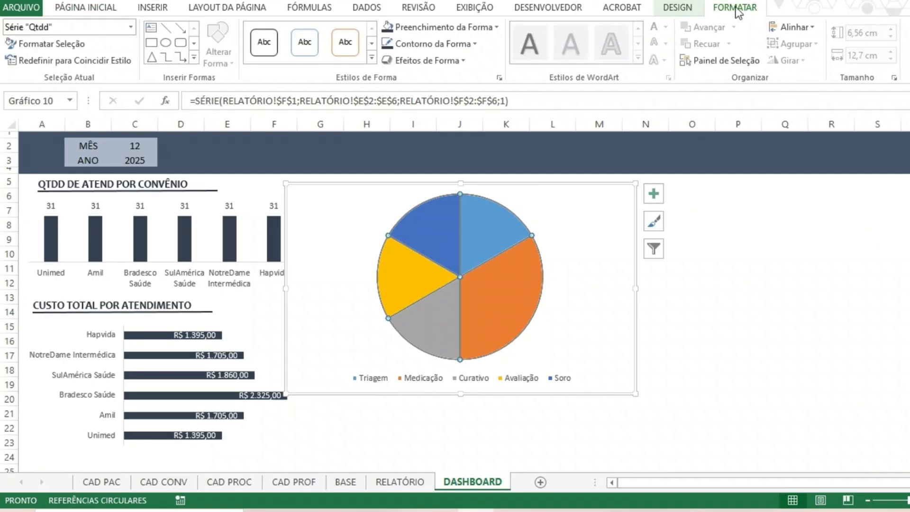
Recolor the pie slices with the monochromatic palette running from dark blue to light lavender-blue.
left_click(677, 7)
left_click(143, 38)
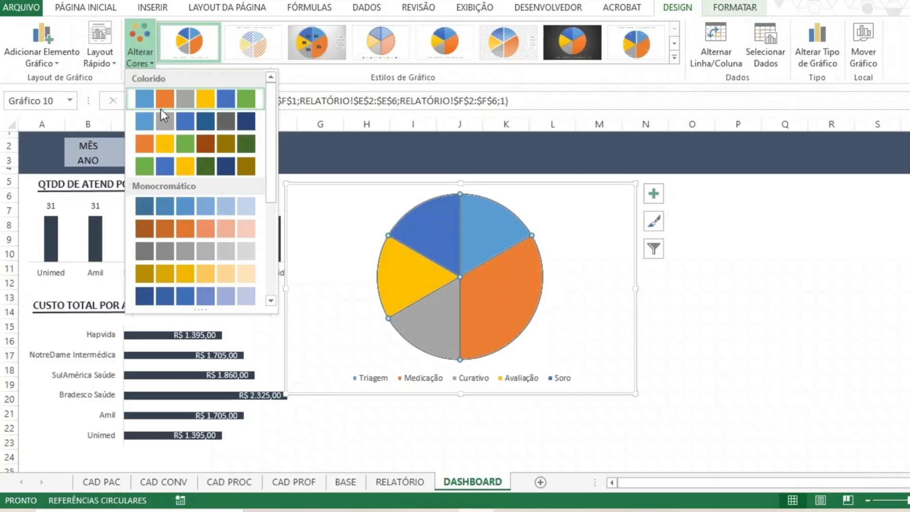
left_click(177, 300)
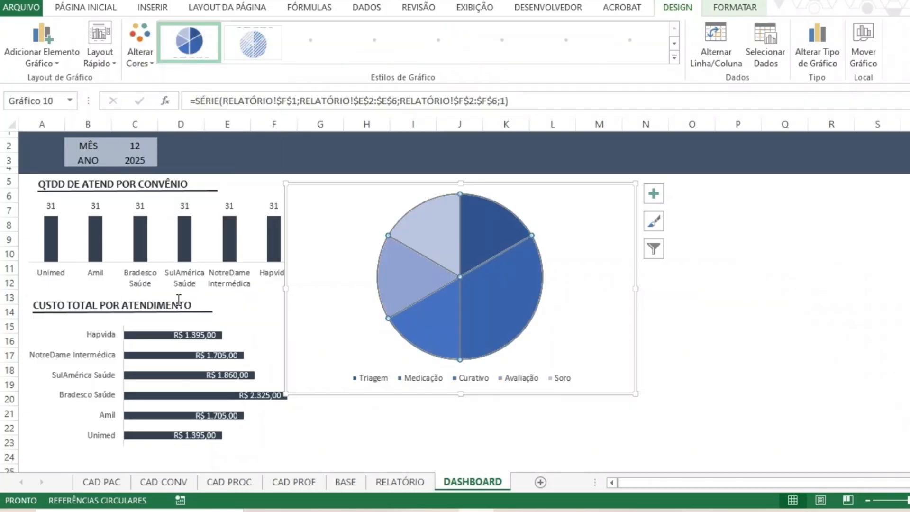
Apply Layout 1 to the pie chart to show names and percentages on the slices, and remove the Qtdd title.
left_click(102, 54)
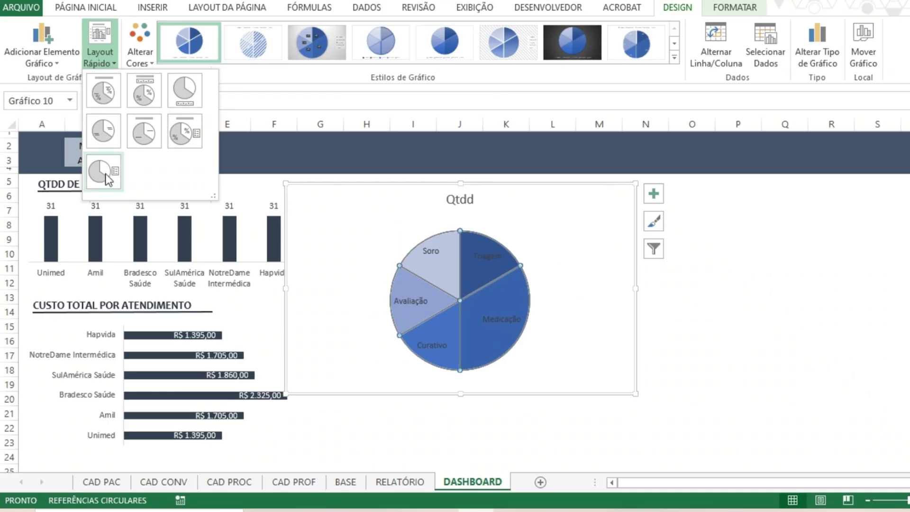
left_click(103, 91)
left_click(446, 189)
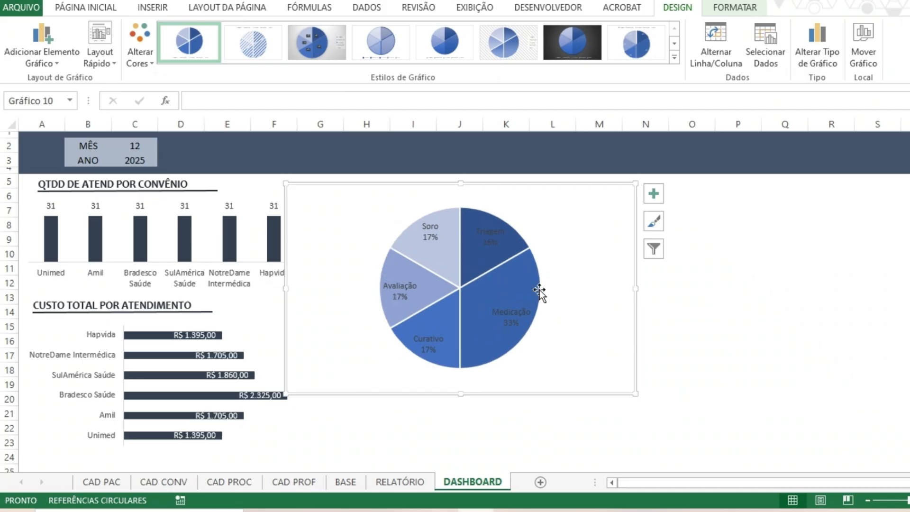
Format the pie chart's data labels as bold, white, 11 pt text.
left_click(498, 241)
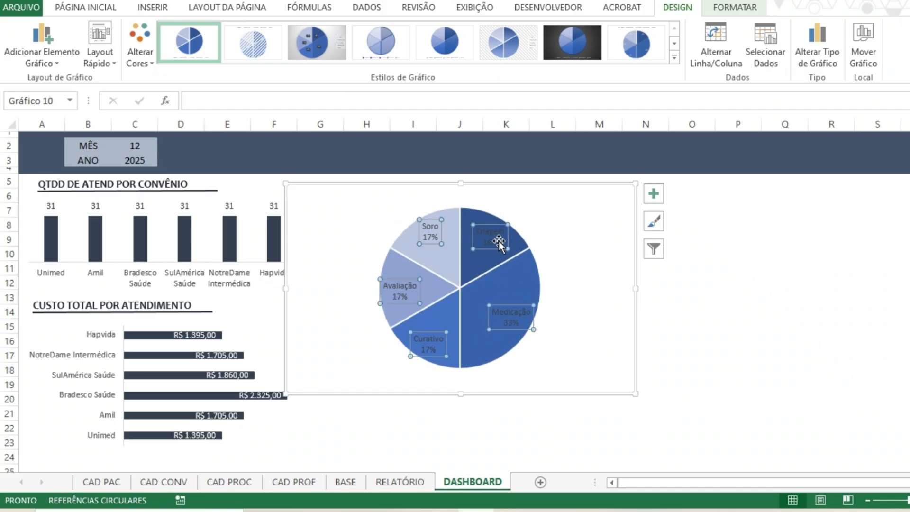
left_click(90, 13)
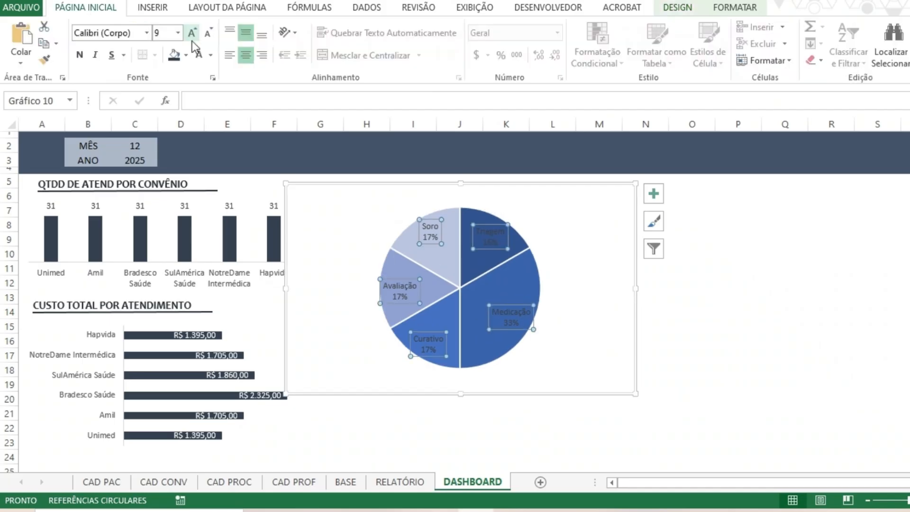
left_click(192, 39)
left_click(194, 39)
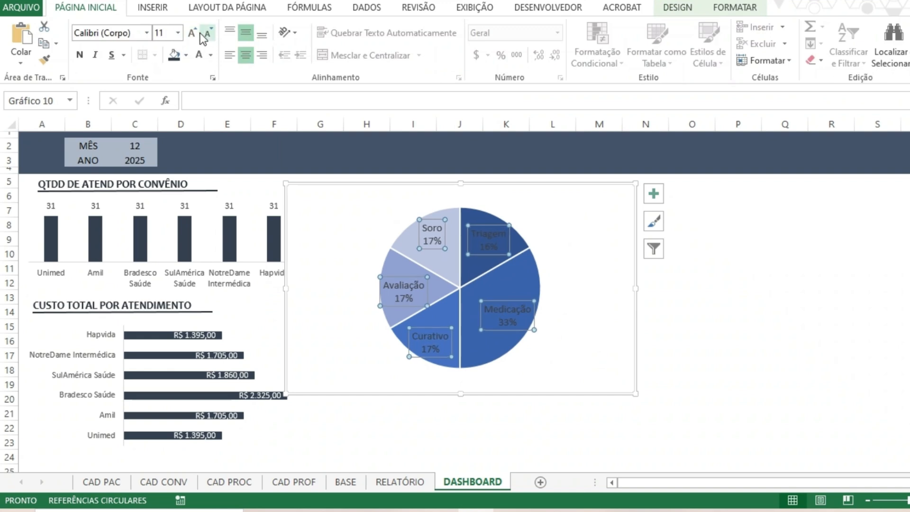
left_click(749, 335)
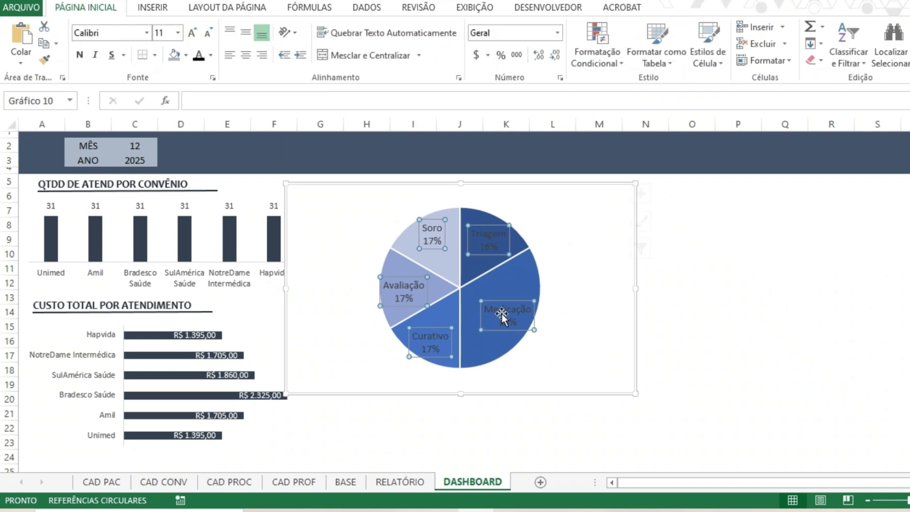
left_click(502, 316)
left_click(79, 54)
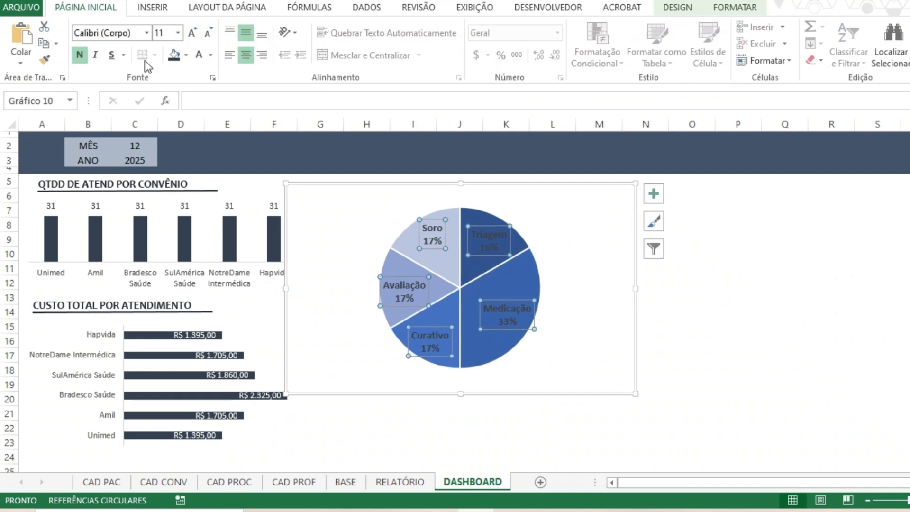
left_click(753, 288)
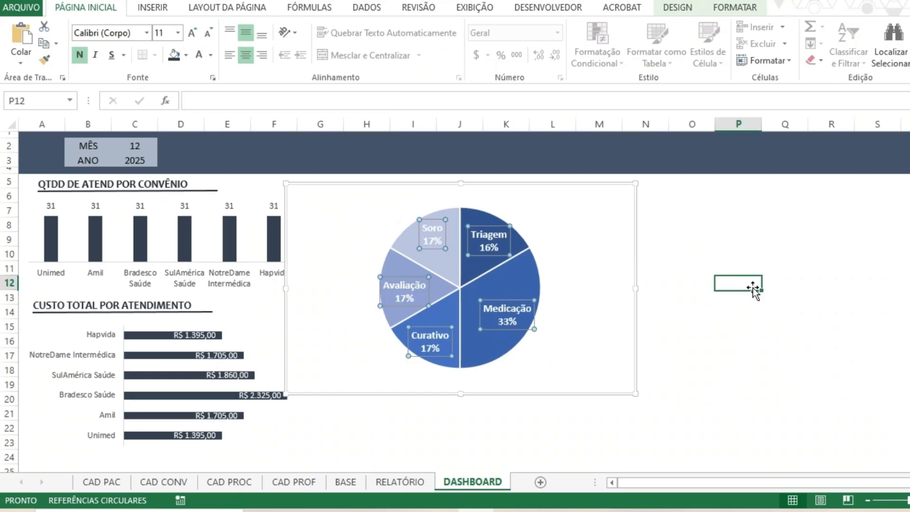
Remove the outline around the pie chart's area.
left_click(599, 343)
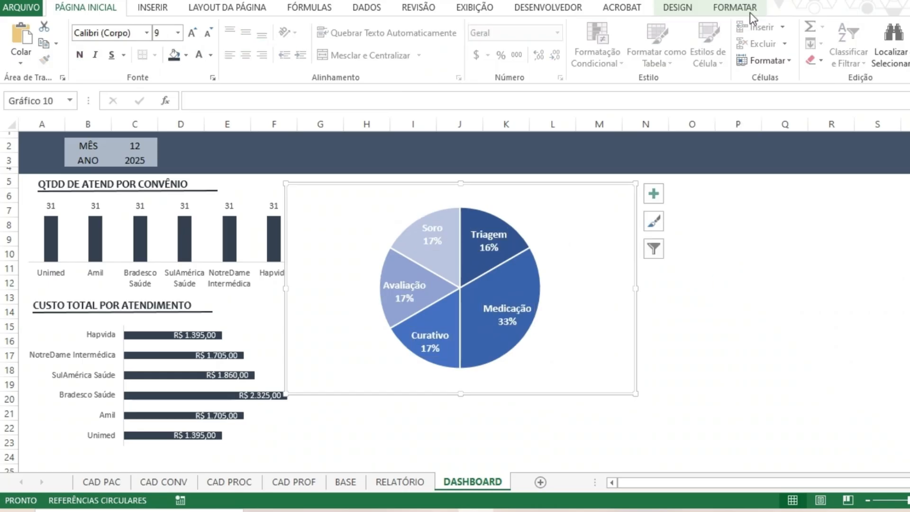
left_click(749, 12)
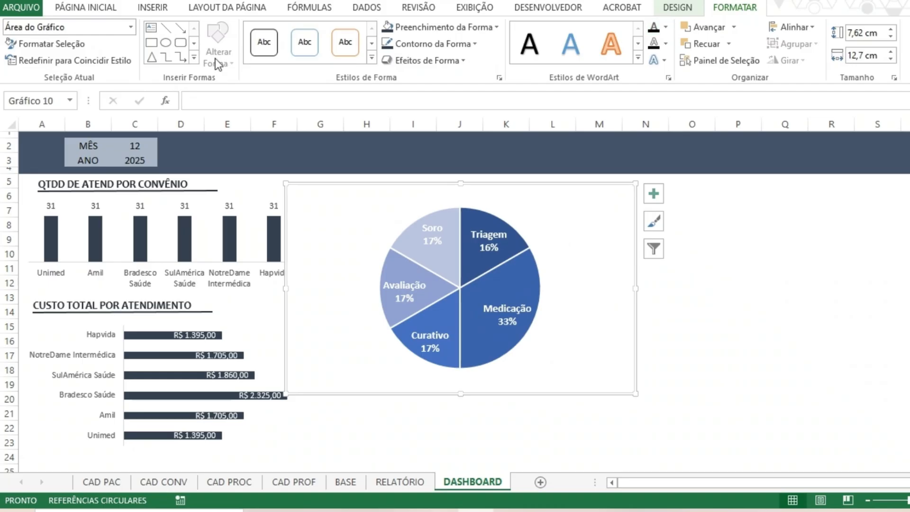
left_click(466, 48)
left_click(705, 244)
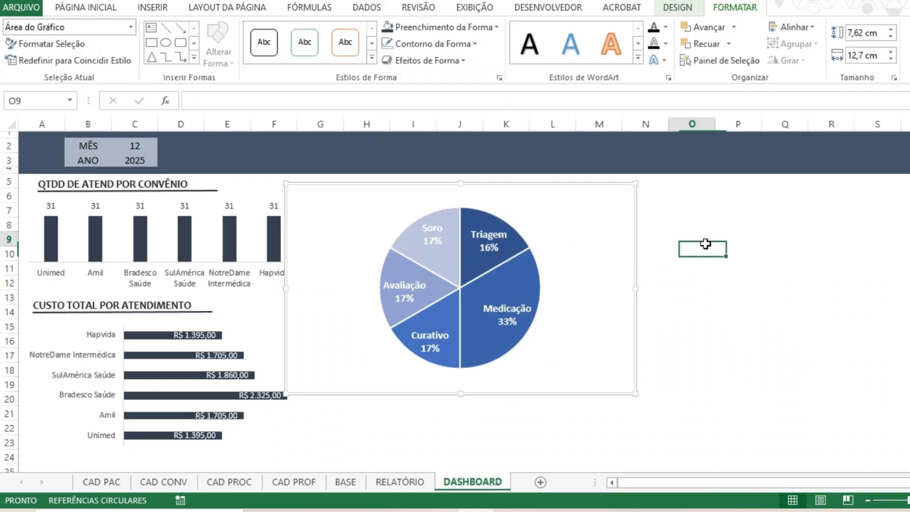
Resize the pie chart to about 7.06 cm high by 10.11 cm wide and move it clear of the convênio charts.
left_click(538, 262)
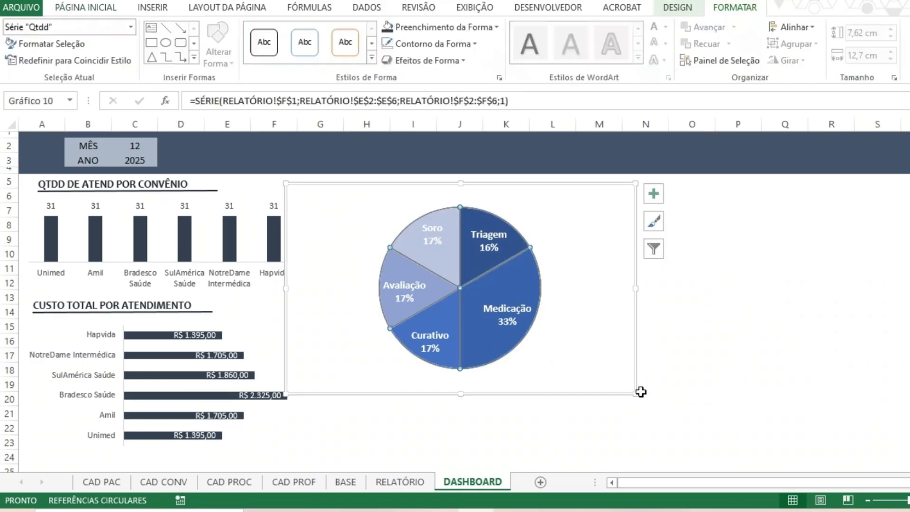
left_click(636, 392)
left_click_drag(637, 393, 509, 378)
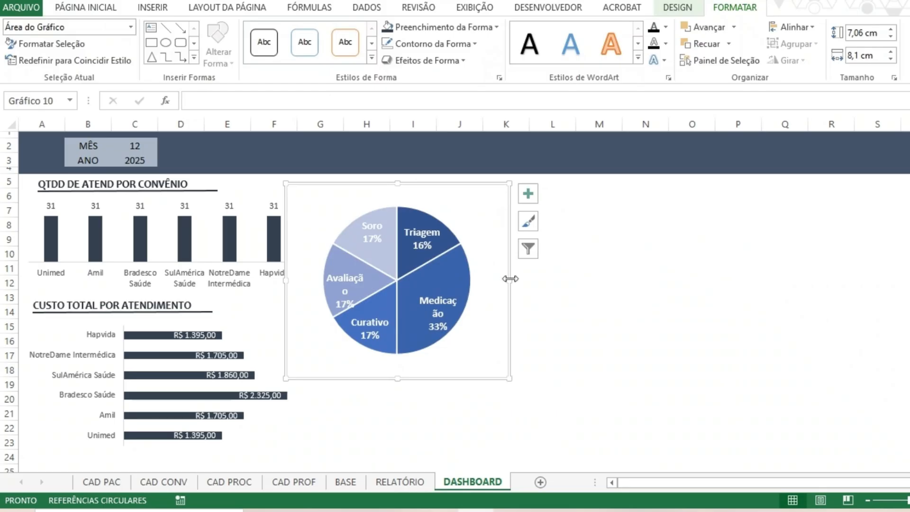
left_click_drag(510, 279, 564, 280)
left_click_drag(506, 379, 538, 364)
Set the pie chart's area to no fill and move the chart down to leave room for a title above it.
left_click(444, 27)
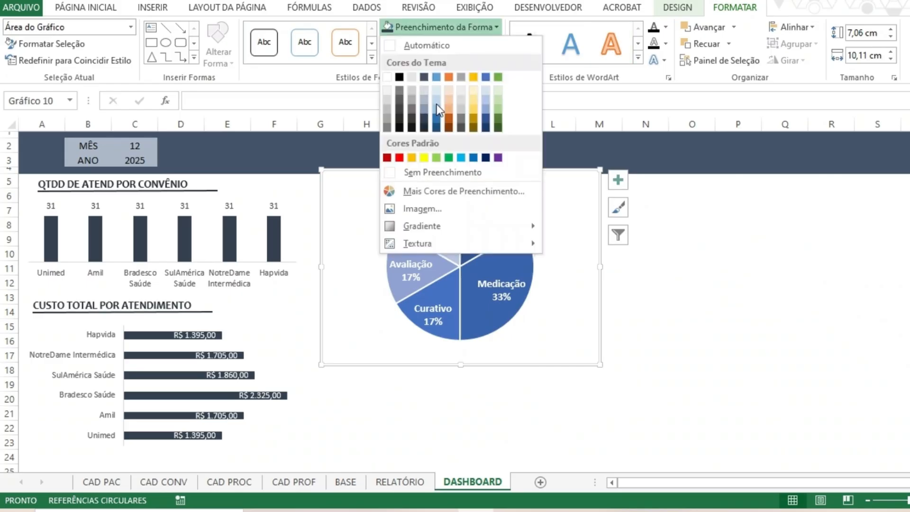
left_click(431, 173)
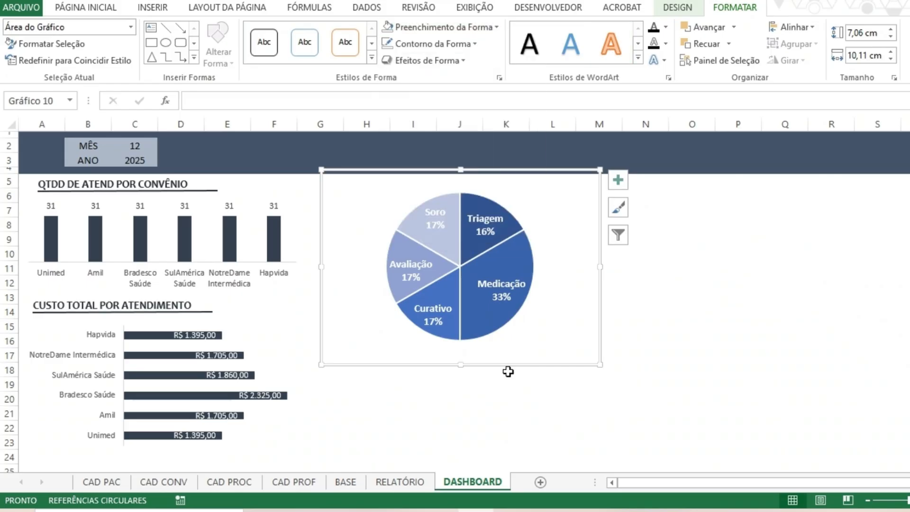
left_click_drag(508, 371, 492, 432)
left_click(693, 284)
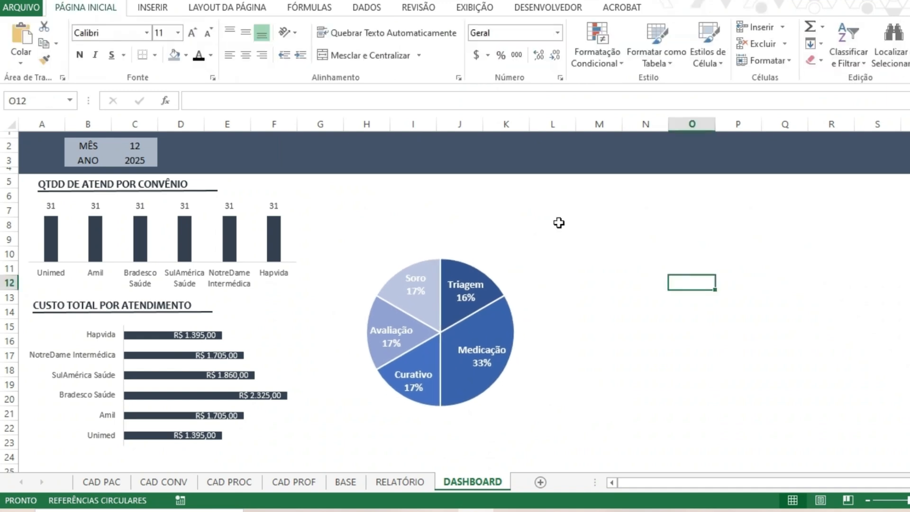
Copy the QTDD DE ATEND POR CONVÊNIO title with its underline to just above the pie chart.
left_click(81, 183)
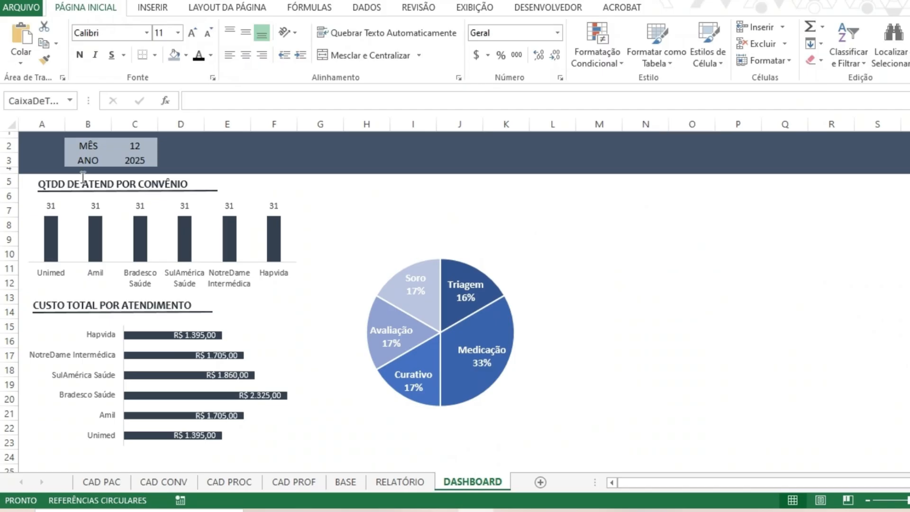
left_click(212, 191)
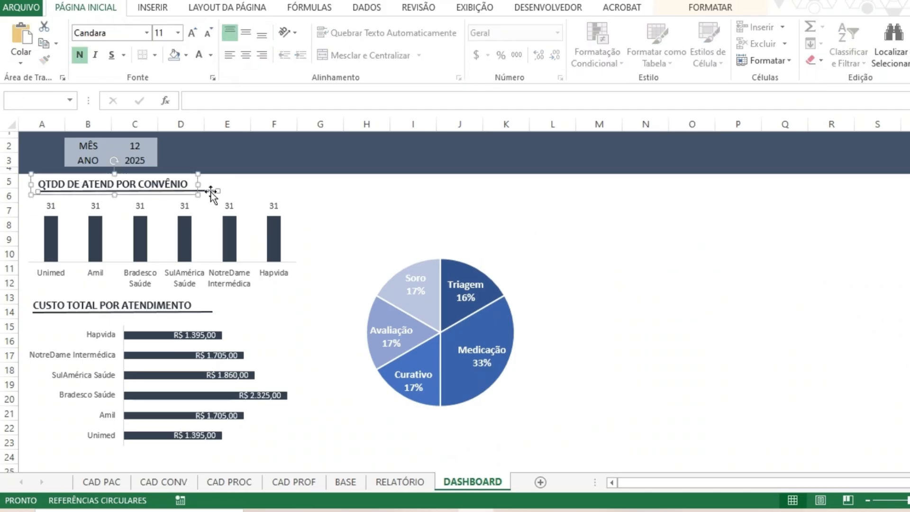
left_click_drag(208, 191, 480, 226)
left_click(582, 214)
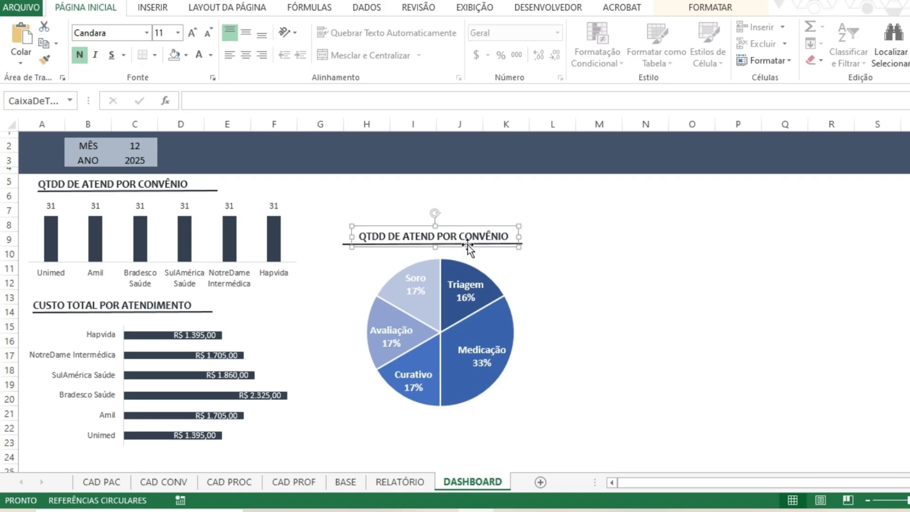
Replace the text of the copied title above the pie chart with "% PROCEDIMENTO/ATENDIMENTO".
double_click(455, 237)
left_click(431, 229)
triple_click(394, 236)
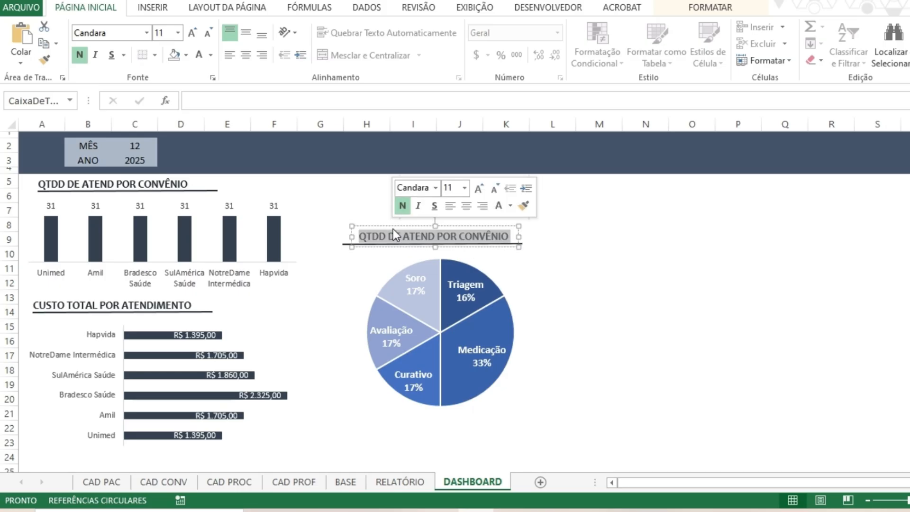
type("por")
key("BackSpace")
key("BackSpace")
key("BackSpace")
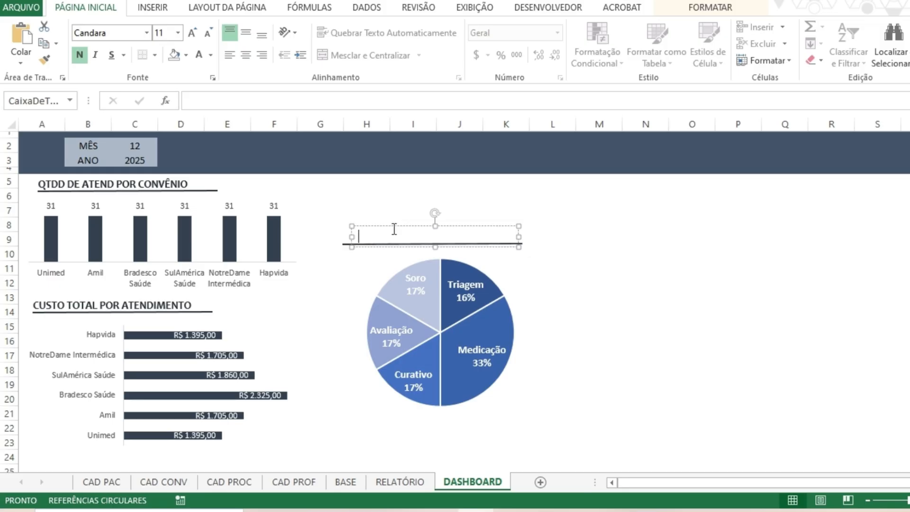
type("% PROCEDIMENTO")
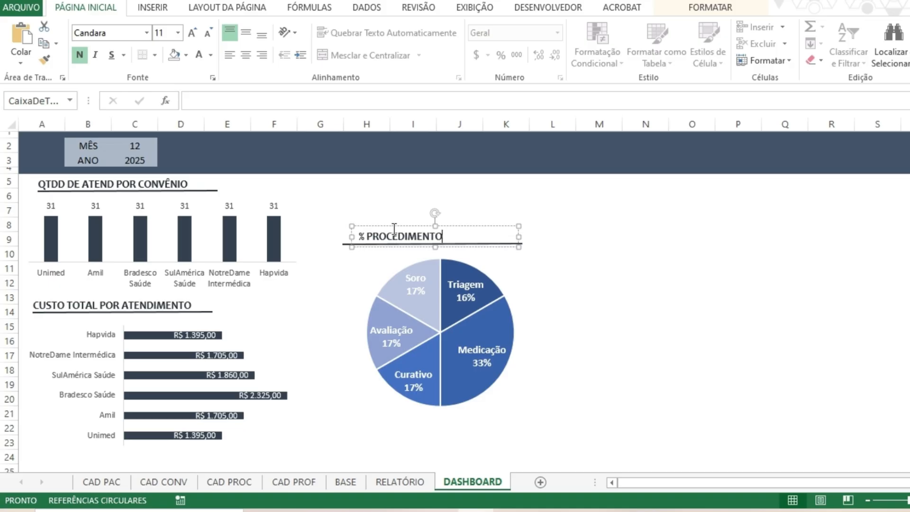
type("/ATENDIME")
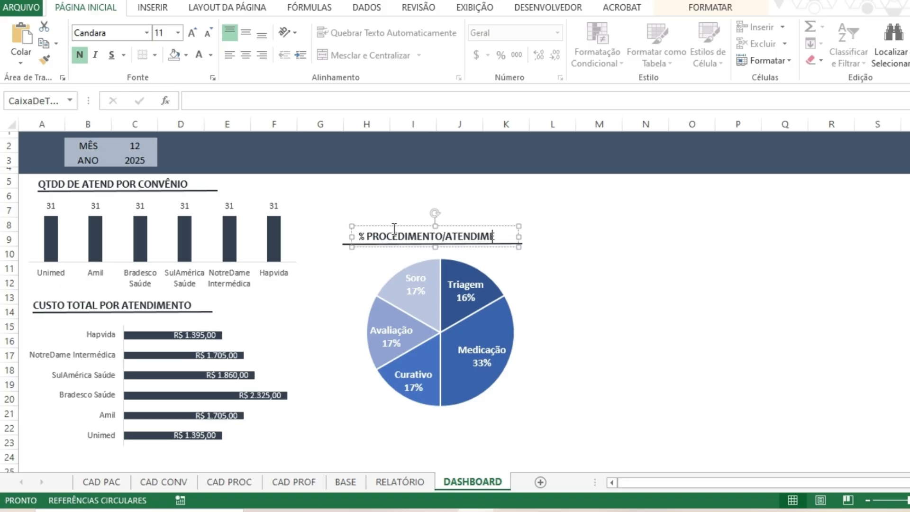
type("NTO")
left_click(593, 323)
Nudge the % PROCEDIMENTO/ATENDIMENTO title and the pie chart slightly so both line up with the title's underline.
left_click_drag(519, 237, 493, 224)
left_click(500, 229)
left_click(527, 322)
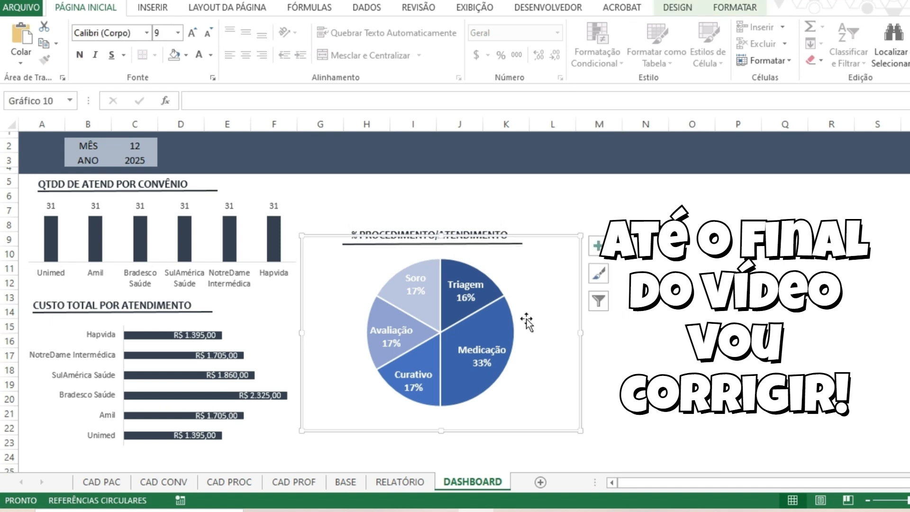
left_click(691, 311)
left_click_drag(542, 295, 537, 295)
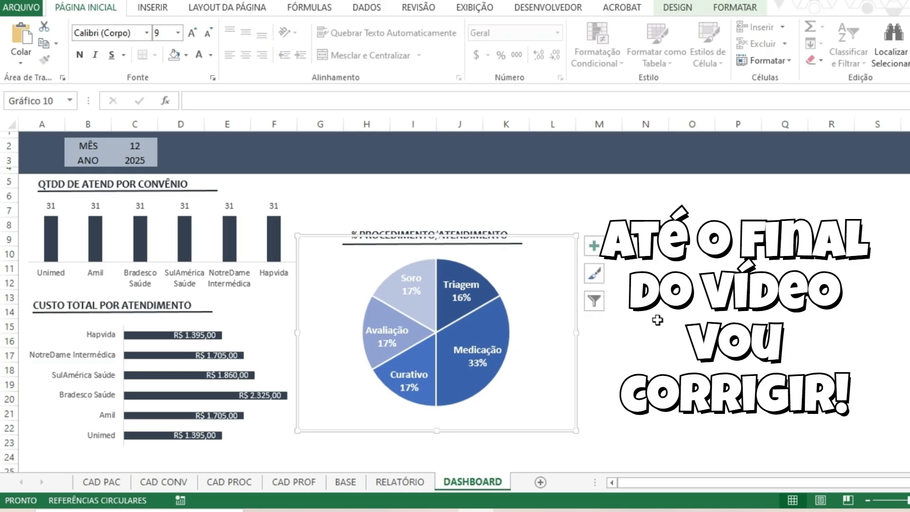
left_click(657, 320)
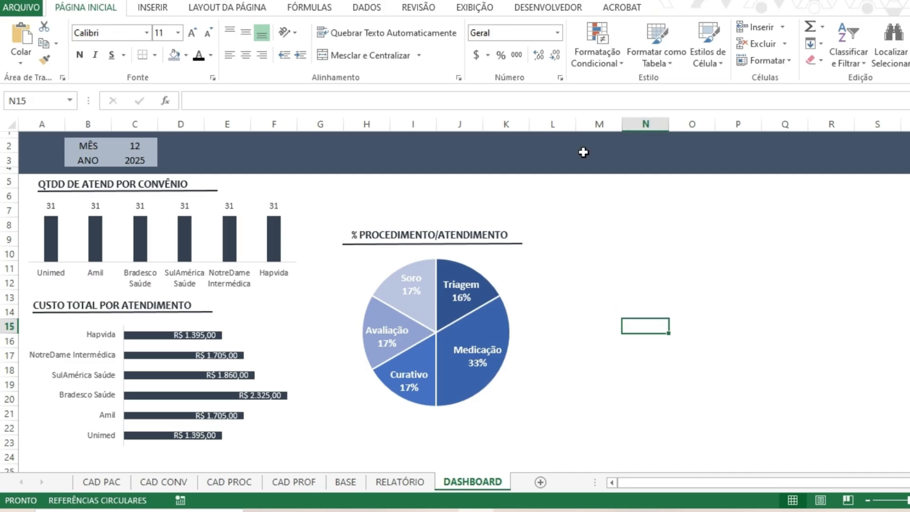
left_click(140, 142)
left_click(663, 241)
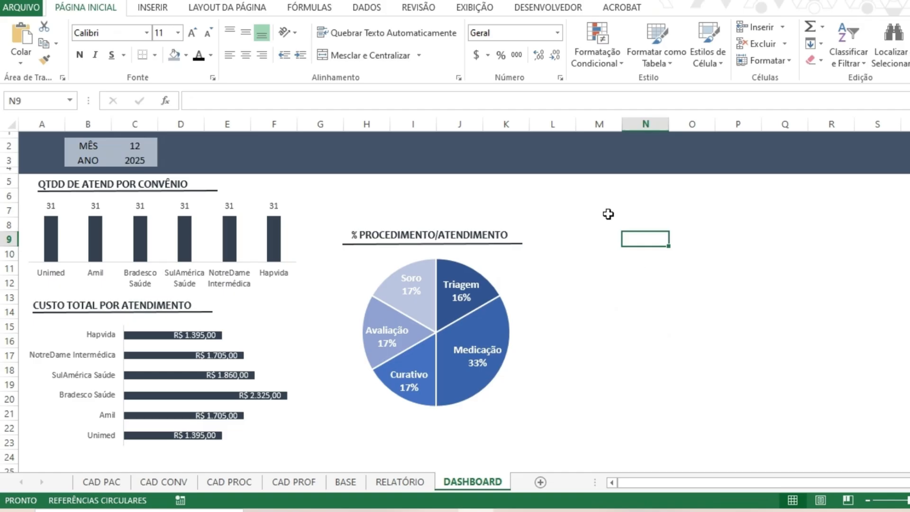
Make the QTDD DE ATEND POR CONVÊNIO column chart narrower and shorter, and reposition it just below its title's underline.
left_click(299, 237)
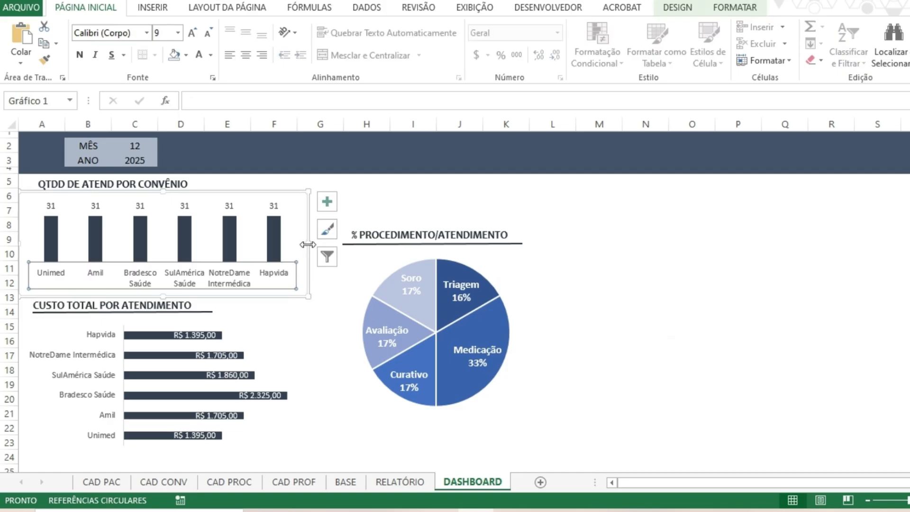
left_click_drag(308, 244, 246, 242)
left_click_drag(128, 299, 137, 286)
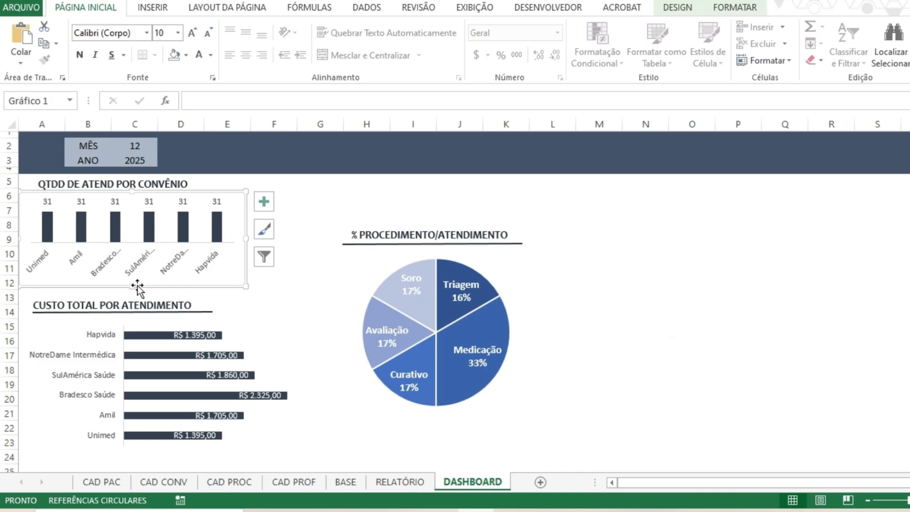
left_click_drag(205, 192, 230, 202)
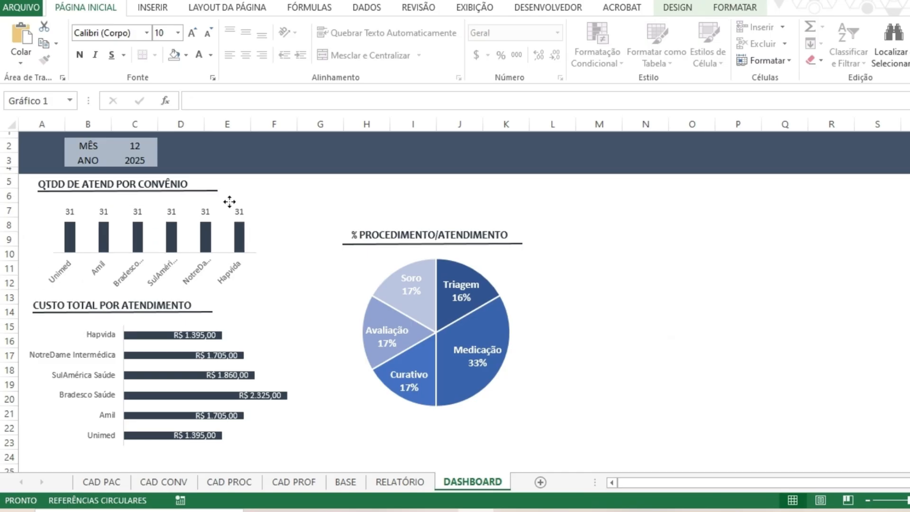
Narrow the CUSTO TOTAL POR ATENDIMENTO bar chart from its outer edge so it ends within column F.
left_click(212, 339)
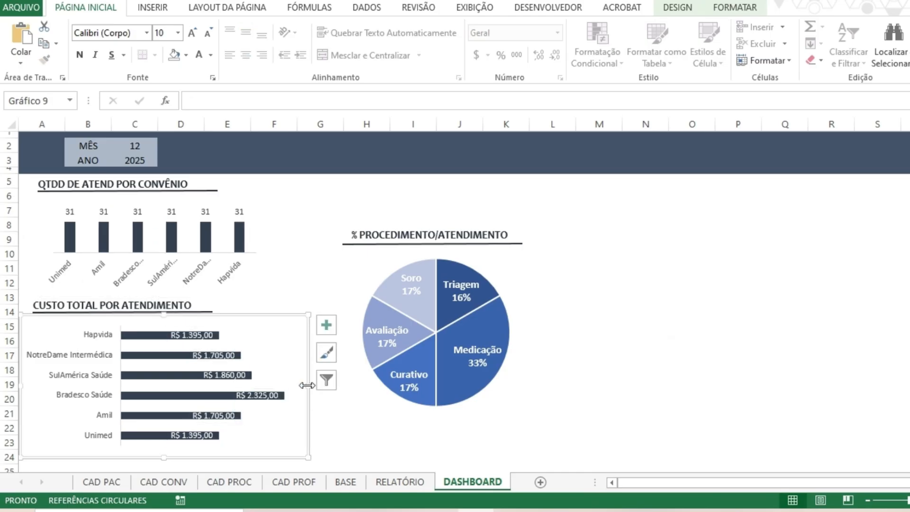
left_click_drag(307, 385, 278, 387)
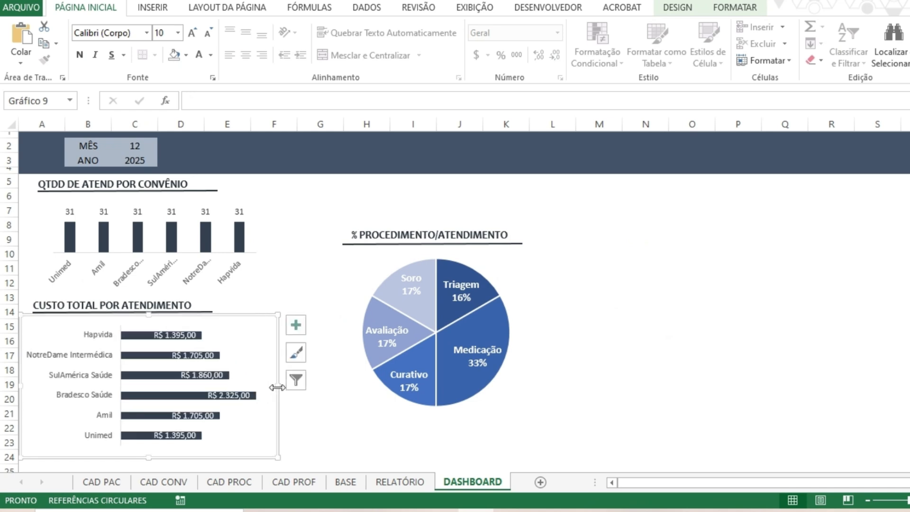
left_click(366, 441)
Select the pie chart with its title and underline, and move them together closer to the convênio charts.
left_click_drag(609, 188, 322, 457)
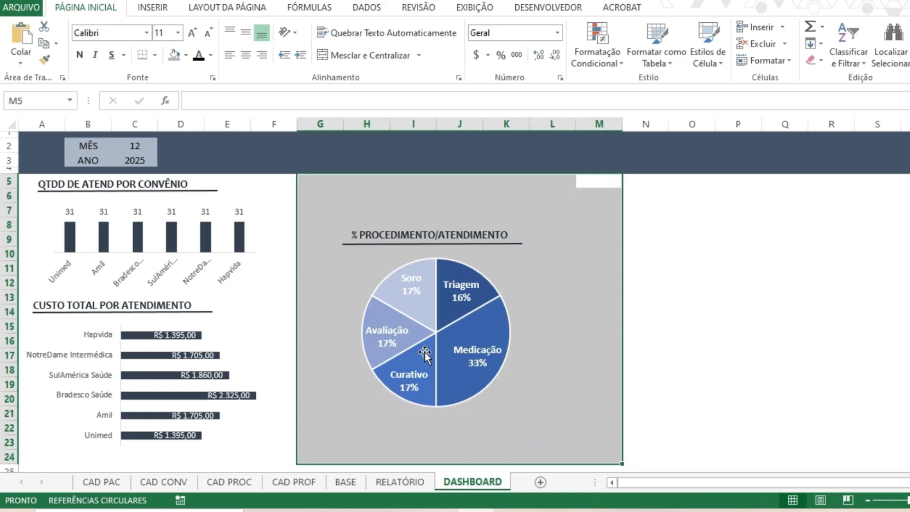
left_click(502, 237)
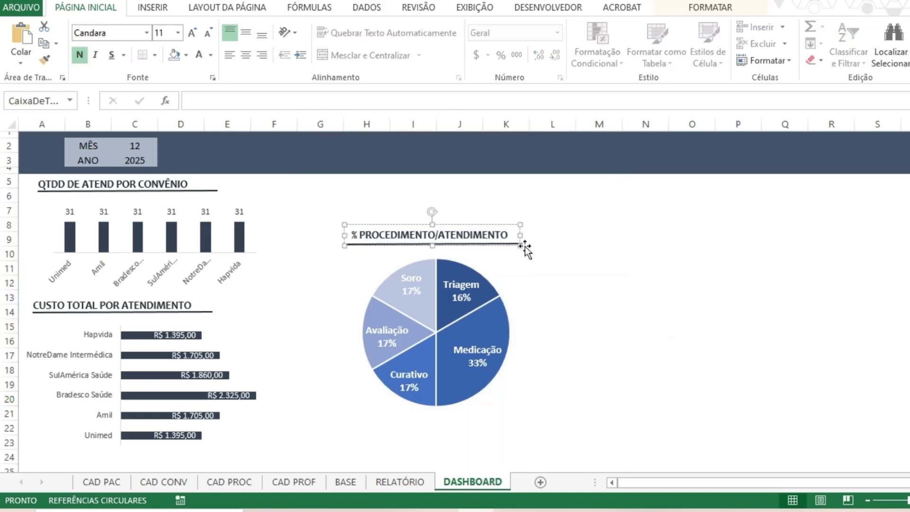
left_click_drag(523, 246, 492, 222)
left_click(490, 316, "shift")
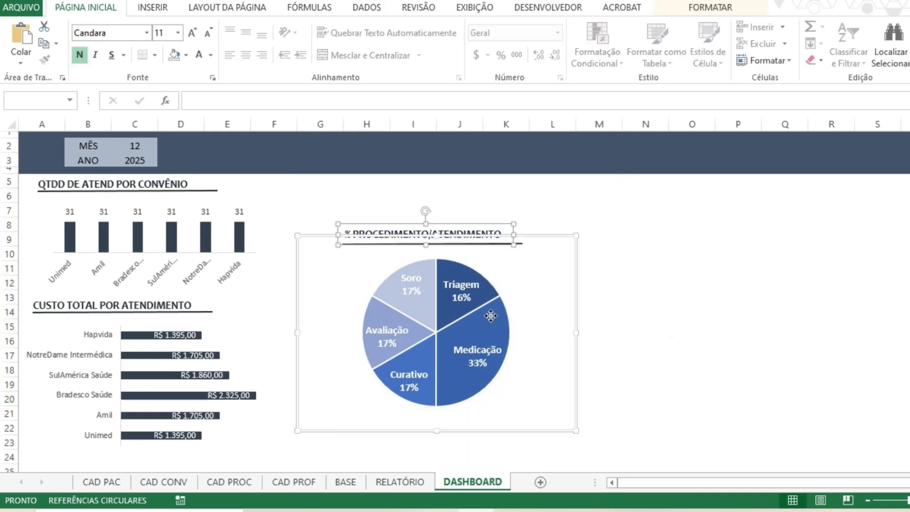
left_click(490, 315, "ctrl")
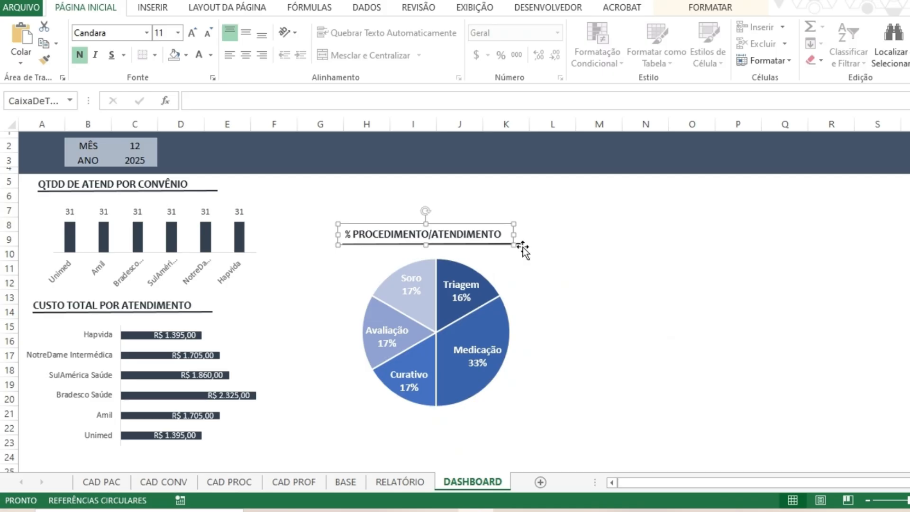
left_click(521, 244, "shift")
left_click(508, 296, "shift")
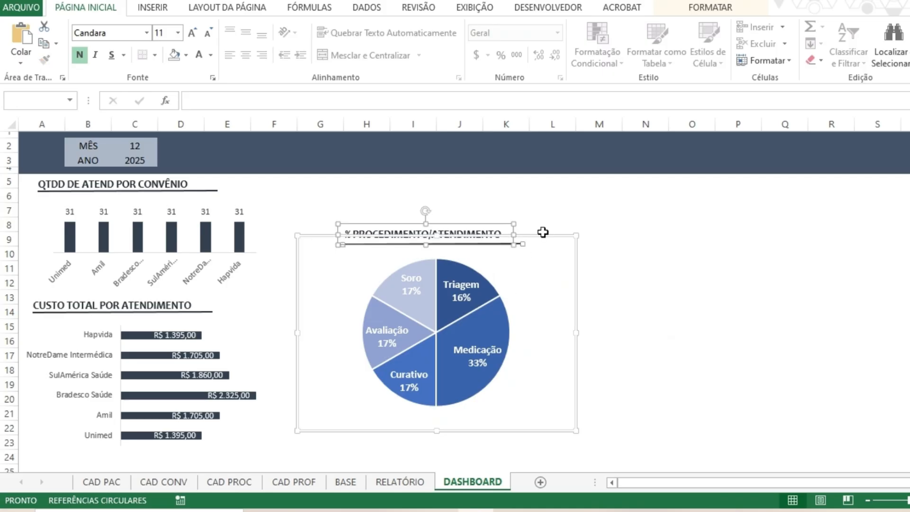
left_click_drag(542, 231, 489, 246)
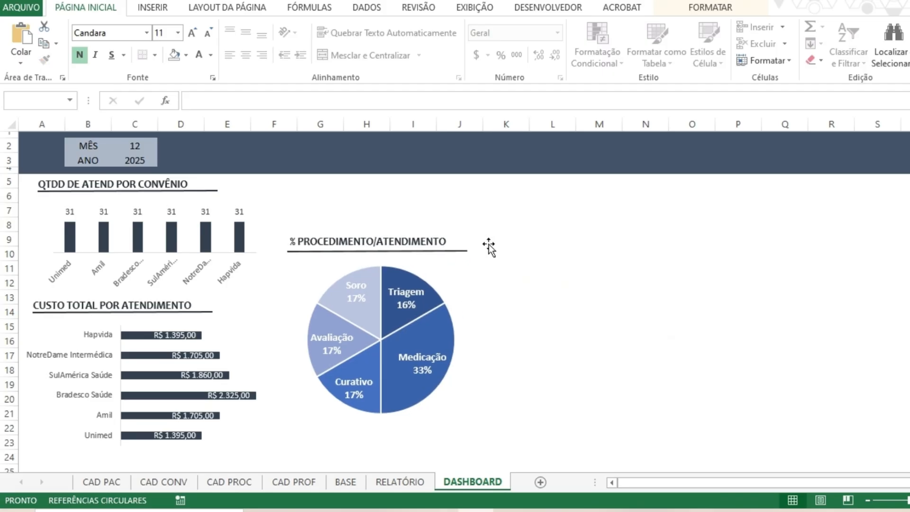
left_click(492, 225)
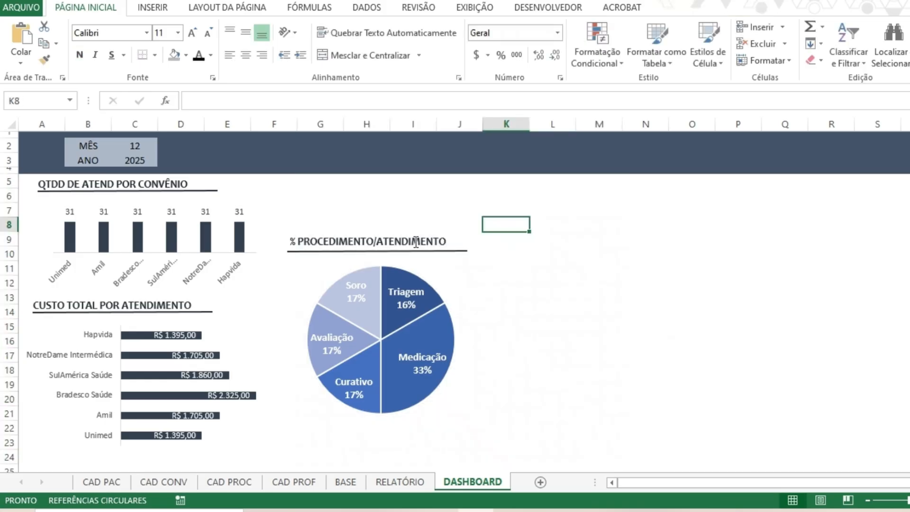
Shift the % PROCEDIMENTO/ATENDIMENTO title slightly so it sits centred over its underline.
left_click(416, 242)
left_click_drag(427, 231, 428, 229)
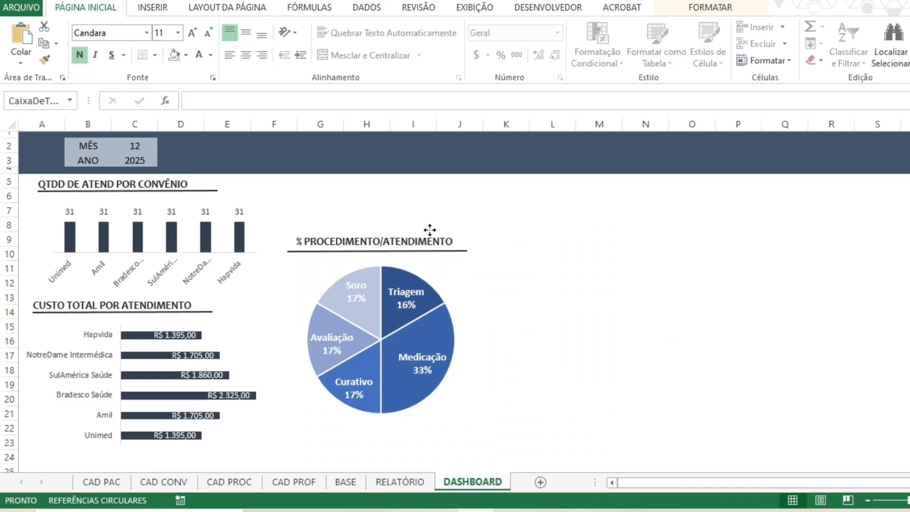
left_click(574, 267)
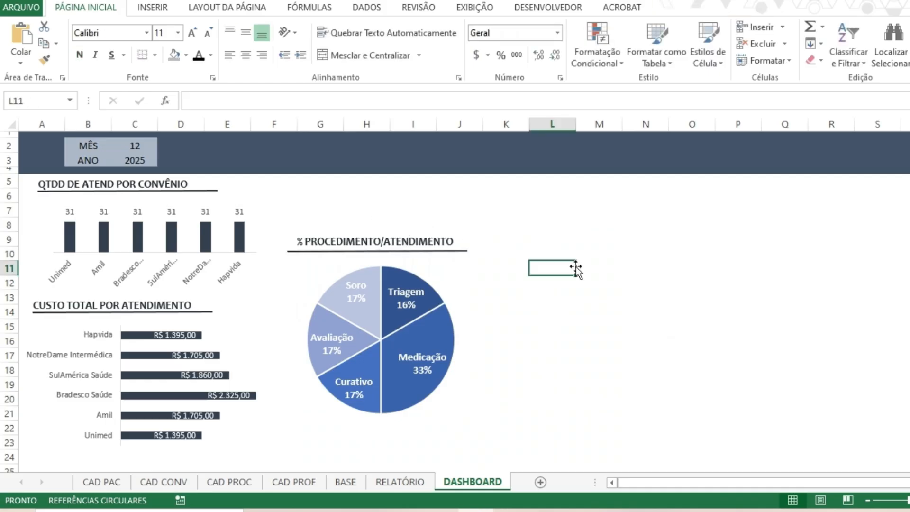
Examine the procedure names, quantities, values and percentages on the RELATÓRIO sheet as the pie chart's source data.
left_click(374, 487)
left_click_drag(299, 141, 307, 212)
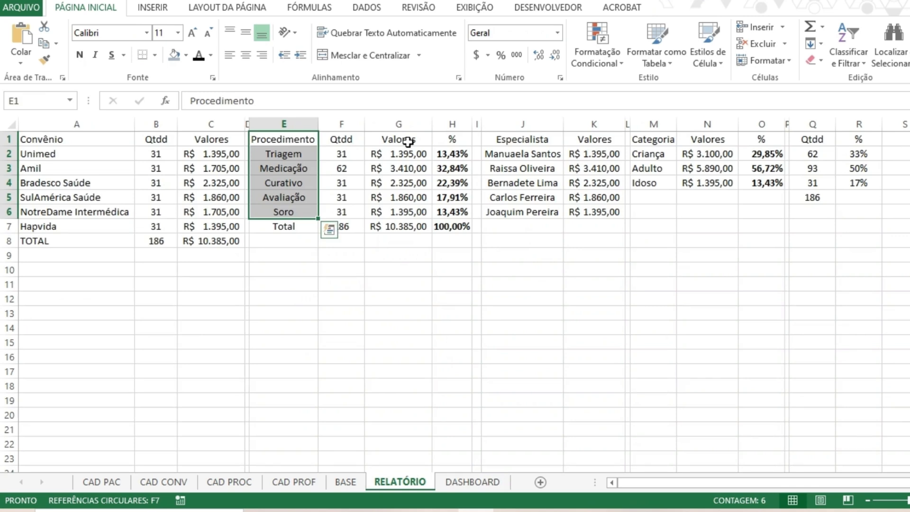
left_click_drag(406, 141, 409, 212, "ctrl")
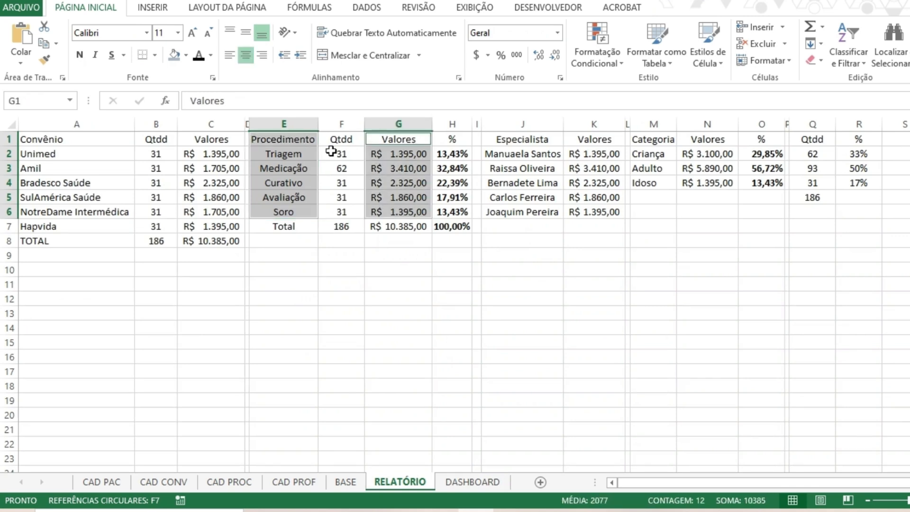
left_click(445, 481)
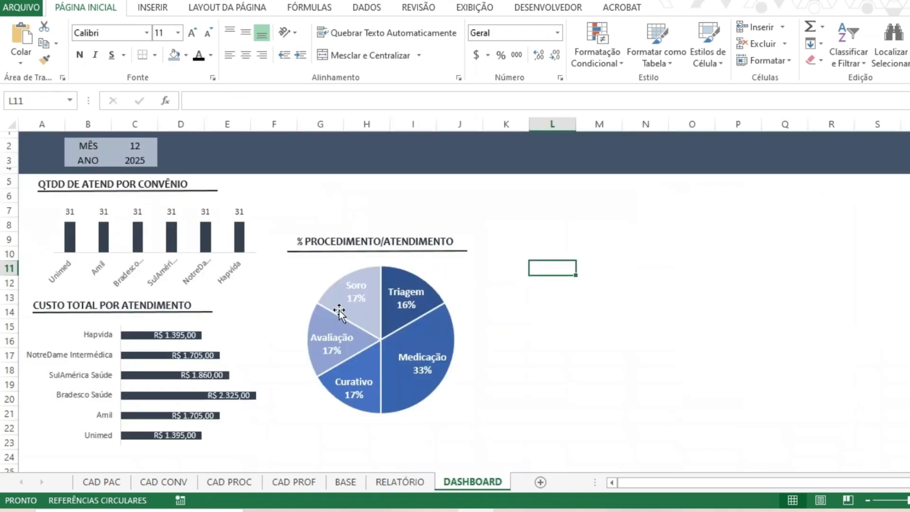
left_click(400, 482)
left_click_drag(451, 158, 452, 212)
left_click_drag(283, 153, 341, 226)
left_click(459, 481)
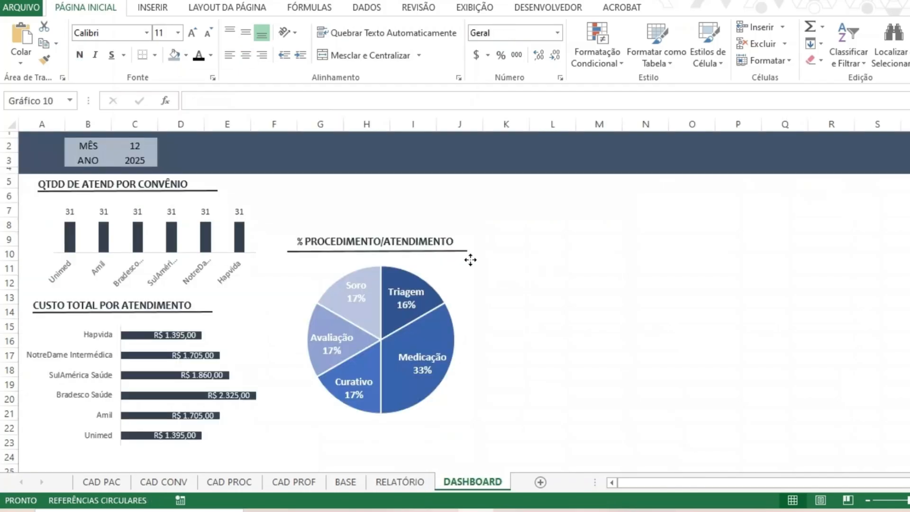
Compare the pie chart's slice labels on DASHBOARD with the procedure Qtdd and % columns on RELATÓRIO.
left_click(470, 259)
left_click(370, 293)
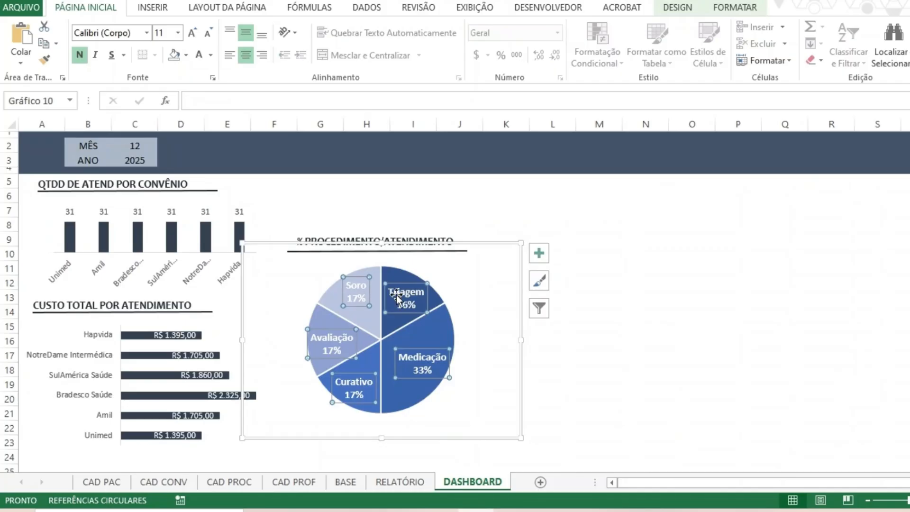
left_click(400, 481)
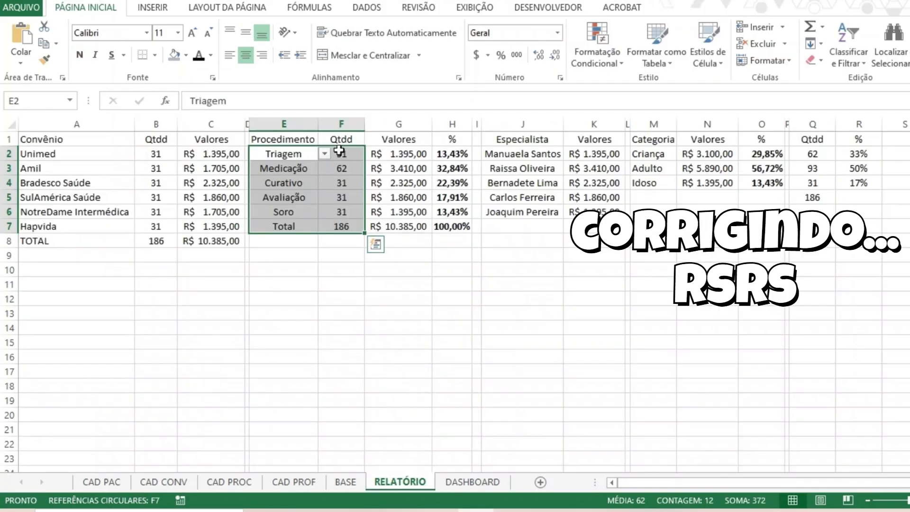
left_click_drag(338, 150, 341, 226)
left_click_drag(450, 154, 452, 212)
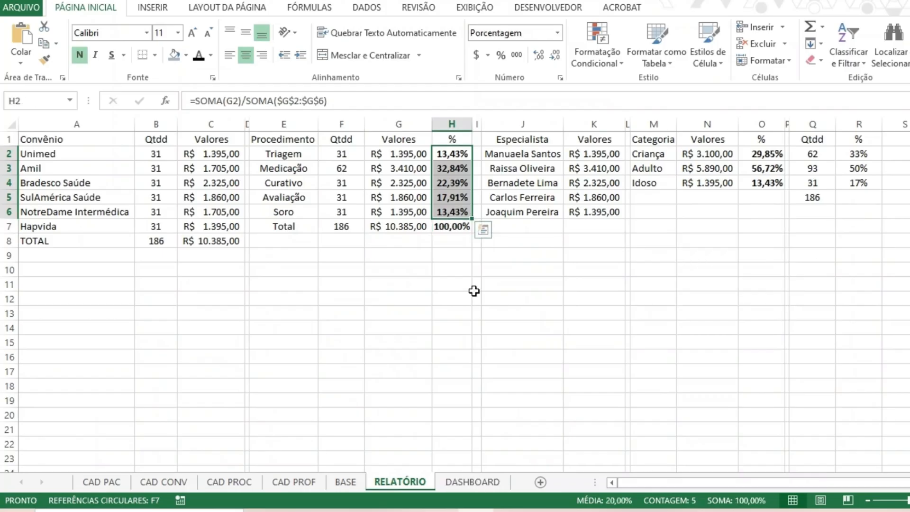
left_click_drag(454, 154, 461, 212)
left_click(472, 481)
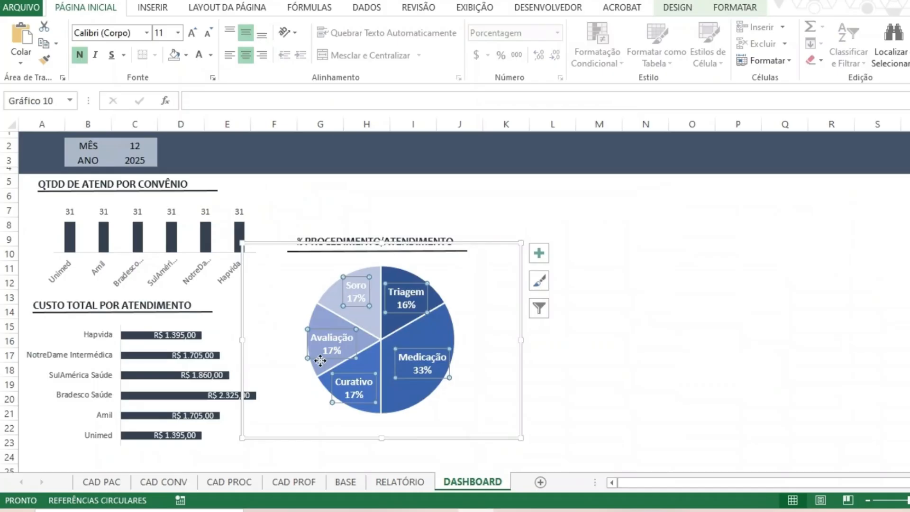
left_click(405, 482)
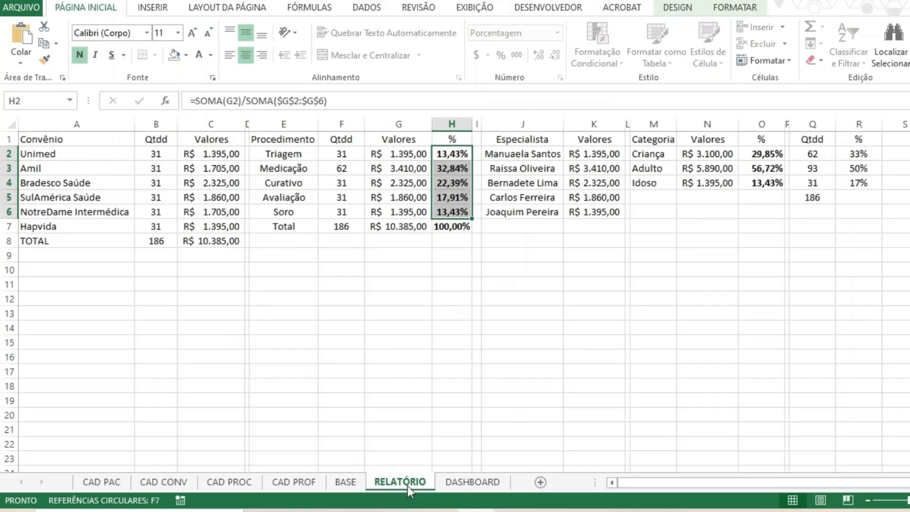
left_click(487, 480)
left_click(599, 340)
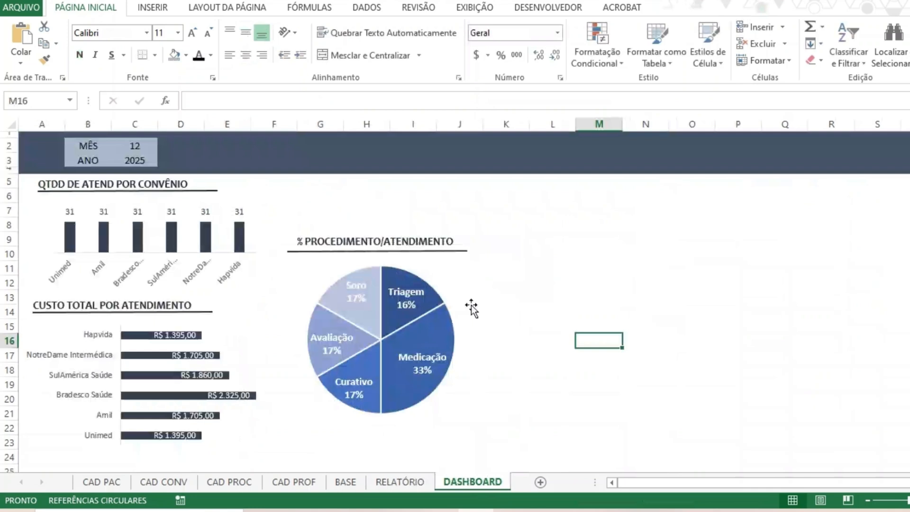
Apply the quick layout without title or legend that labels each pie slice with its procedure name and quantity.
left_click(364, 301)
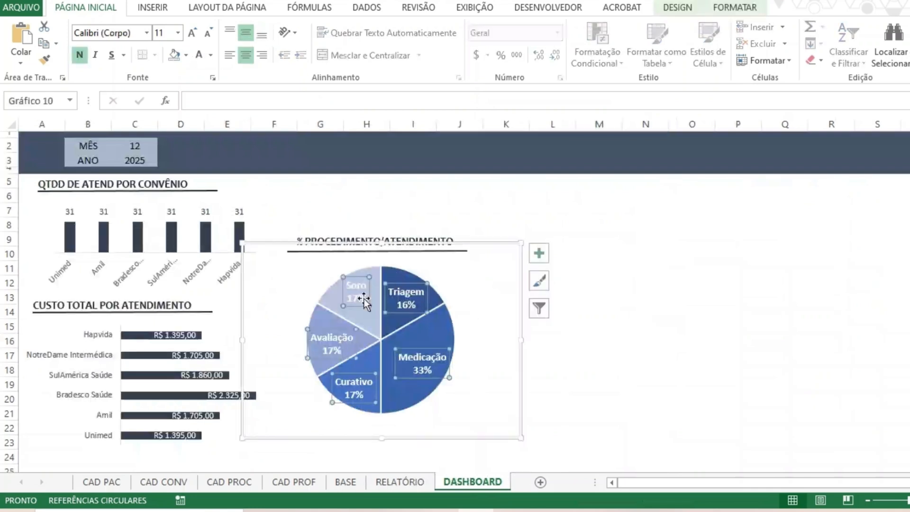
left_click(692, 4)
left_click(109, 61)
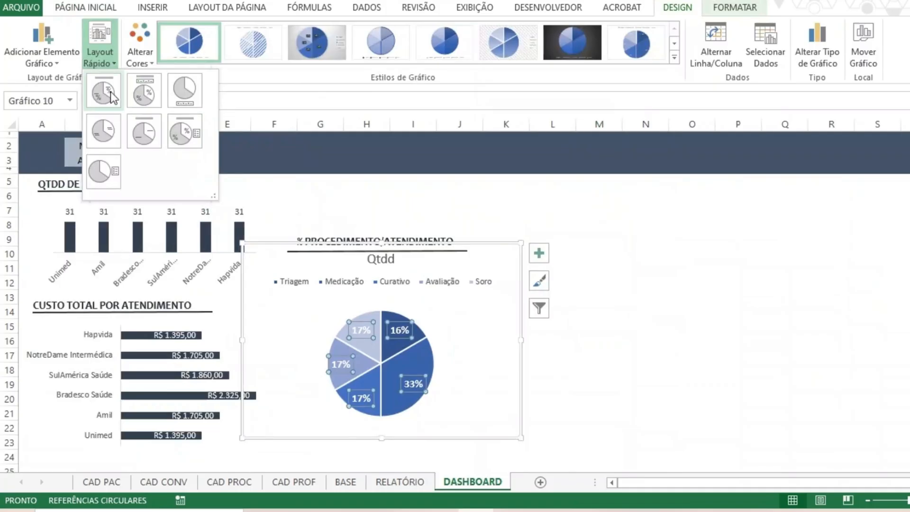
left_click(111, 140)
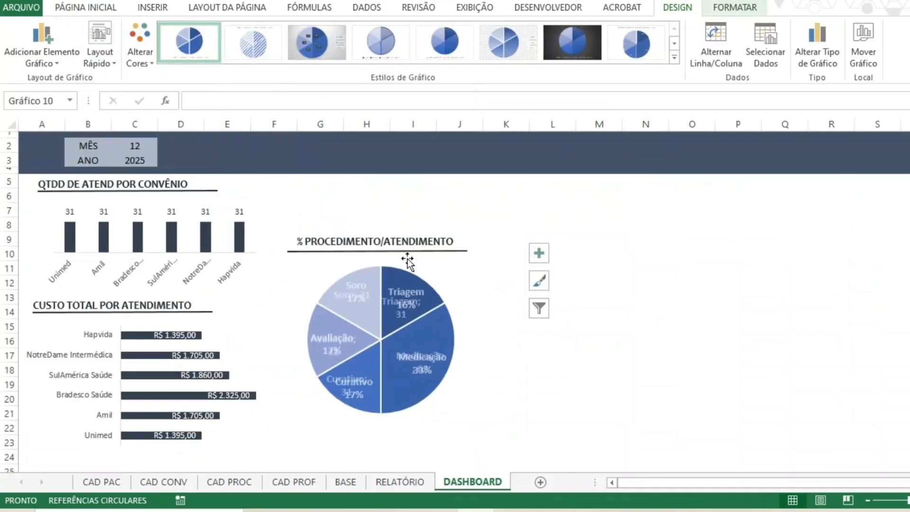
left_click(630, 354)
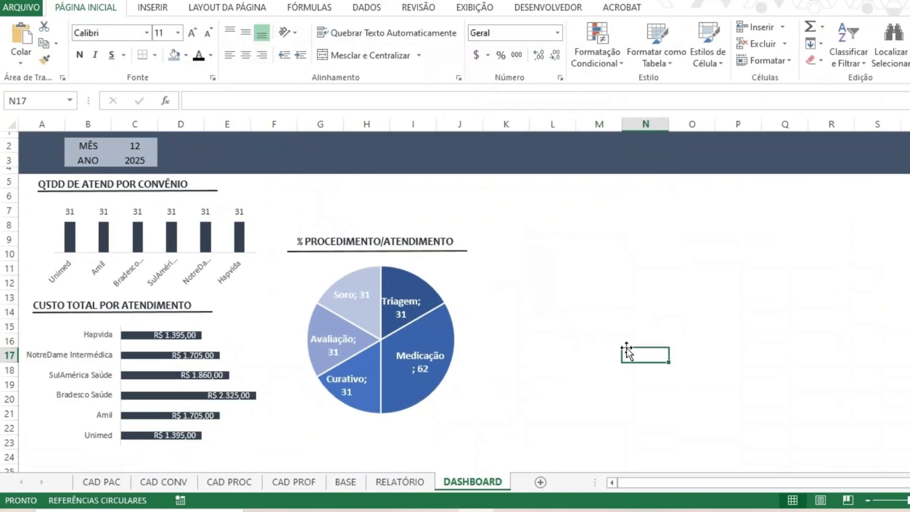
Enlarge the procedure pie chart slightly by extending its frame at the lower right corner and the left edge.
left_click(398, 313)
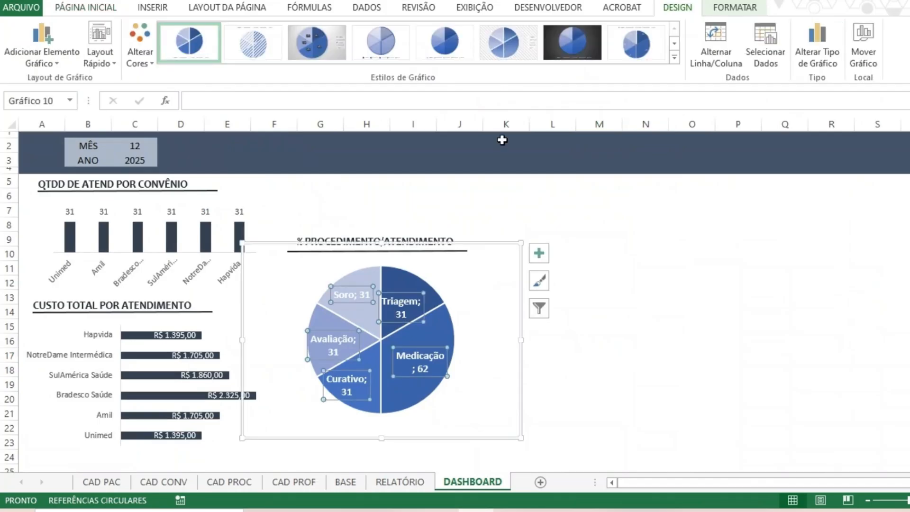
left_click(623, 257)
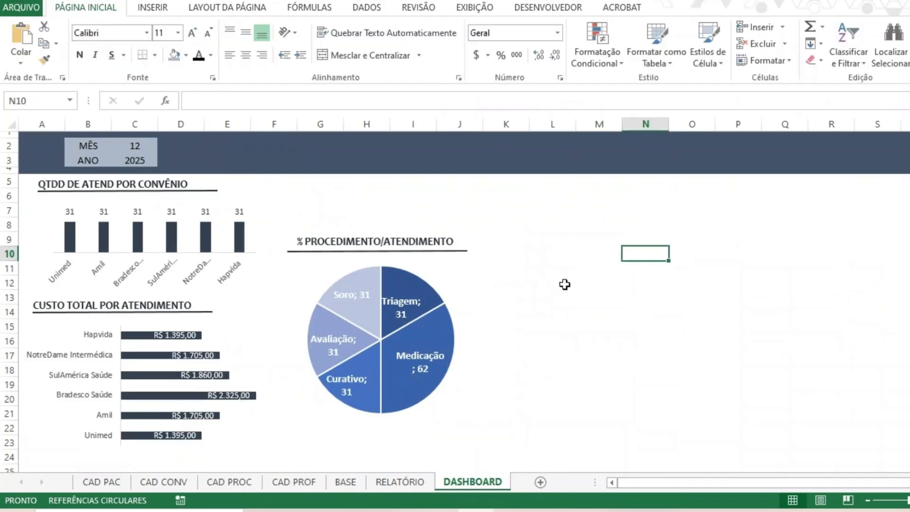
left_click(358, 324)
left_click_drag(521, 435, 543, 457)
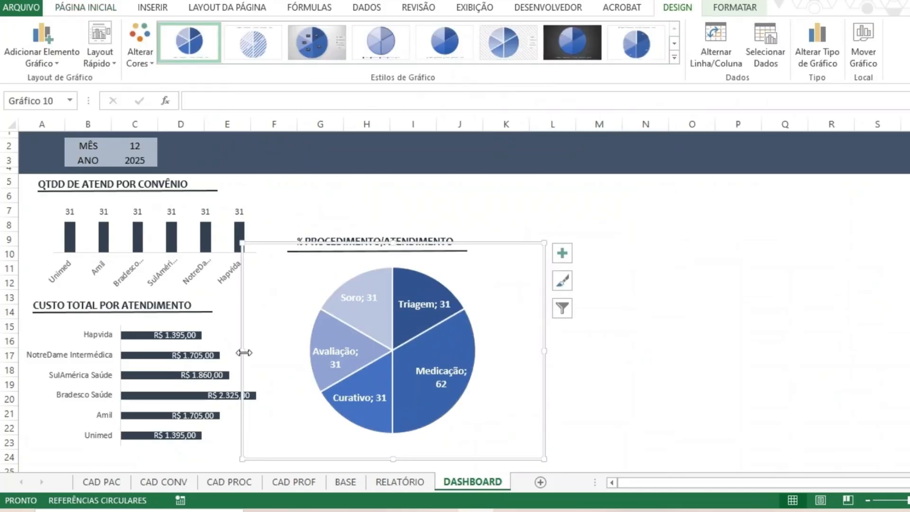
left_click_drag(242, 351, 231, 351)
key("Escape")
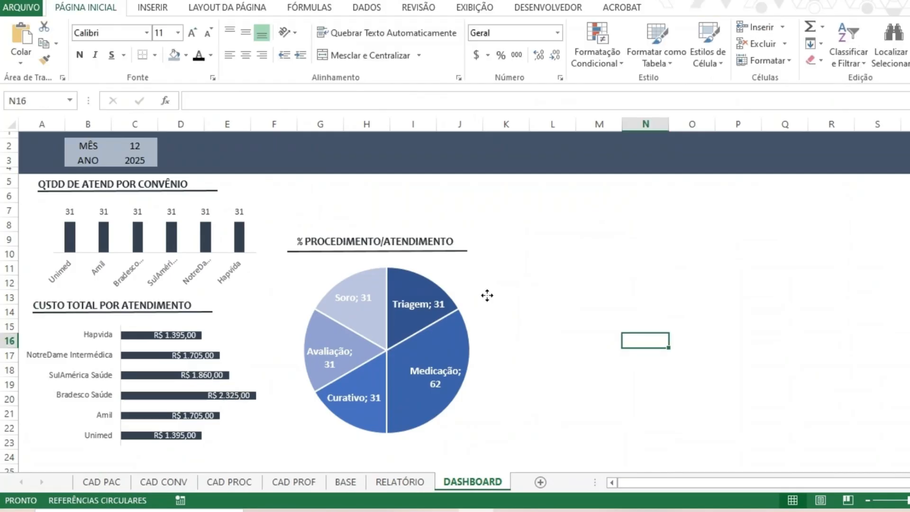
Move the pie chart and its % PROCEDIMENTO/ATENDIMENTO title up and to the right, with the title level with row 7.
left_click(487, 295)
left_click_drag(487, 241, 497, 217)
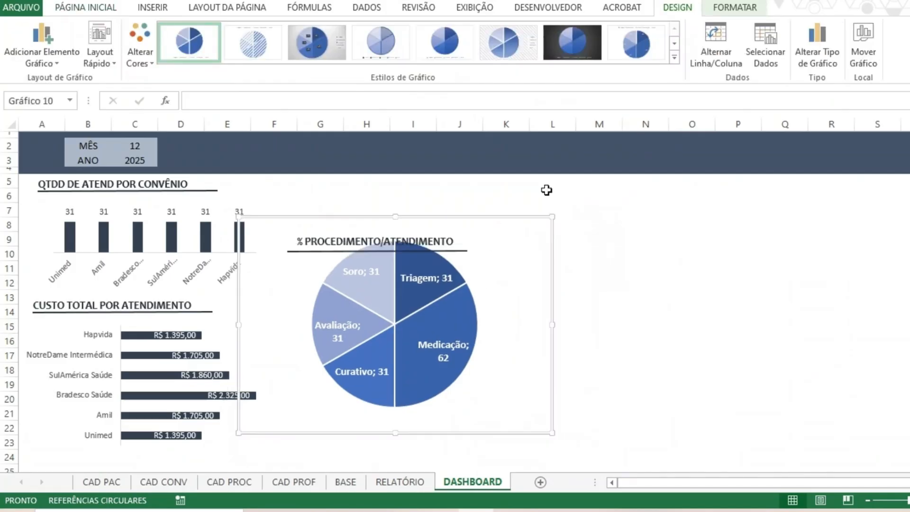
left_click(312, 244)
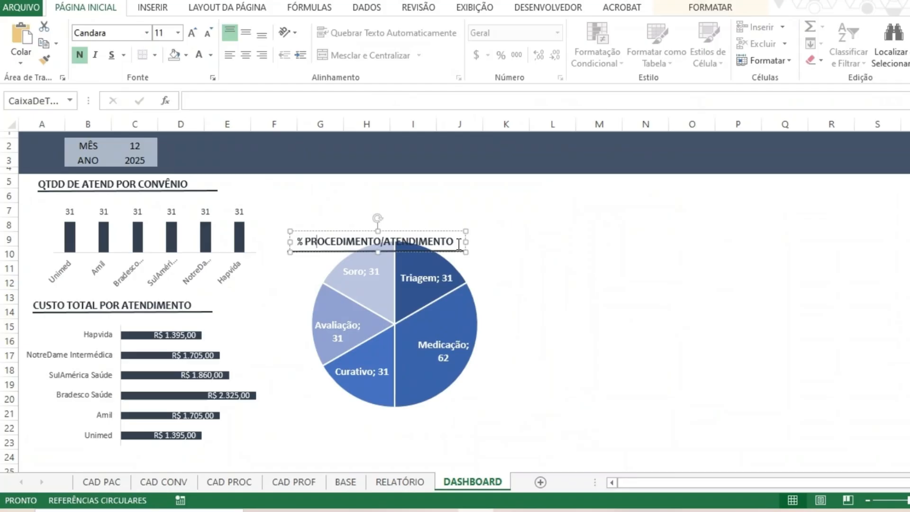
left_click(472, 253)
left_click_drag(473, 253, 507, 183)
left_click(619, 253)
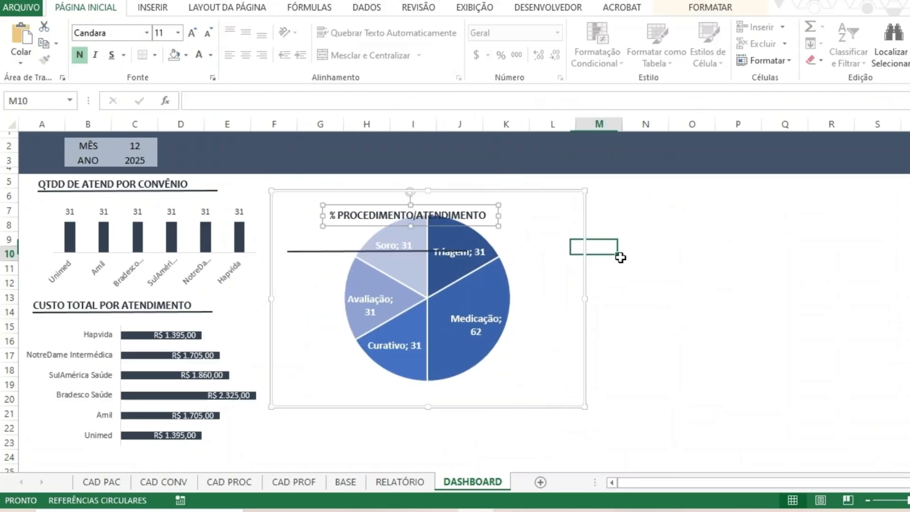
Place the underline directly beneath the % PROCEDIMENTO/ATENDIMENTO title and centre the pie chart below it.
left_click(387, 266)
left_click_drag(387, 263, 481, 324)
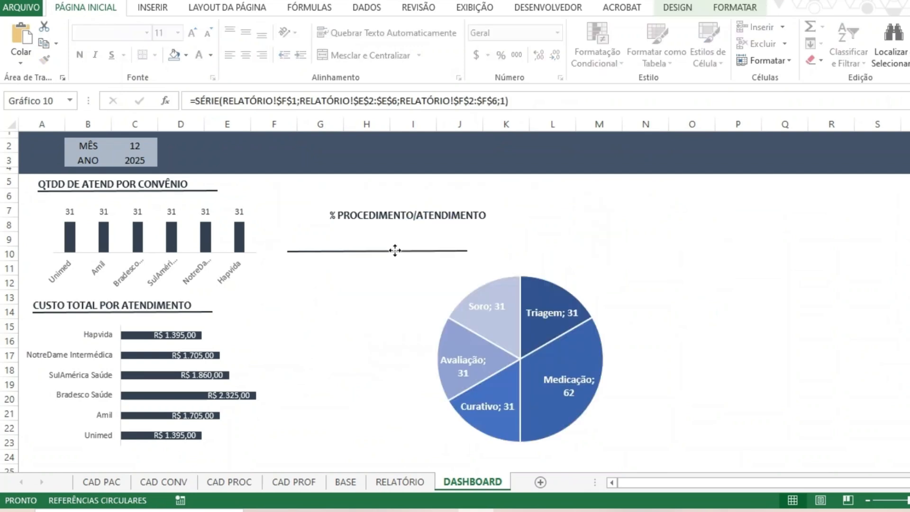
left_click(358, 250)
left_click_drag(312, 250, 343, 224)
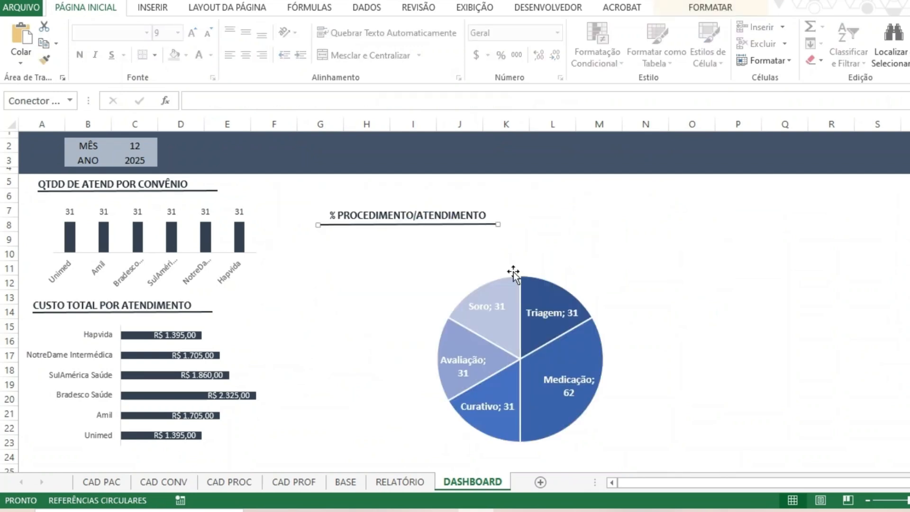
left_click_drag(514, 271, 477, 218)
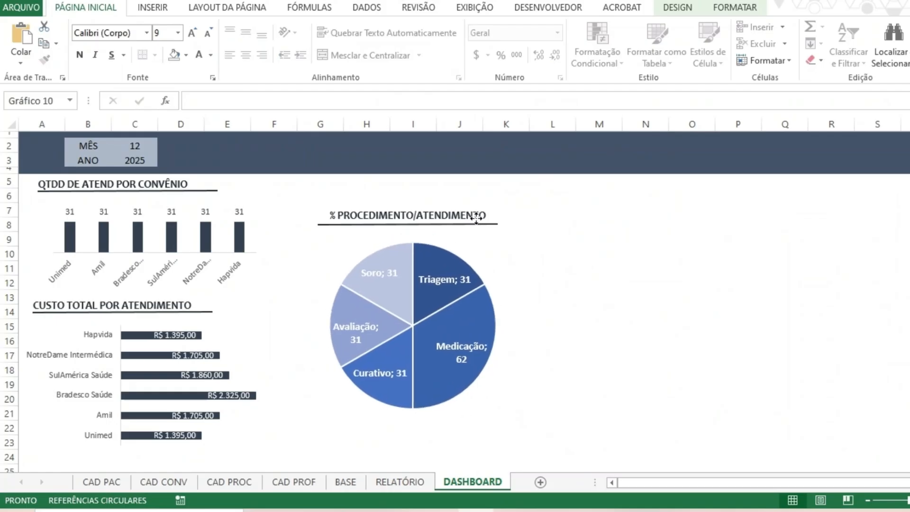
left_click(665, 273)
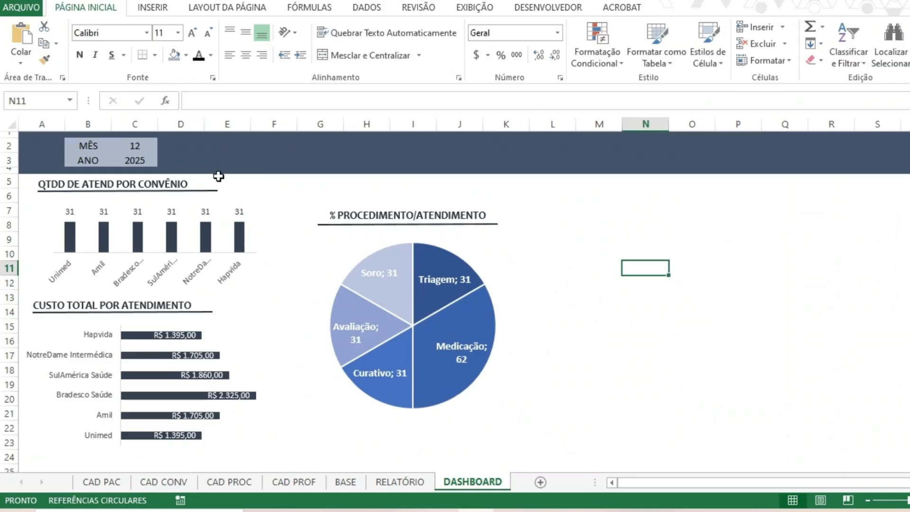
Test how the charts respond to the month by setting MÊS to 11 and back to 12.
left_click(144, 146)
type("11")
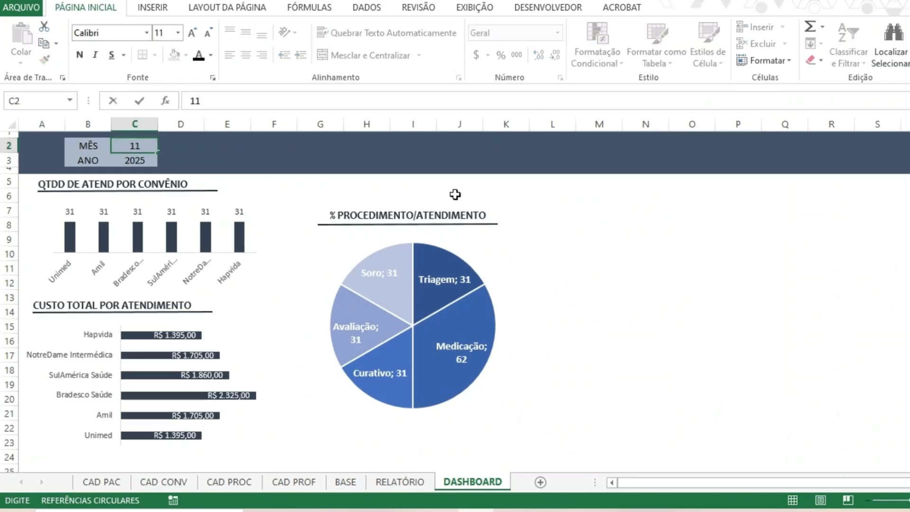
key("Return")
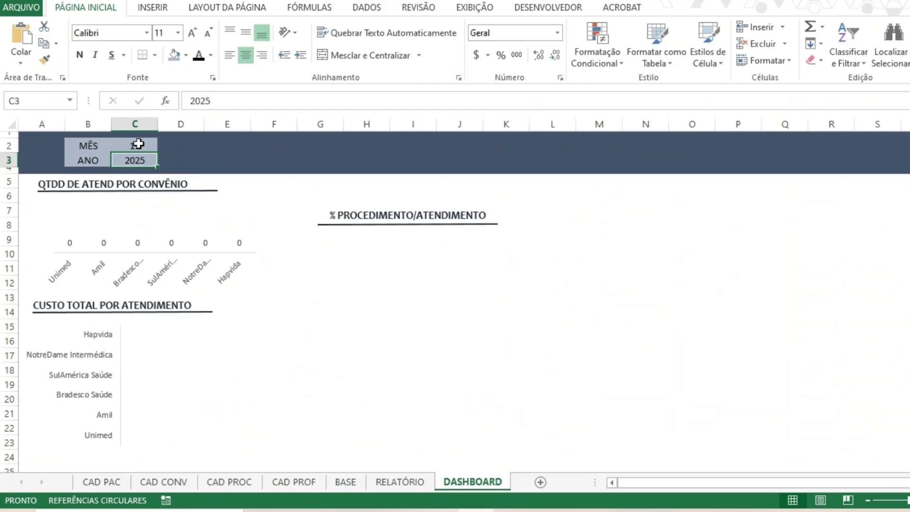
left_click(138, 144)
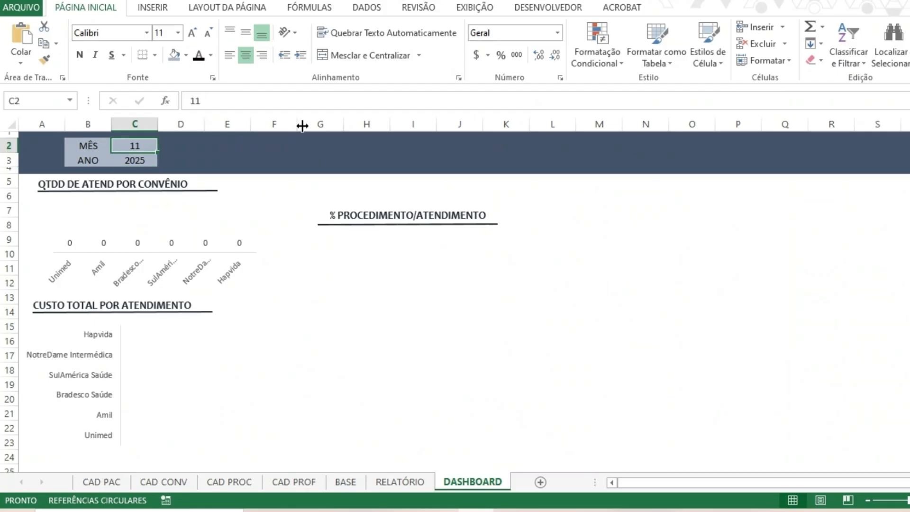
type("12")
key("Return")
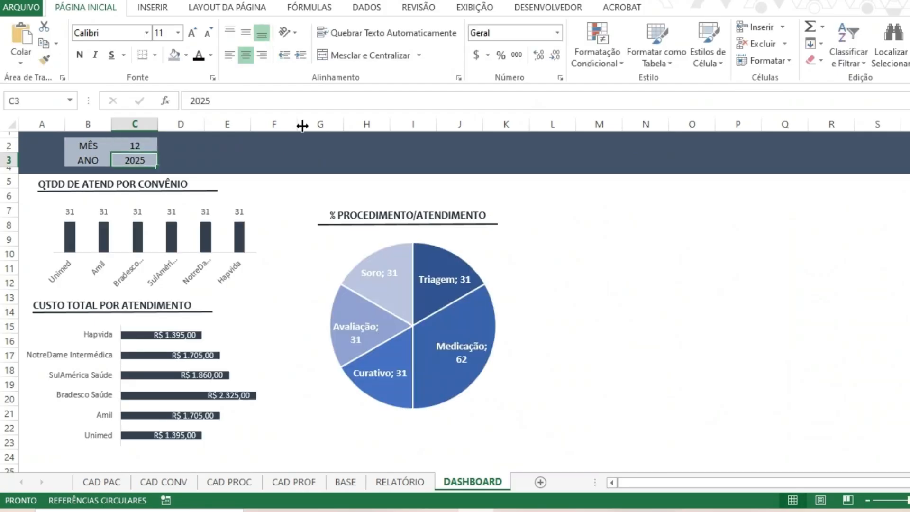
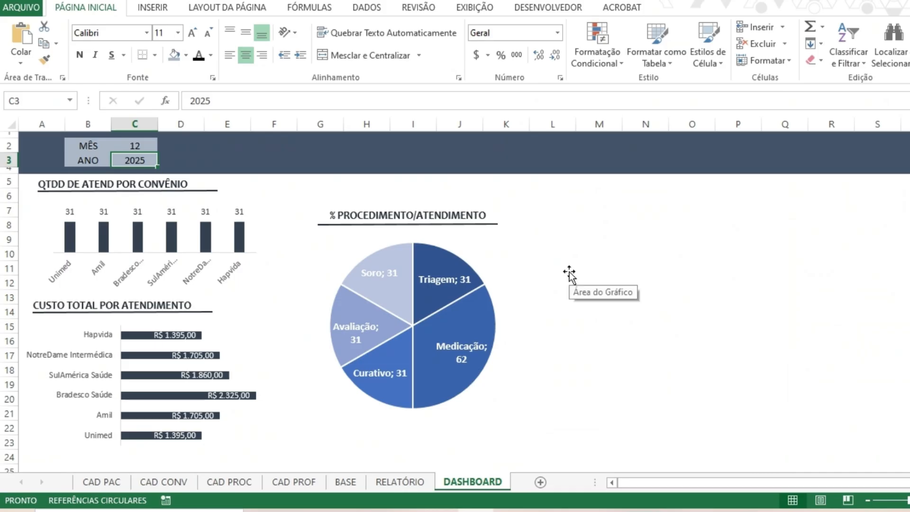
Insert a clustered bar chart (Barras Agrupadas) from the Procedimento and Valores columns, rows 1 to 6, on RELATÓRIO.
key("ctrl+Page_Up")
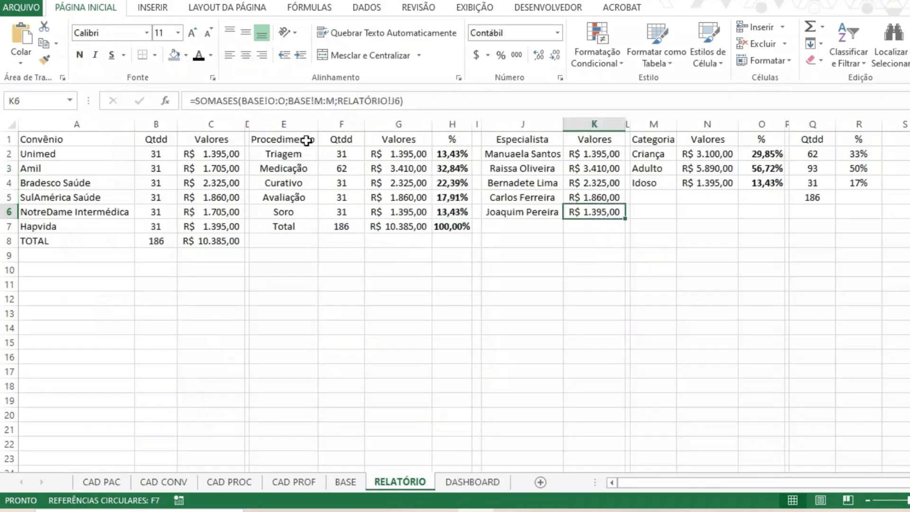
left_click_drag(306, 140, 293, 212)
left_click_drag(390, 137, 399, 209)
key("ctrl+c")
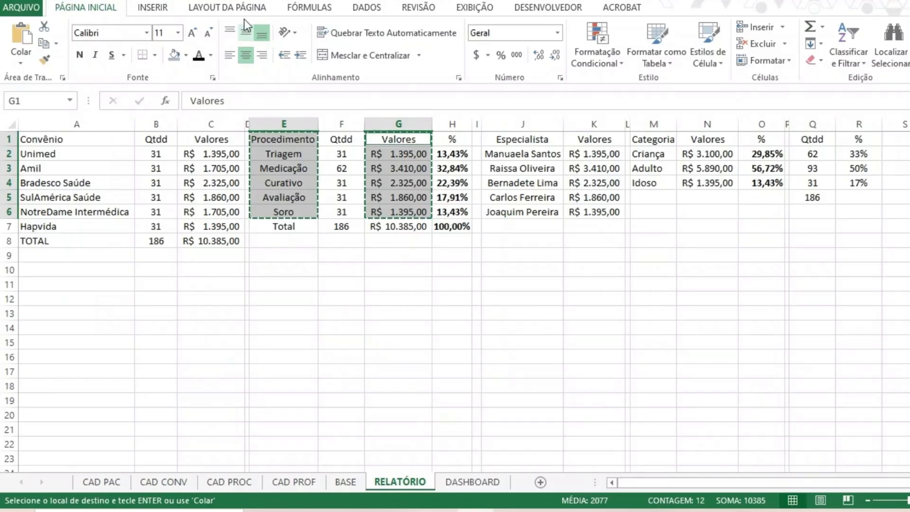
scroll(215, 16, "down", 1)
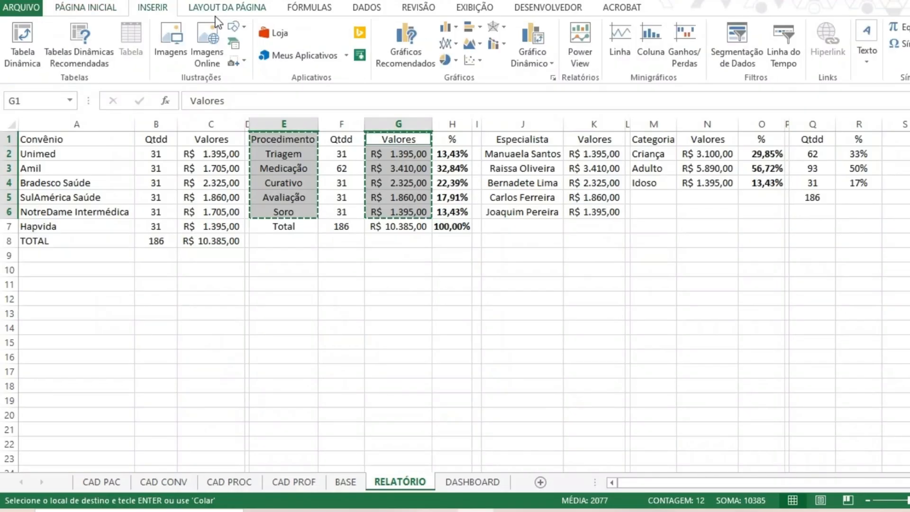
left_click(405, 44)
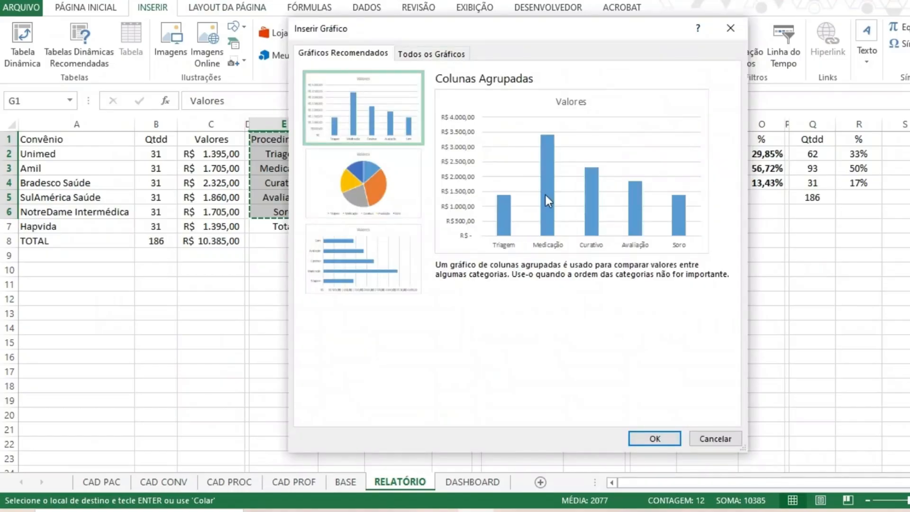
left_click(352, 261)
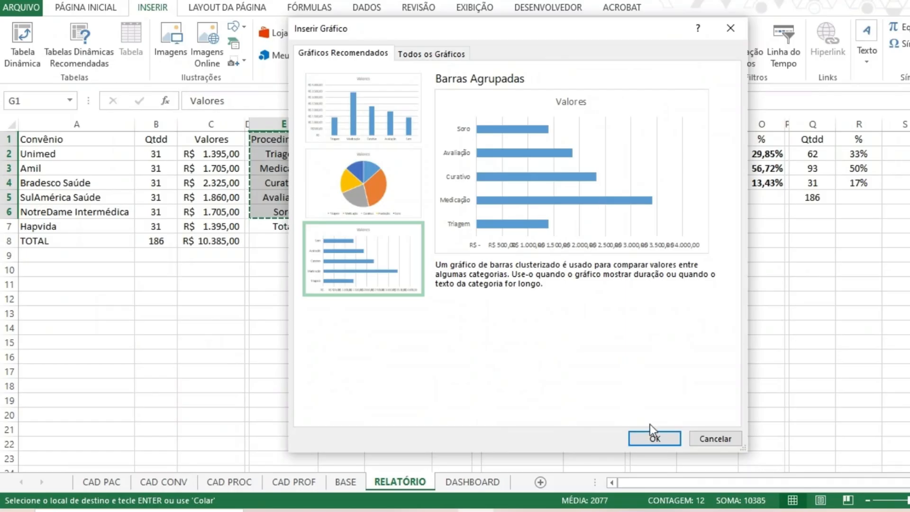
left_click(652, 437)
Remove the vertical gridlines and the horizontal value axis from the new bar chart.
left_click(614, 266)
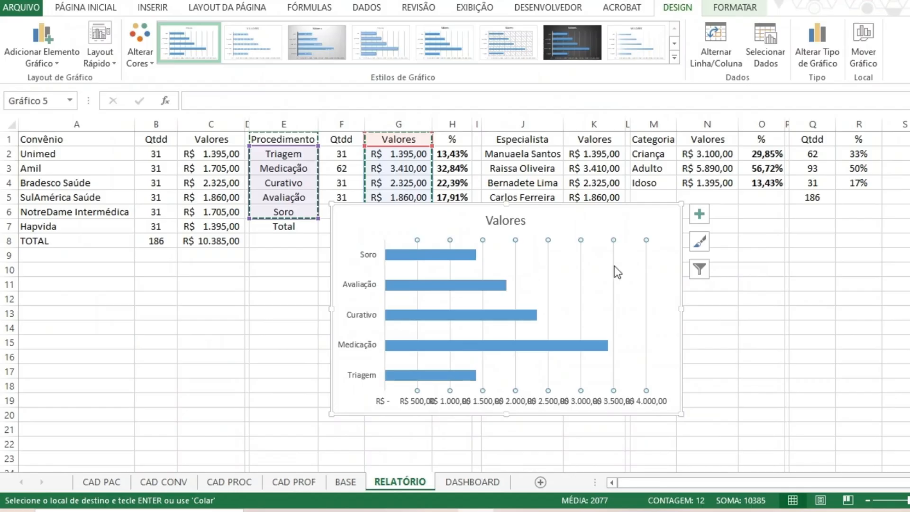
key("Delete")
left_click(540, 405)
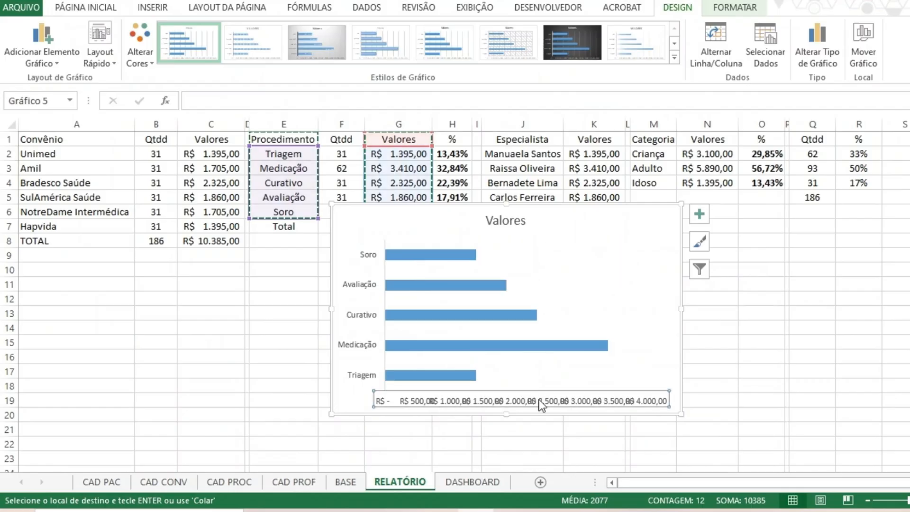
key("Delete")
Fill the bars with a darker theme blue and delete the Valores chart title.
right_click(445, 323)
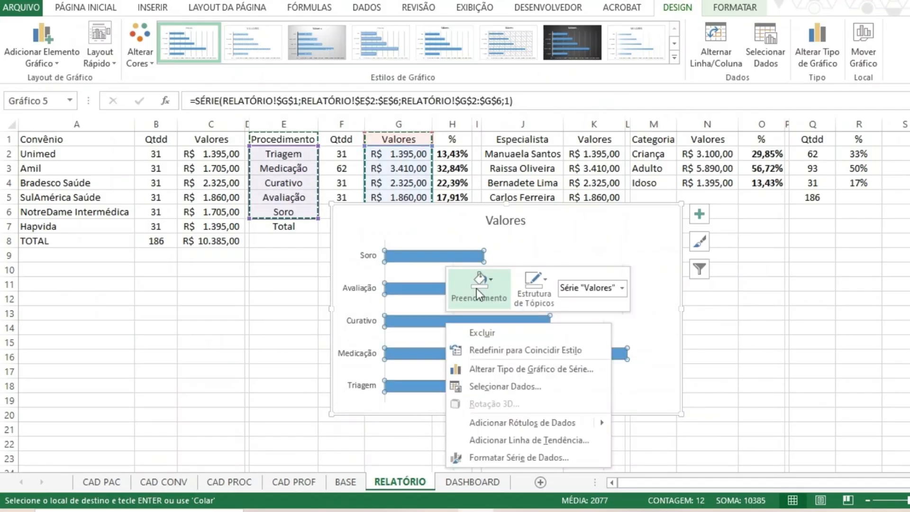
key("Escape")
left_click(486, 303)
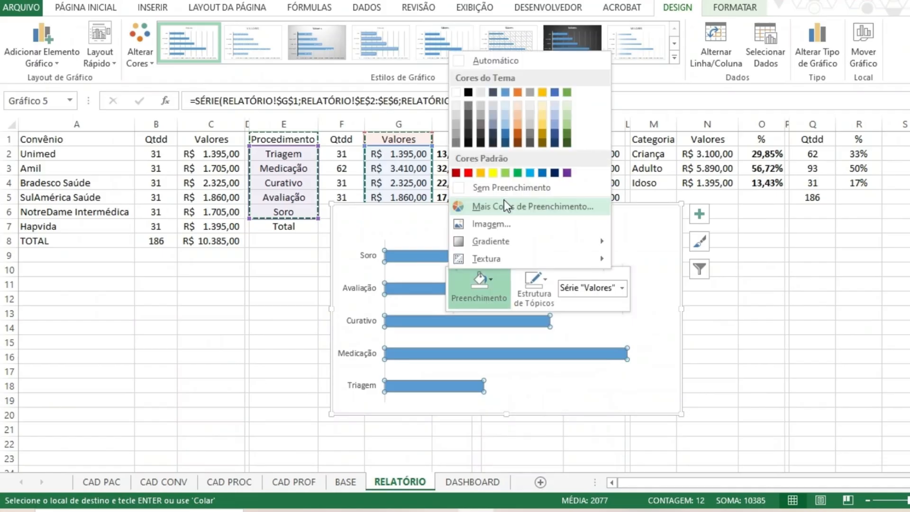
left_click(505, 134)
left_click(519, 218)
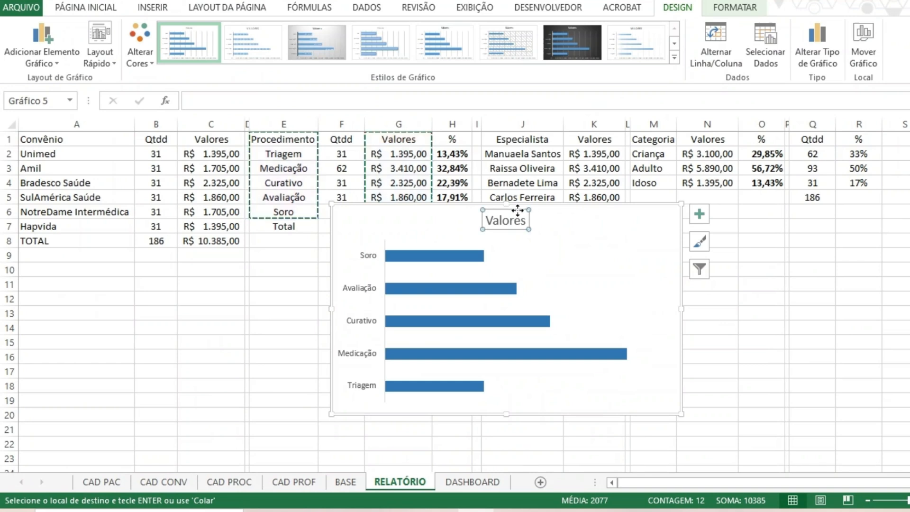
key("Delete")
Narrow the chart frame to about column K and add value data labels to the bars.
left_click_drag(681, 308, 607, 317)
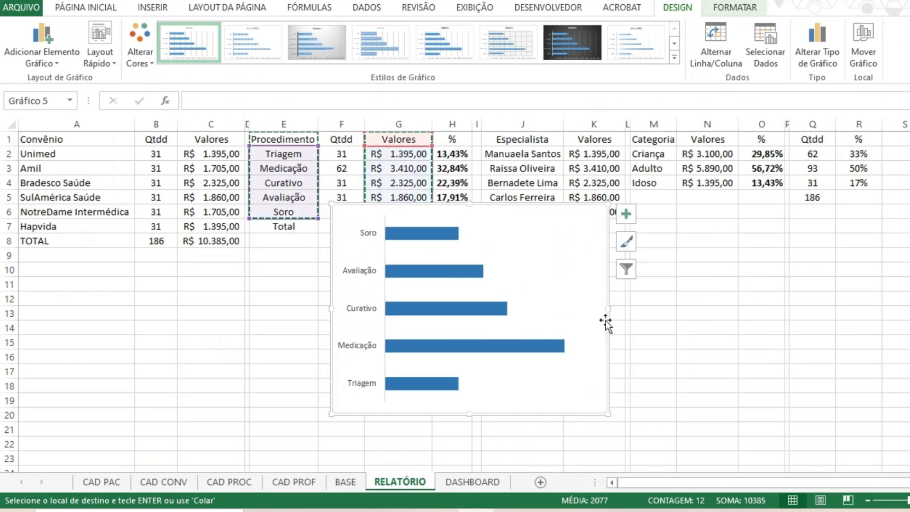
right_click(503, 345)
left_click(577, 410)
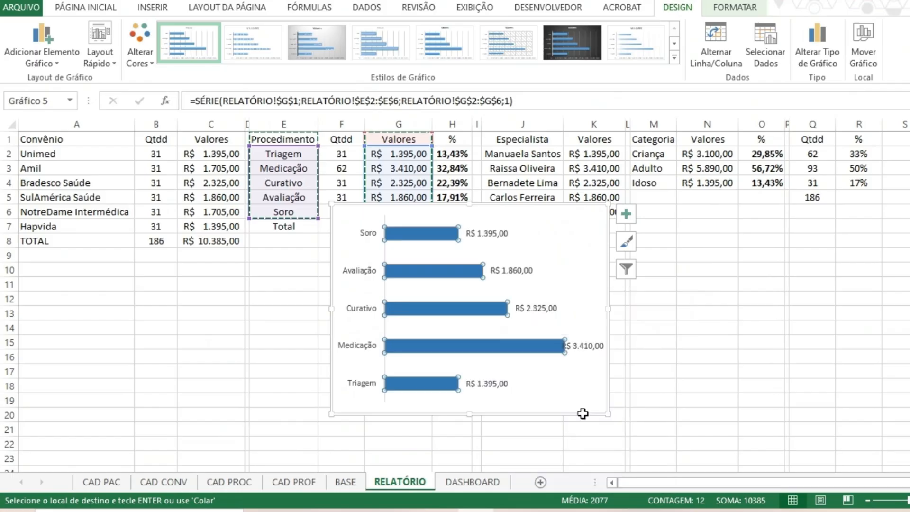
Try the available positions for the bars' data labels and set them to Extremidade Interna.
right_click(590, 347)
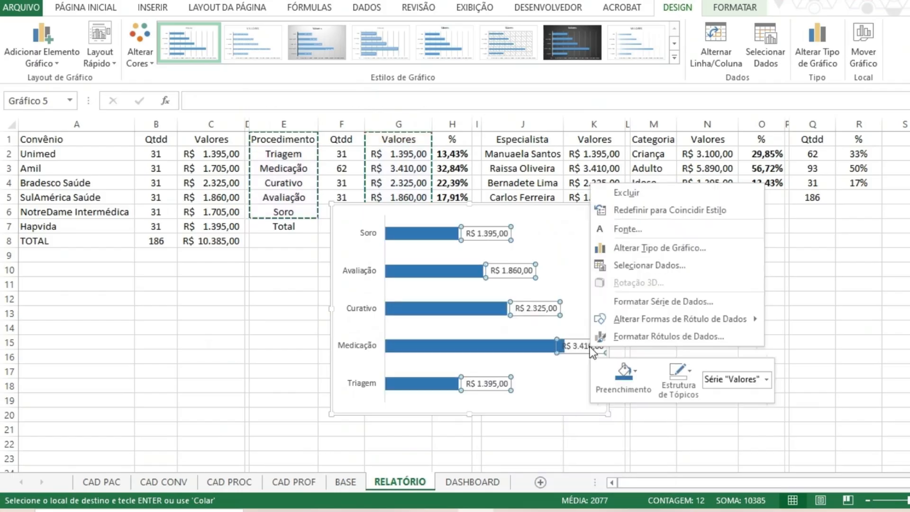
left_click(669, 303)
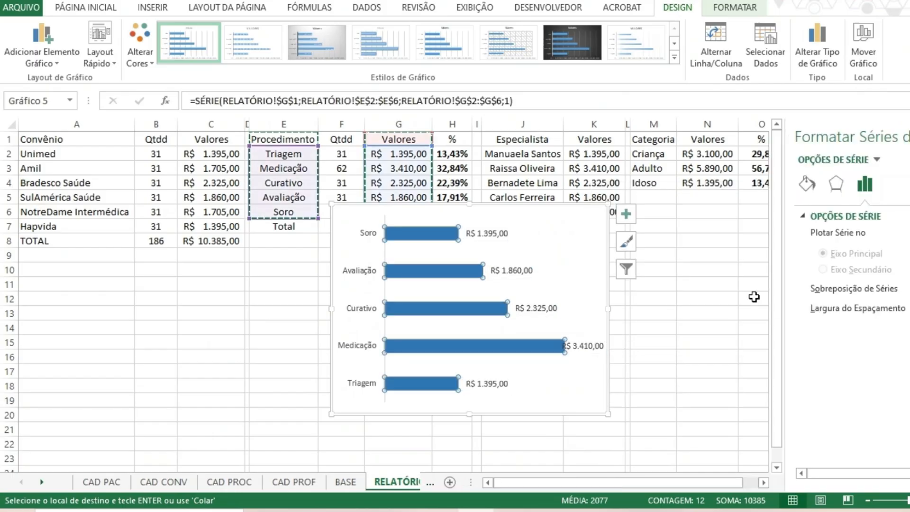
left_click(837, 183)
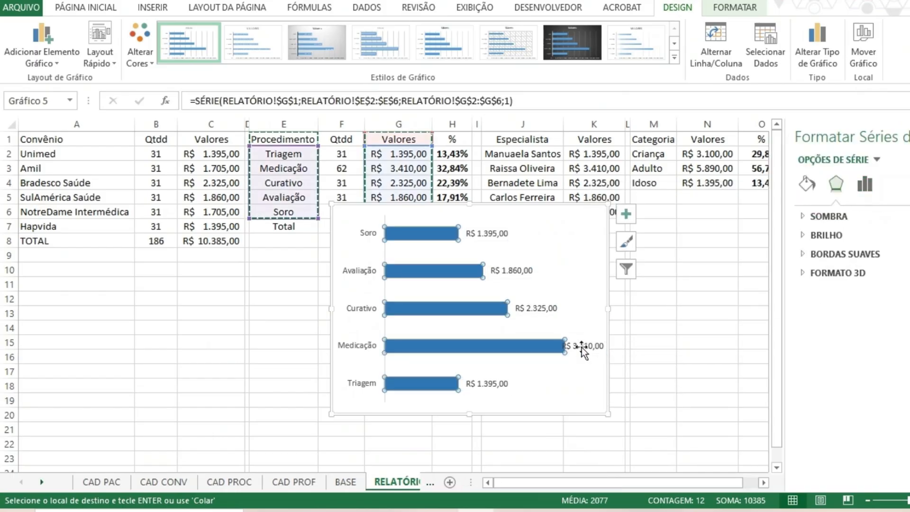
right_click(582, 349)
left_click(645, 337)
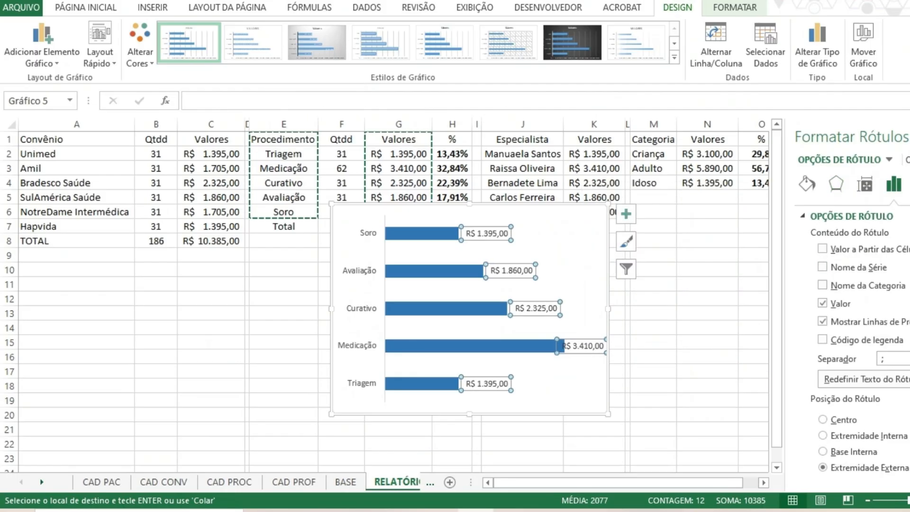
scroll(855, 342, "down", 1)
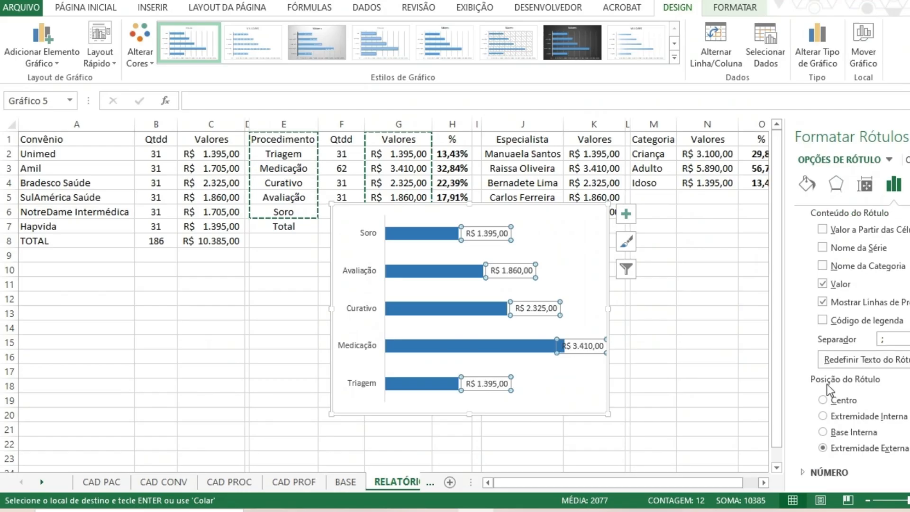
left_click(843, 419)
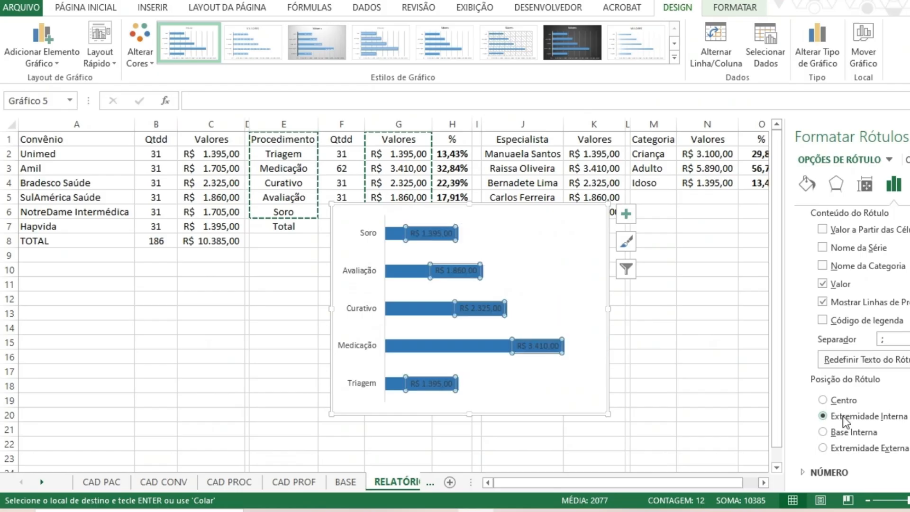
left_click(847, 406)
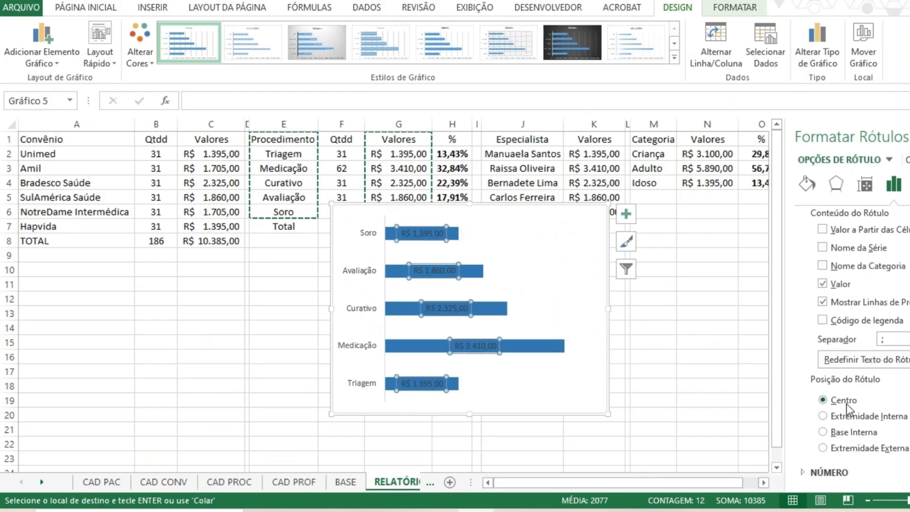
left_click(849, 433)
left_click(859, 448)
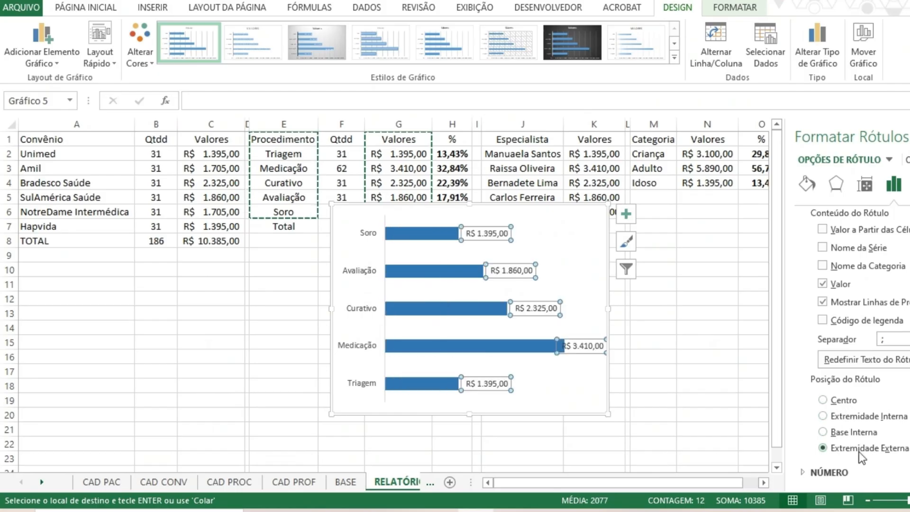
left_click(853, 432)
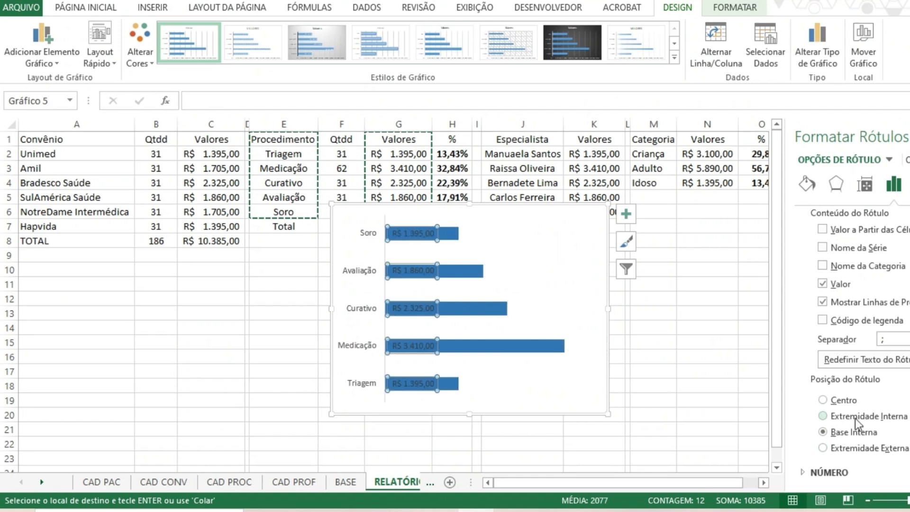
left_click(852, 417)
Format the data labels as Contábil with 0 decimal places and the R$ symbol.
left_click(830, 472)
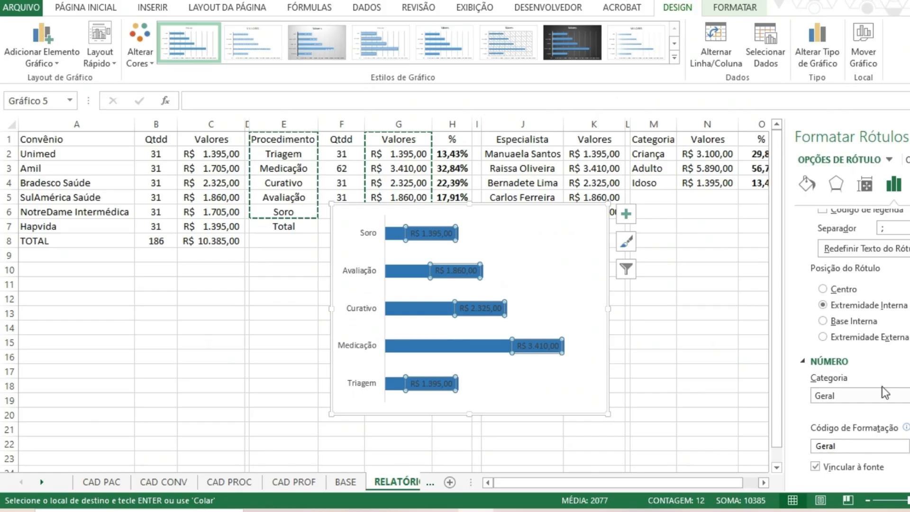
left_click(905, 396)
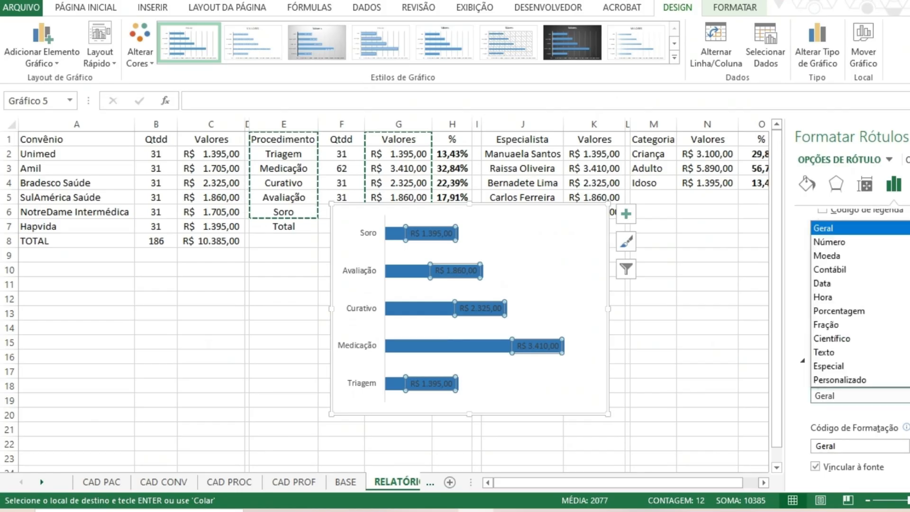
left_click(827, 269)
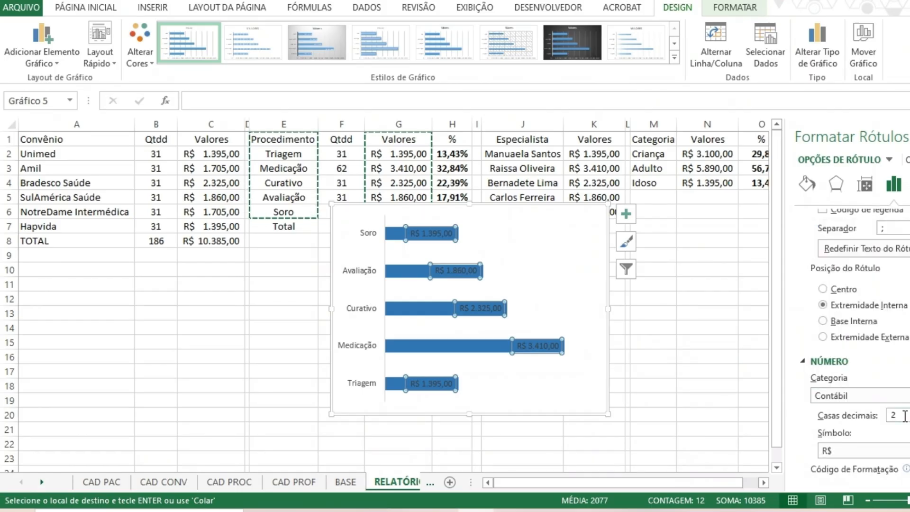
left_click(905, 415)
key("BackSpace")
type("0")
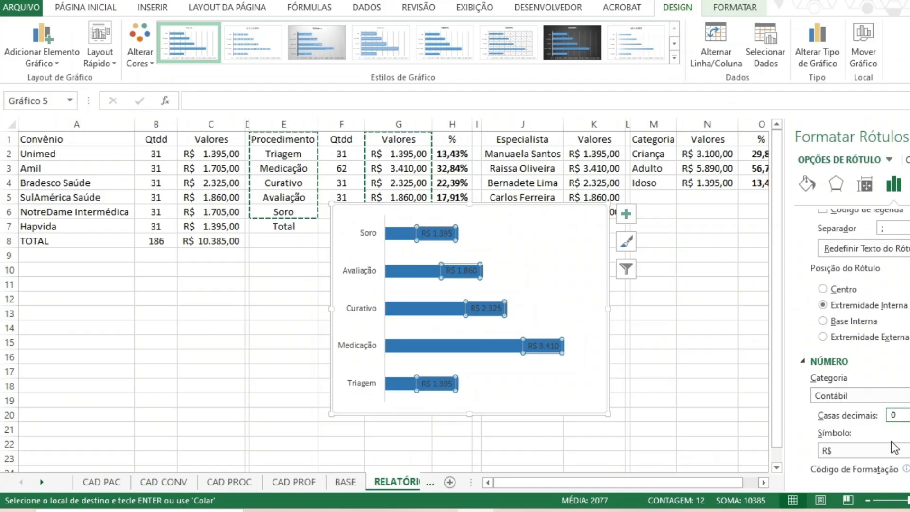
left_click(864, 450)
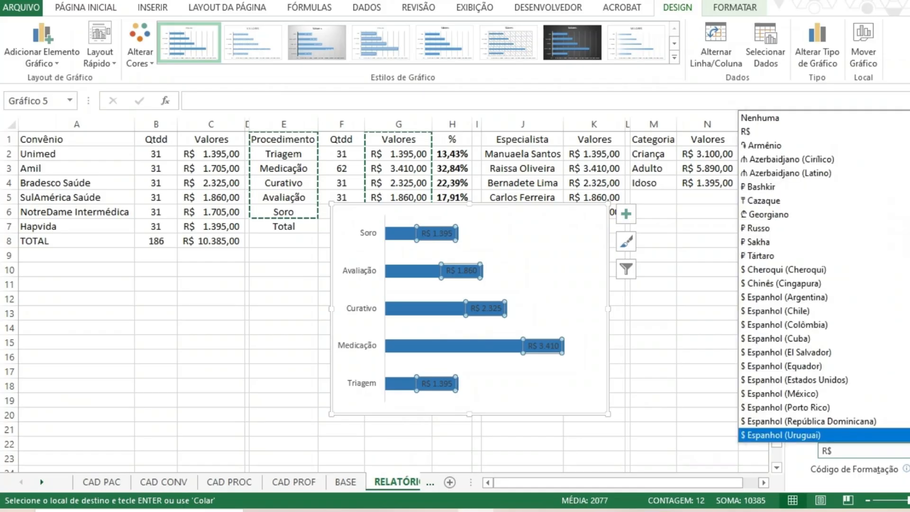
left_click(863, 450)
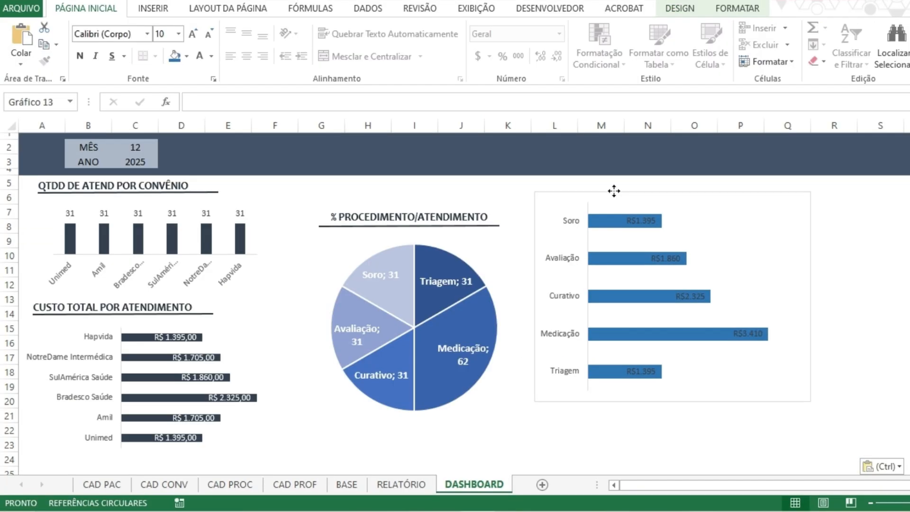
Place the procedure values bar chart beside the pie chart on DASHBOARD and narrow it to about 8.3 cm.
left_click(626, 222)
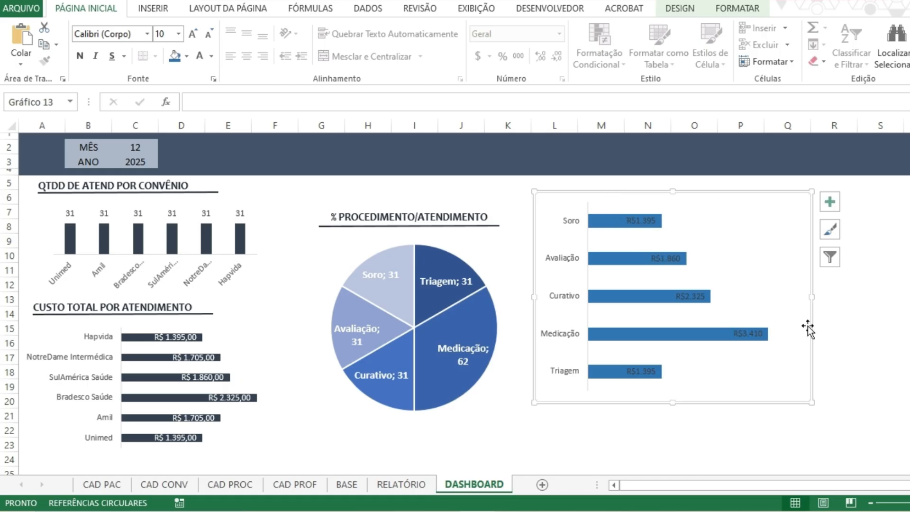
left_click_drag(812, 296, 709, 297)
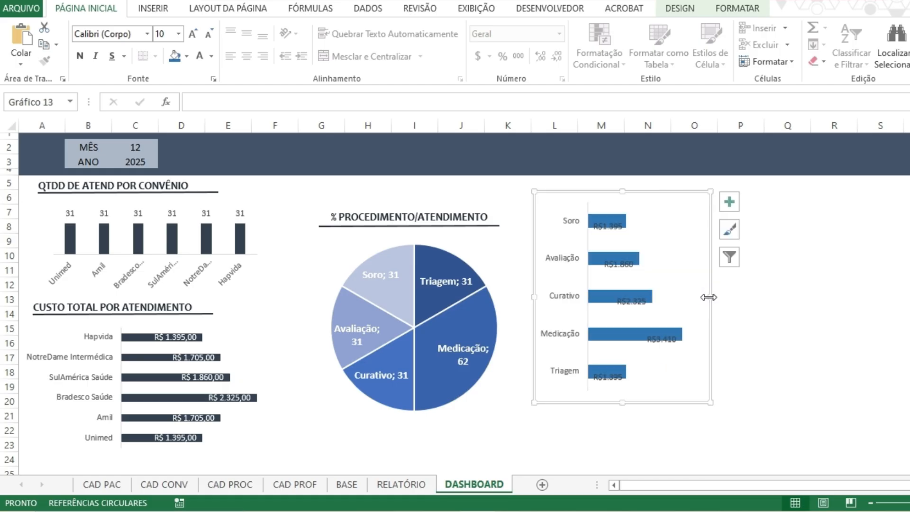
right_click(616, 267)
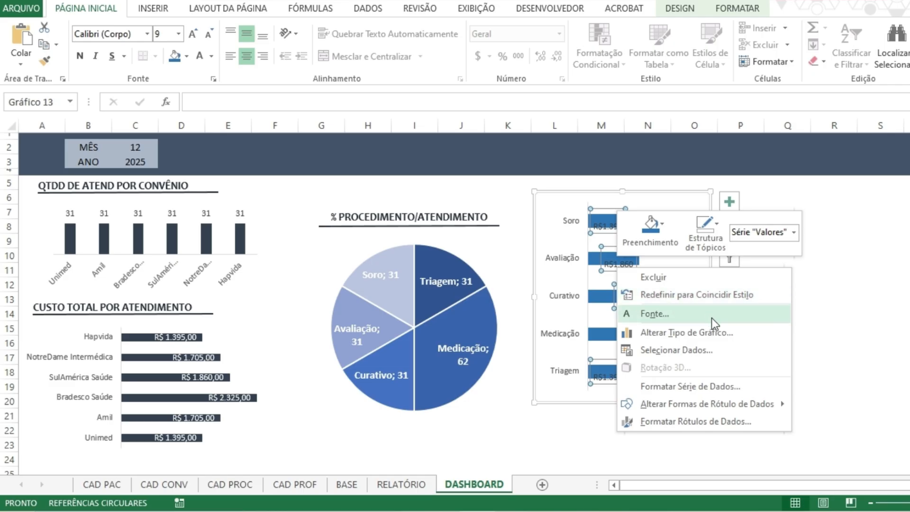
left_click(789, 326)
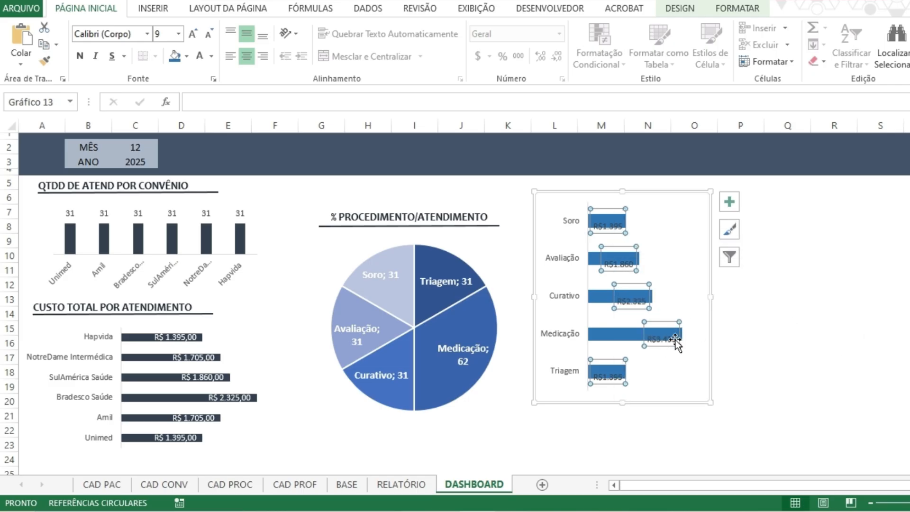
left_click_drag(711, 297, 765, 297)
left_click(740, 295)
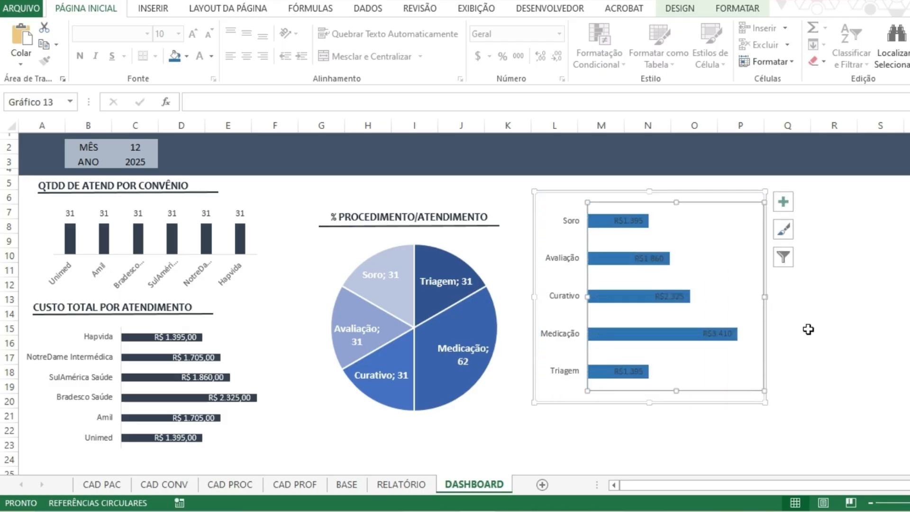
left_click(646, 397)
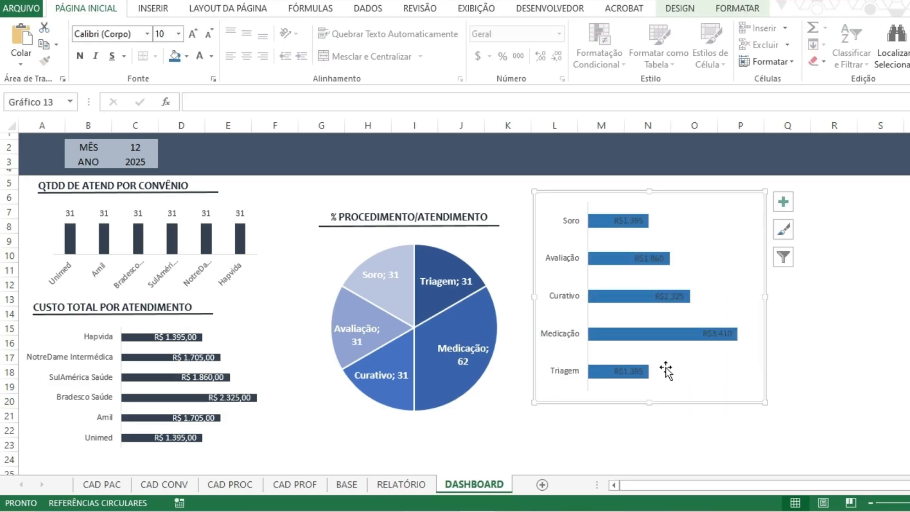
Adjust the shape outline and shape fill of the procedure values bar chart's area.
left_click(679, 8)
left_click(737, 8)
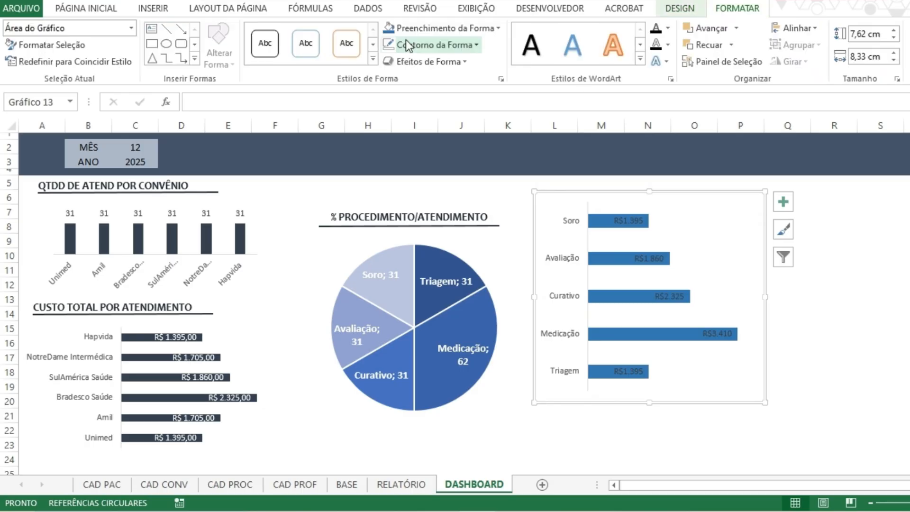
left_click(406, 46)
left_click(450, 44)
left_click(445, 28)
left_click(604, 212)
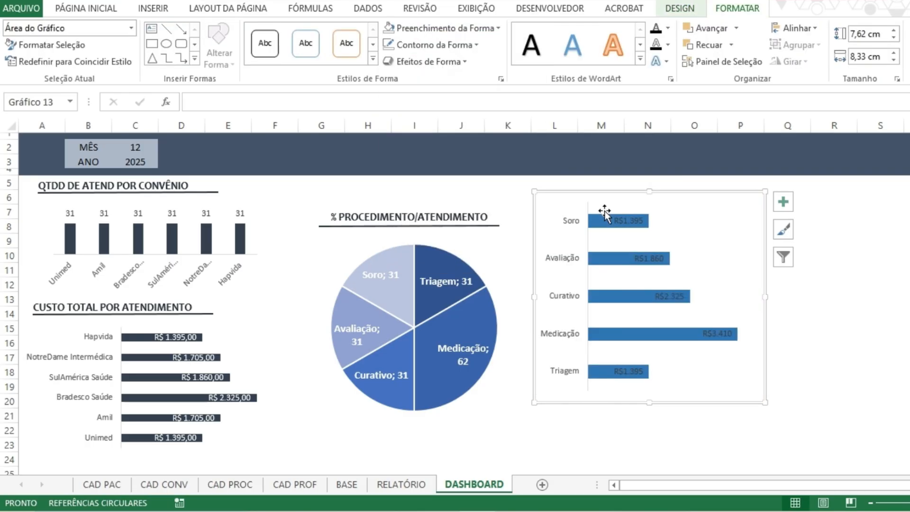
Change the font colour of the procedure values bar chart's data labels to white.
left_click(604, 212)
left_click(95, 14)
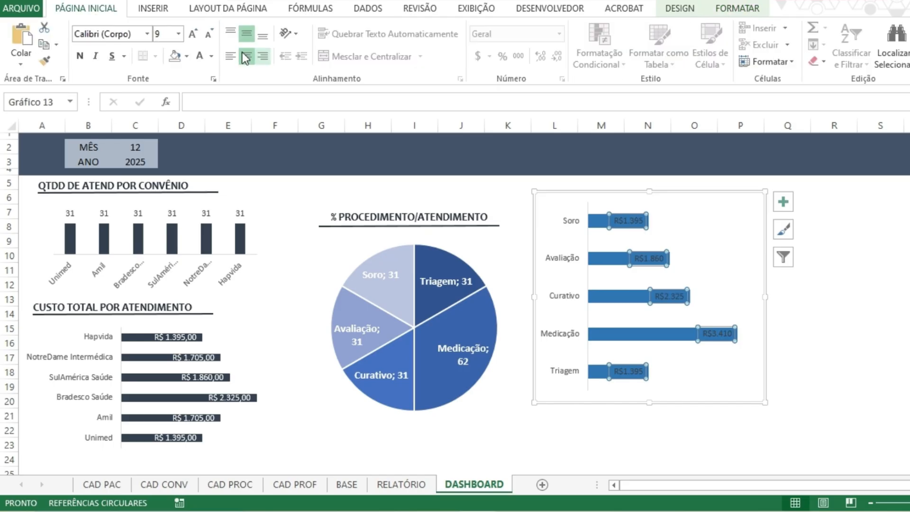
left_click(828, 339)
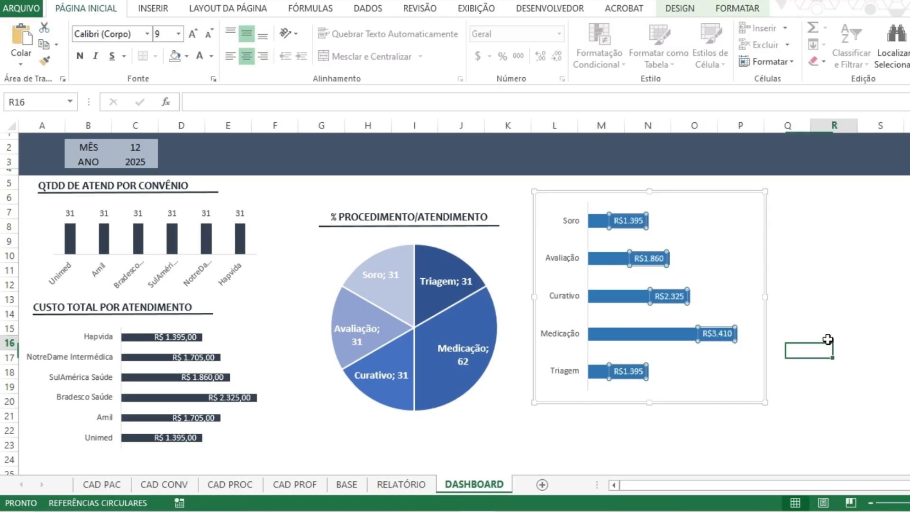
Make the procedure values bar chart taller, down to about row 24, and narrower, ending near column P.
left_click(684, 377)
left_click_drag(648, 402, 640, 427)
scroll(626, 403, "up", 1)
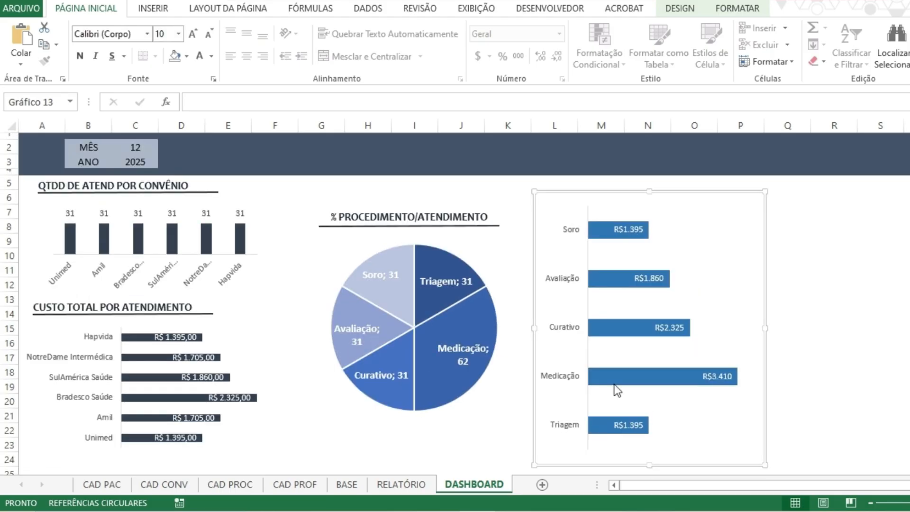
left_click_drag(648, 194, 629, 198)
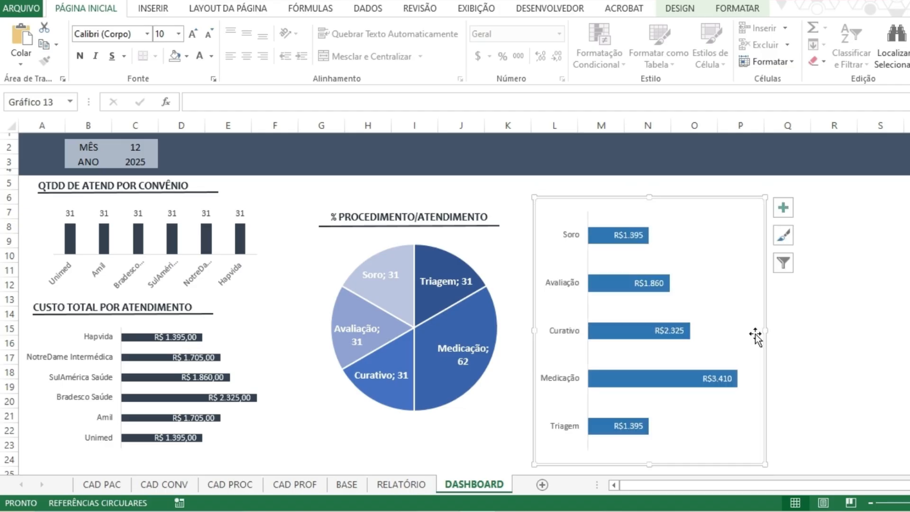
left_click_drag(764, 330, 734, 331)
left_click(823, 338)
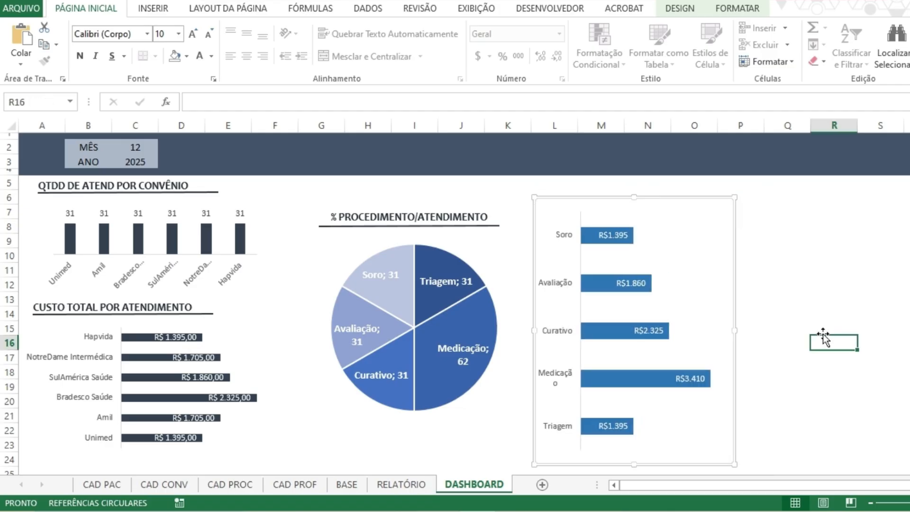
Shrink the bar chart's plot area from its category side so the Medicação label fits on one line.
left_click(733, 332)
left_click_drag(581, 330, 594, 331)
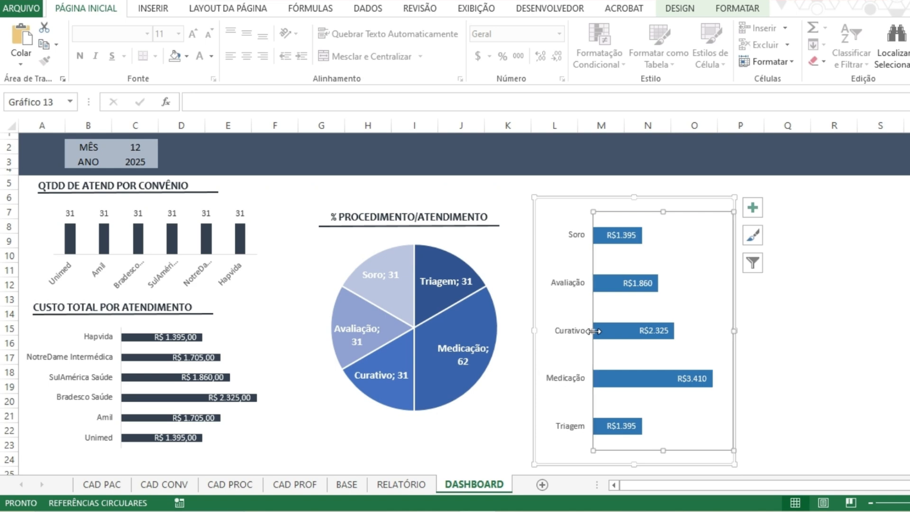
left_click(776, 328)
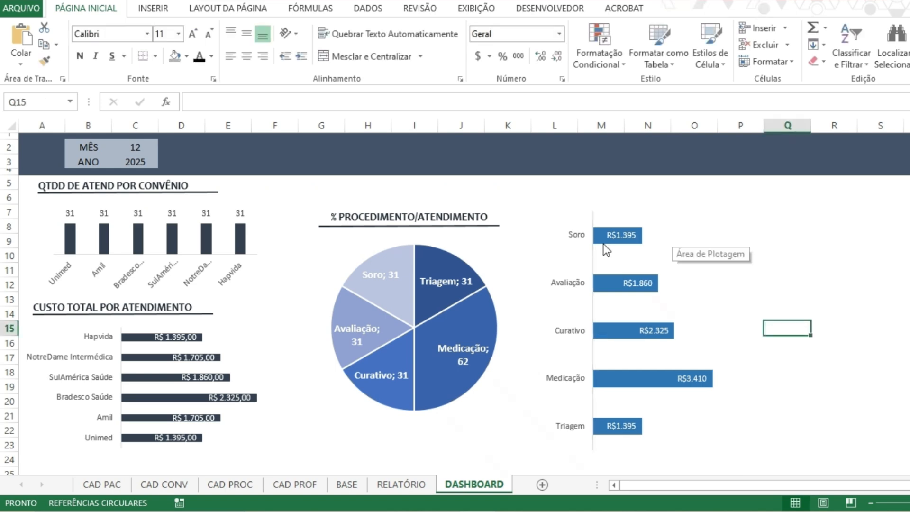
Duplicate the underlined QTDD DE ATEND POR CONVÊNIO title and place the copy above the procedure values bar chart.
left_click(462, 217)
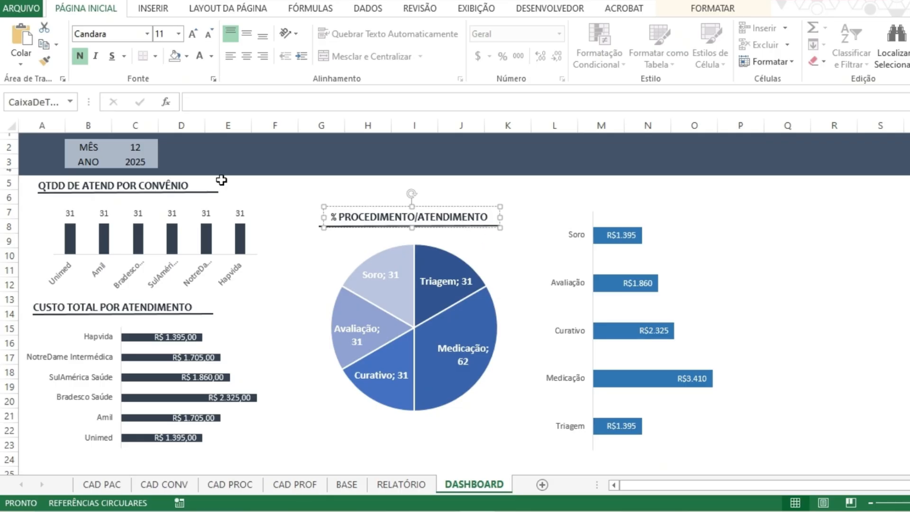
left_click(197, 186)
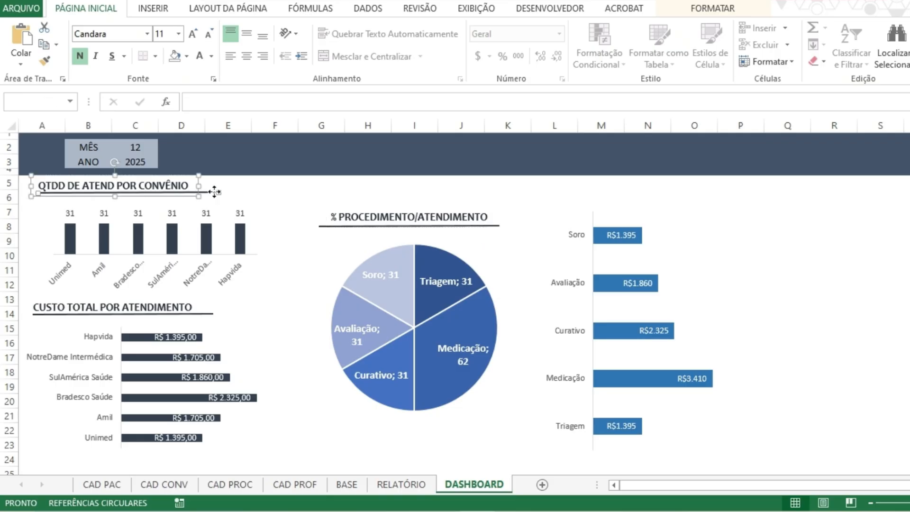
key("ctrl+v")
left_click(159, 201)
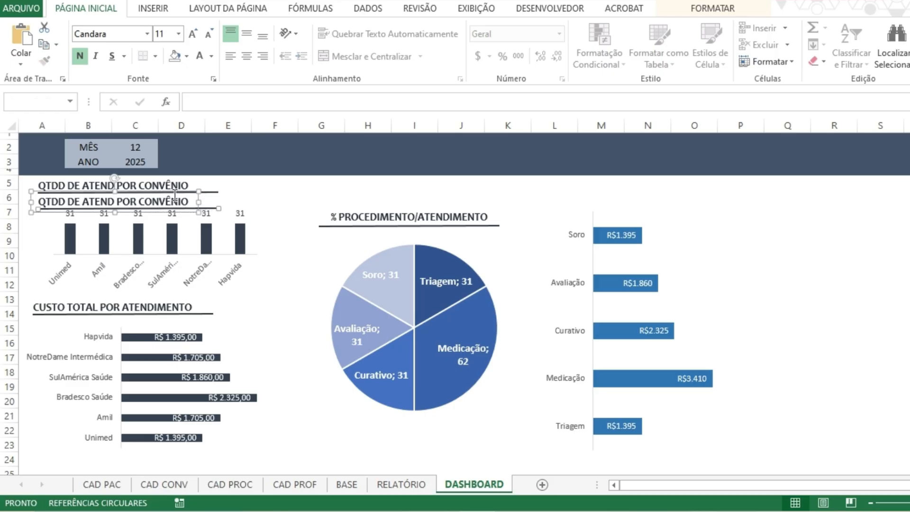
left_click_drag(211, 213, 686, 175)
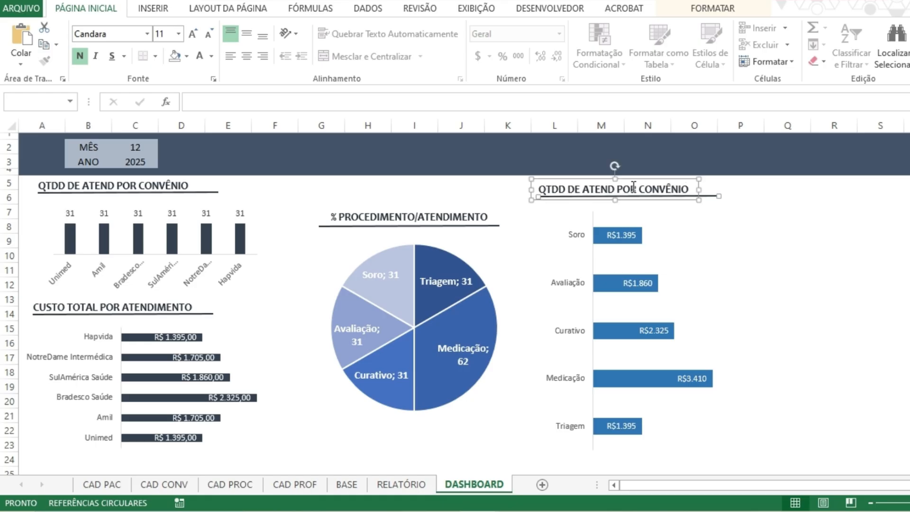
key("Escape")
Move the procedure values bar chart and its underlined title closer to the pie chart.
left_click(612, 283)
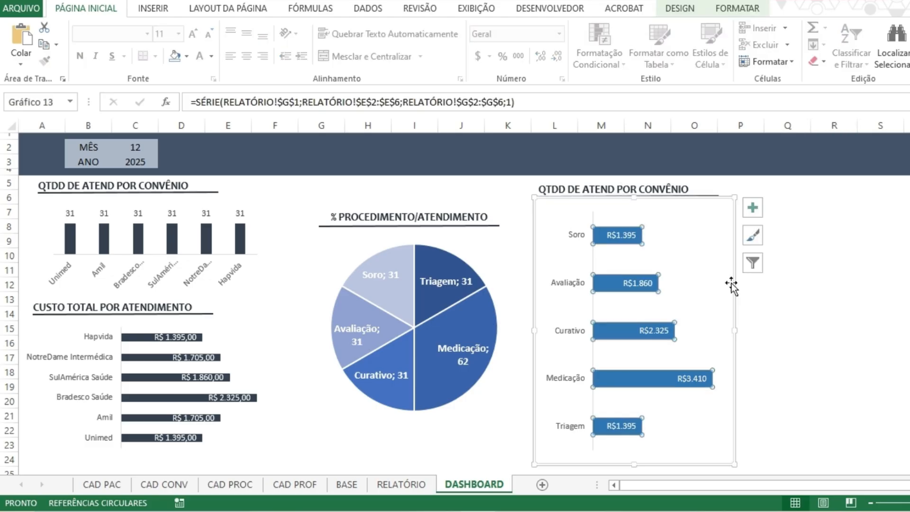
left_click_drag(731, 284, 699, 326)
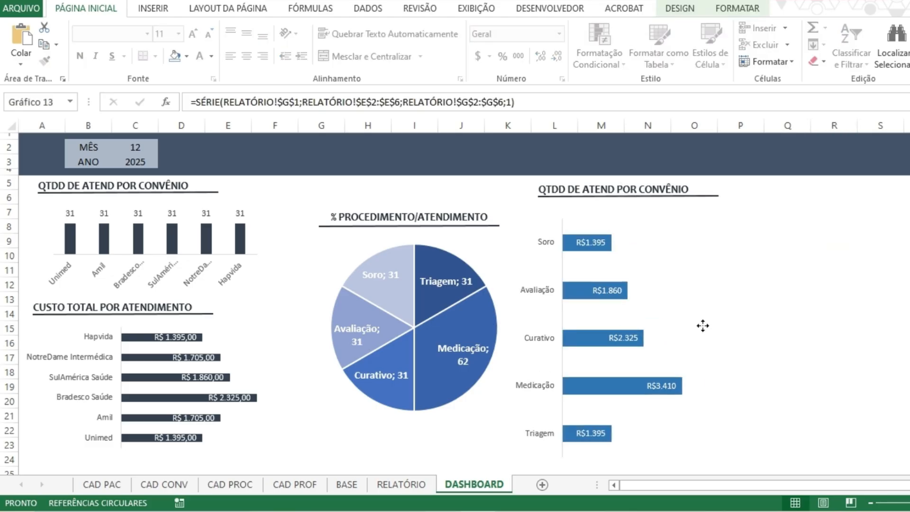
left_click(664, 196)
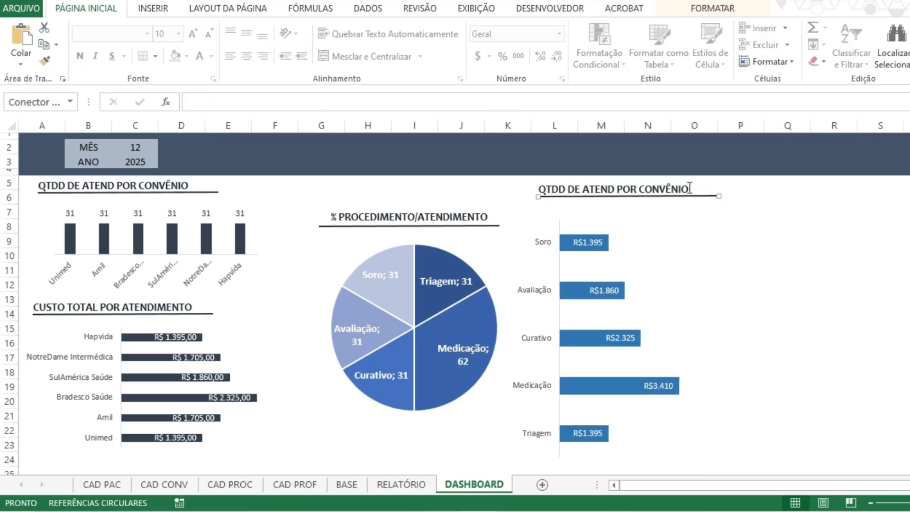
left_click(690, 188)
left_click_drag(682, 177, 654, 187)
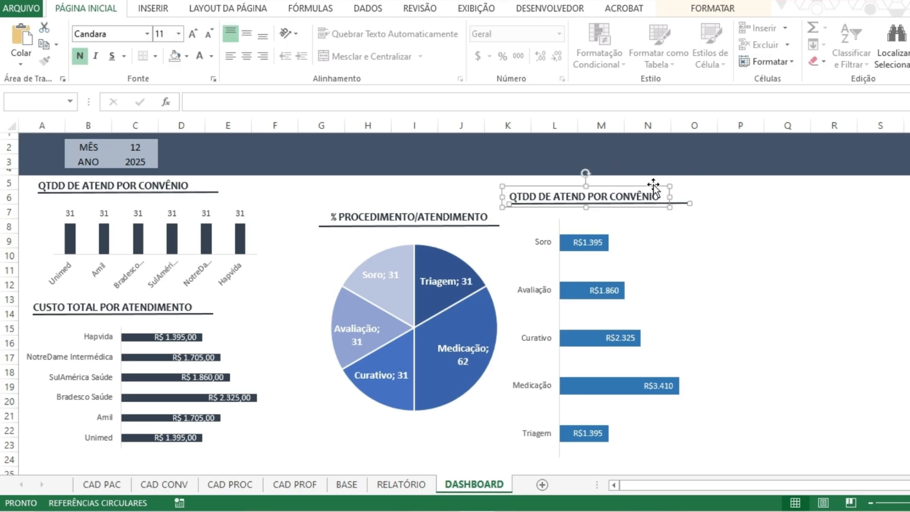
key("Escape")
Shift the % PROCEDIMENTO/ATENDIMENTO title text so its start lines up with its underline.
left_click(423, 217)
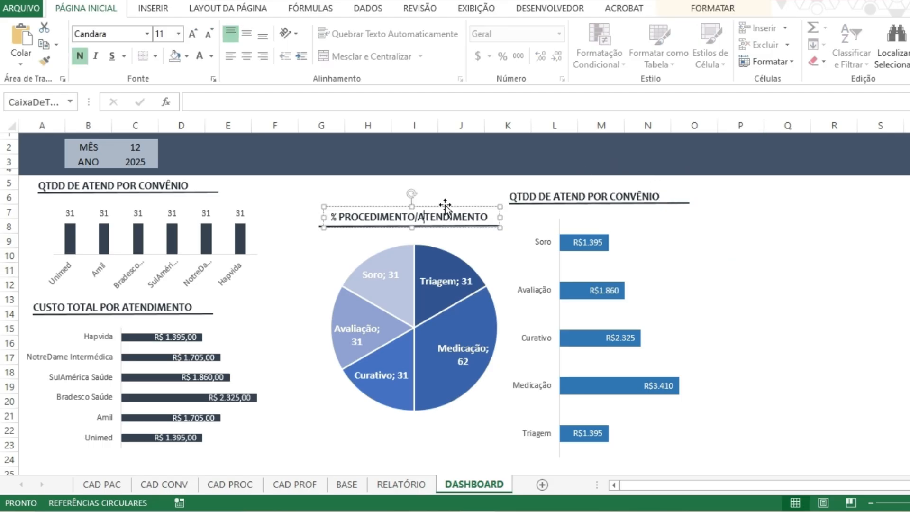
left_click_drag(445, 206, 431, 204)
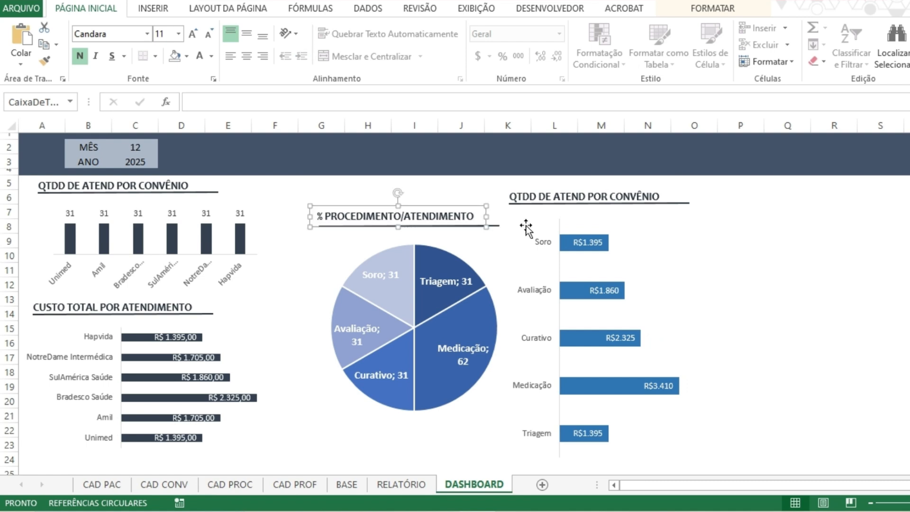
key("Escape")
left_click(768, 254)
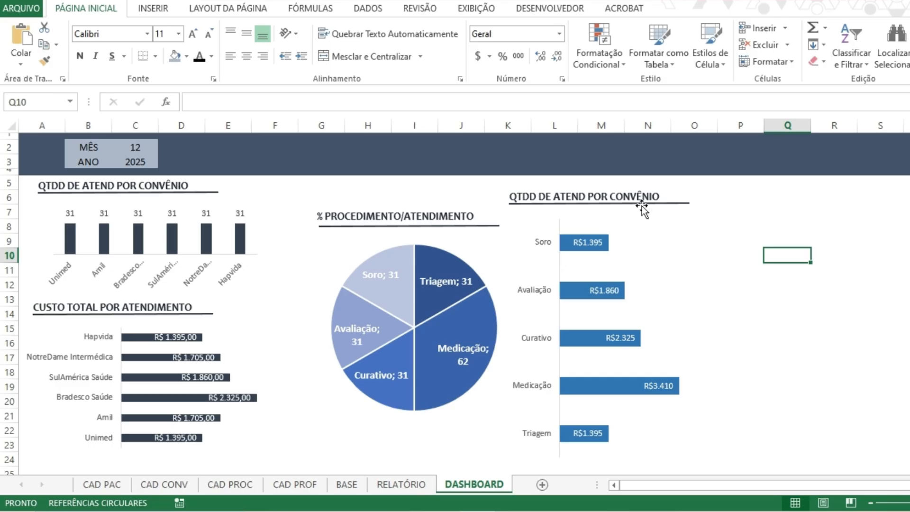
Nudge the title text above the procedure values bar chart slightly up from its underline.
left_click(631, 192)
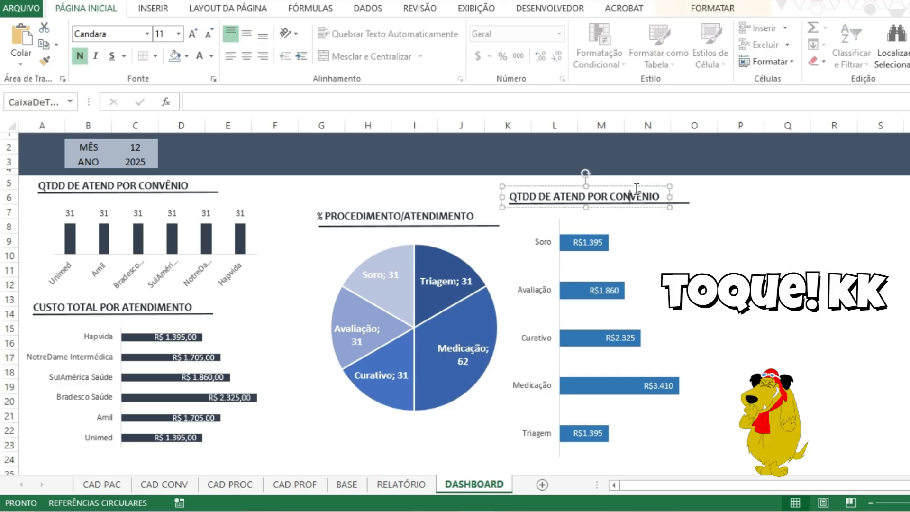
left_click_drag(634, 186, 632, 183)
left_click(707, 258)
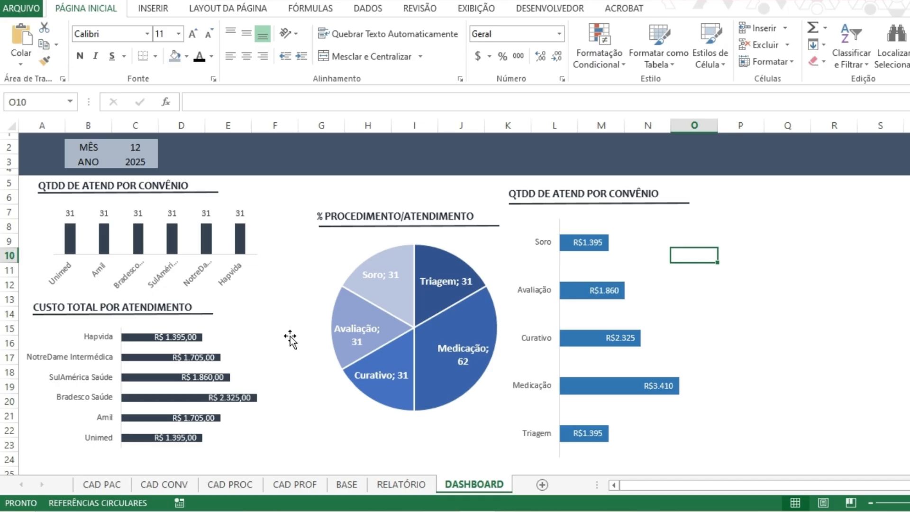
Increase the height of the CUSTO TOTAL POR ATENDIMENTO bar chart by extending its lower edge.
left_click(146, 461)
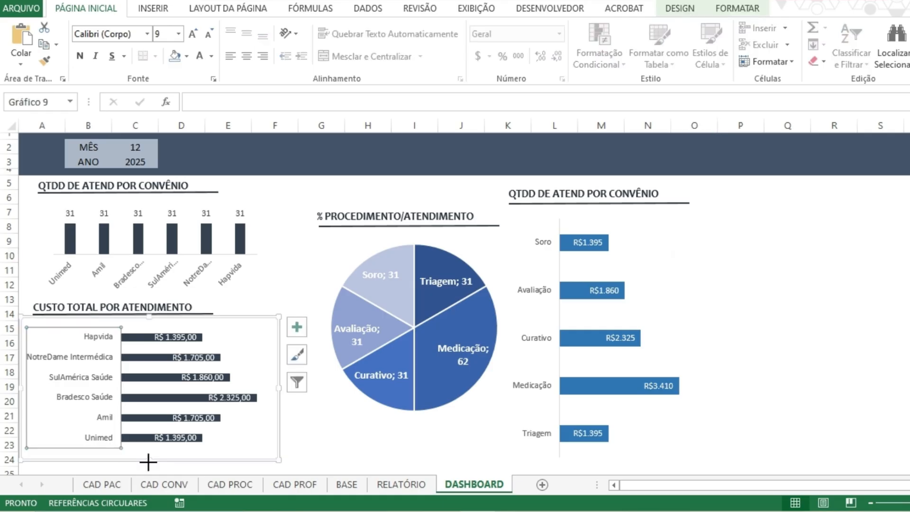
scroll(152, 454, "down", 1)
left_click_drag(149, 471, 149, 453)
scroll(172, 359, "up", 1)
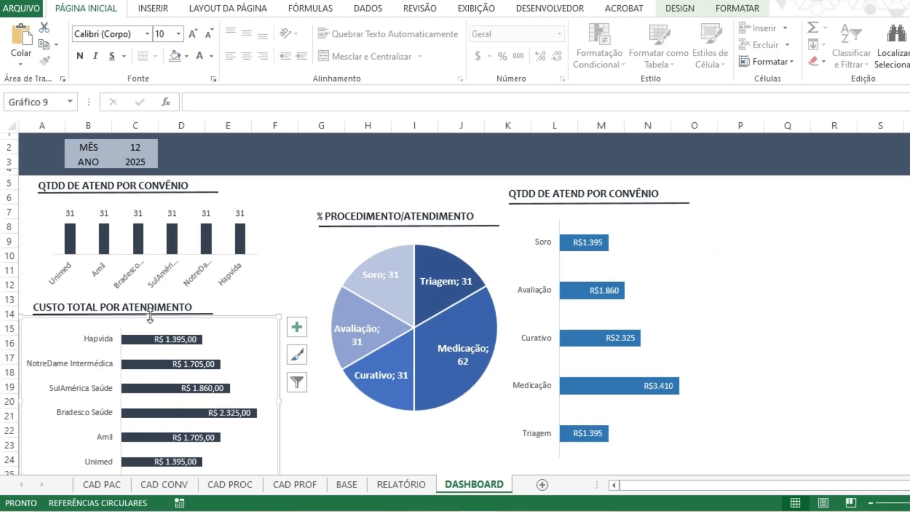
Move the CUSTO TOTAL POR ATENDIMENTO bar chart up, close beneath its underlined title.
left_click(189, 312)
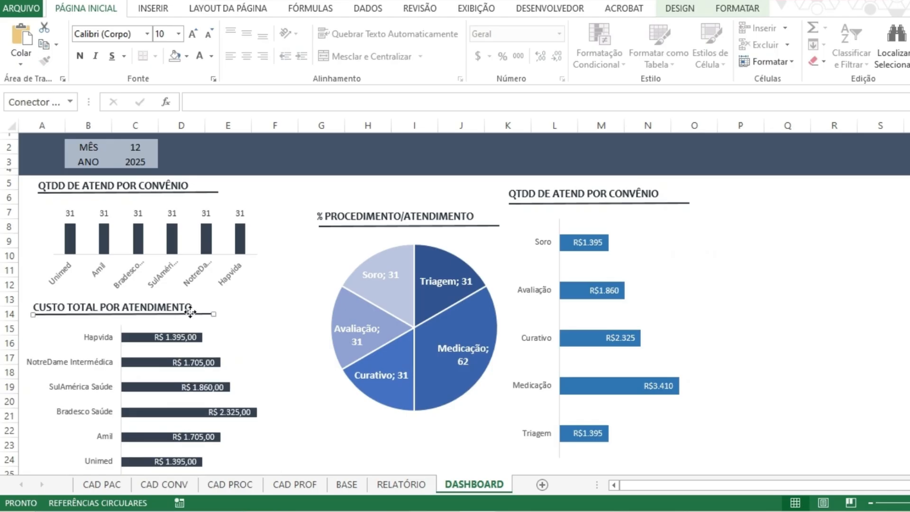
left_click_drag(190, 313, 233, 308)
left_click(225, 331)
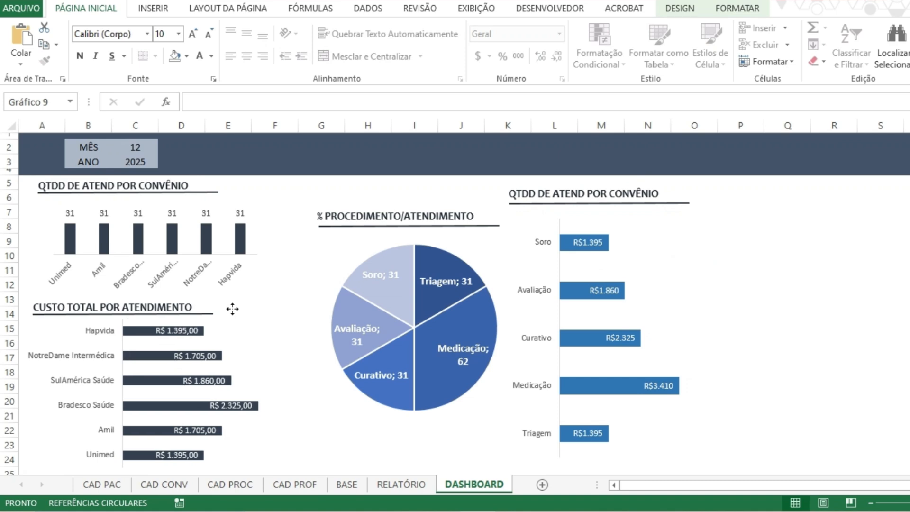
left_click(772, 313)
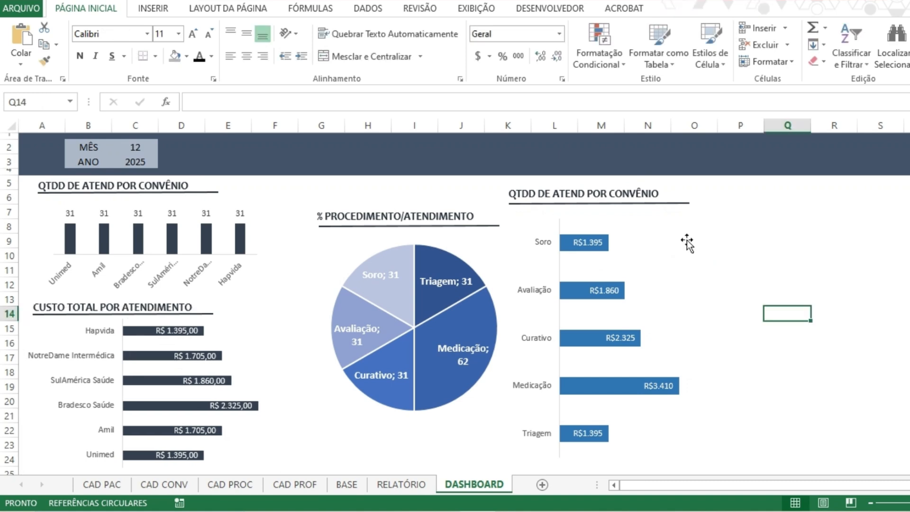
Move the pie chart toward the convênio charts and centre its underlined % PROCEDIMENTO/ATENDIMENTO title above it.
left_click(491, 299)
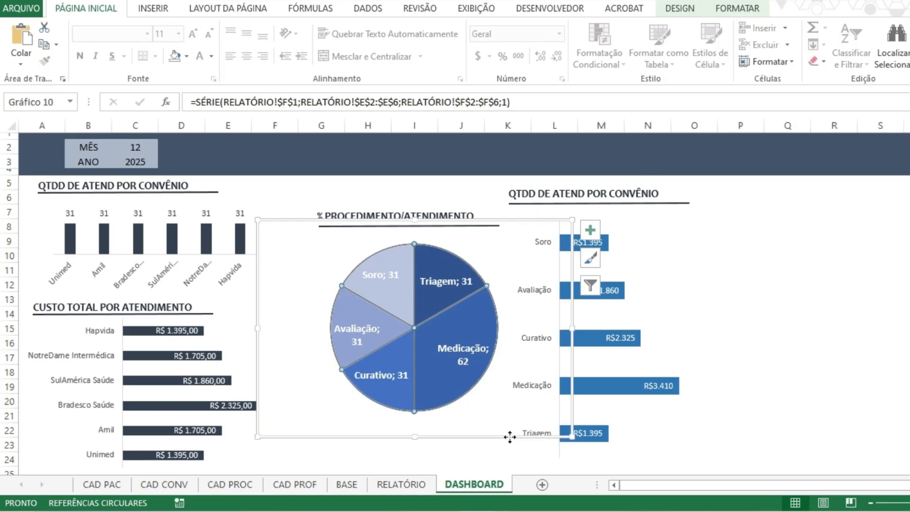
left_click_drag(509, 436, 482, 440)
left_click(466, 216)
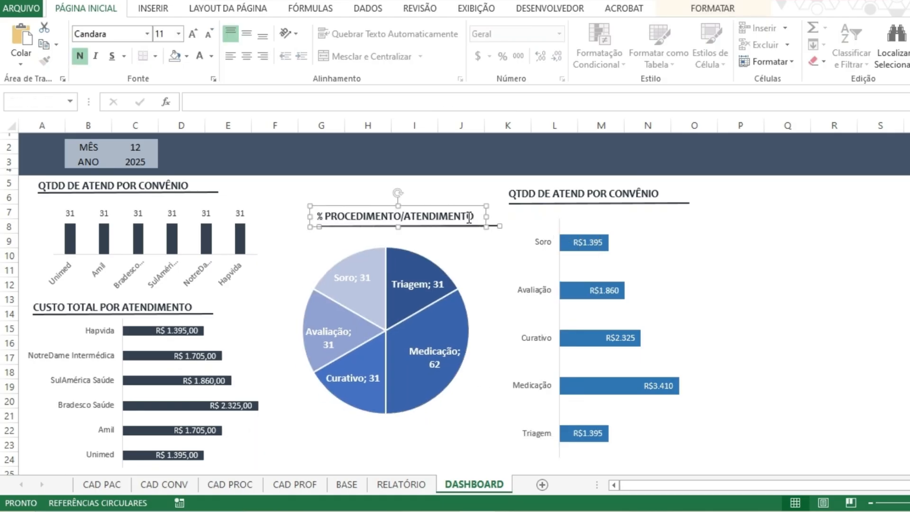
left_click_drag(464, 204, 419, 214)
left_click(395, 220)
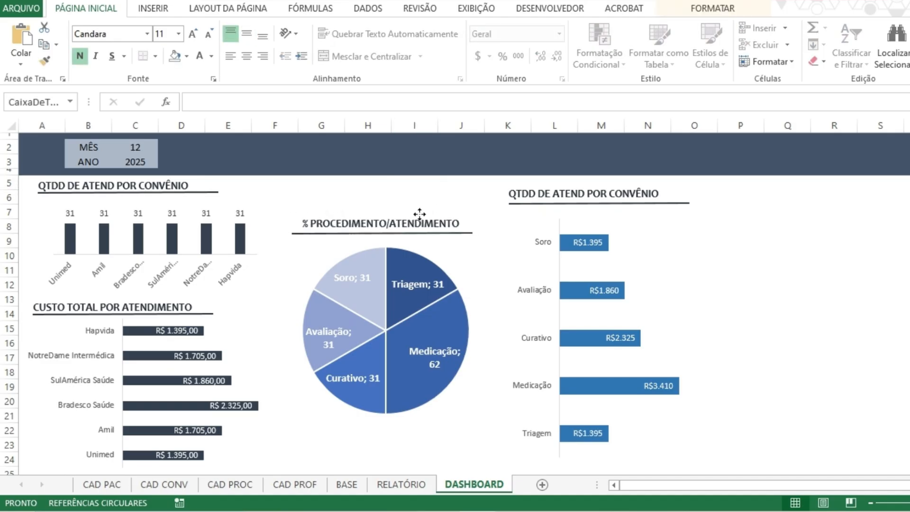
left_click(788, 227)
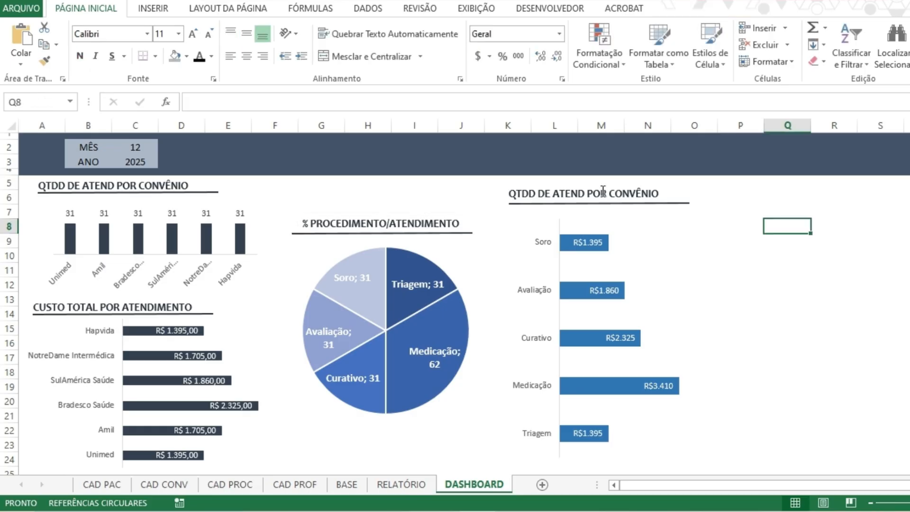
Lower the title text above the procedure values bar chart slightly toward its underline.
left_click(602, 191)
left_click_drag(619, 184, 616, 184)
left_click(786, 312)
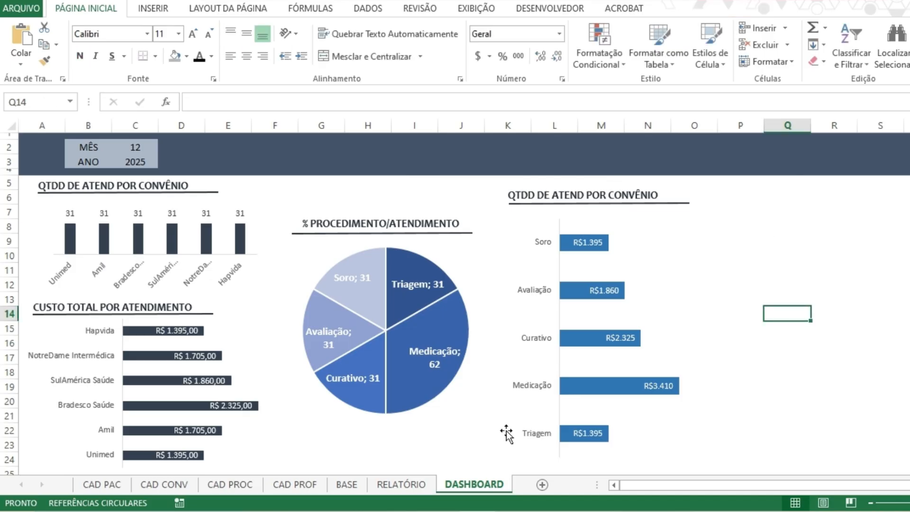
Check the procedure columns on RELATÓRIO and retitle the procedure values bar chart on DASHBOARD as CUSTO TOTAL POR PROCEDIMENTO.
left_click(398, 484)
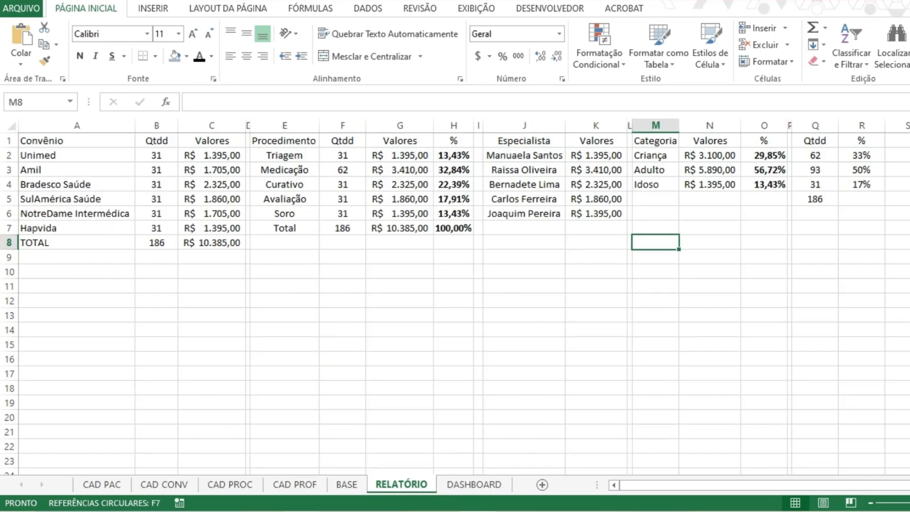
key("ctrl+Page_Down")
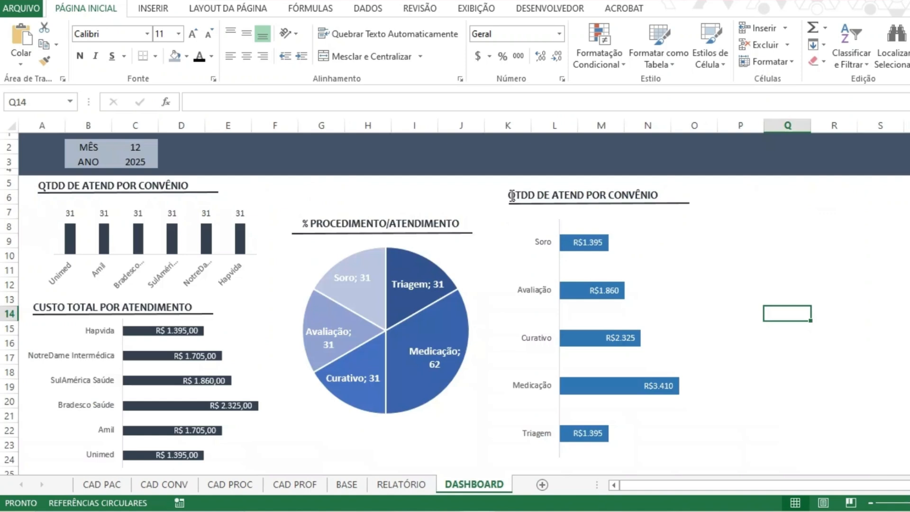
triple_click(574, 198)
type("CUS")
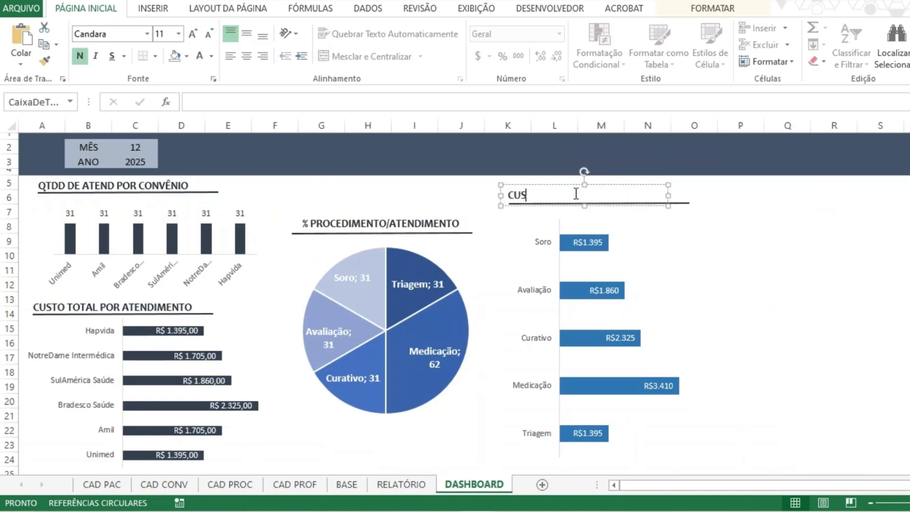
type("TO TOTAL POR PROCED")
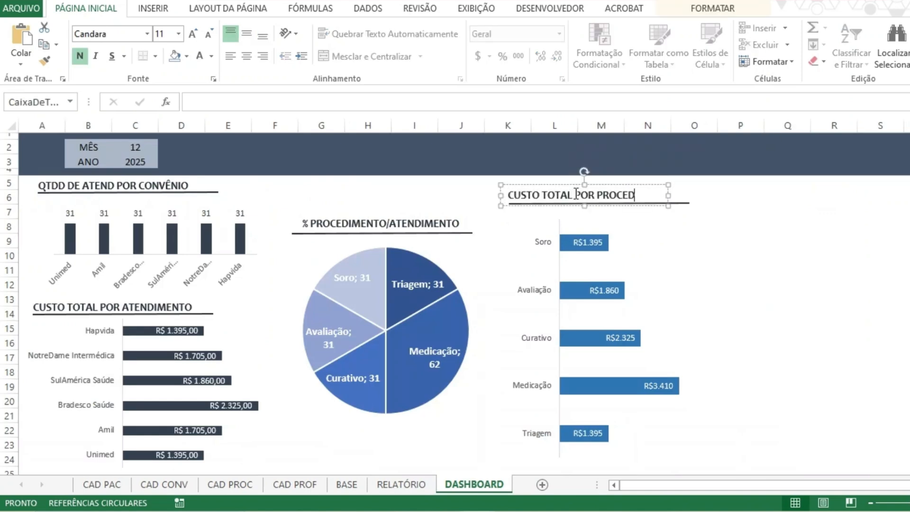
type("IMENTO")
key("Return")
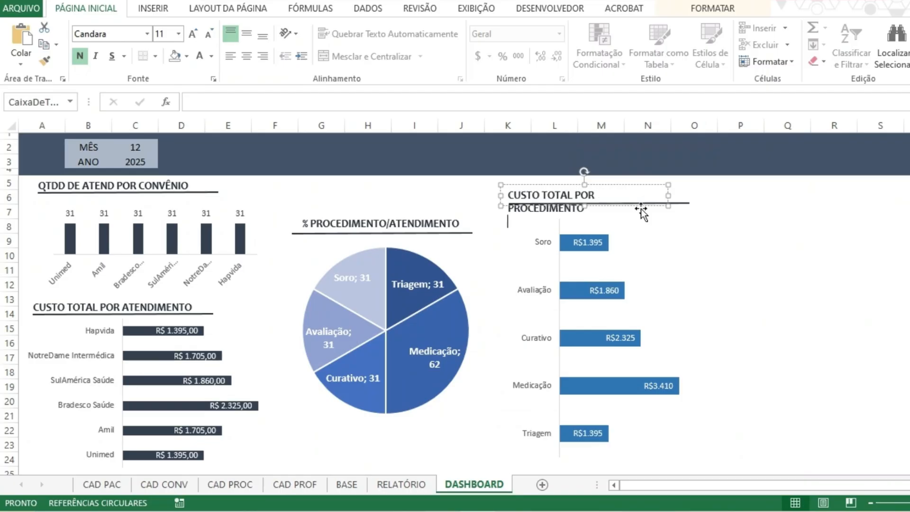
Widen the CUSTO TOTAL POR PROCEDIMENTO title's text box so the title fits on one line.
left_click_drag(668, 195, 688, 195)
left_click(727, 270)
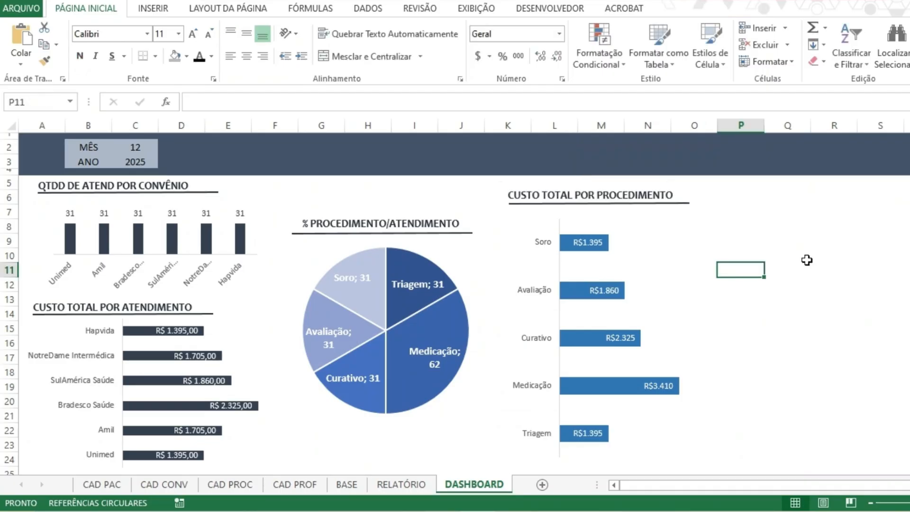
left_click(694, 328)
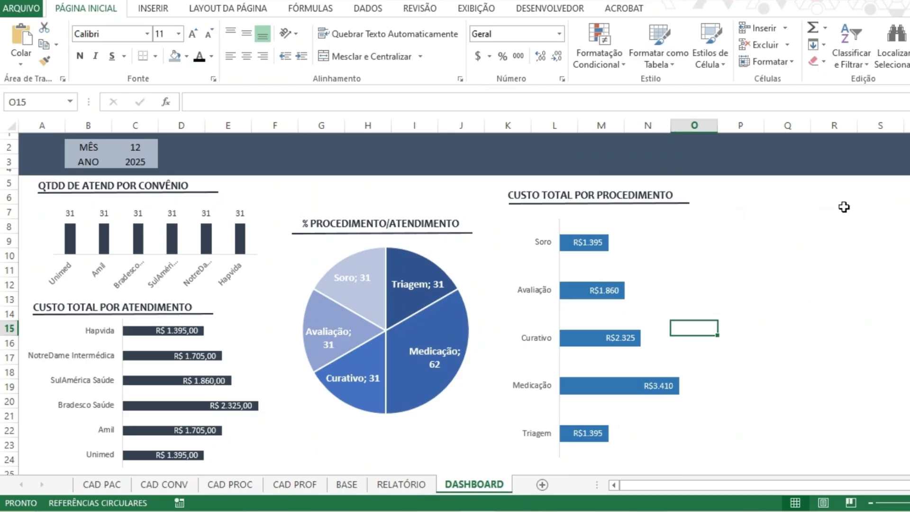
left_click(751, 324)
left_click_drag(751, 324, 908, 307)
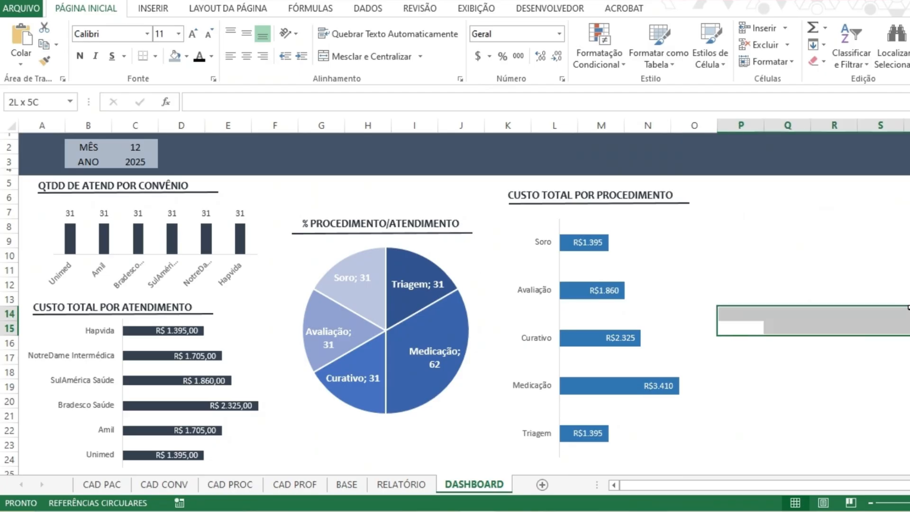
left_click_drag(739, 212, 905, 271)
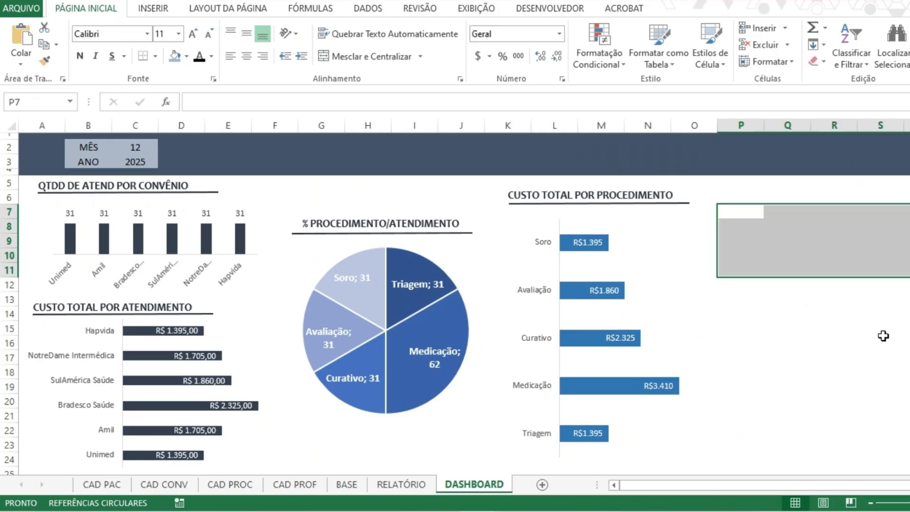
left_click_drag(739, 357, 907, 400)
left_click(803, 284)
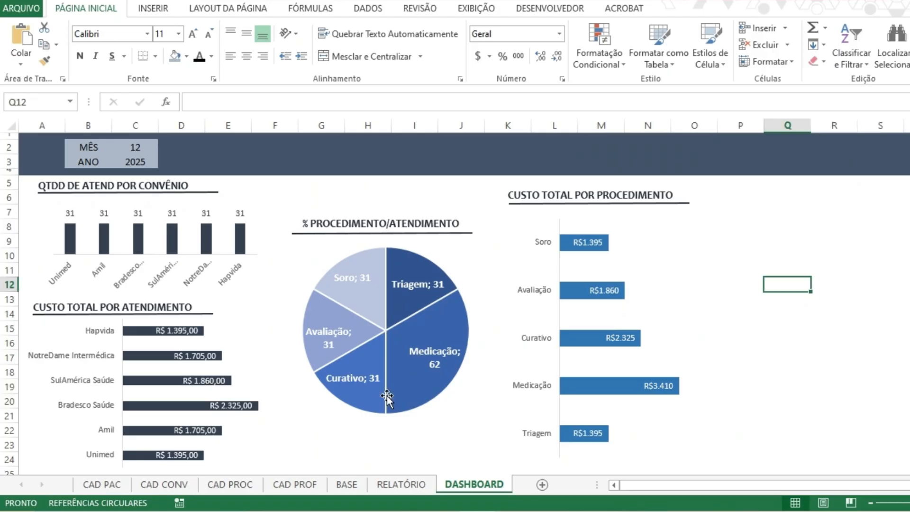
Insert a clustered column chart from the Especialista and Valores data in J1:K6 on the RELATÓRIO sheet.
key("ctrl+Page_Up")
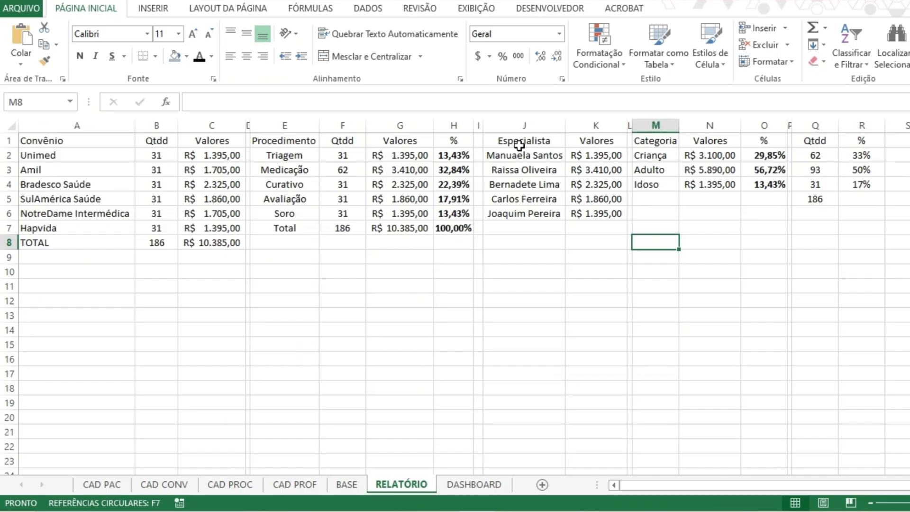
left_click_drag(520, 145, 596, 216)
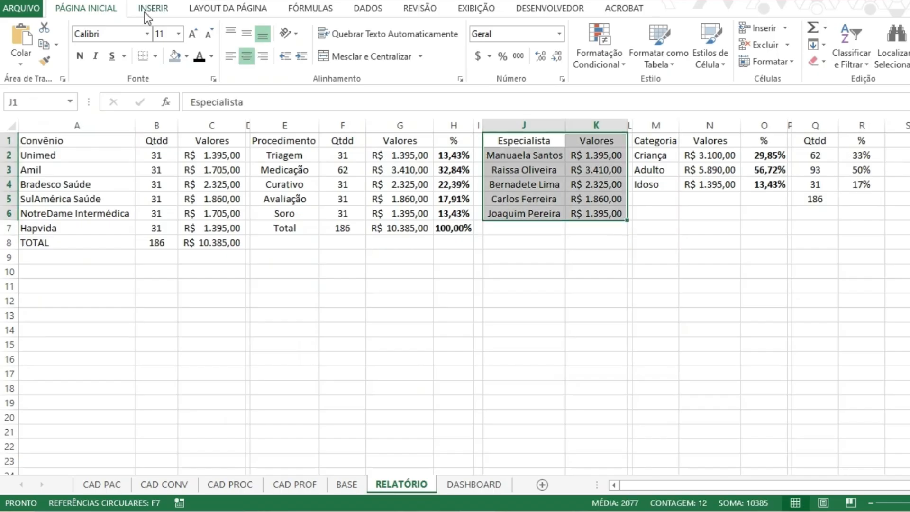
left_click(145, 11)
left_click(387, 36)
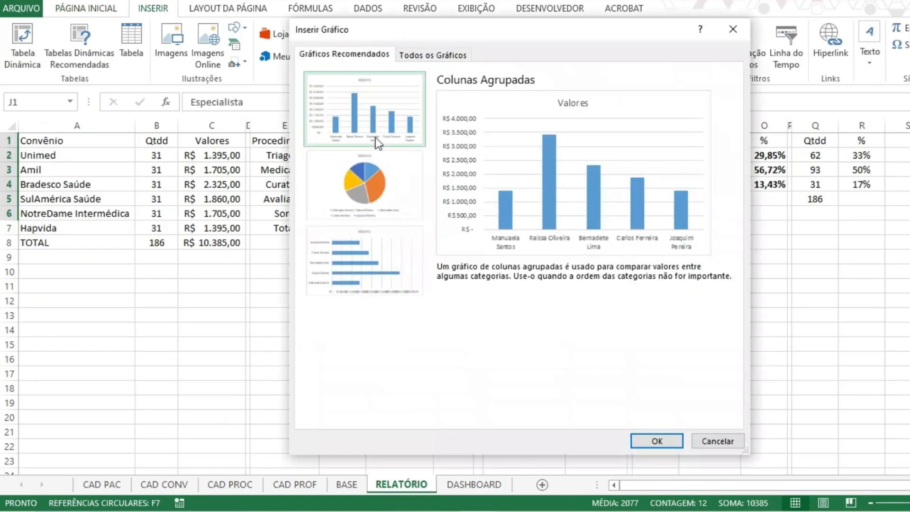
left_click(374, 256)
left_click(370, 131)
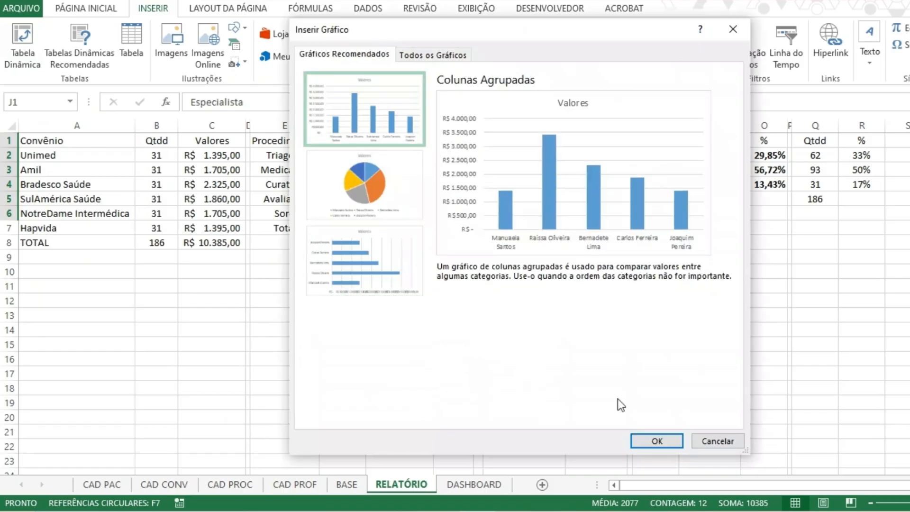
left_click(665, 436)
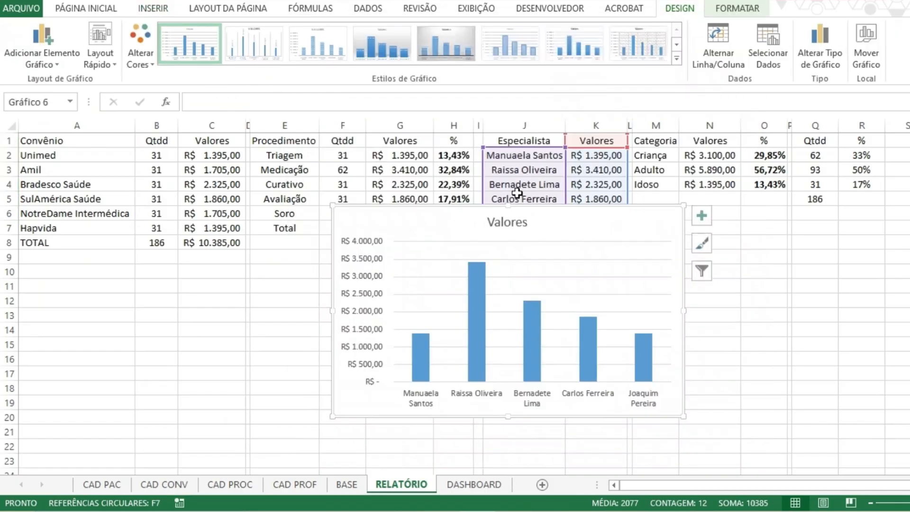
Cut the specialist column chart from RELATÓRIO, paste it on DASHBOARD and place it beside the CUSTO TOTAL POR PROCEDIMENTO chart.
key("Delete")
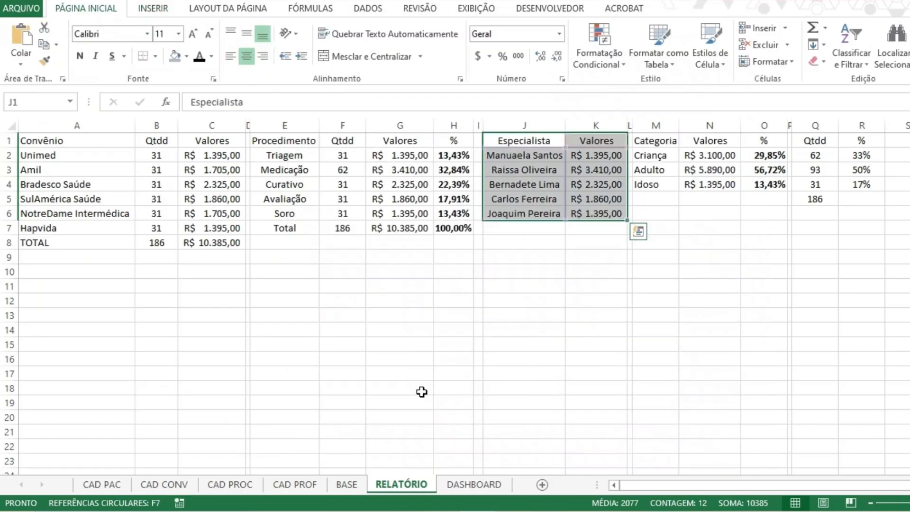
left_click(474, 484)
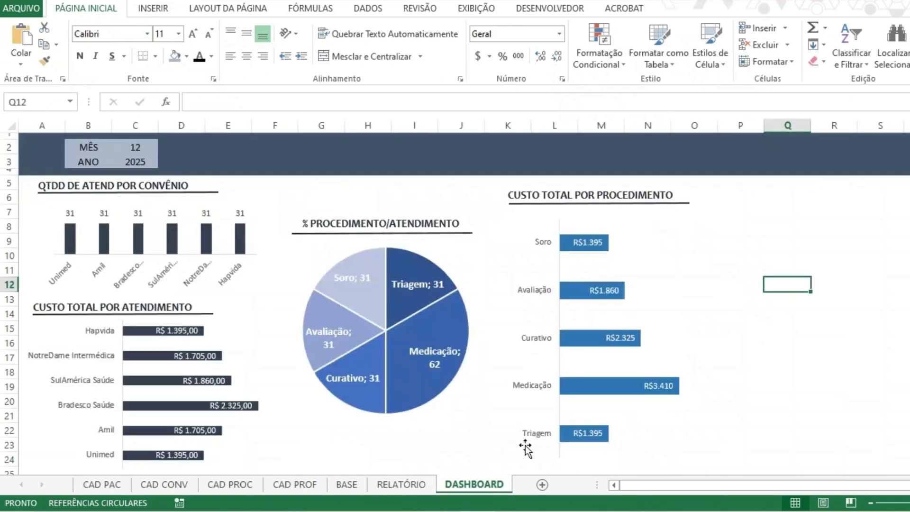
key("ctrl+v")
left_click_drag(776, 357, 665, 266)
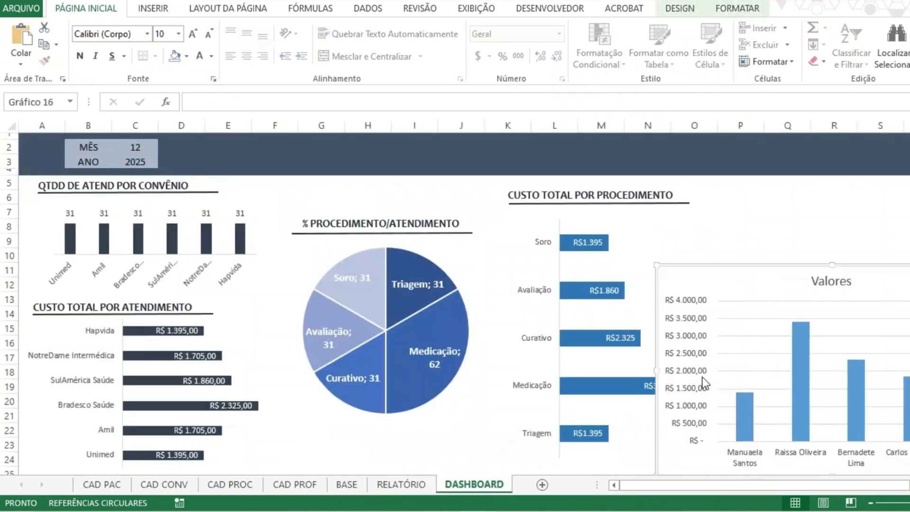
Remove the value axis, the Valores title and the gridlines from the specialist chart, narrowing the chart to fit beside the procedure chart.
left_click(702, 377)
key("Delete")
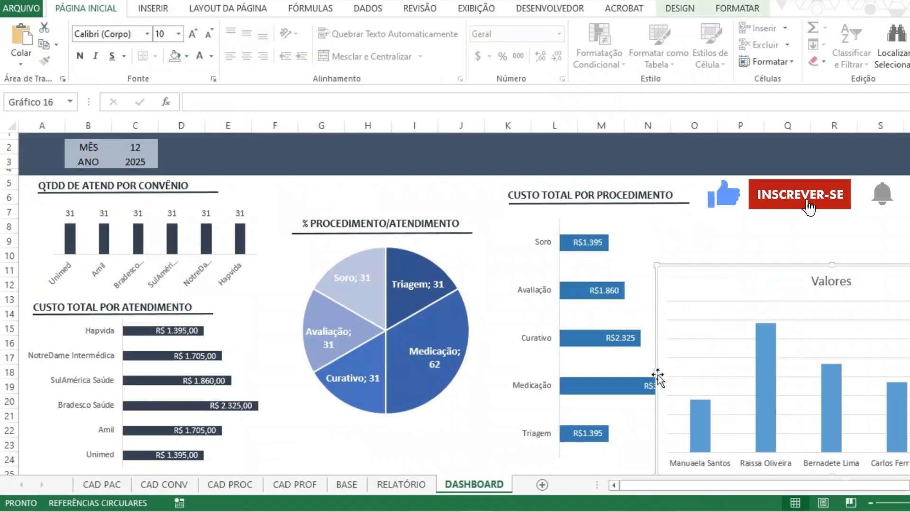
left_click_drag(657, 372, 761, 371)
left_click_drag(852, 264, 799, 255)
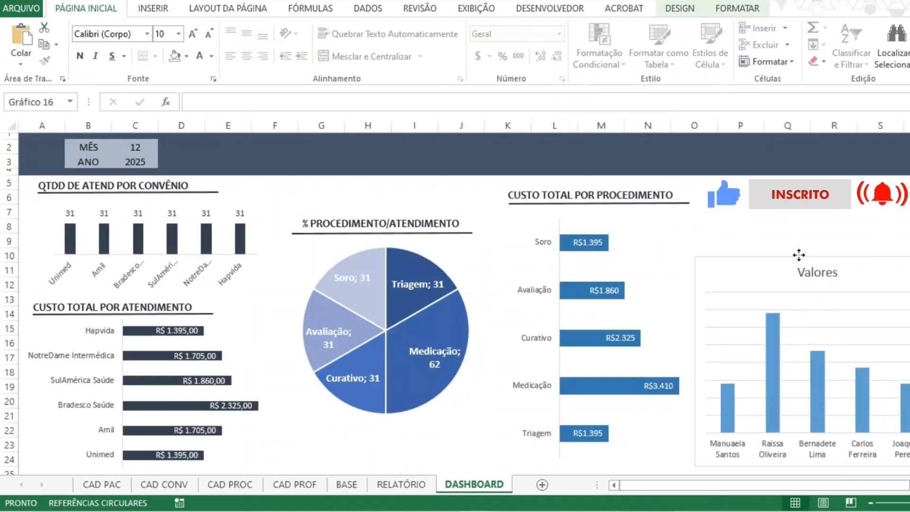
left_click(818, 274)
key("Delete")
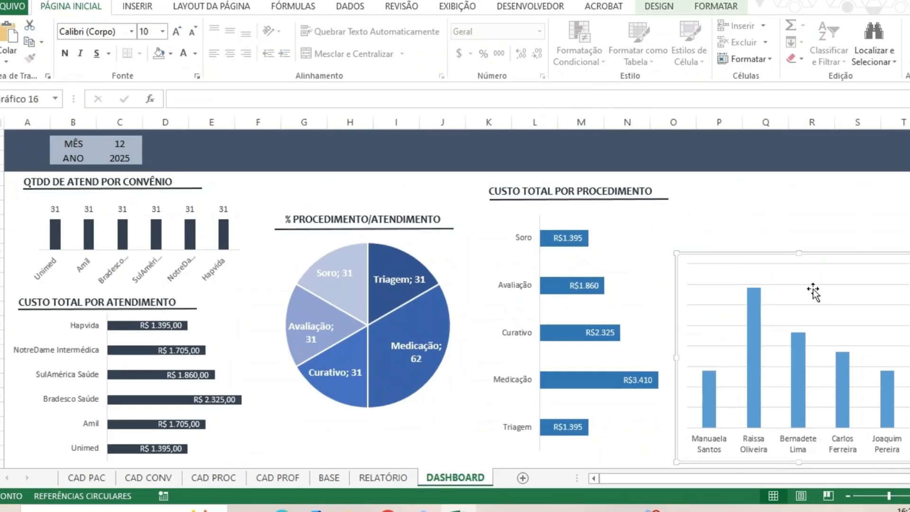
left_click(835, 289)
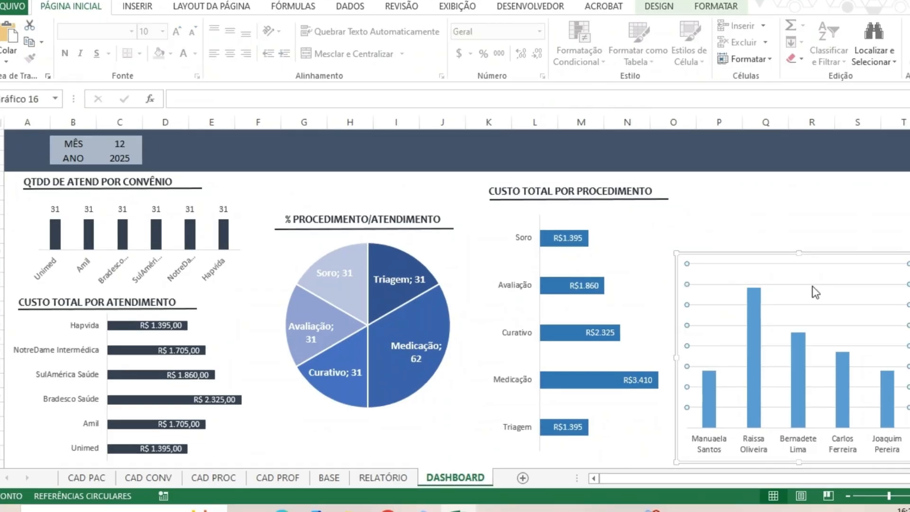
key("Delete")
Shorten the specialist column chart to about 4.58 cm high and remove its outline, keeping it low beside the procedure chart.
left_click_drag(821, 258, 844, 327)
left_click(720, 12)
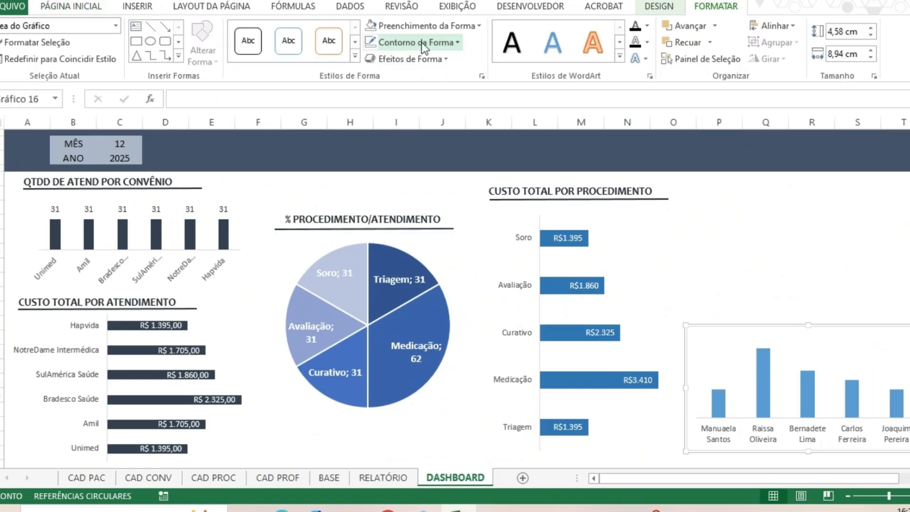
left_click(422, 42)
left_click(422, 25)
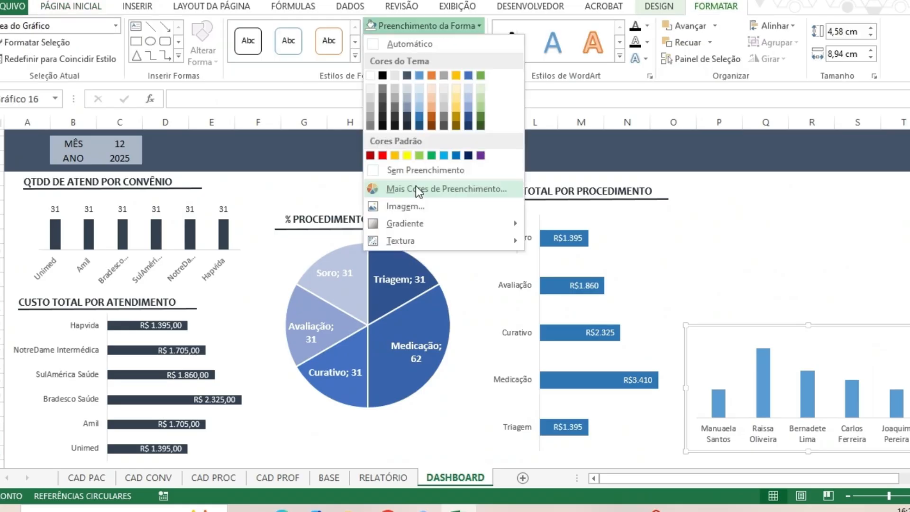
left_click(903, 276)
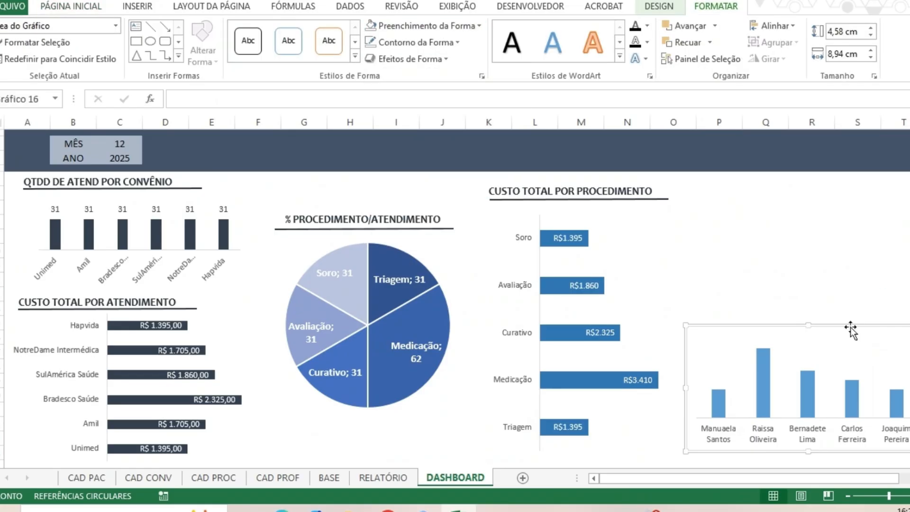
left_click_drag(850, 331, 856, 335)
left_click(768, 408)
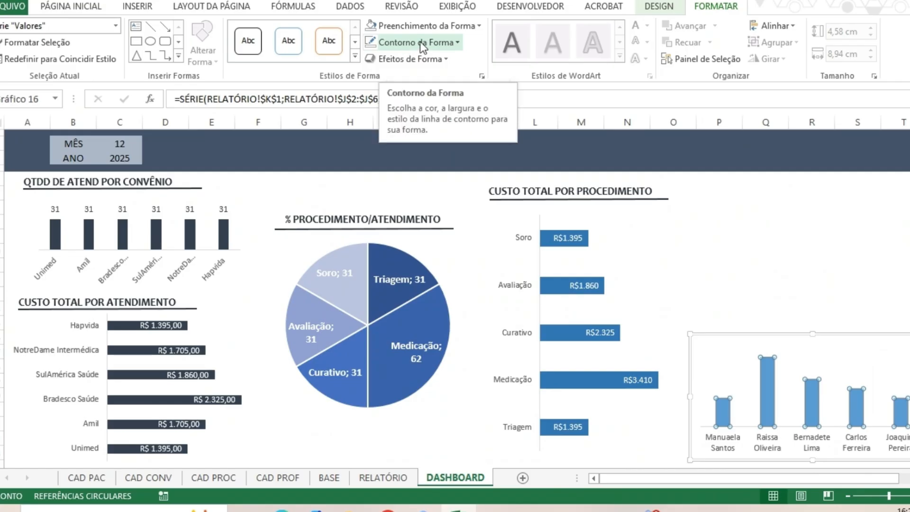
left_click(435, 43)
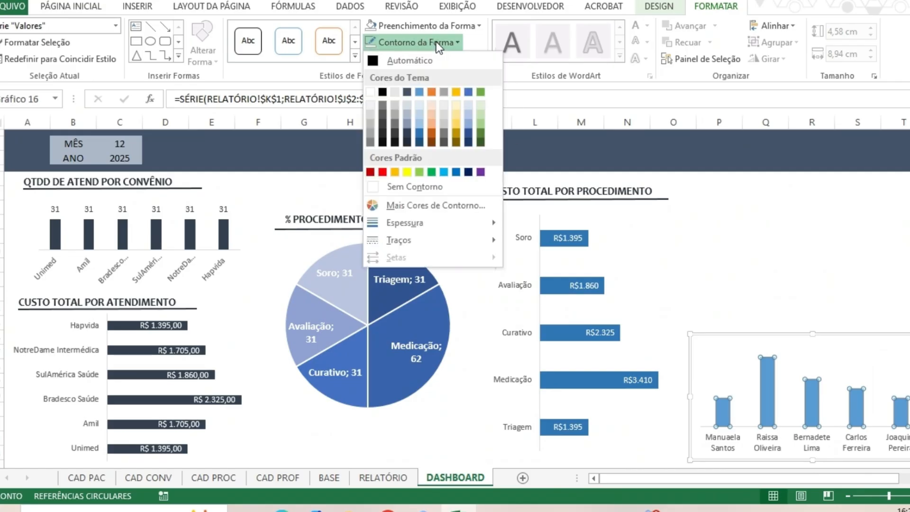
left_click(792, 243)
left_click(672, 236)
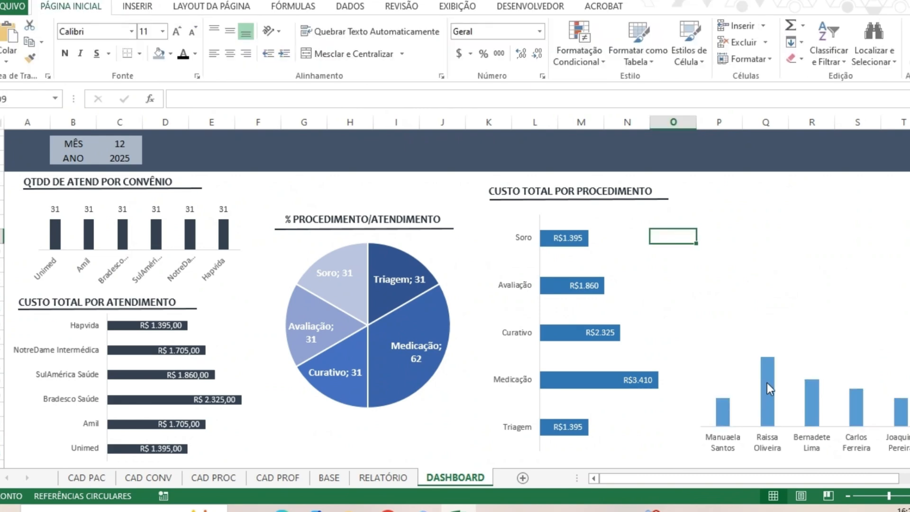
Fill the specialist chart's columns with the lightest blue theme shade.
left_click(767, 383)
left_click(420, 26)
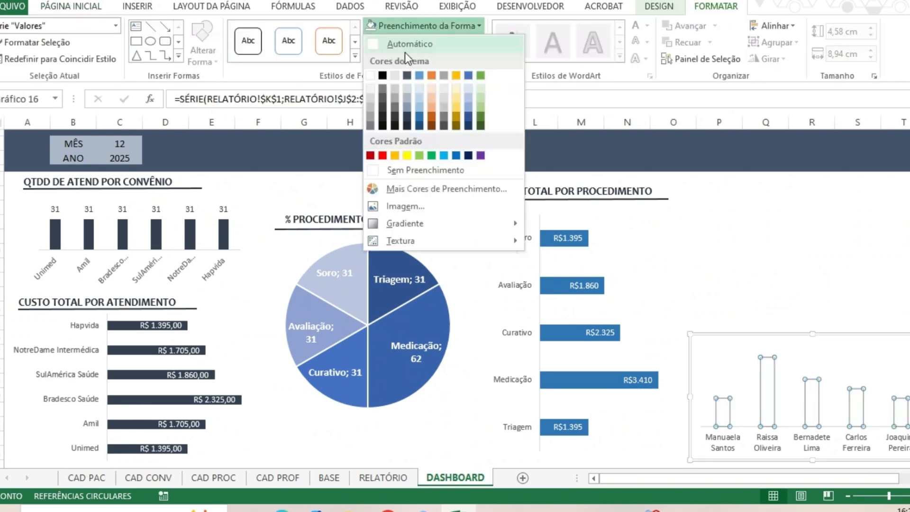
left_click(420, 93)
left_click(765, 157)
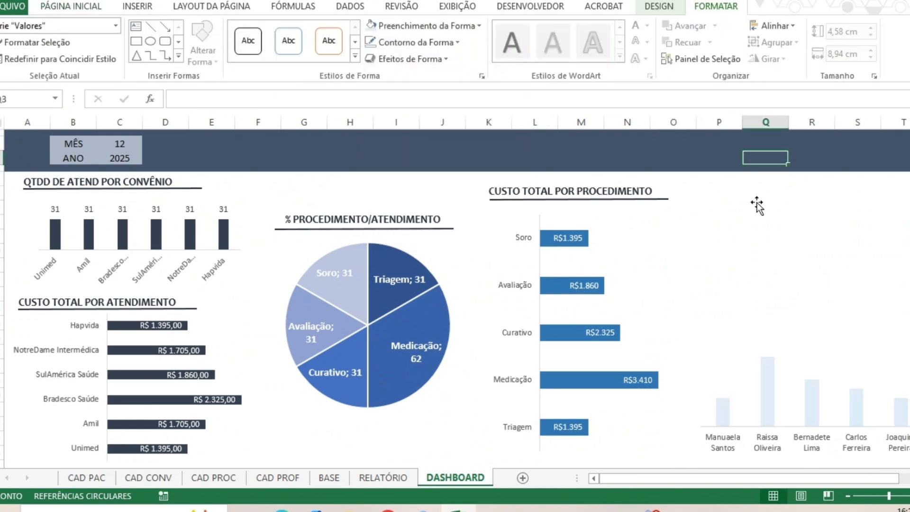
Outline the specialist chart's columns in a darker blue theme shade.
left_click(770, 403)
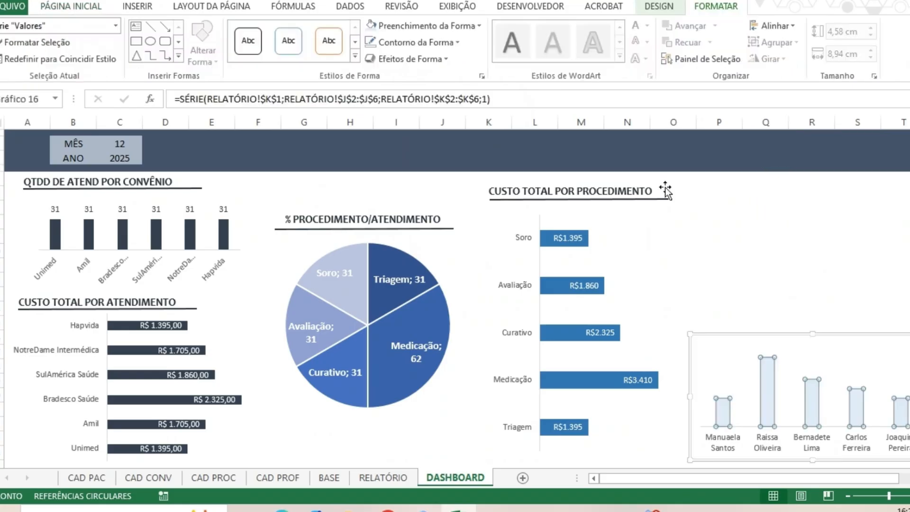
left_click(417, 43)
left_click(420, 135)
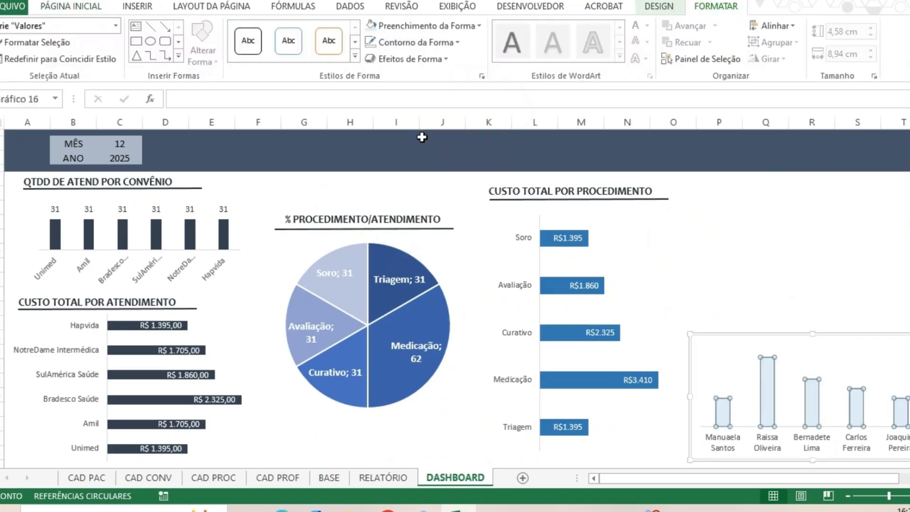
left_click(811, 280)
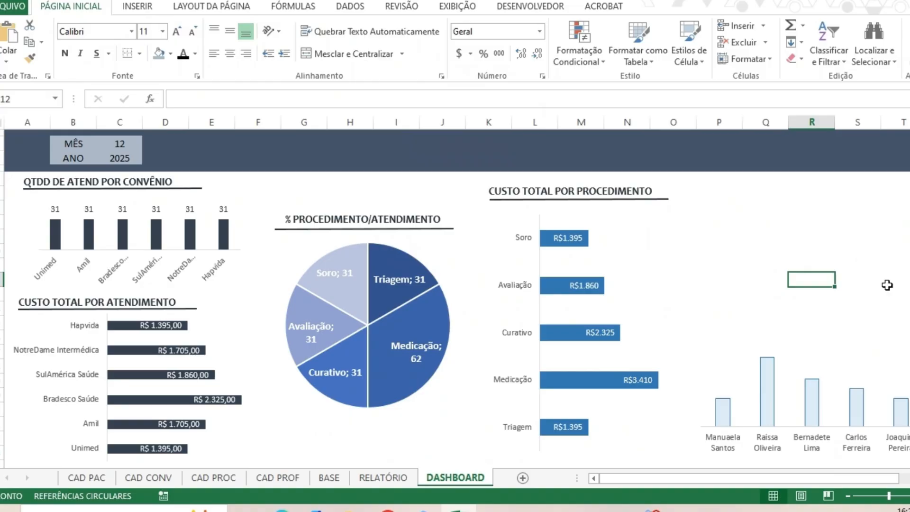
Reduce the specialist chart's height to about 3.84 cm and add data labels to its columns.
left_click(810, 385)
left_click_drag(811, 354, 829, 353)
right_click(760, 402)
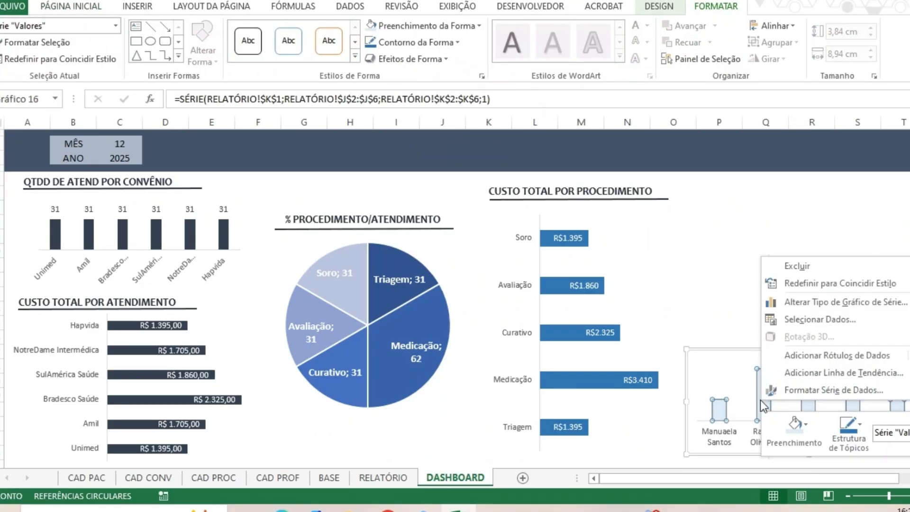
left_click(832, 356)
left_click(819, 366)
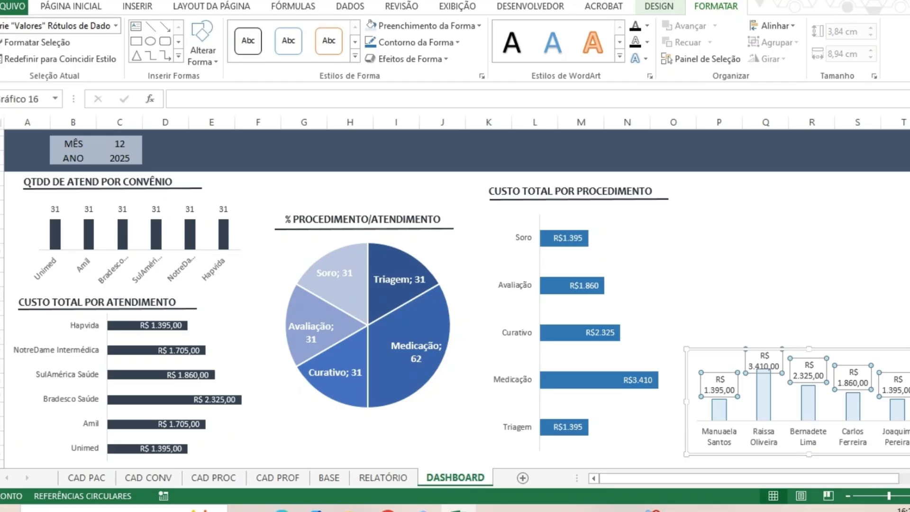
Resize the specialist chart to about 10.08 cm wide and 3.39 cm high so its value labels fit on single lines.
left_click(698, 433)
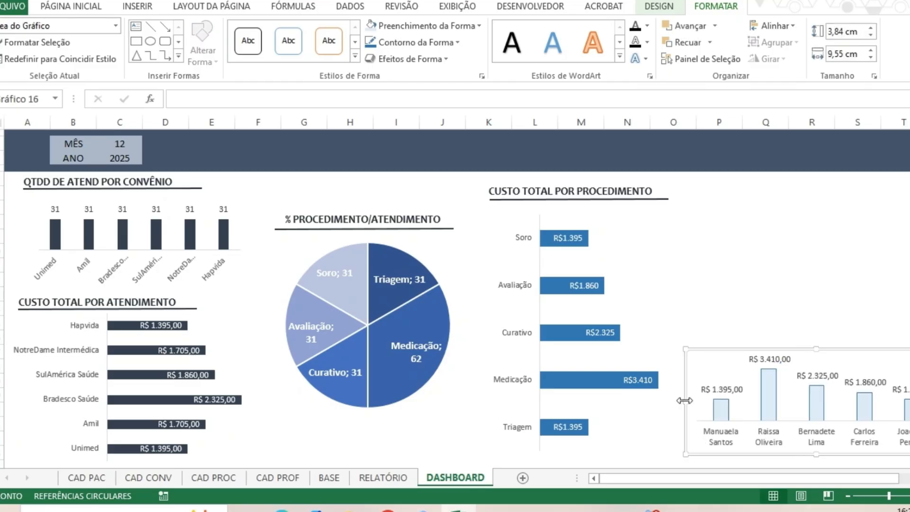
left_click_drag(684, 400, 671, 401)
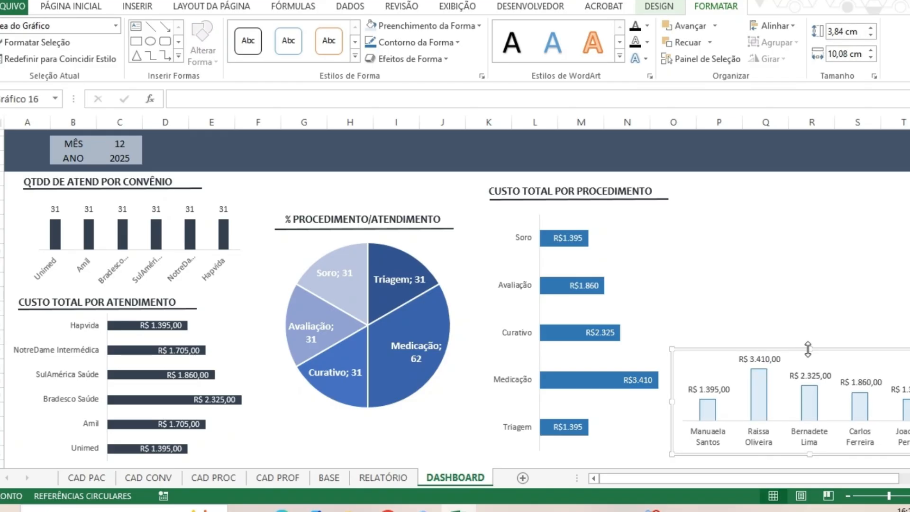
left_click_drag(807, 349, 846, 366)
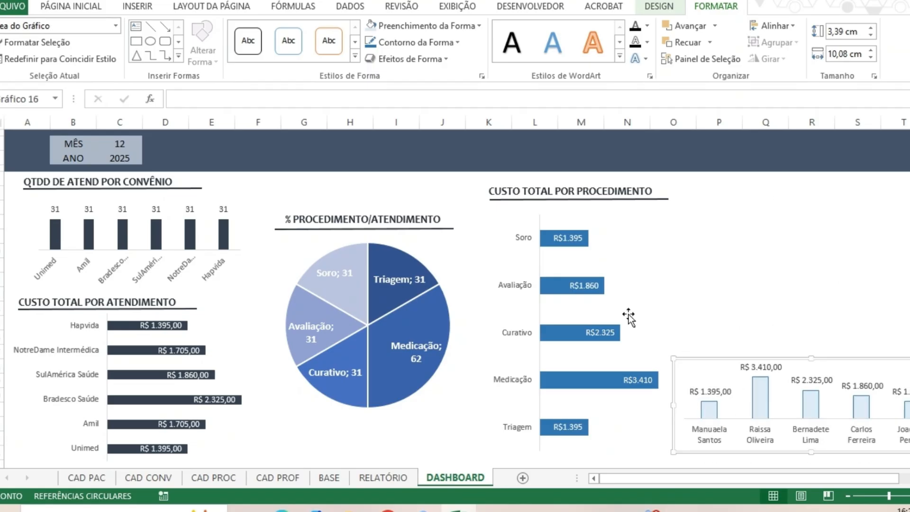
Shift the procedure cost chart slightly left and move its title with the underline up to just beneath the header band.
left_click(680, 330)
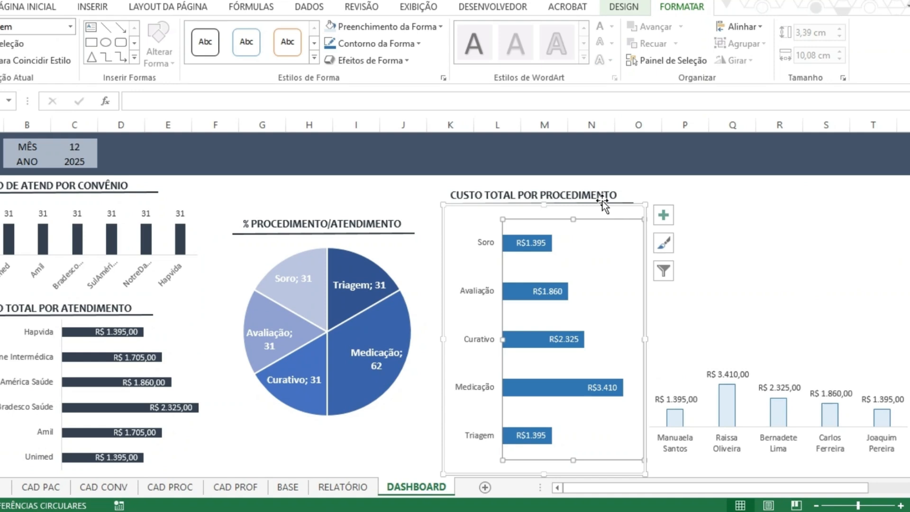
left_click_drag(602, 204, 587, 204)
left_click(584, 201)
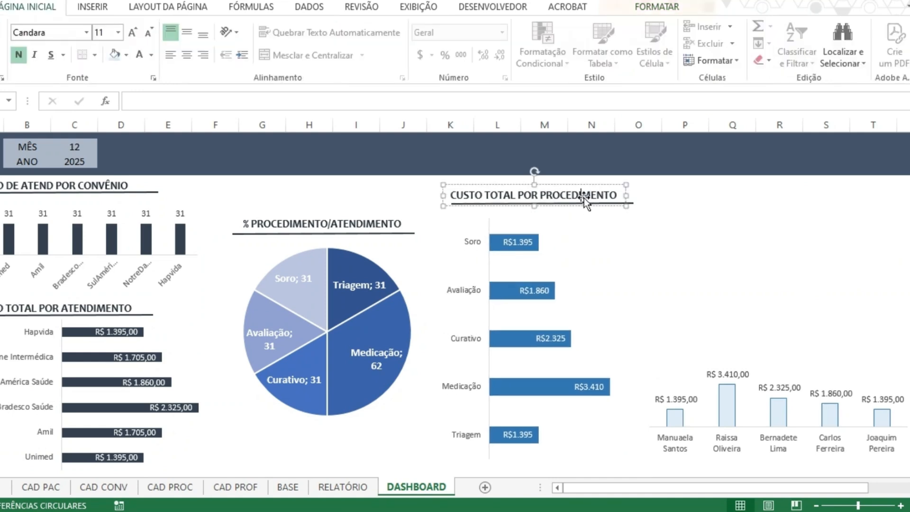
left_click(634, 204, "ctrl")
mouse_move(598, 186)
left_mouse_down()
mouse_move(576, 192)
mouse_move(586, 172)
left_mouse_up()
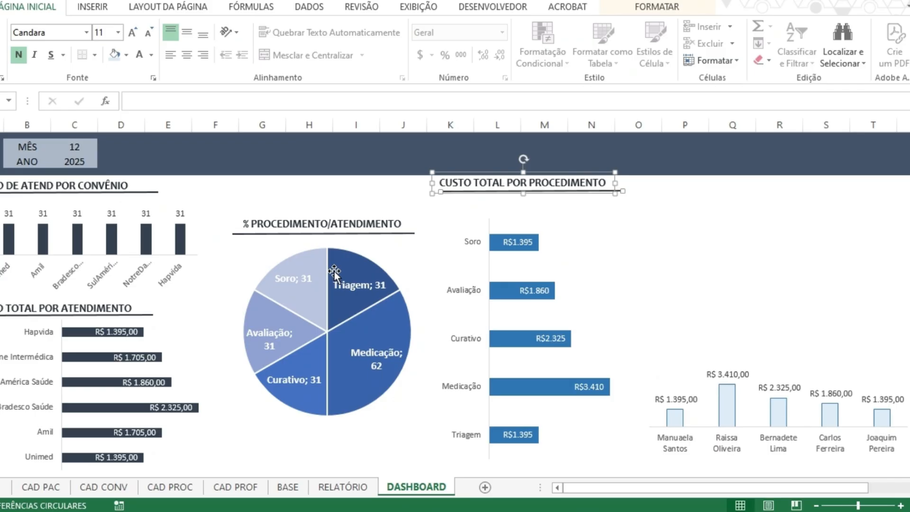
mouse_move(401, 312)
Move the specialist chart slightly left, closer to the procedure cost chart.
left_click(814, 364)
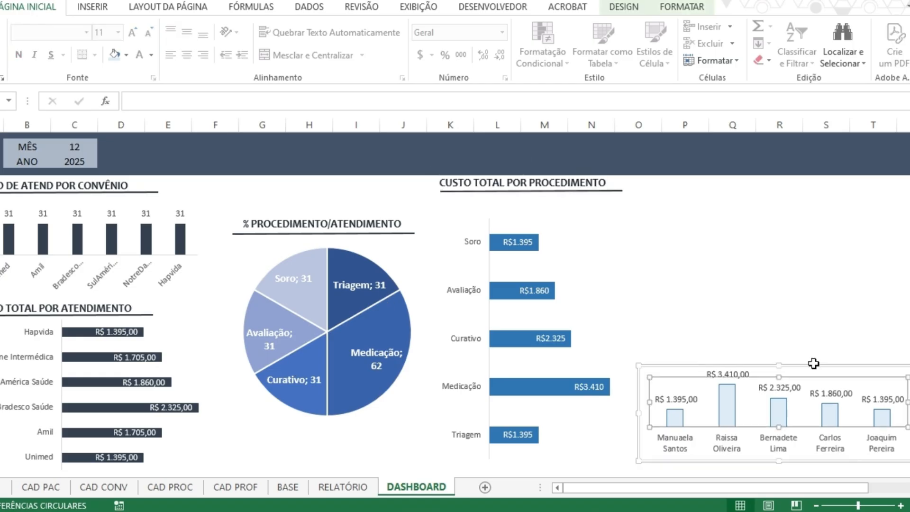
left_click(813, 362)
left_click_drag(812, 372, 800, 368)
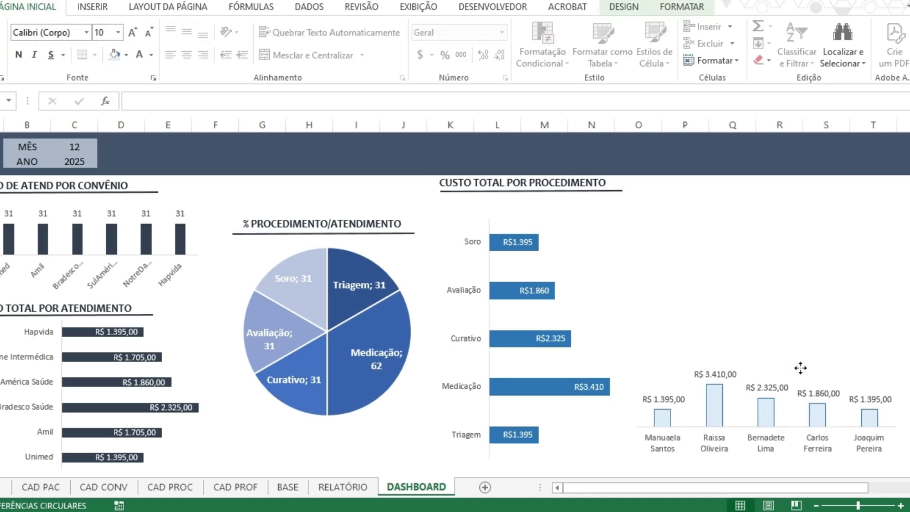
left_click(806, 315)
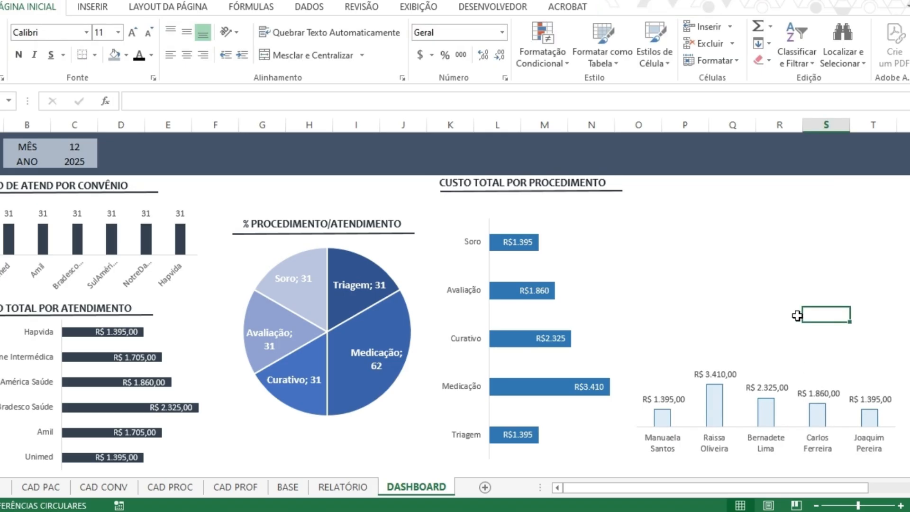
Copy the CUSTO TOTAL POR PROCEDIMENTO title and its underline to just above the specialist chart.
left_click(486, 183)
left_click(616, 182)
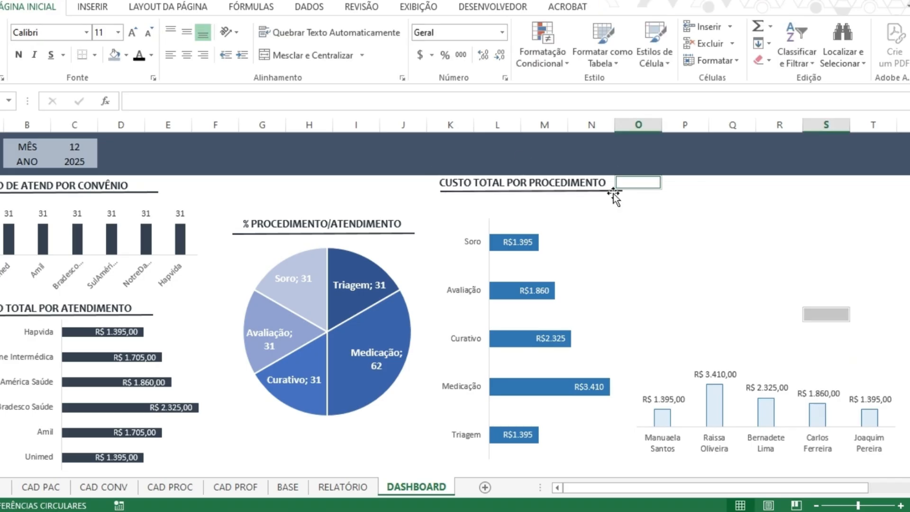
left_click(614, 193)
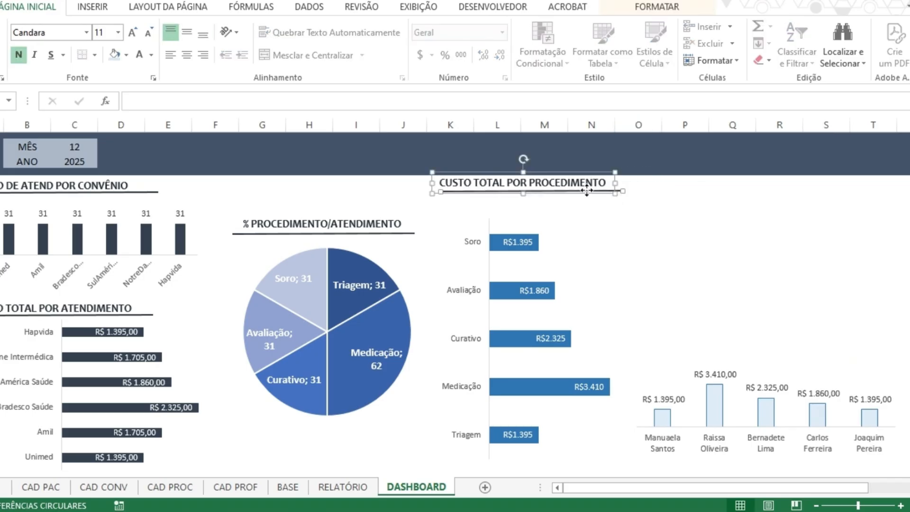
left_click_drag(586, 190, 774, 359)
Change the copied title to CUSTO TOTAL PAGO POR ESPECIALISTA and widen its text box to fit on one line.
left_click(707, 346)
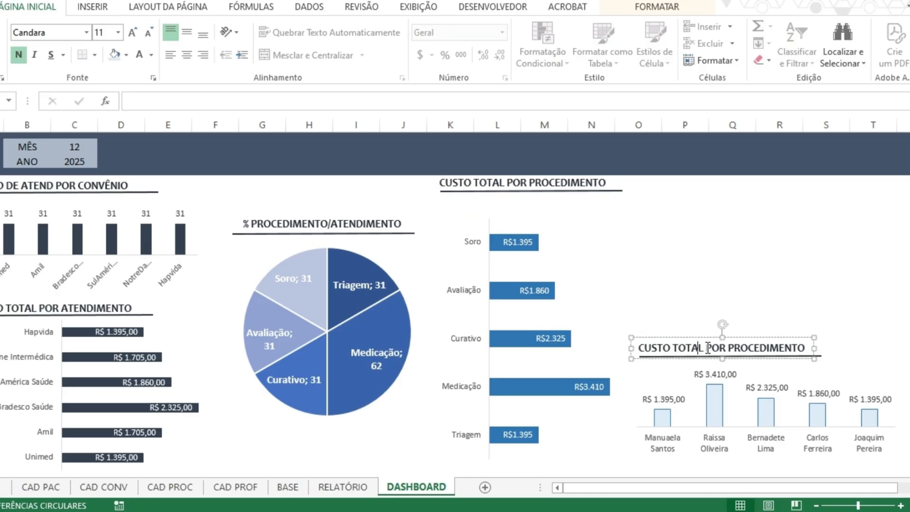
left_click_drag(707, 347, 805, 348)
type("PAGO")
type("POR ES")
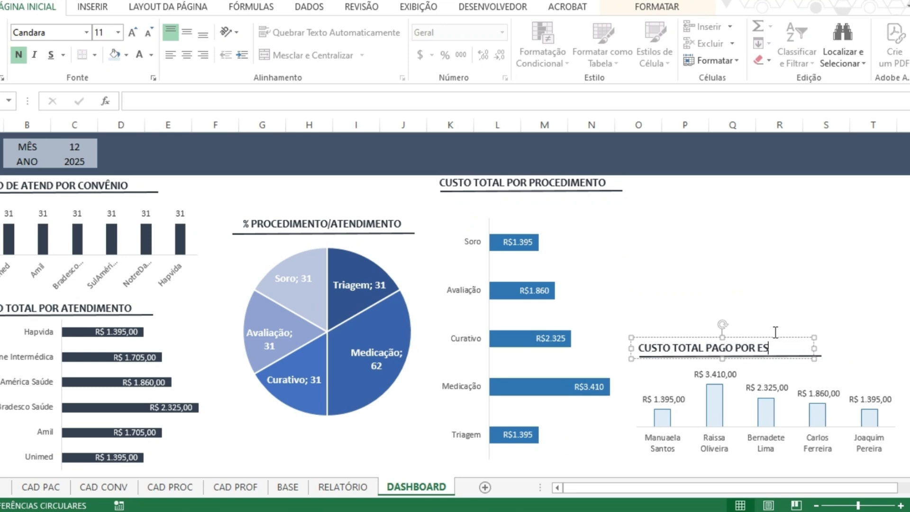
type("PECIALISTA")
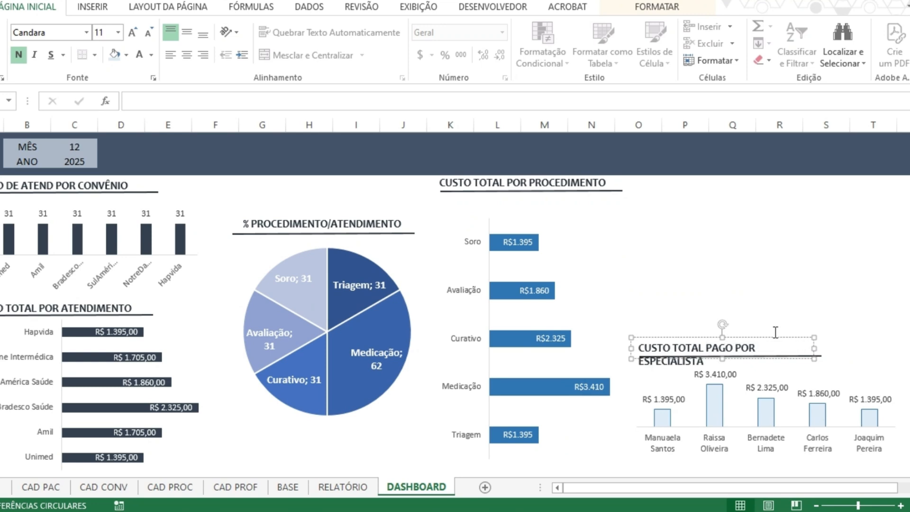
left_click(820, 360)
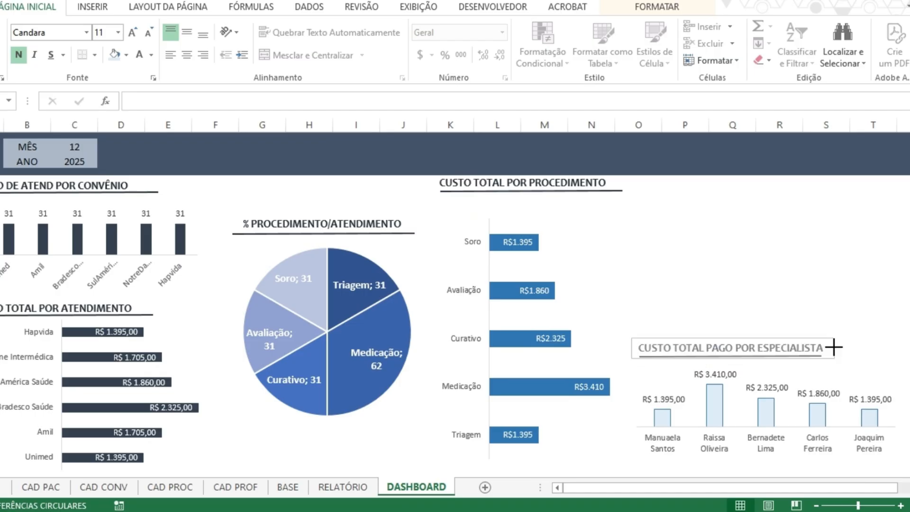
left_click(852, 329)
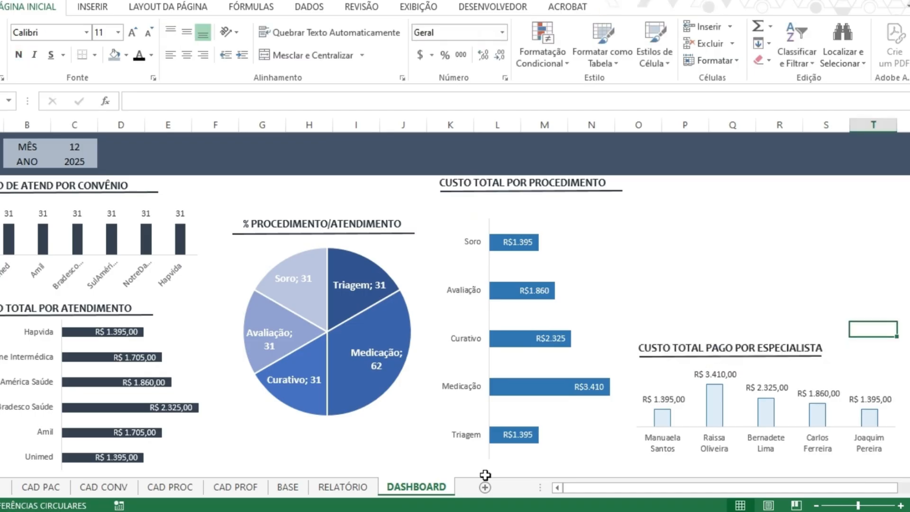
Insert the recommended pie chart from the Categoria names and their adjacent % values in M1:M4 and O1:O4 on the RELATÓRIO sheet.
left_click(355, 493)
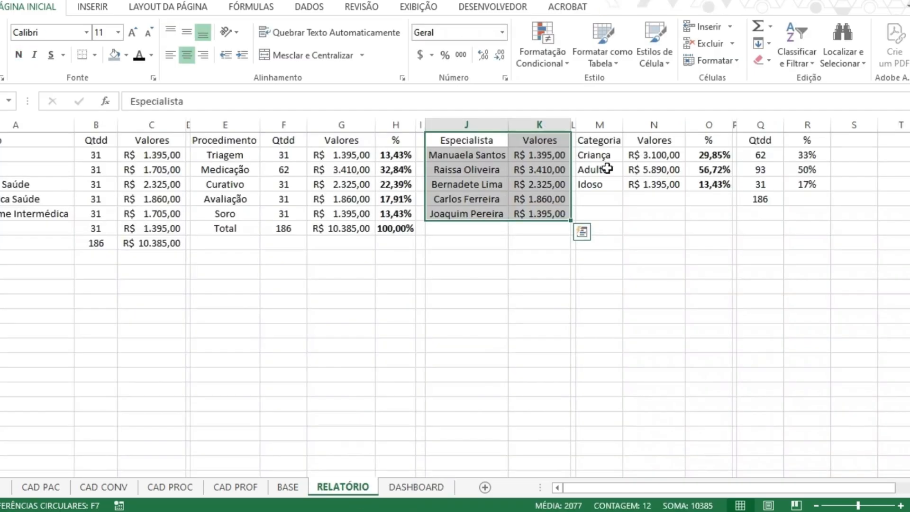
left_click_drag(591, 139, 600, 183)
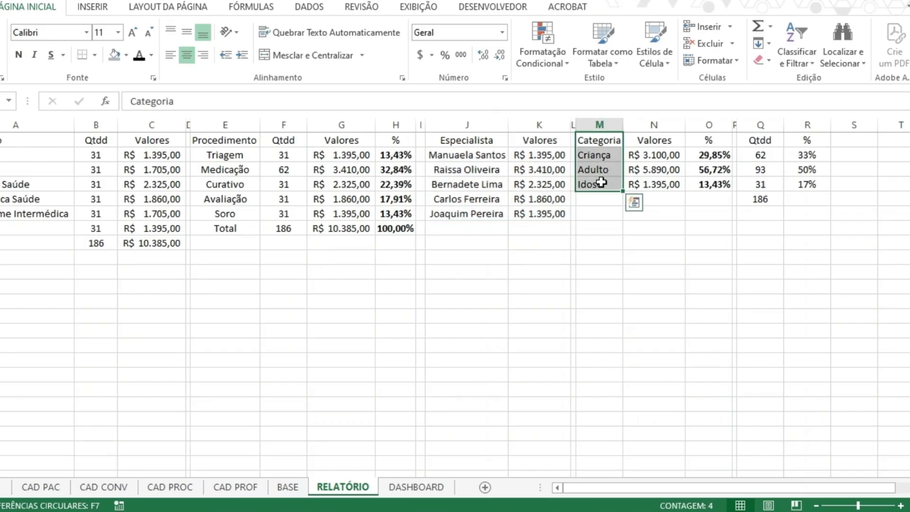
left_click_drag(709, 140, 713, 183)
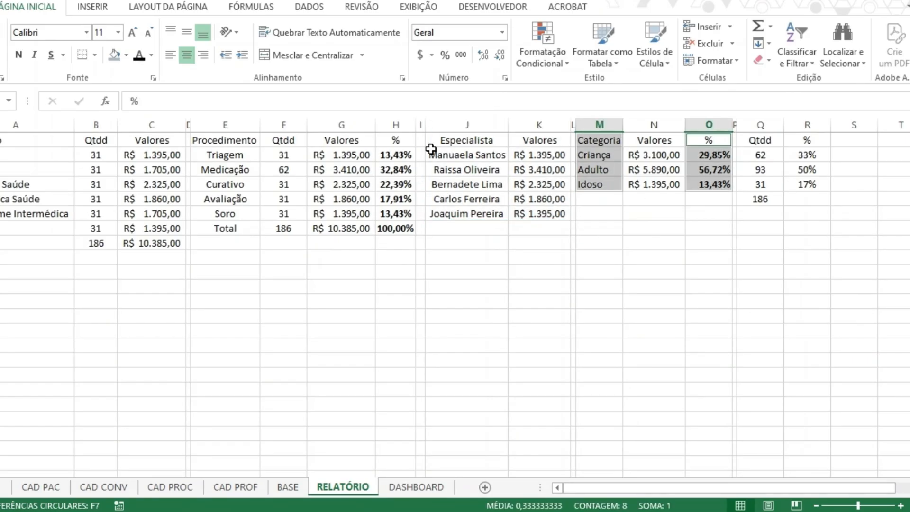
left_click(92, 10)
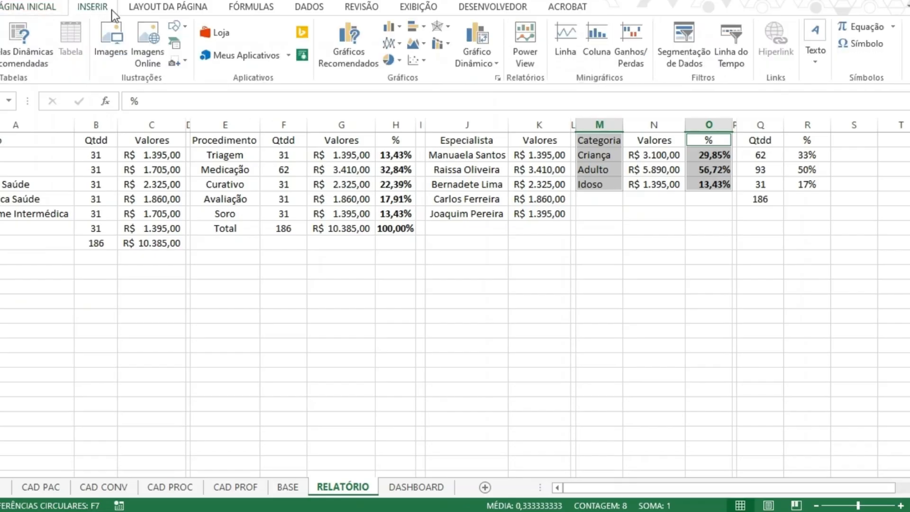
left_click(354, 55)
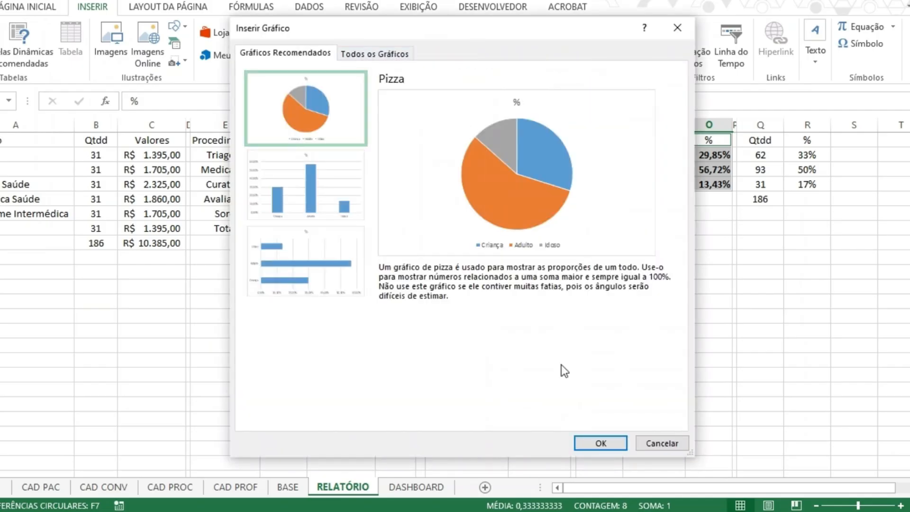
left_click(604, 441)
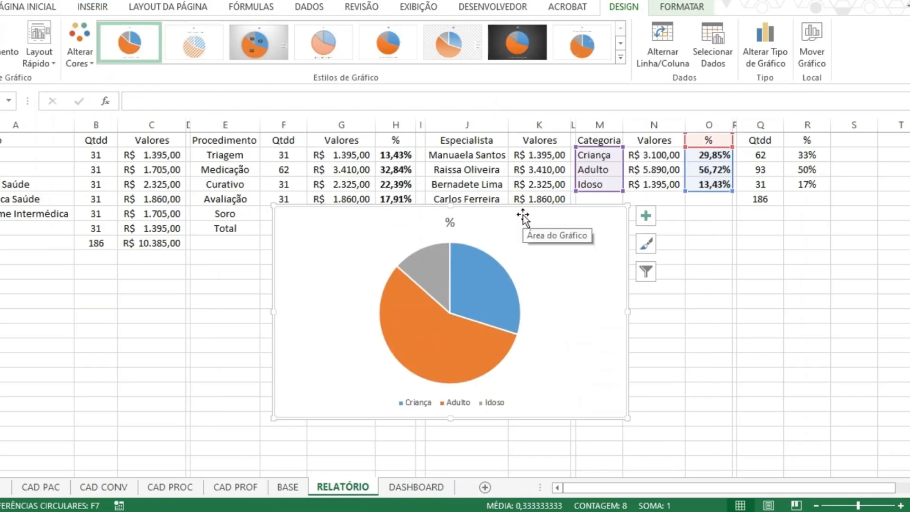
Move the category pie chart to the DASHBOARD sheet, above the specialist chart, and resize it to about 7.22 cm wide and 4.95 cm high.
key("Delete")
left_click(415, 487)
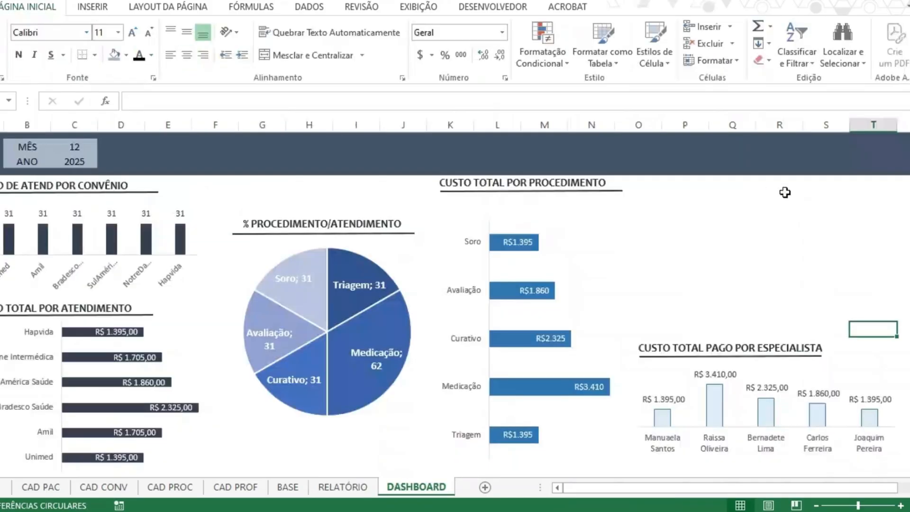
key("ctrl+v")
left_click_drag(882, 327, 550, 148)
left_click_drag(895, 364, 820, 327)
Remove the fill and outline from the category pie chart's area.
left_click(681, 7)
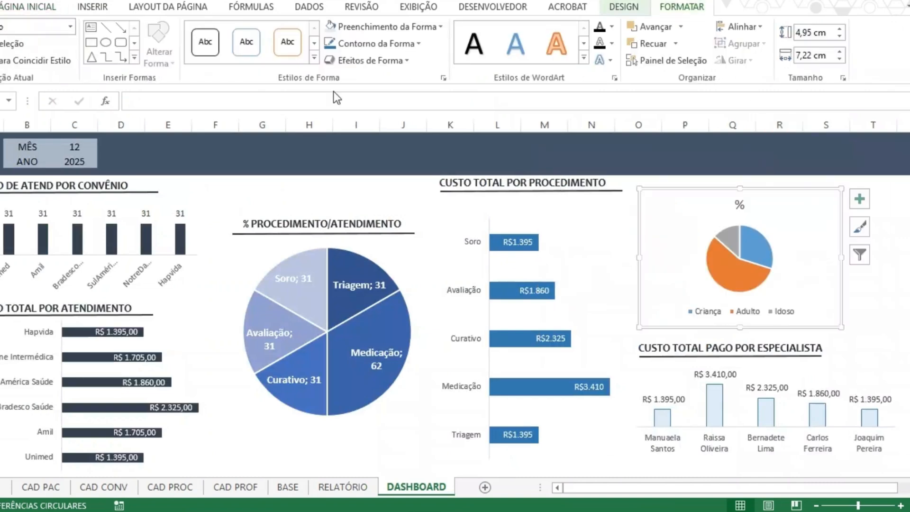
left_click(365, 30)
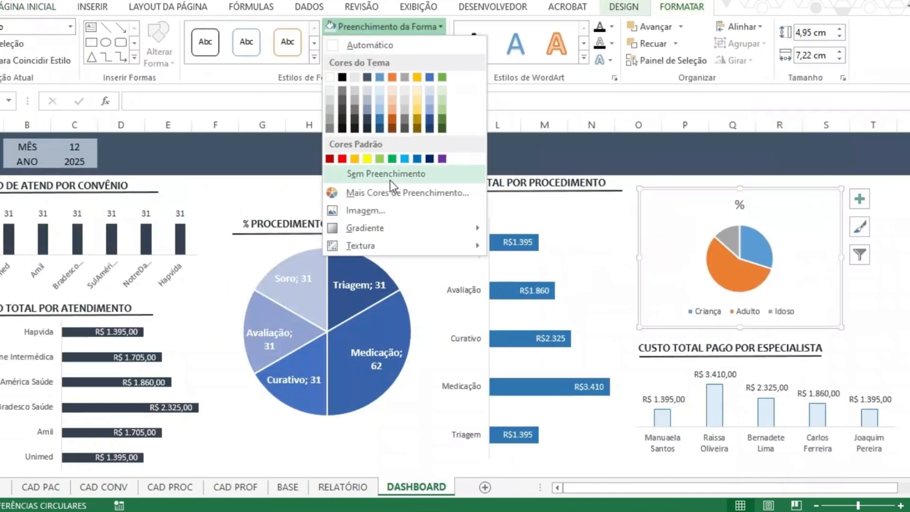
left_click(390, 175)
left_click(375, 45)
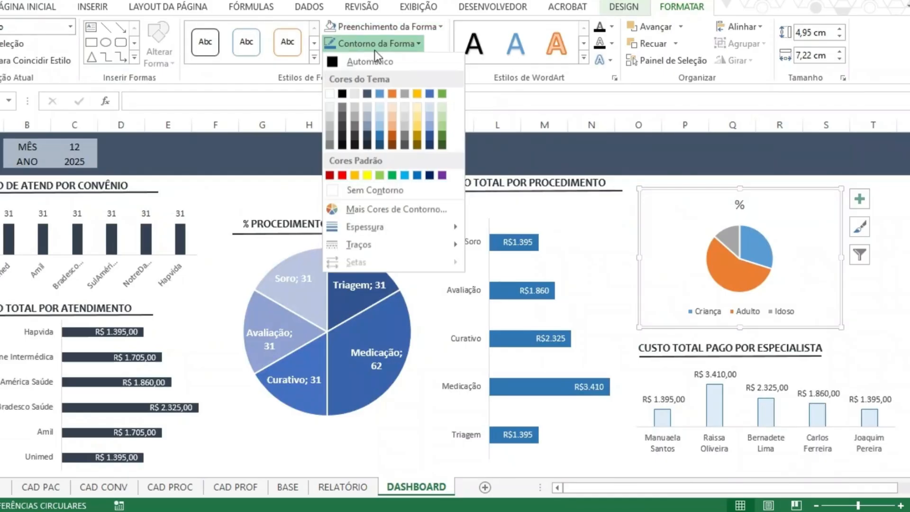
left_click(385, 192)
Apply the chart style with coloured category labels outside the slices to the category pie and delete its % title.
left_click(768, 237)
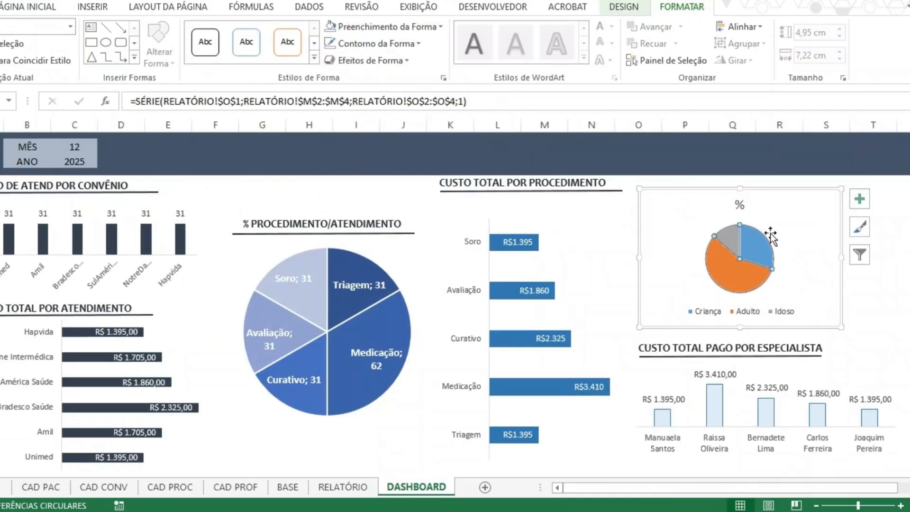
right_click(770, 236)
left_click(624, 7)
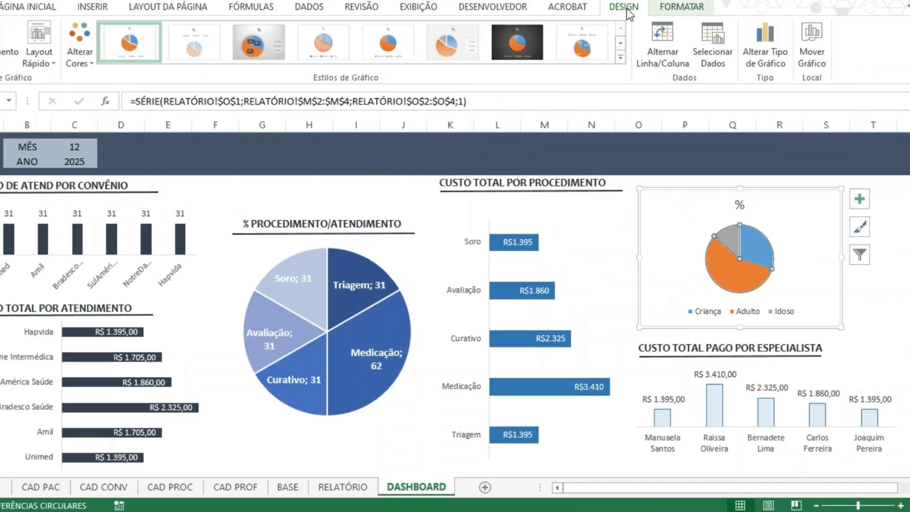
left_click(619, 56)
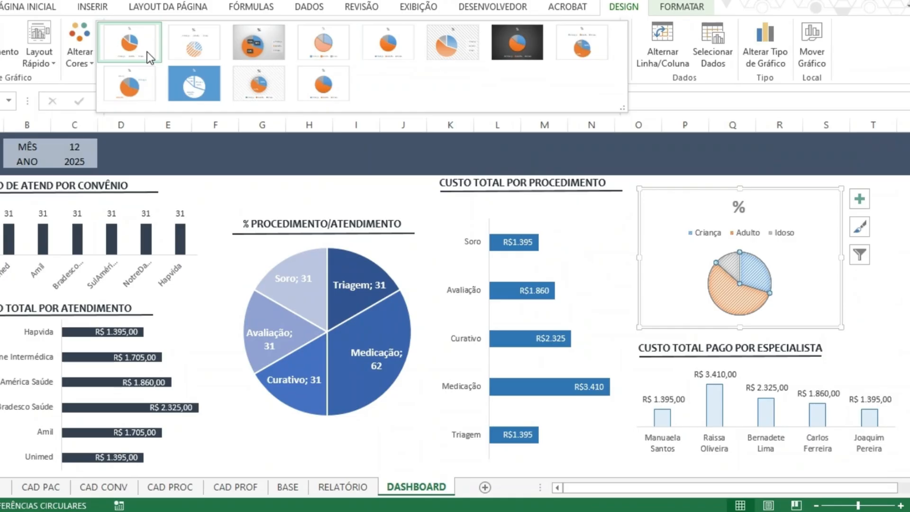
left_click(137, 89)
left_click(746, 205)
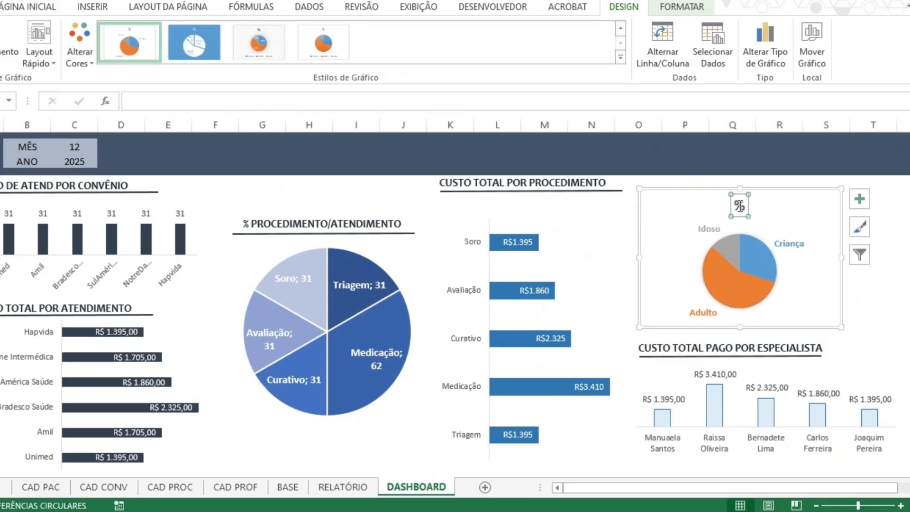
key("Delete")
Remove the outline around the restyled category pie chart.
left_click(675, 6)
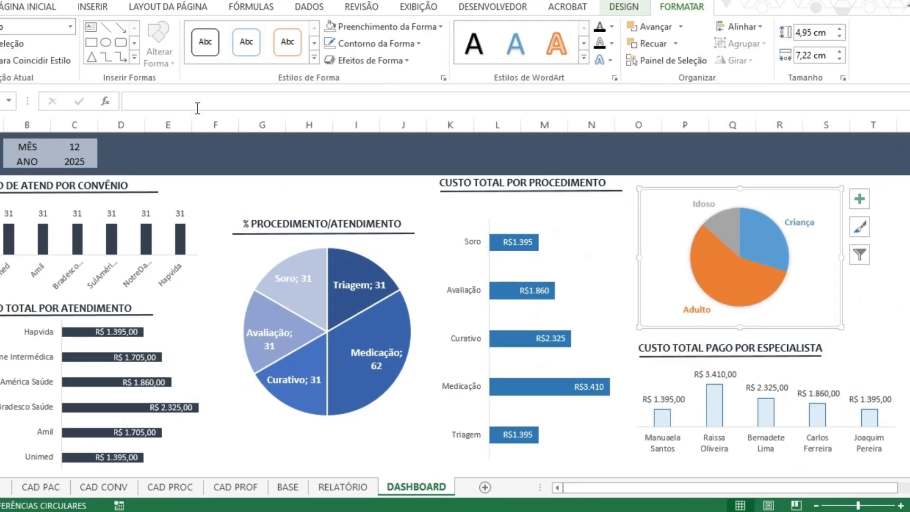
left_click(374, 26)
left_click(371, 39)
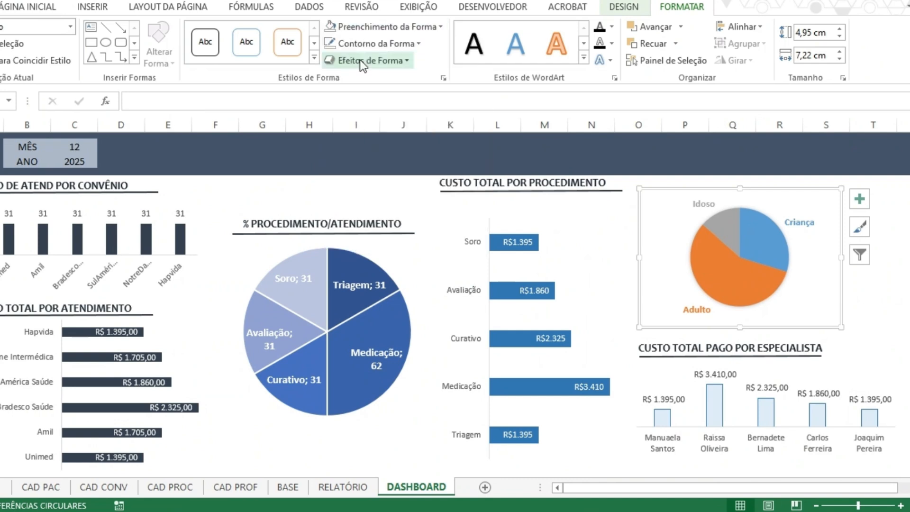
left_click(378, 43)
left_click(372, 178)
left_click(873, 285)
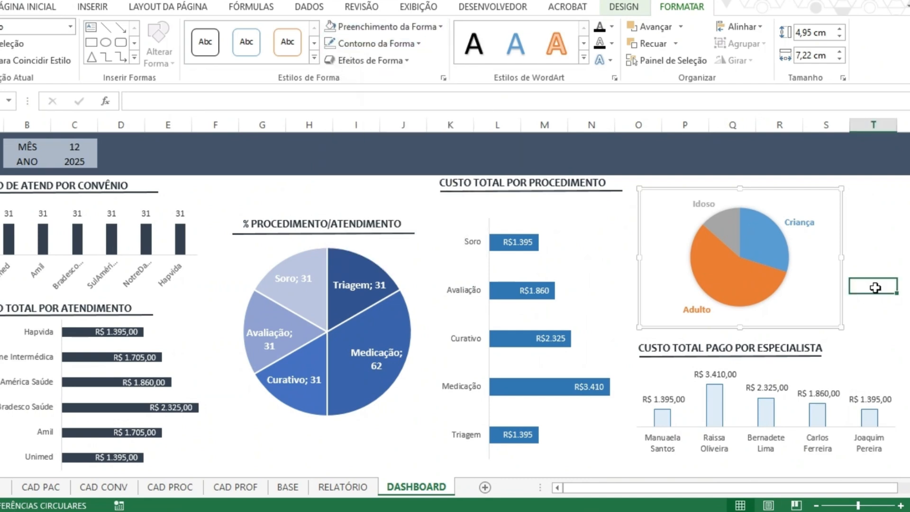
Apply the quick layout with a title, category names and percentage labels to the category pie chart.
left_click(776, 288)
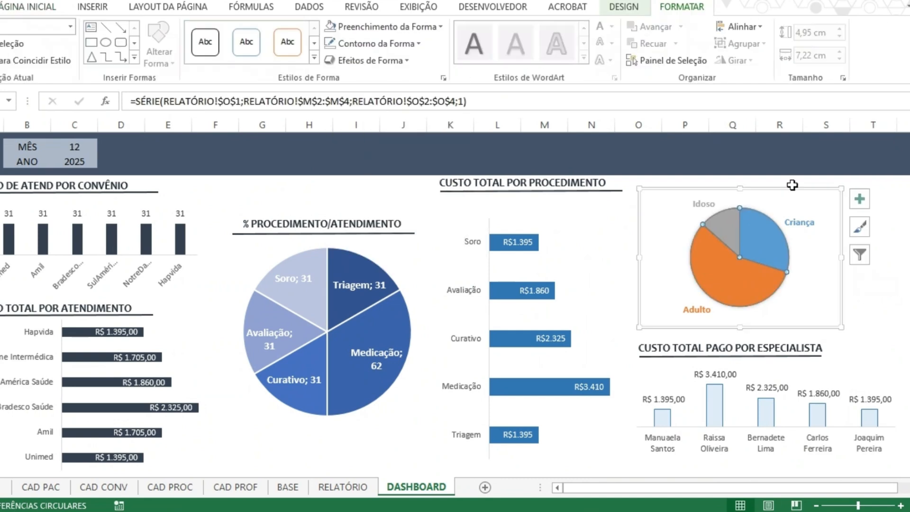
right_click(763, 220)
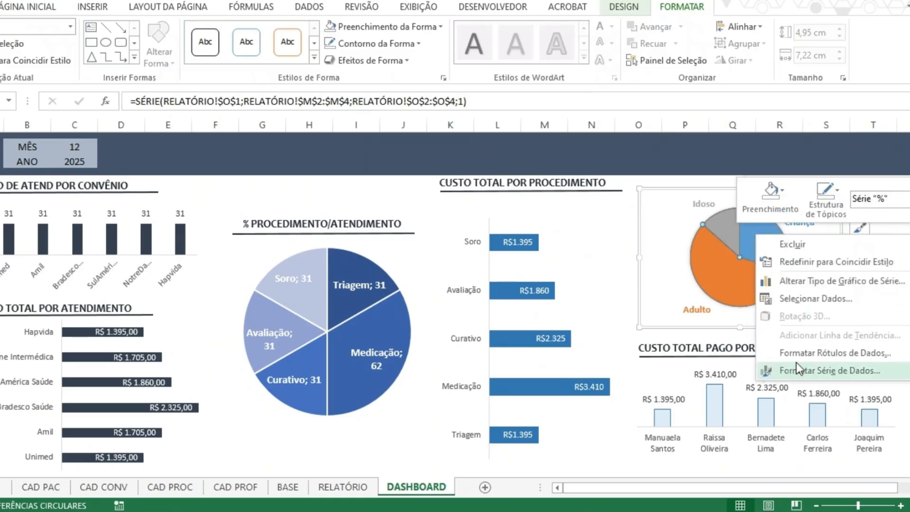
left_click(687, 244)
left_click(624, 7)
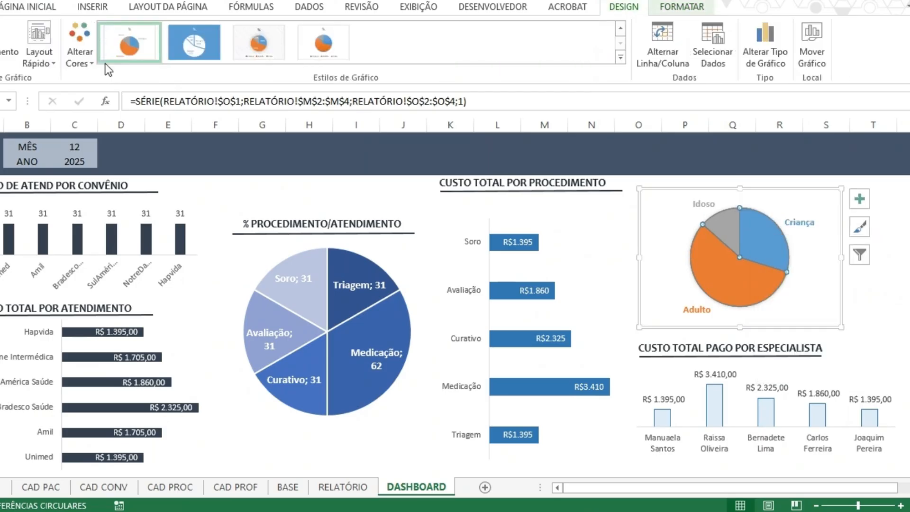
left_click(39, 56)
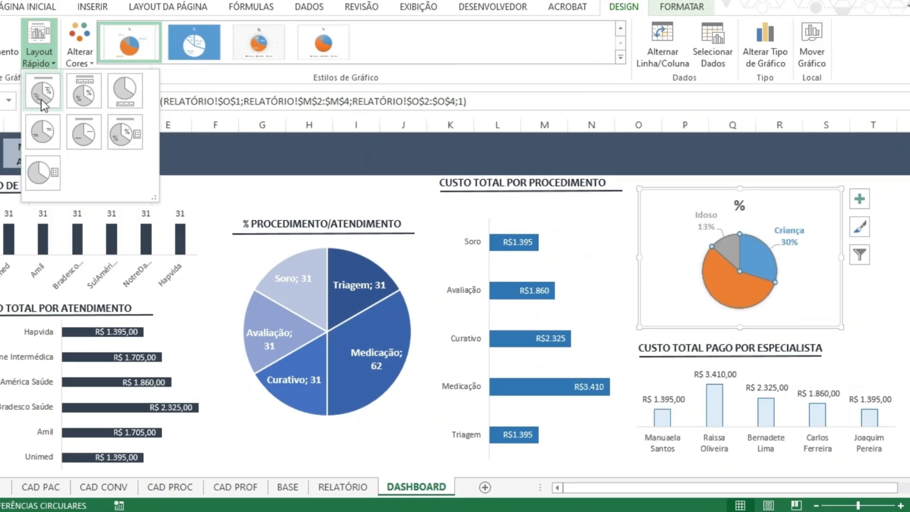
left_click(42, 99)
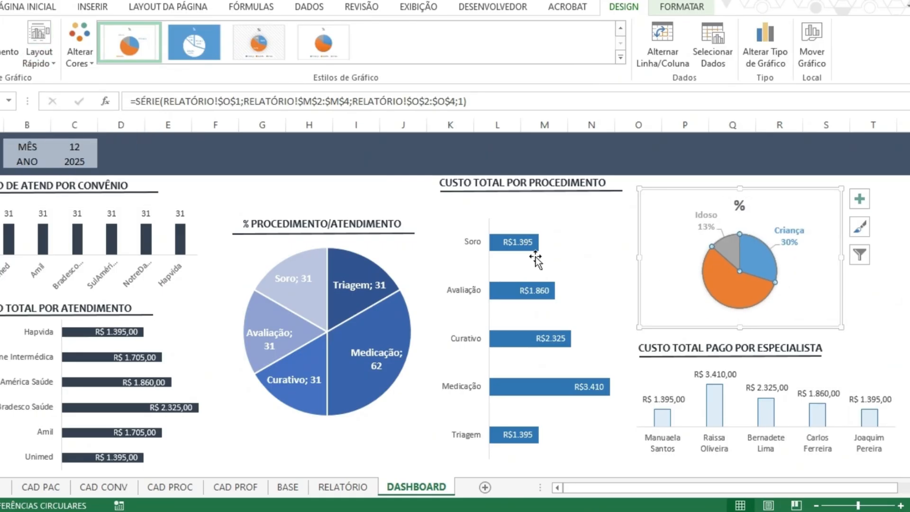
Delete the % title from the category pie chart.
left_click(739, 206)
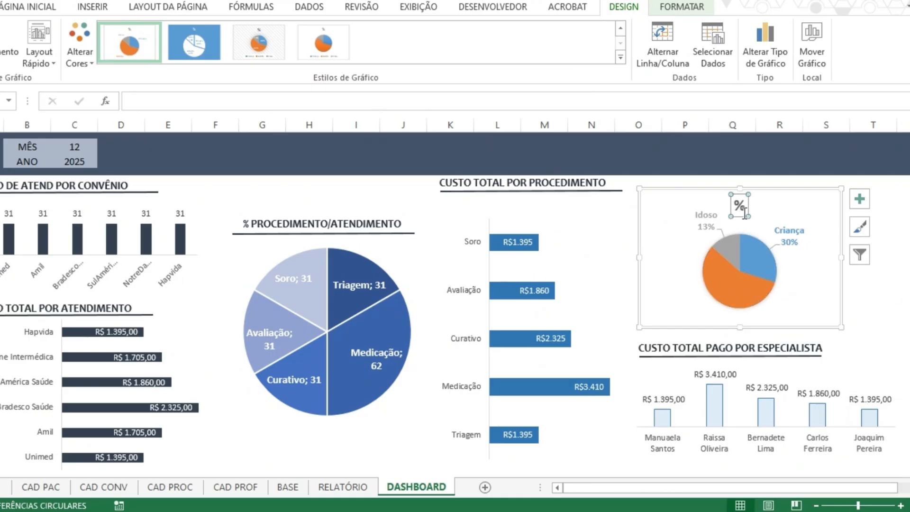
right_click(761, 256)
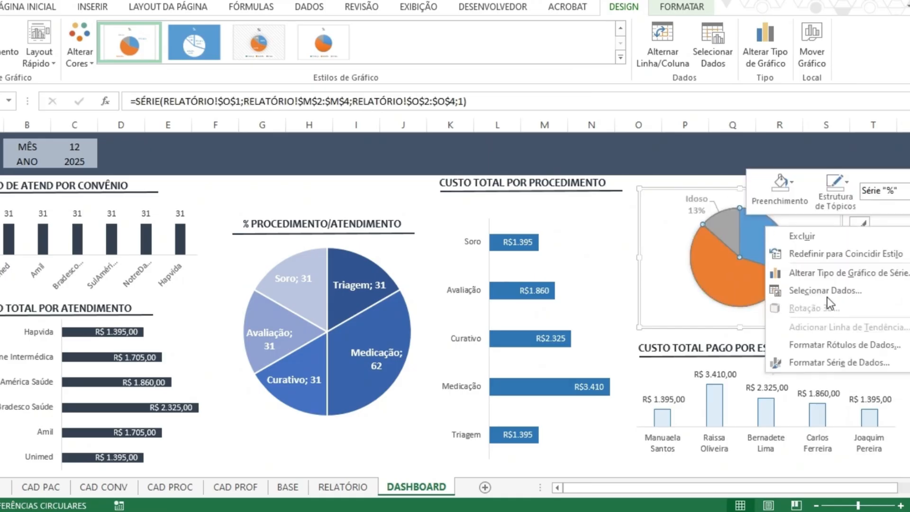
left_click(835, 359)
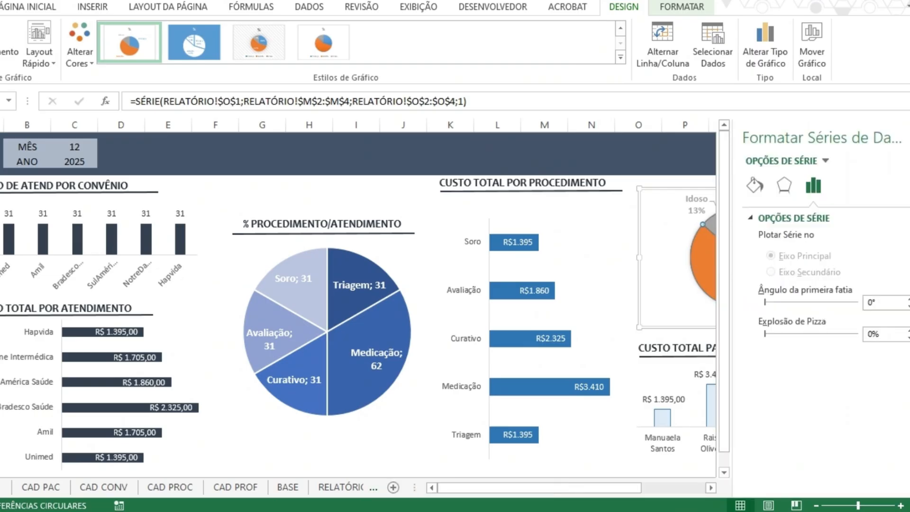
left_click(784, 186)
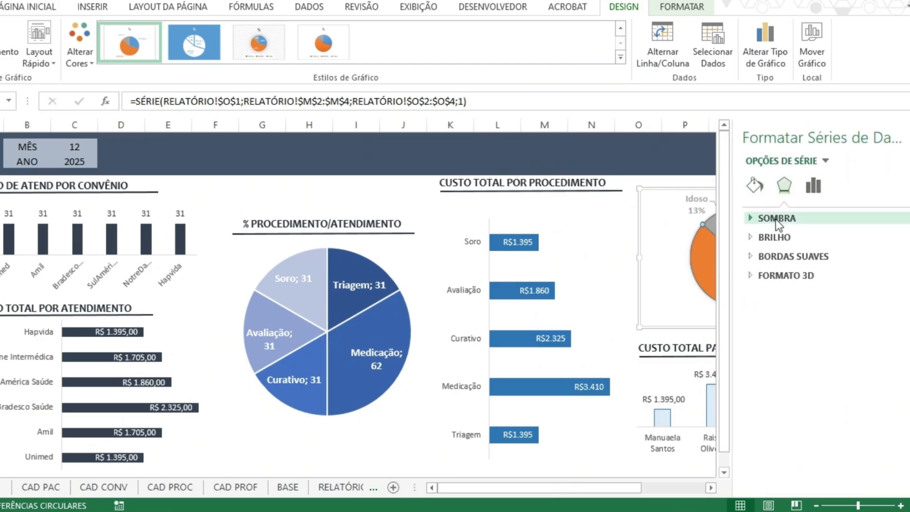
left_click(752, 190)
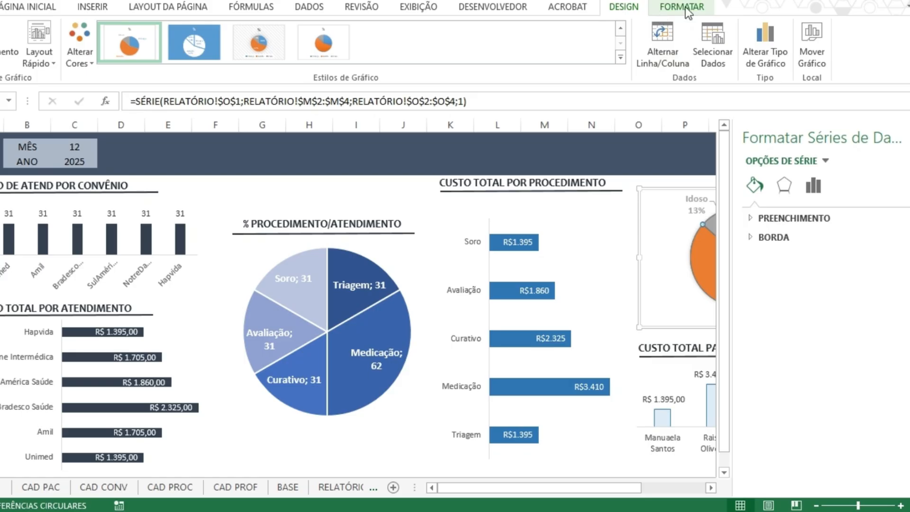
left_click(909, 137)
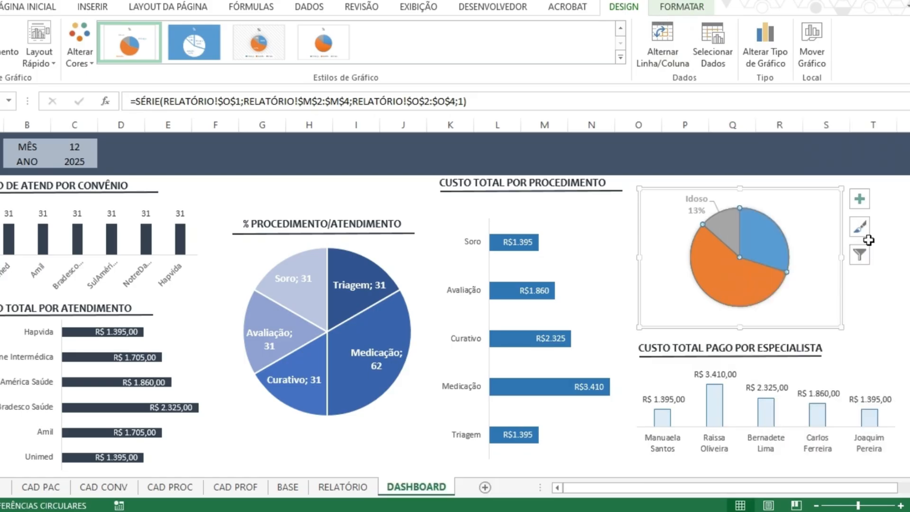
Move the Adulto and Criança data labels outside their slices of the category pie chart.
right_click(747, 232)
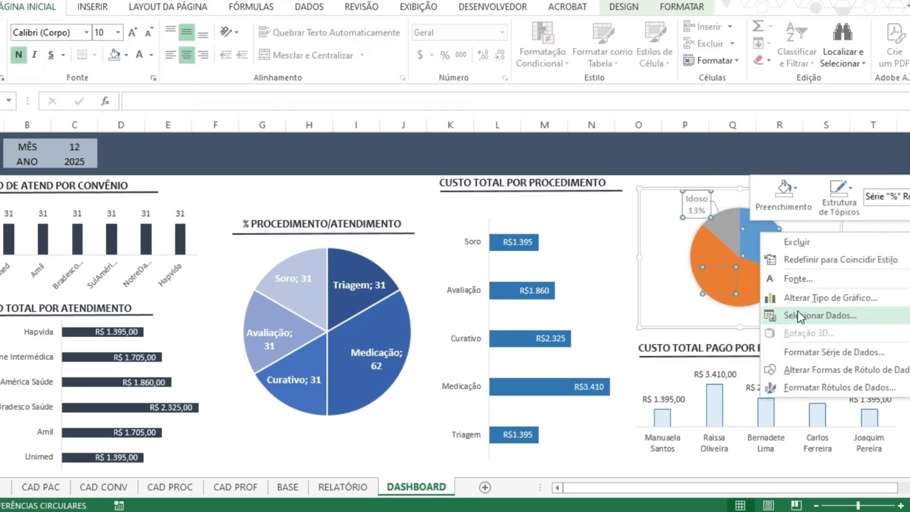
left_click(719, 290)
left_click(719, 290)
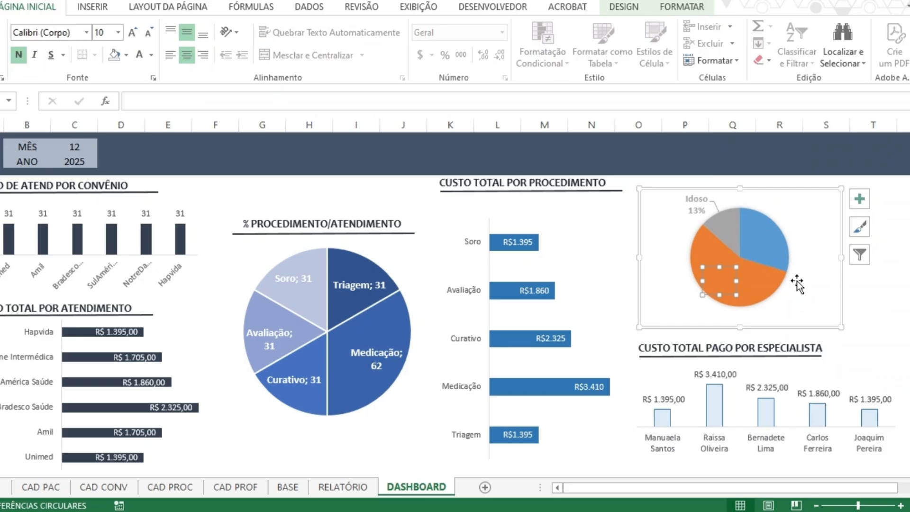
left_click(795, 281)
left_click(719, 280)
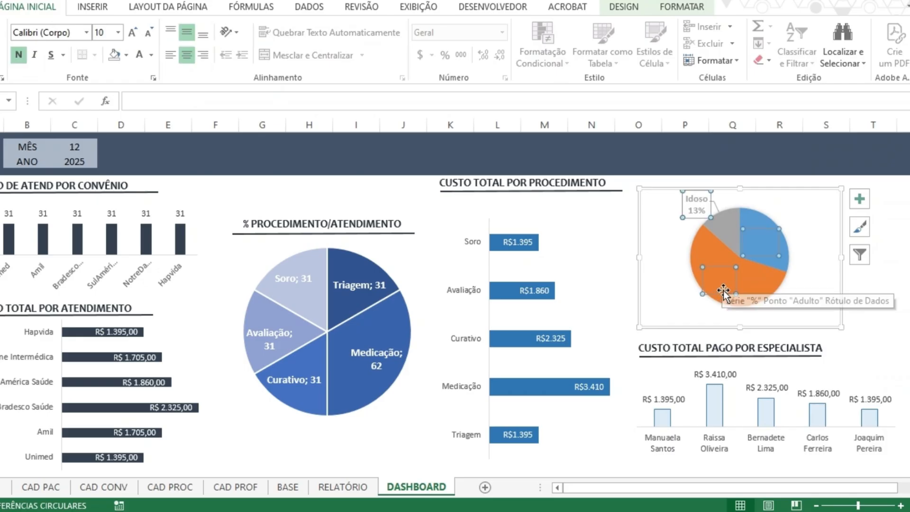
left_click(722, 290)
left_click_drag(722, 290, 687, 312)
left_click(767, 231)
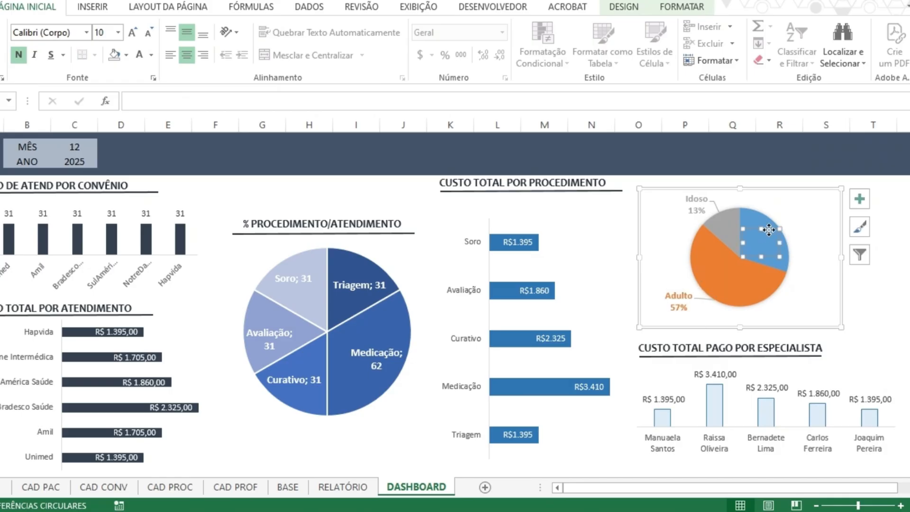
left_click_drag(769, 230, 815, 207)
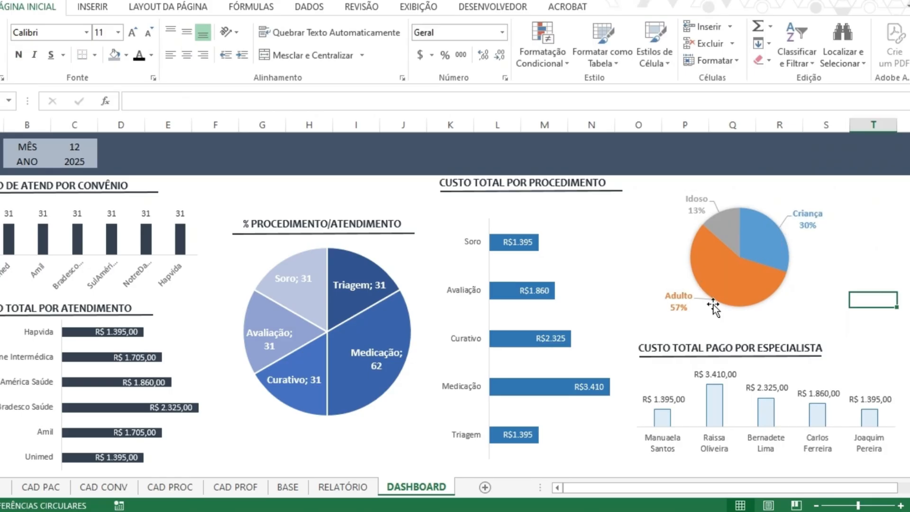
left_click(682, 311)
left_click_drag(681, 311, 700, 323)
Enlarge the category pie chart's frame slightly and shrink the pie within it so all three labels fit.
left_click_drag(841, 327, 851, 340)
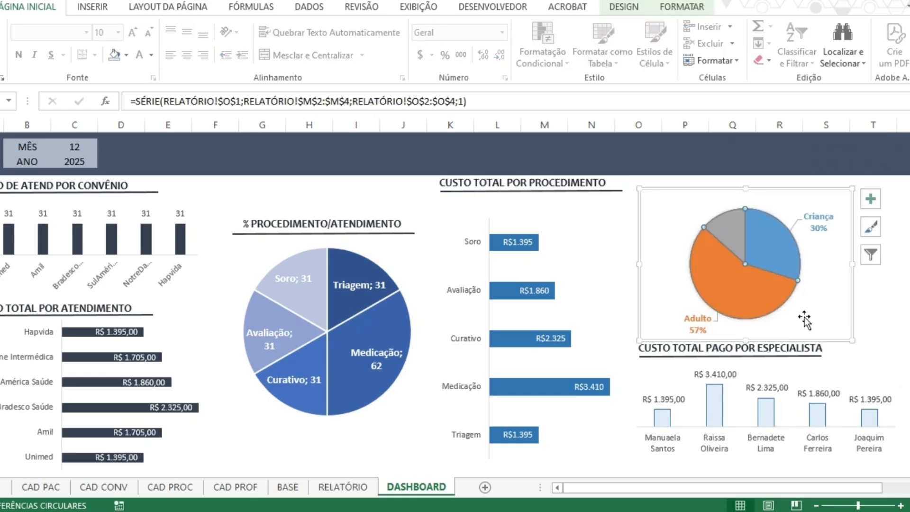
left_click(804, 317)
left_click_drag(804, 317, 783, 300)
key("Escape")
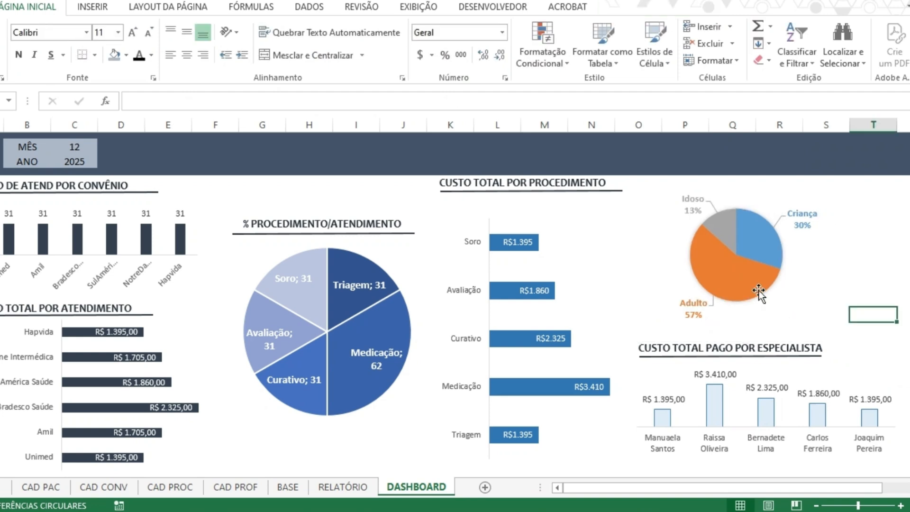
Change the category pie chart's colours to the second colourful palette with blue, grey and dark blue.
left_click(788, 268)
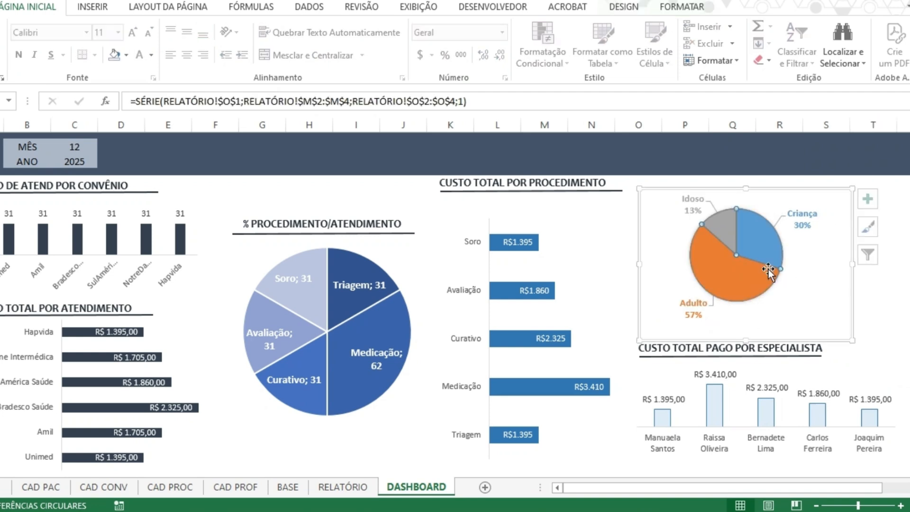
left_click(669, 13)
left_click(621, 8)
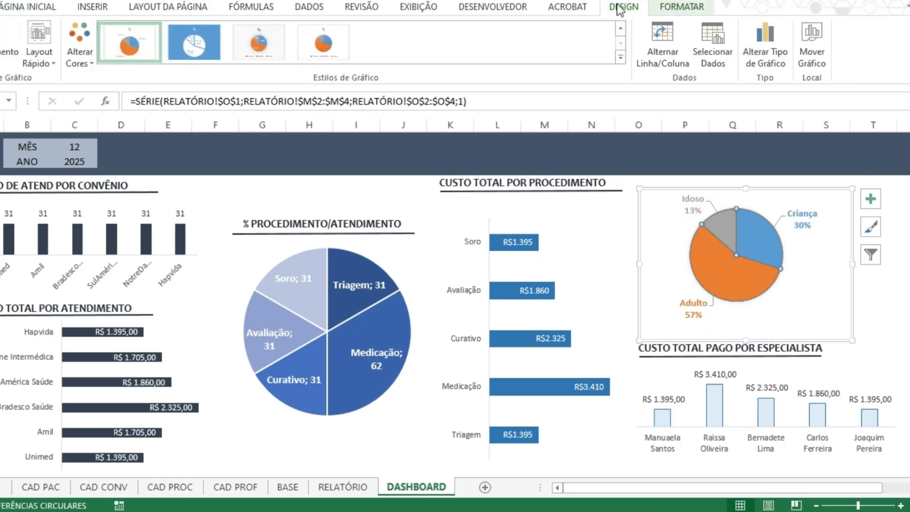
left_click(81, 40)
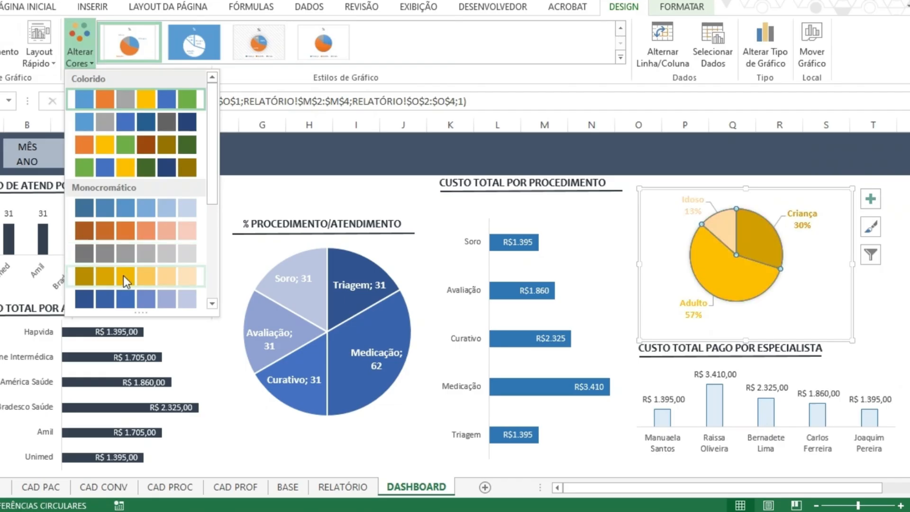
left_click(143, 117)
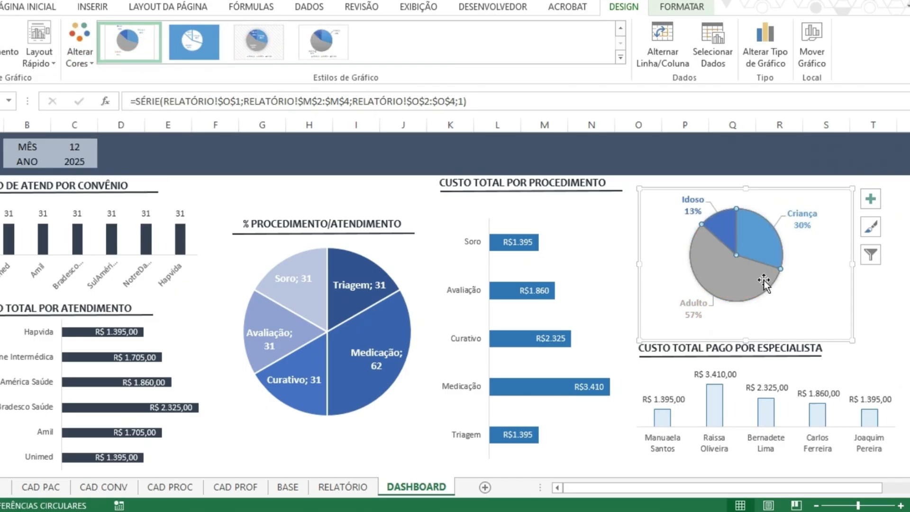
Enlarge the category pie chart from its lower-left corner and shift it slightly to the right.
left_click_drag(639, 340, 610, 352)
left_click(853, 354)
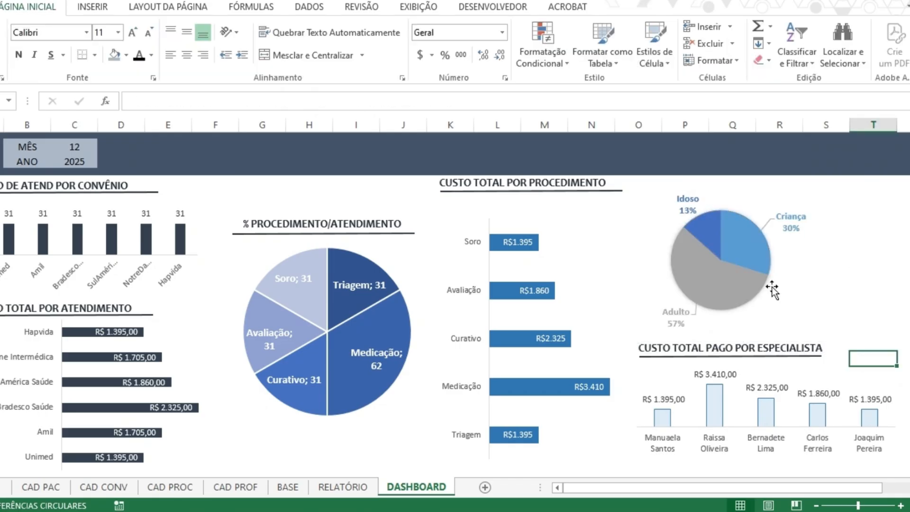
left_click(847, 304)
left_click_drag(847, 304, 871, 305)
key("Escape")
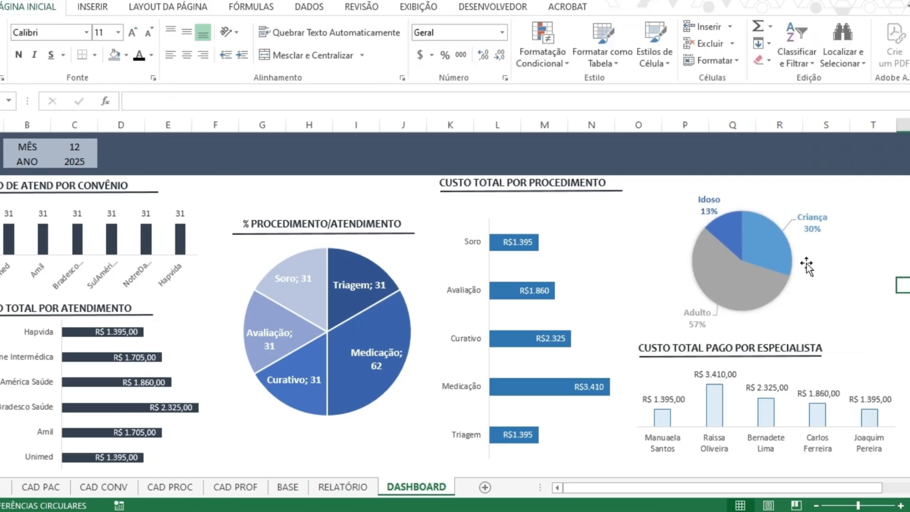
Shrink the category pie chart from its upper-right corner to leave room for a title above it.
left_click(586, 270)
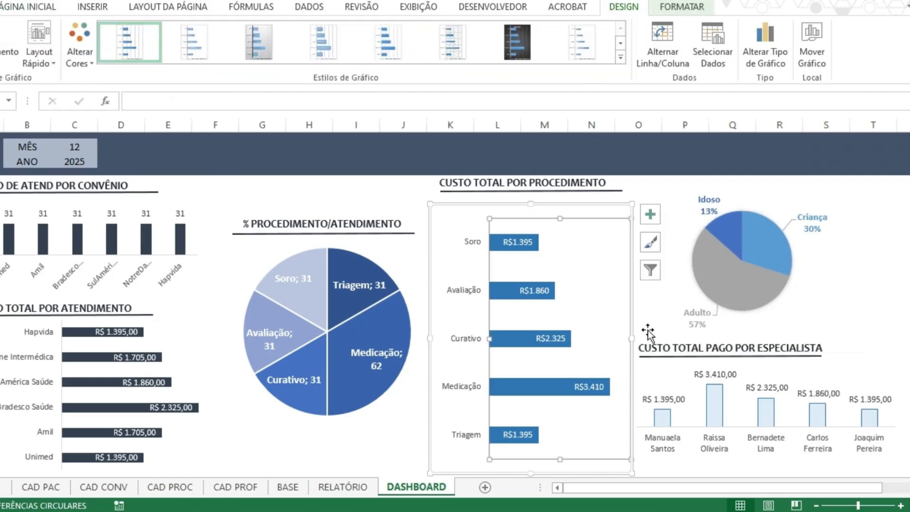
left_click(800, 253)
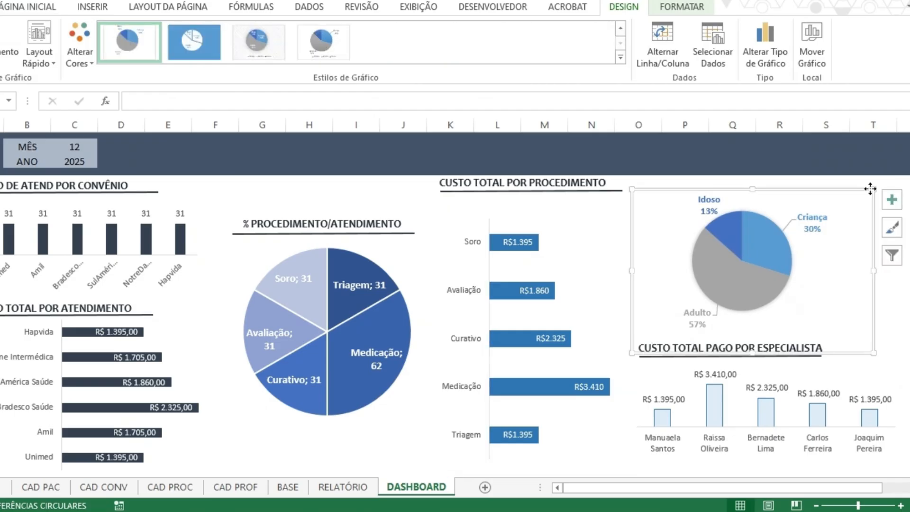
left_click_drag(873, 188, 844, 207)
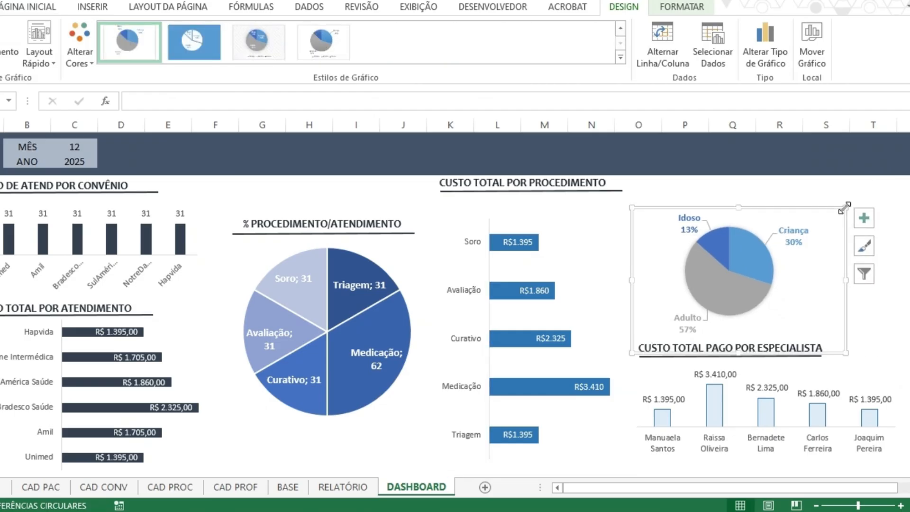
left_click(904, 343)
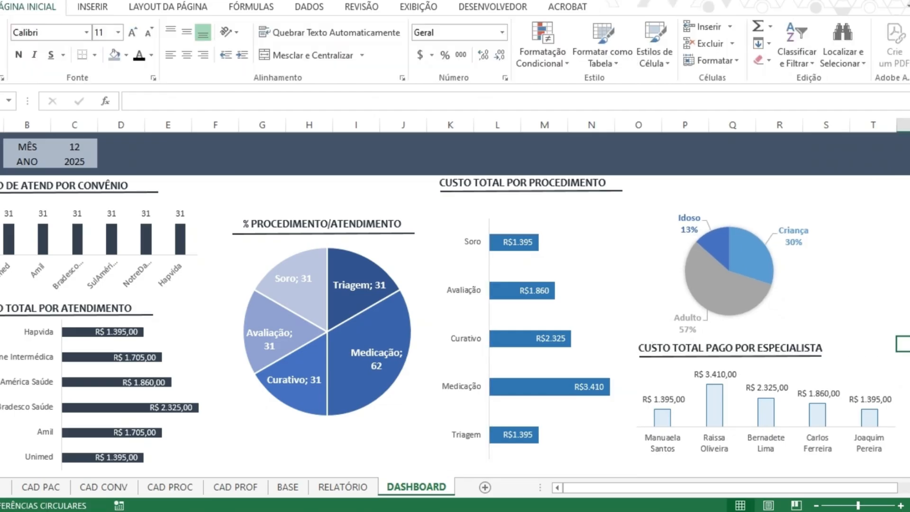
Try duplicating the underline below the CUSTO TOTAL PAGO POR ESPECIALISTA title, and undo the duplication.
left_click(761, 291)
left_click(783, 354, "ctrl")
key("ctrl+d")
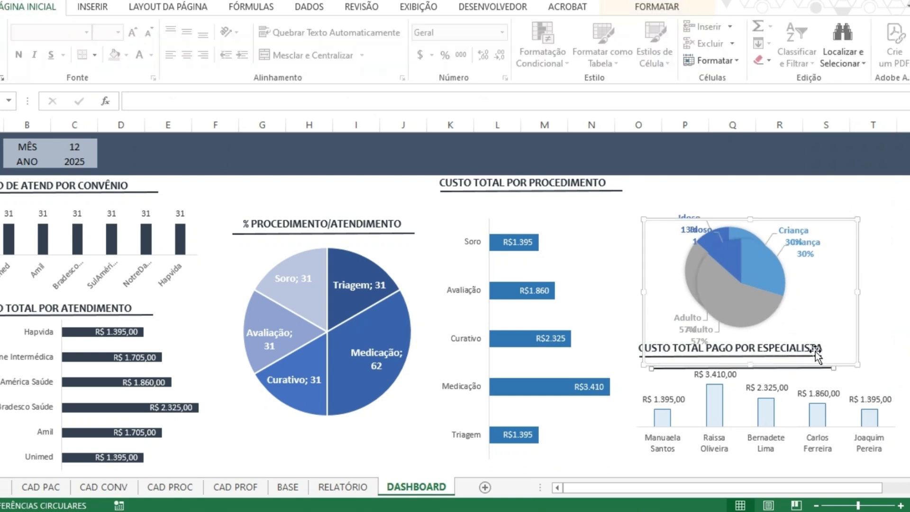
key("ctrl+z")
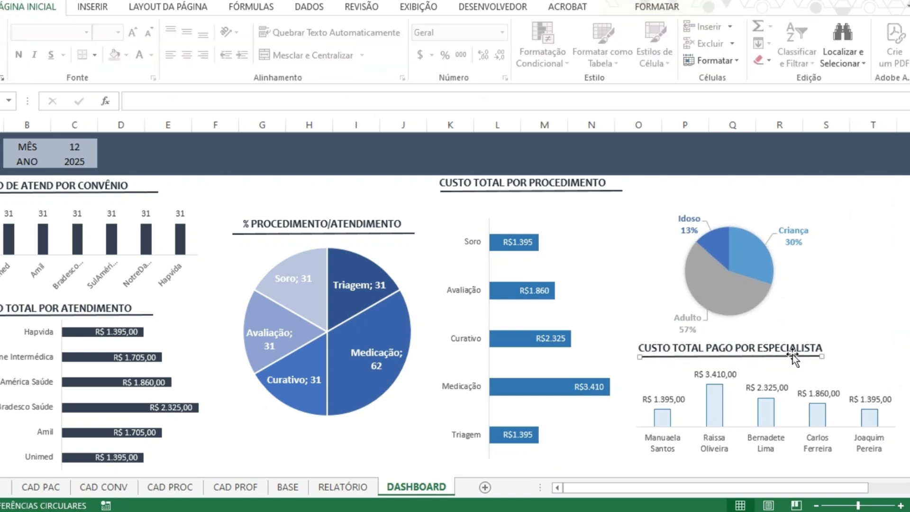
left_click(871, 362)
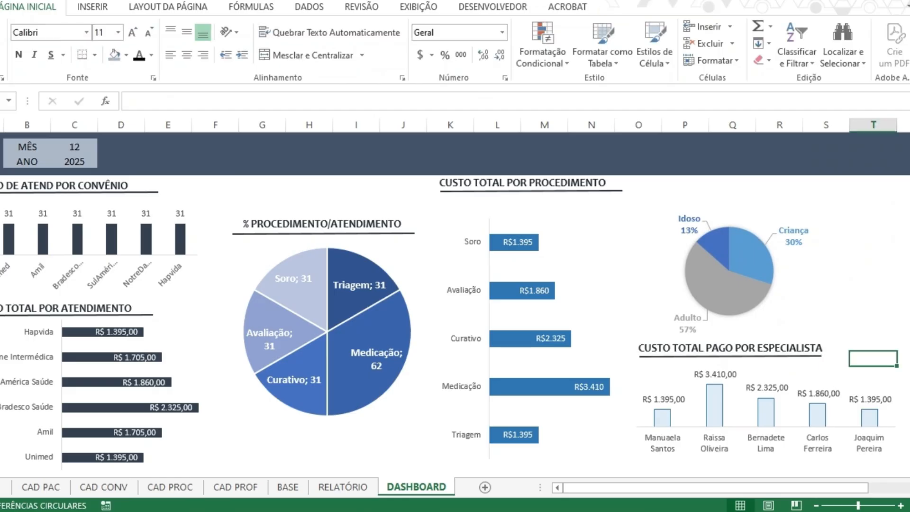
left_click(206, 386)
left_click(872, 314)
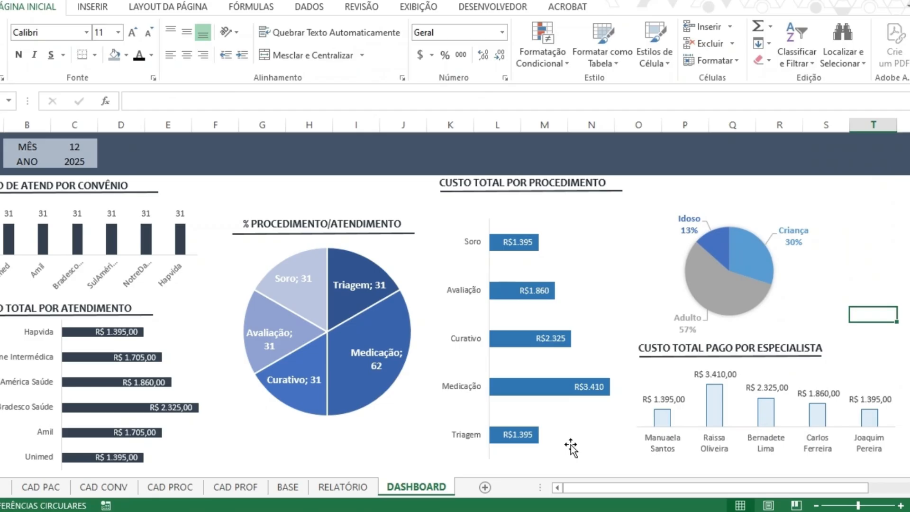
Reduce the category pie chart's height so its frame clears the CUSTO TOTAL PAGO POR ESPECIALISTA title.
left_click(783, 349)
left_click(775, 353)
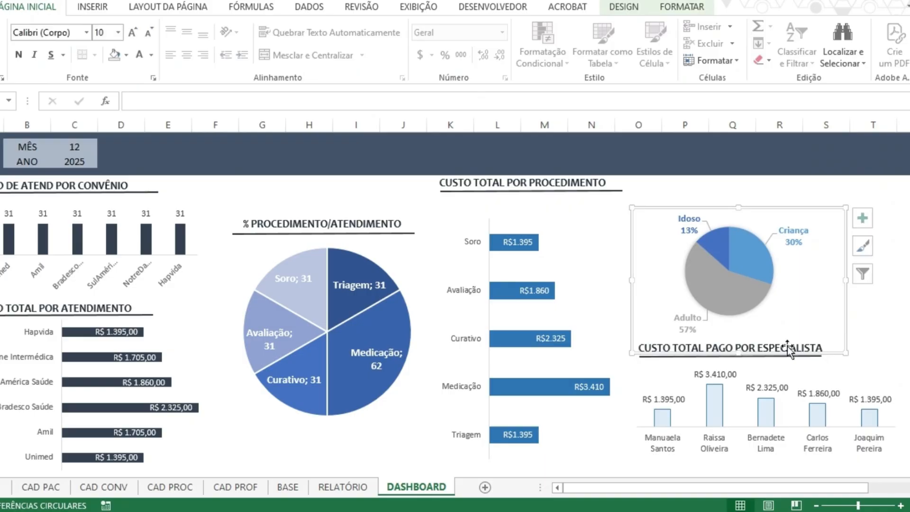
left_click(774, 269)
left_click_drag(844, 341, 810, 325)
left_click(809, 349)
key("ctrl+z")
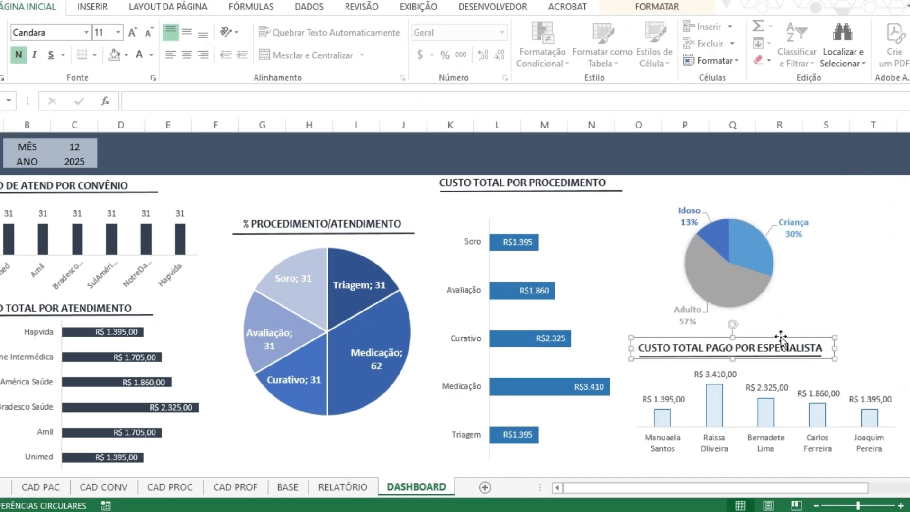
Duplicate the CUSTO TOTAL POR PROCEDIMENTO title with its underline and place the copy above the category pie chart.
left_click(309, 223)
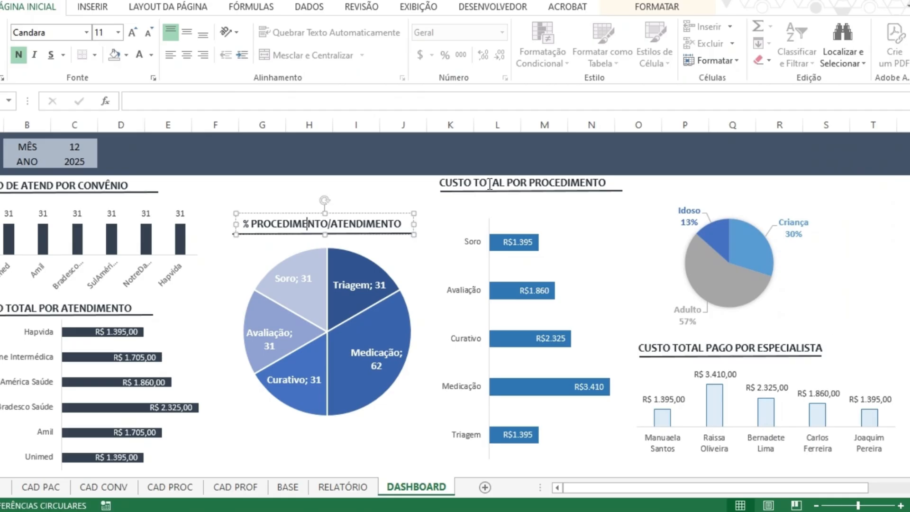
left_click(489, 184)
key("ctrl+d")
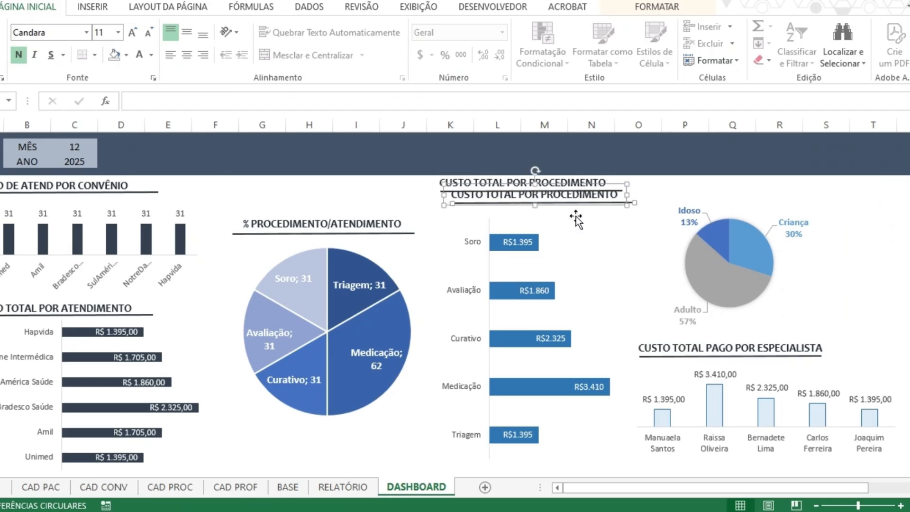
left_click_drag(576, 218, 768, 189)
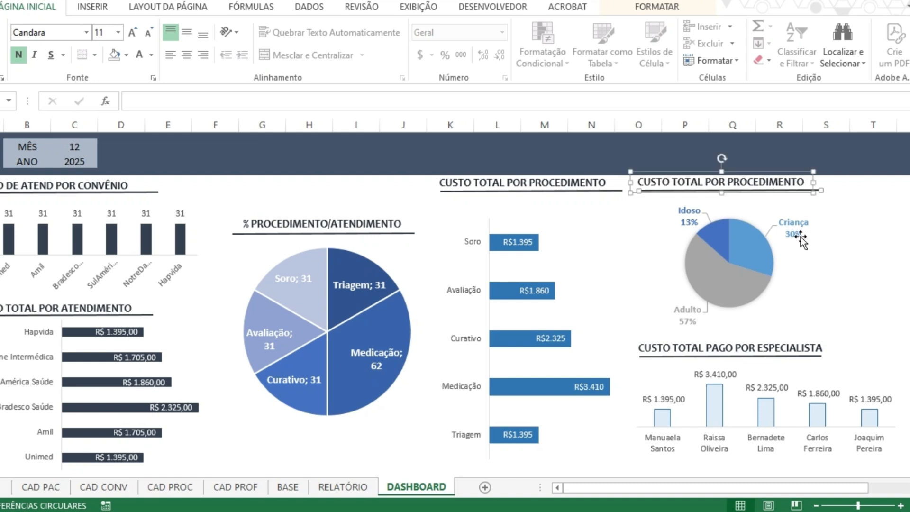
left_click(800, 237)
left_click(758, 173)
left_click(125, 55)
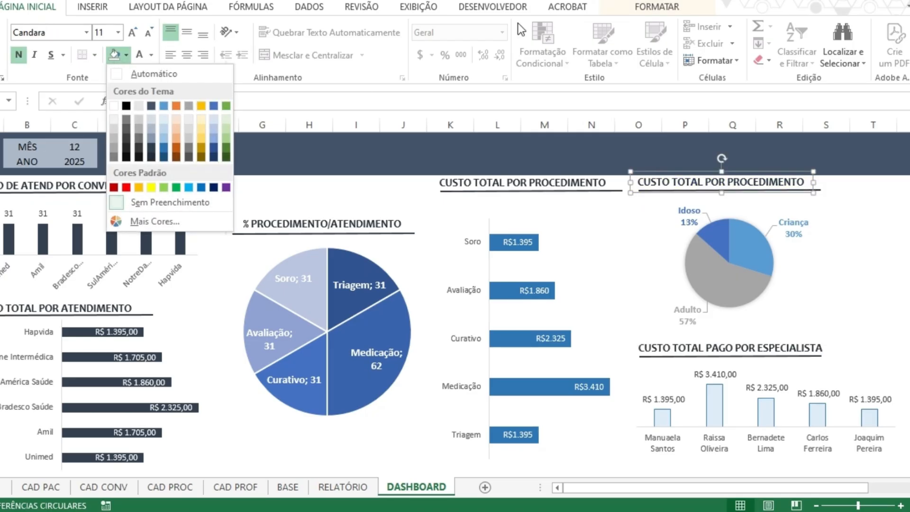
left_click(656, 7)
left_click(893, 213)
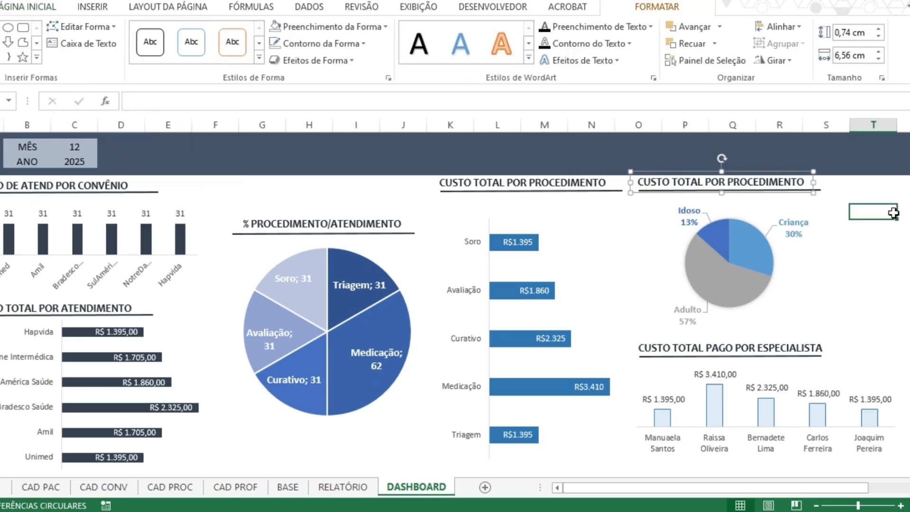
Move the copied title and its underline slightly down, closer to the category pie chart.
left_click(778, 183)
left_click(778, 182)
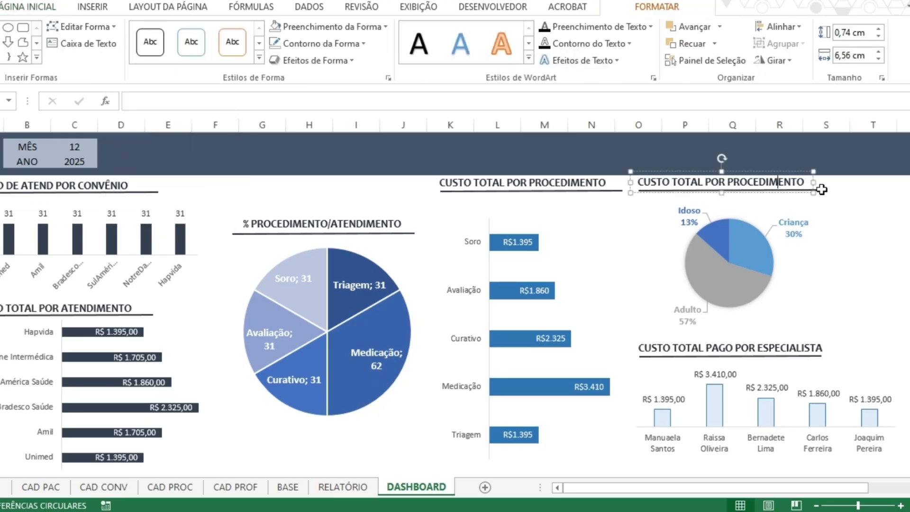
left_click(795, 176)
left_click(810, 190)
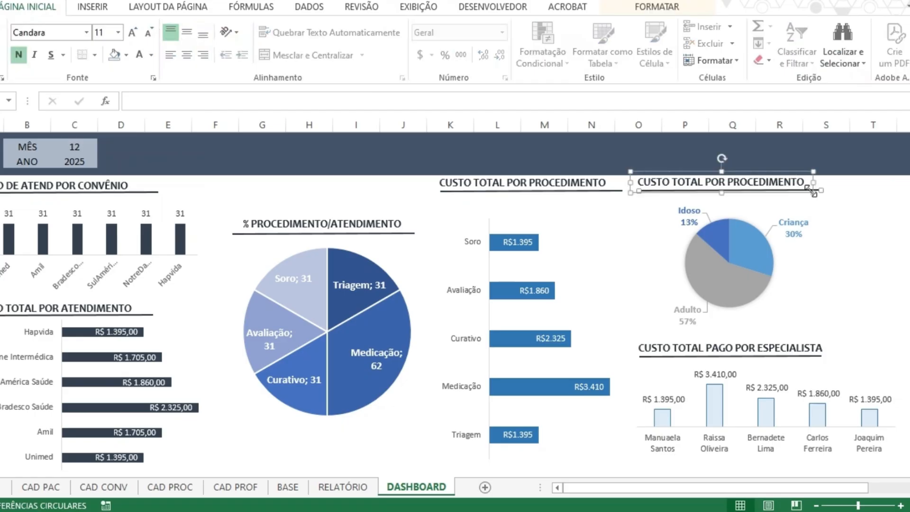
left_click_drag(798, 192, 801, 197)
left_click(800, 198)
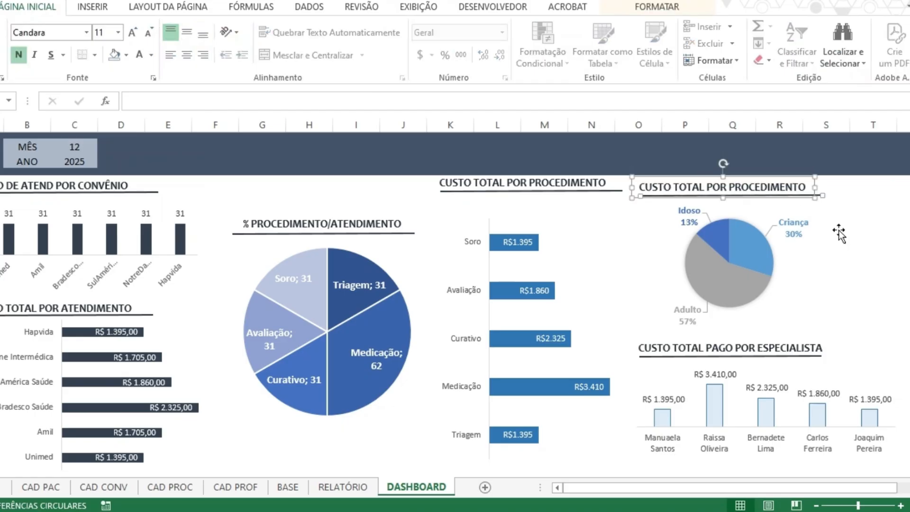
Try narrowing the procedure cost bar chart from its right edge and inspect its data labels.
left_click(602, 317)
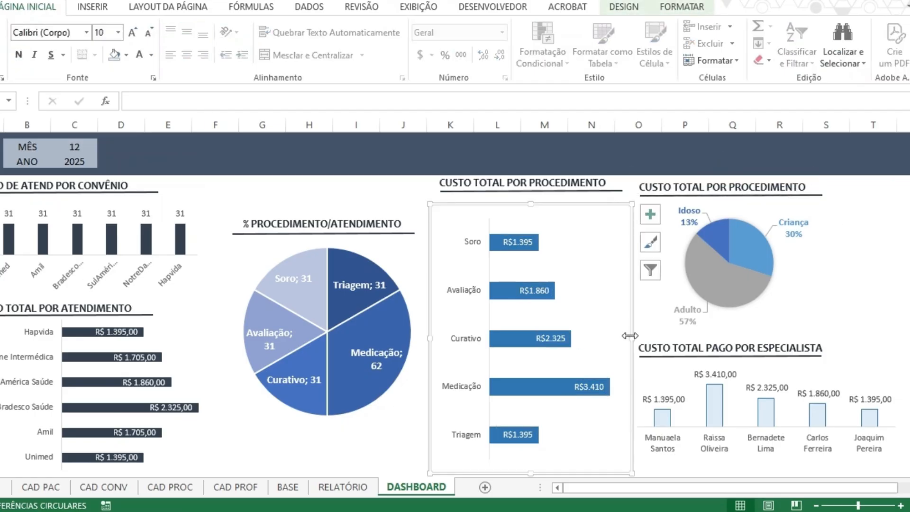
left_click_drag(629, 335, 610, 337)
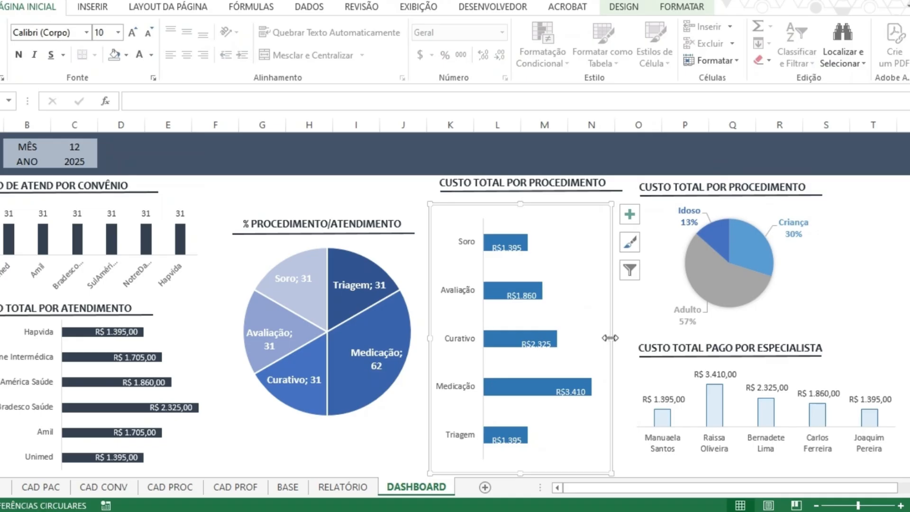
left_click(566, 396)
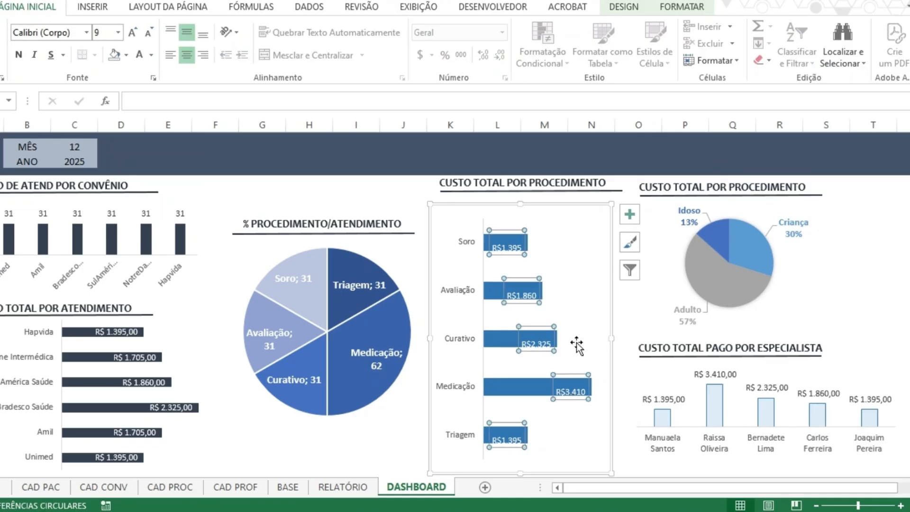
left_click(541, 324)
left_click(576, 275)
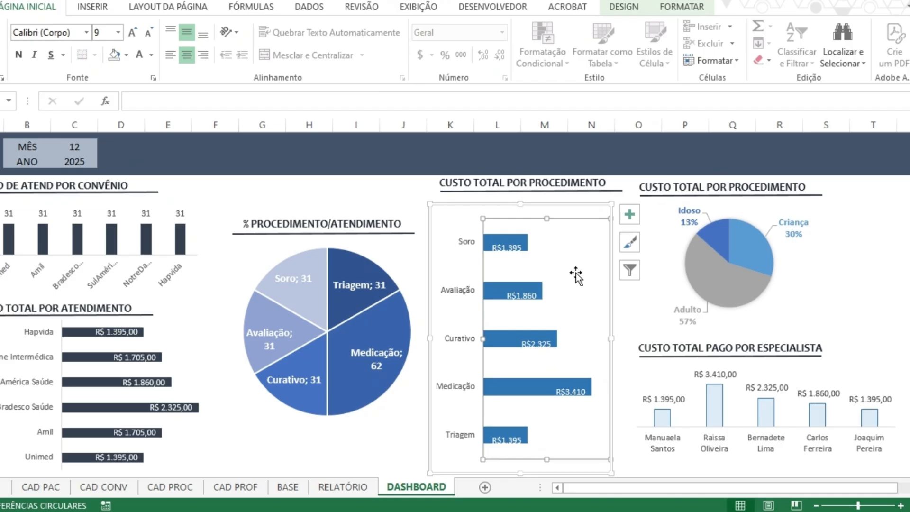
Reduce the procedure cost bar chart's height to free space below it, and widen it to the right.
left_click_drag(520, 473, 518, 376)
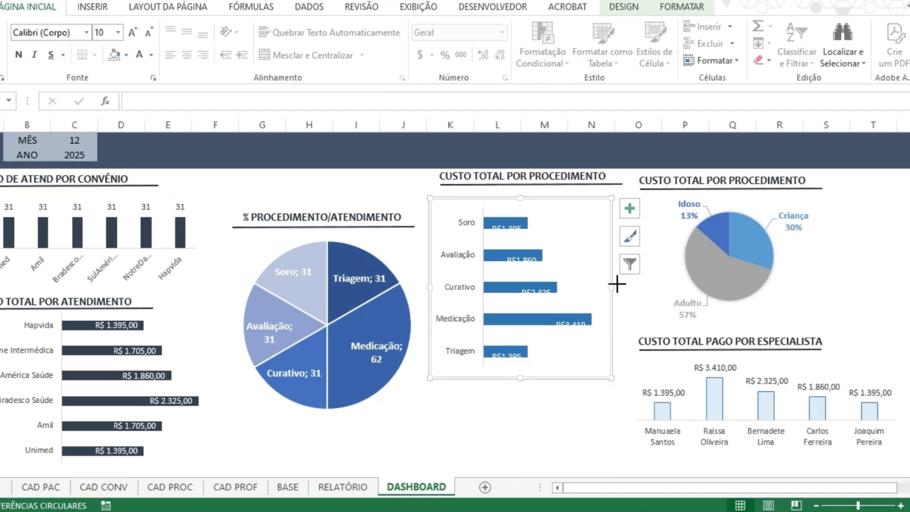
left_click_drag(617, 283, 656, 283)
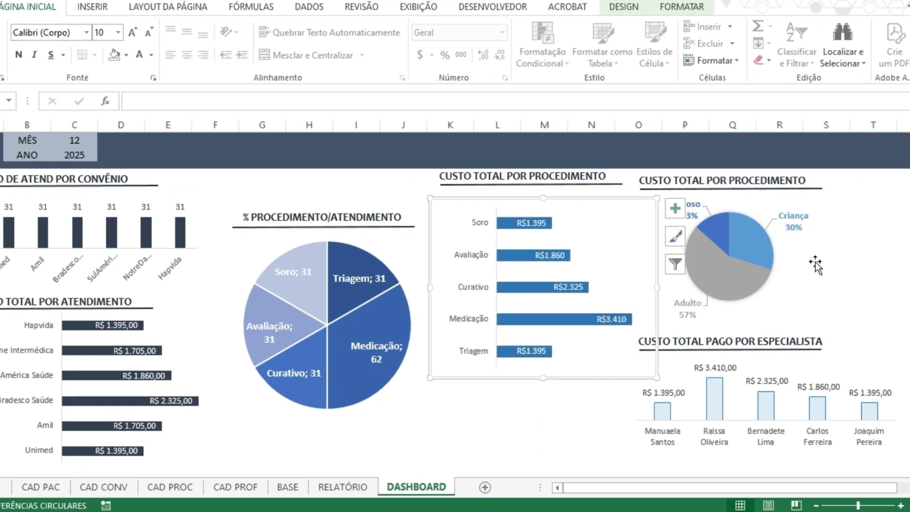
left_click(794, 401)
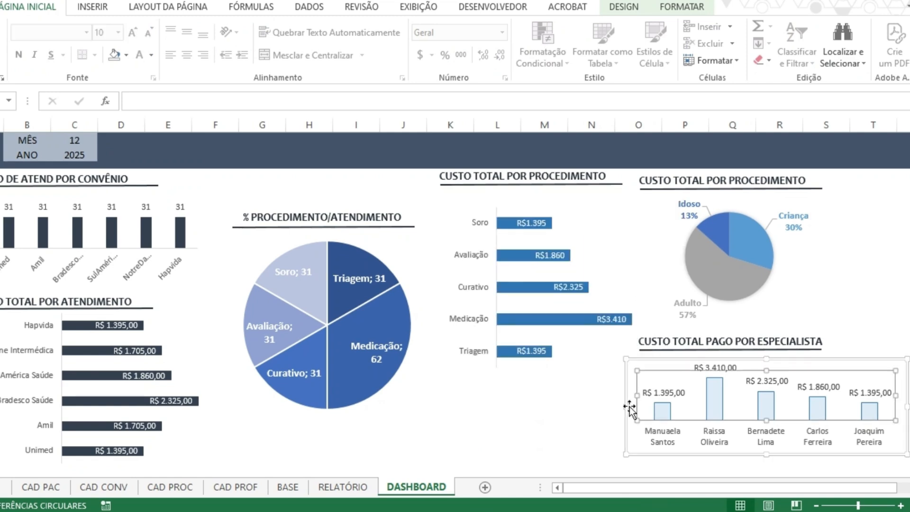
left_click(552, 321)
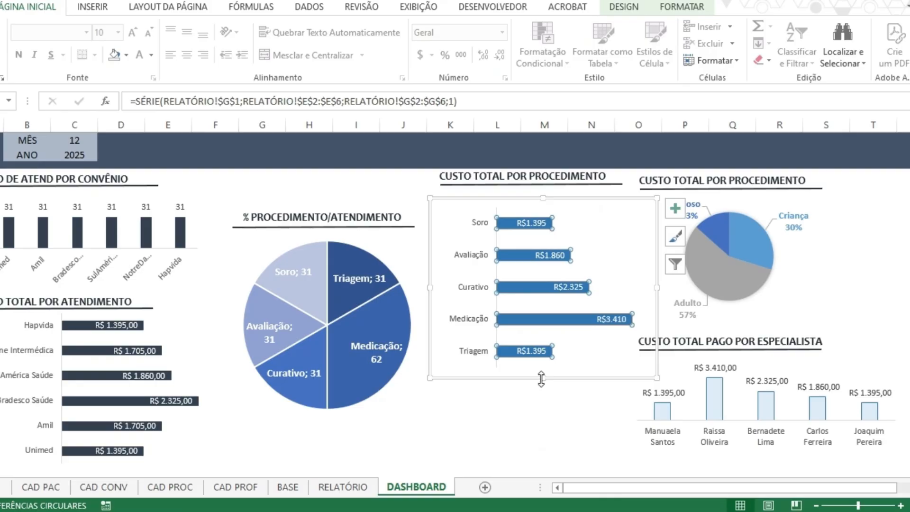
left_click_drag(541, 378, 540, 343)
left_click(872, 269)
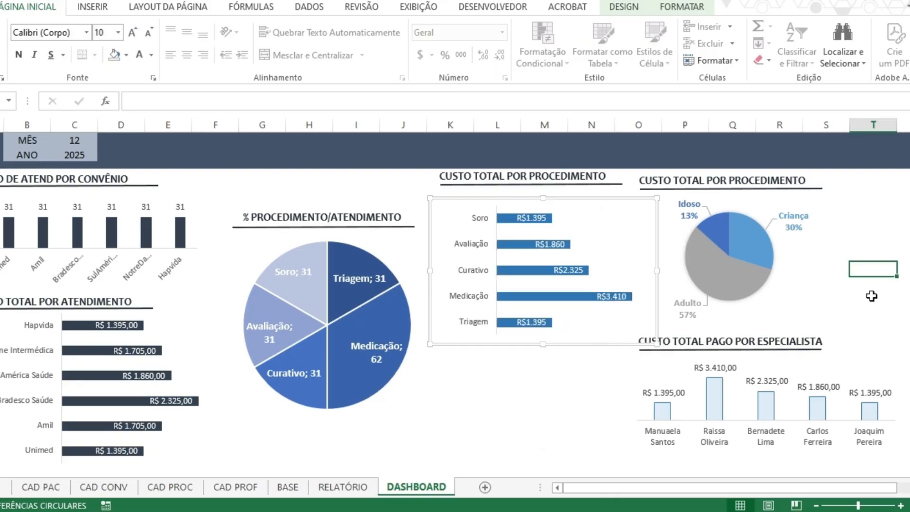
Move the specialist column chart below the procedure and category charts and widen it to span both.
left_click(795, 456)
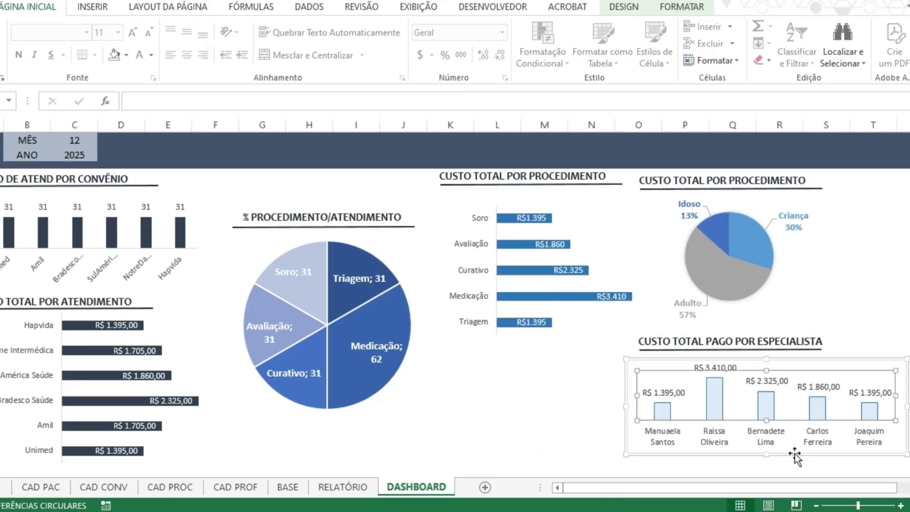
left_click_drag(795, 456, 651, 388)
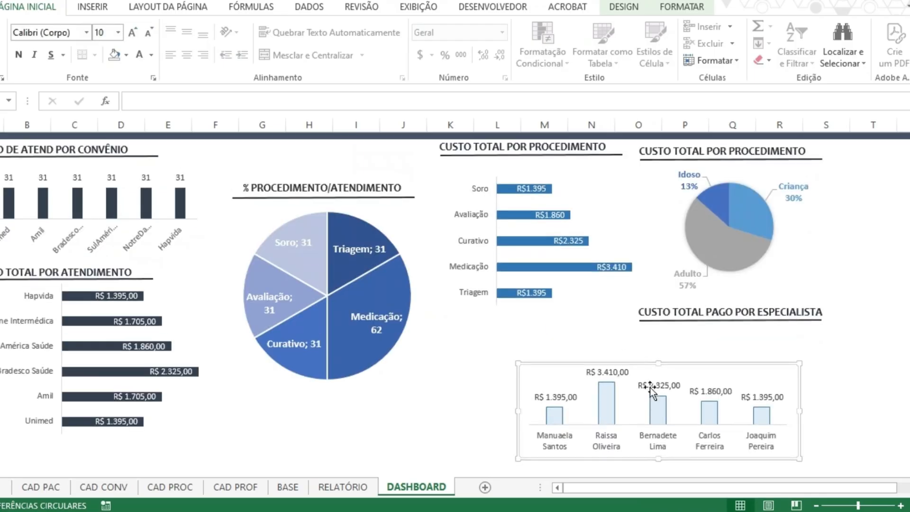
left_click_drag(515, 413, 429, 412)
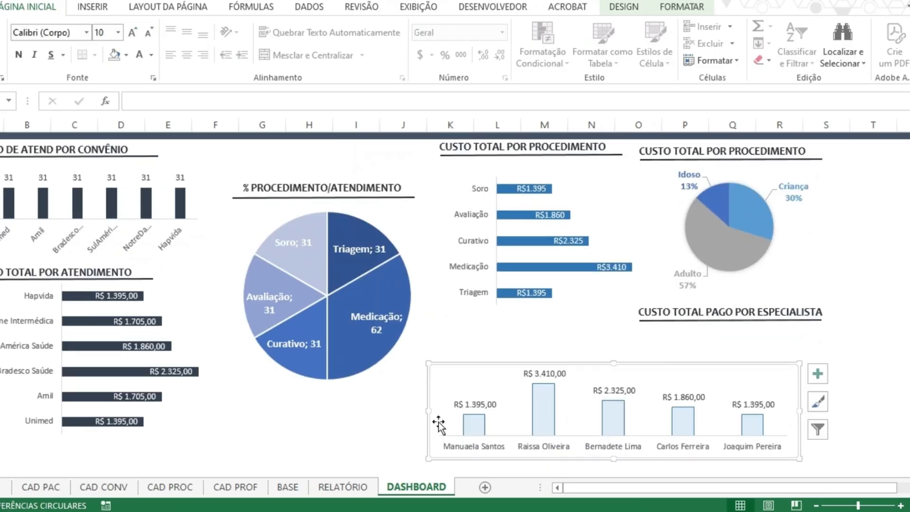
left_click_drag(801, 410, 889, 410)
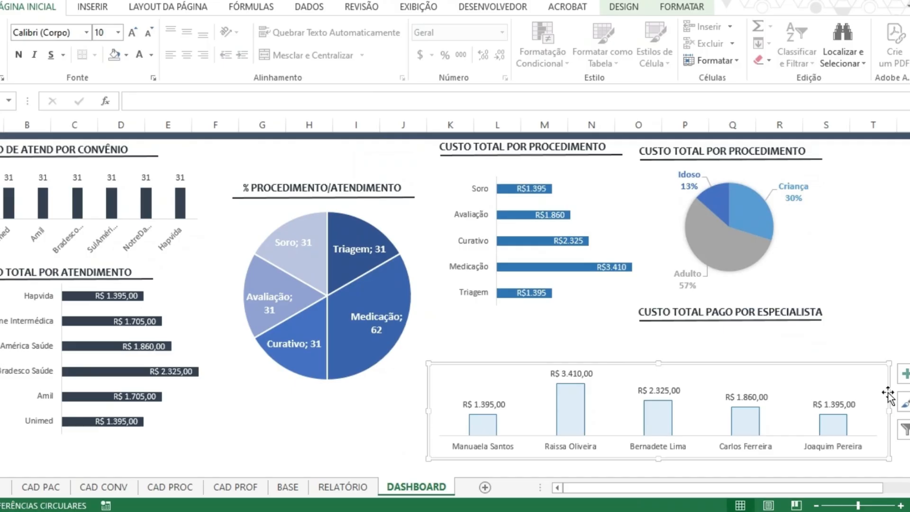
left_click(706, 358)
left_click(833, 335)
scroll(761, 412, "up", 1)
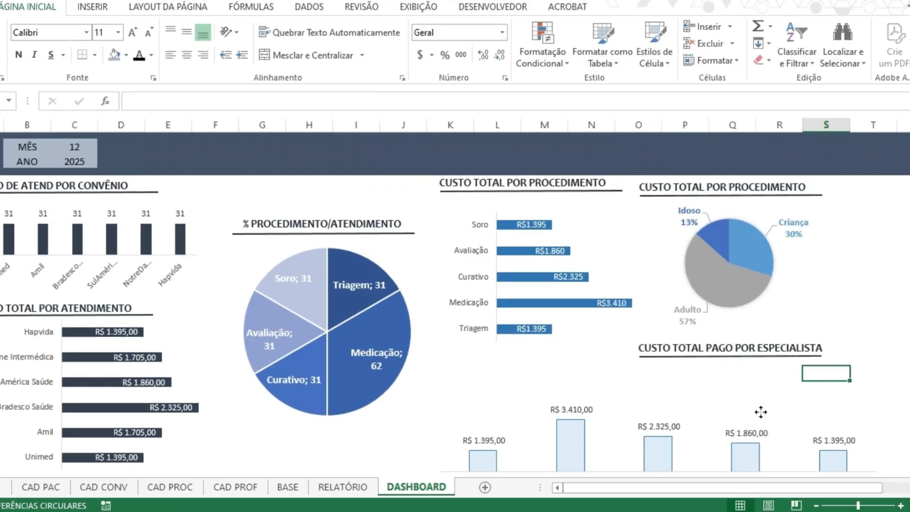
left_click_drag(760, 412, 767, 379)
Move the CUSTO TOTAL PAGO POR ESPECIALISTA title with its underline to the centre above the widened specialist chart.
left_click(768, 355)
left_click(778, 343, "shift")
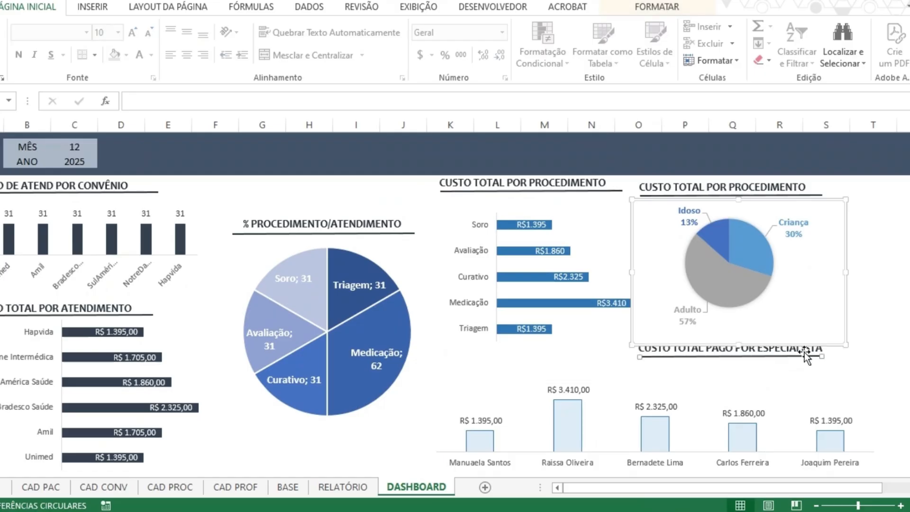
left_click(869, 359)
left_click(820, 353)
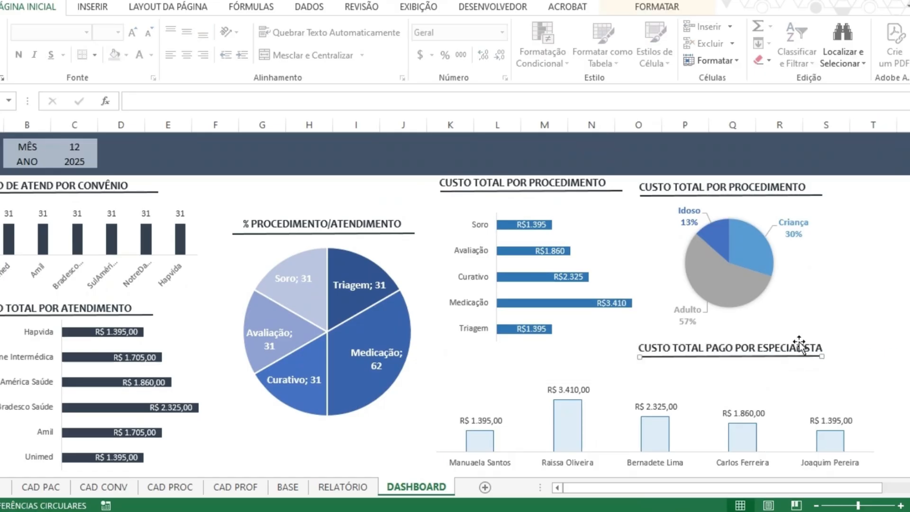
left_click(798, 342, "shift")
left_click(817, 351, "shift")
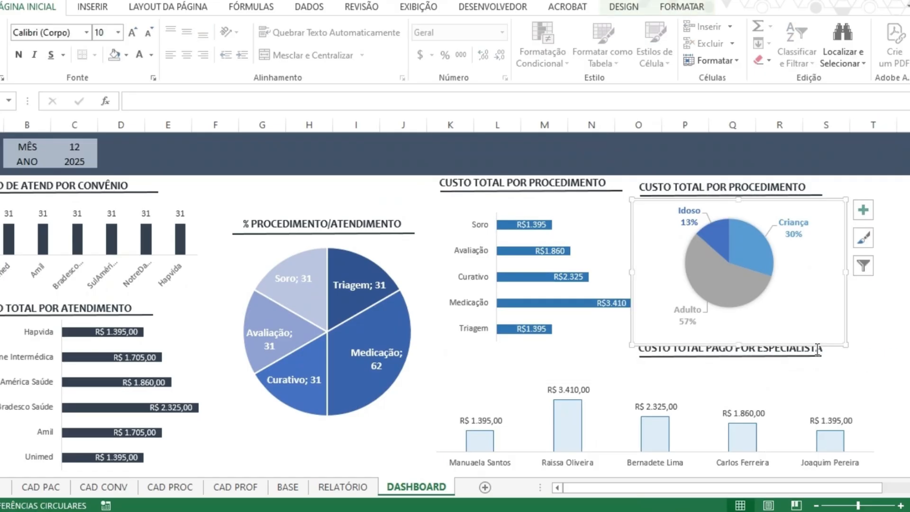
left_click(817, 353)
key("Escape")
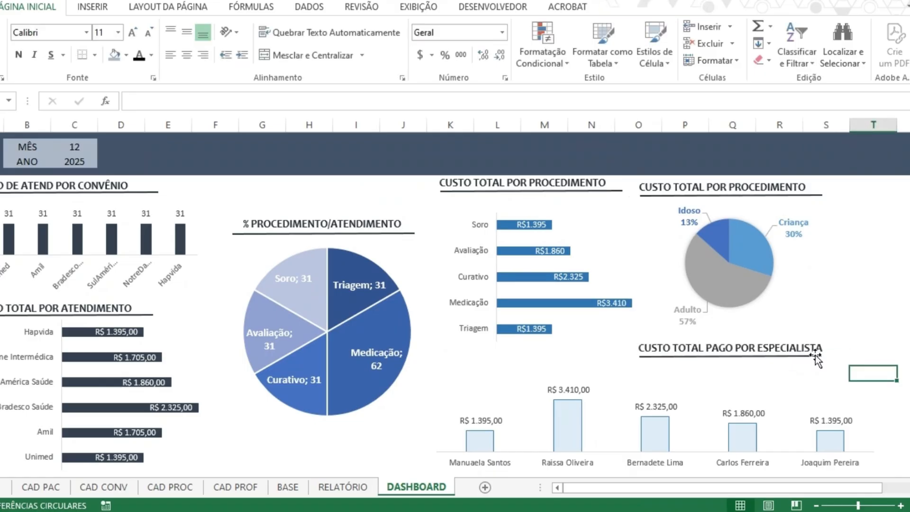
left_click(816, 356)
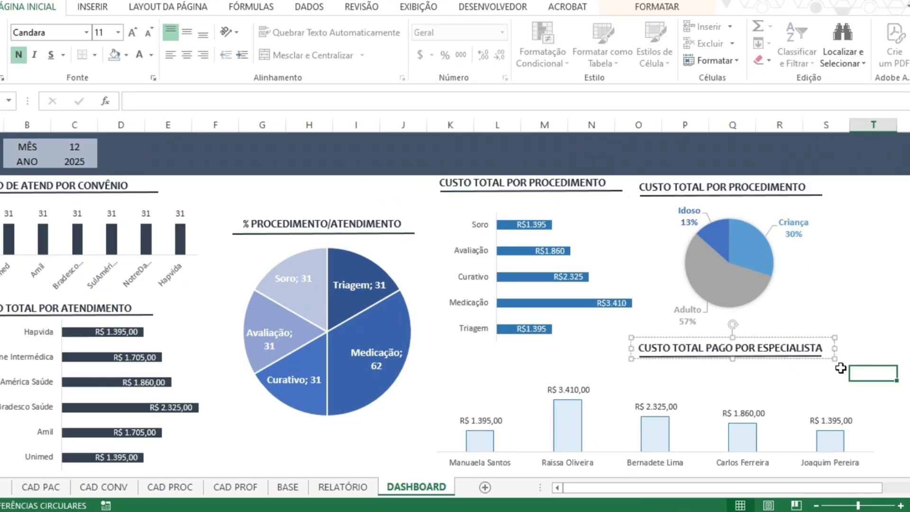
left_click(817, 356)
left_click(806, 348, "shift")
left_click_drag(808, 337, 727, 354)
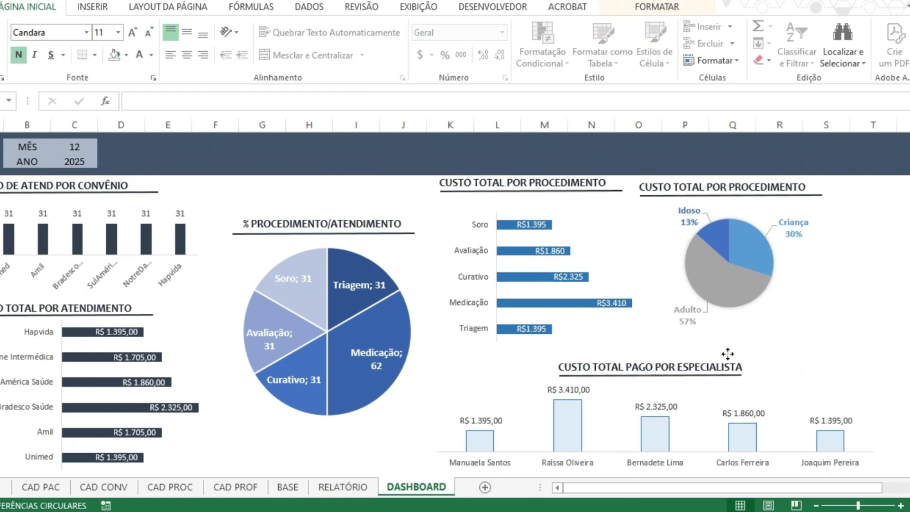
Narrow the specialist chart from its right edge and slightly reduce the width of column S.
left_click(873, 433)
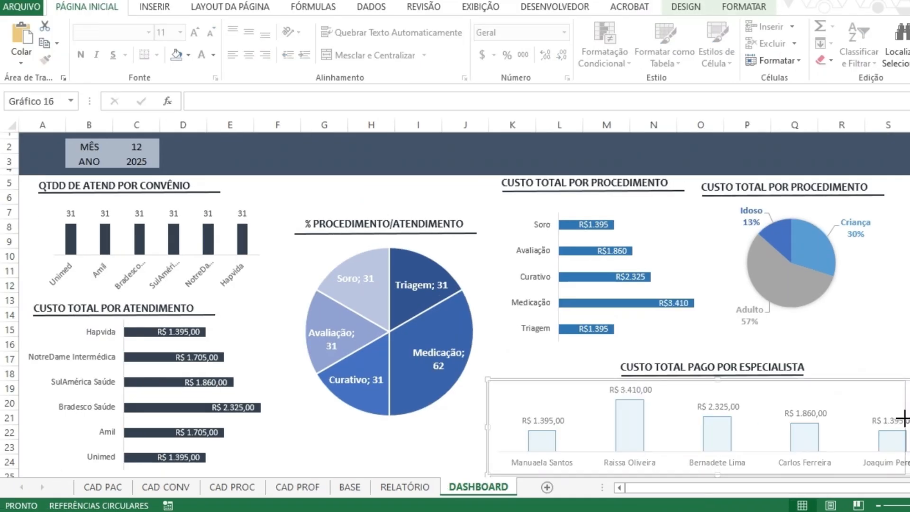
left_click_drag(903, 418, 887, 420)
left_click(896, 319)
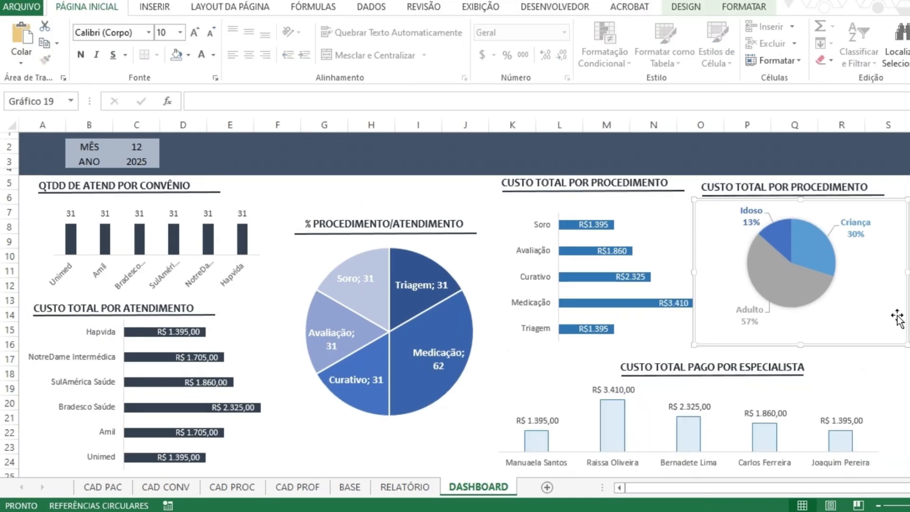
key("Escape")
left_click(907, 124)
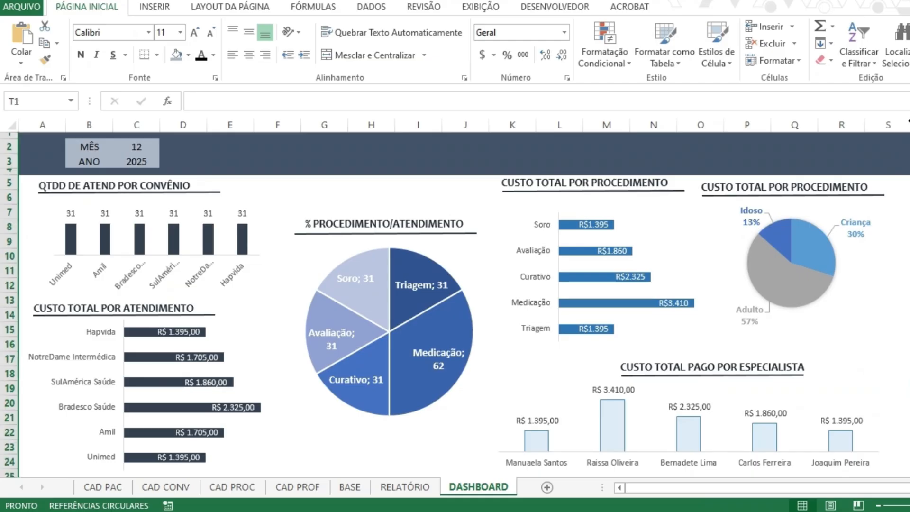
left_click_drag(908, 122, 900, 119)
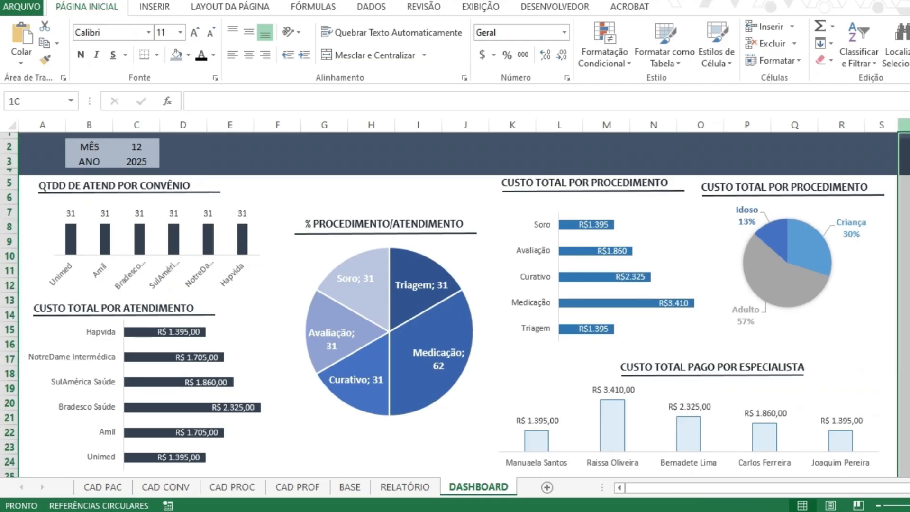
Fill the area from column T onward with a dark blue-grey theme colour.
left_click(188, 55)
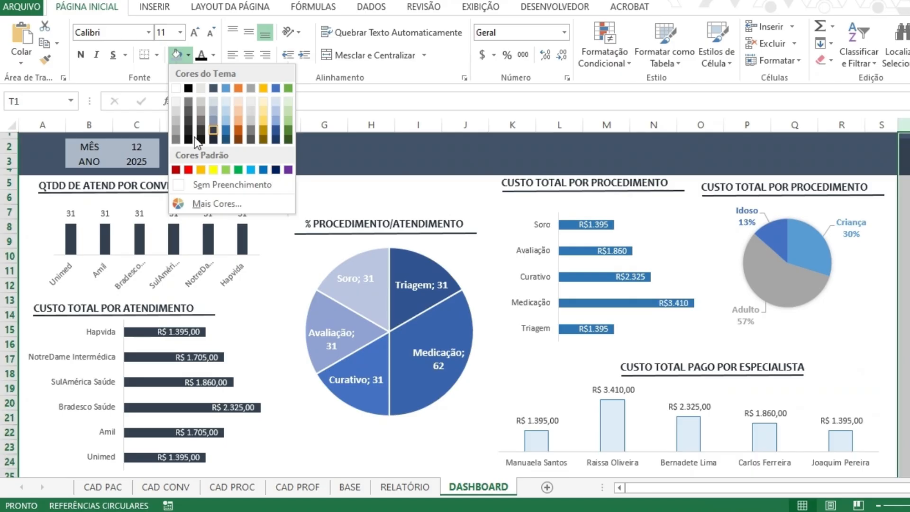
left_click(213, 130)
left_click(839, 151)
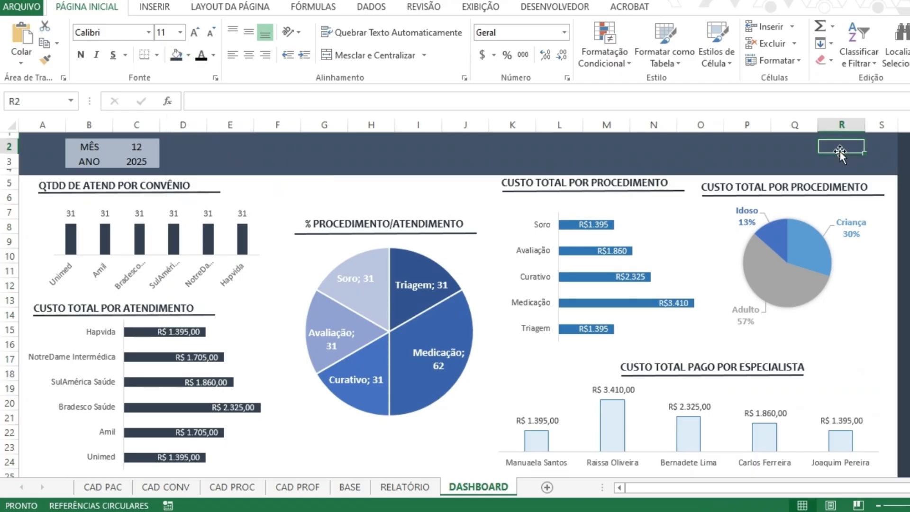
Copy the header band's formatting from cell S2 onto the columns from T onward.
key("Right")
left_click(903, 125)
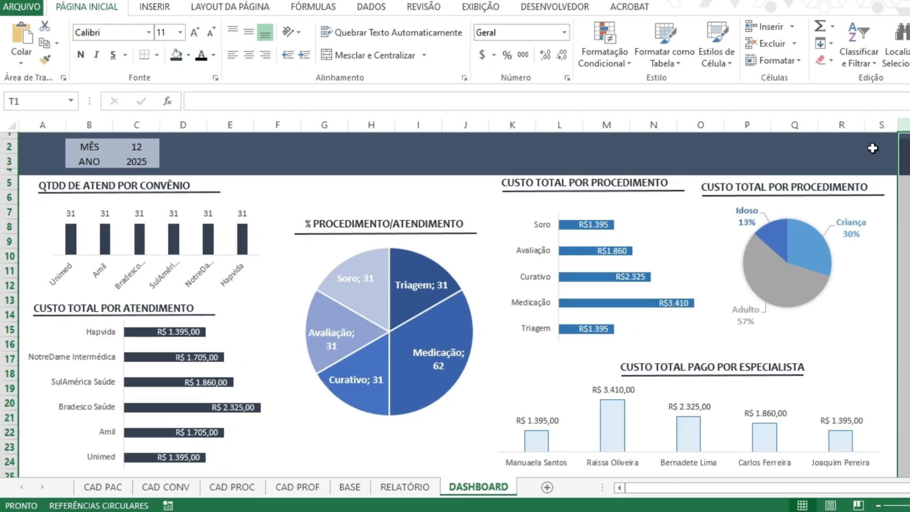
left_click(872, 148)
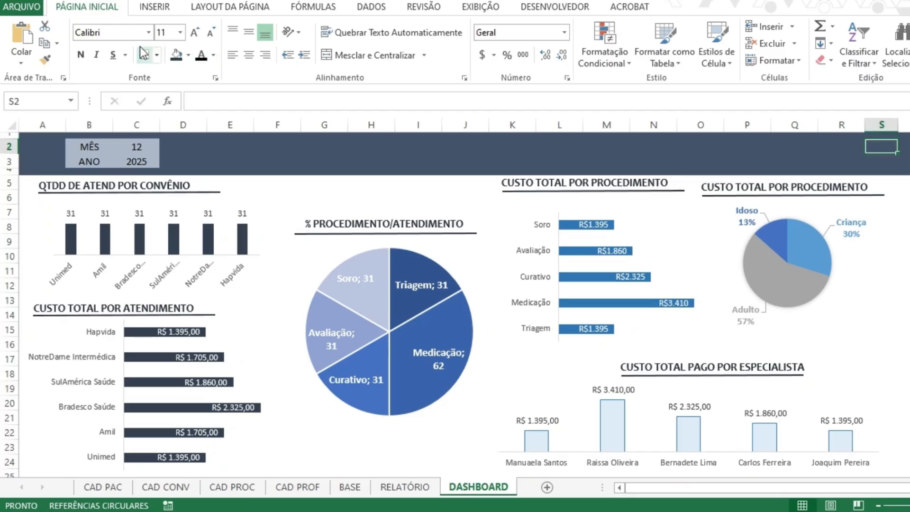
left_click(45, 59)
left_click(904, 125)
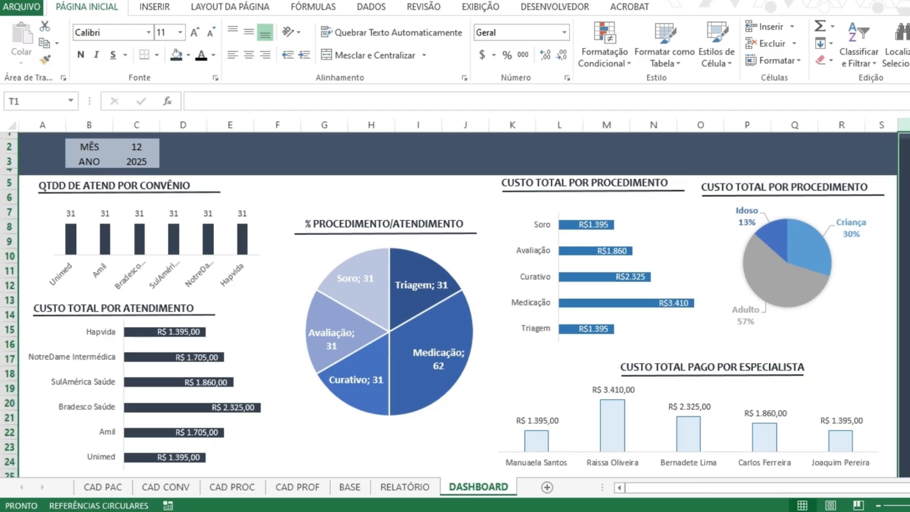
left_click(909, 242)
Hide all rows from row 25 downward, below the dashboard charts.
scroll(900, 304, "down", 1)
scroll(853, 308, "up", 1)
scroll(29, 469, "down", 1)
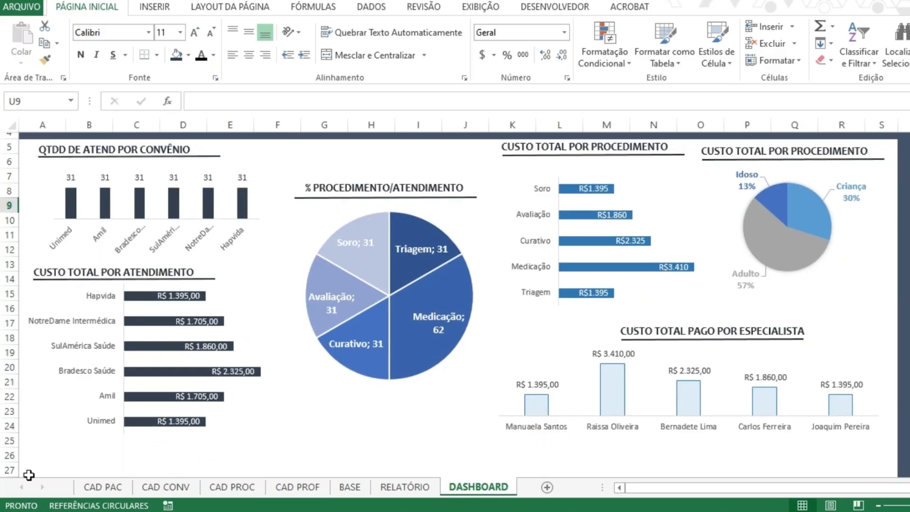
left_click(9, 440)
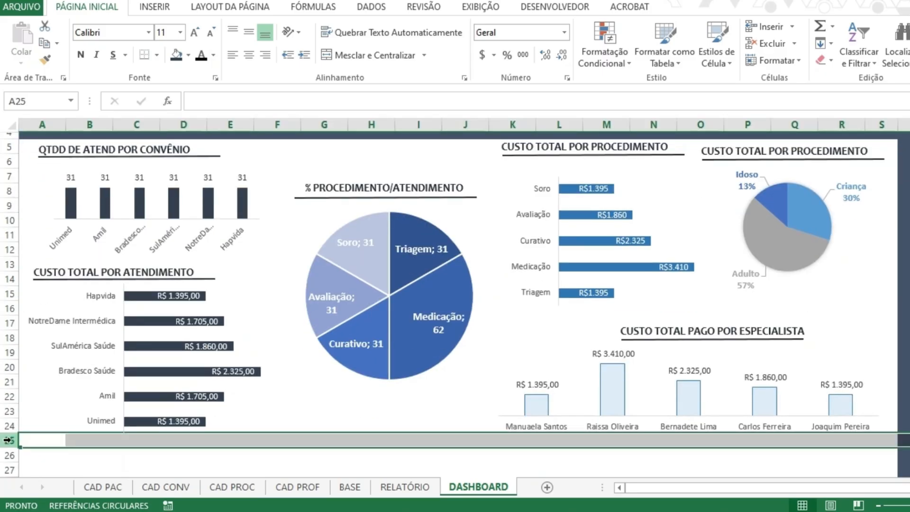
key("ctrl+shift+Down")
right_click(10, 439)
left_click(67, 427)
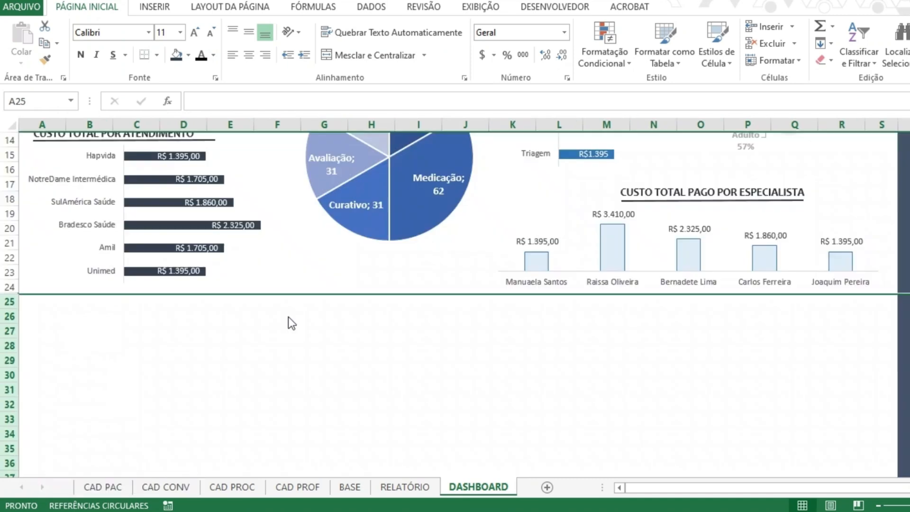
scroll(433, 306, "up", 4)
left_click(894, 316)
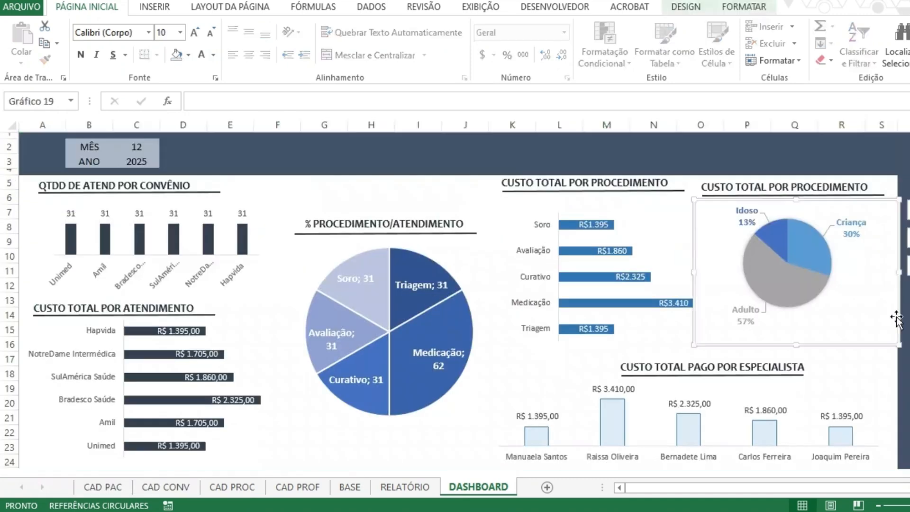
left_click(804, 352)
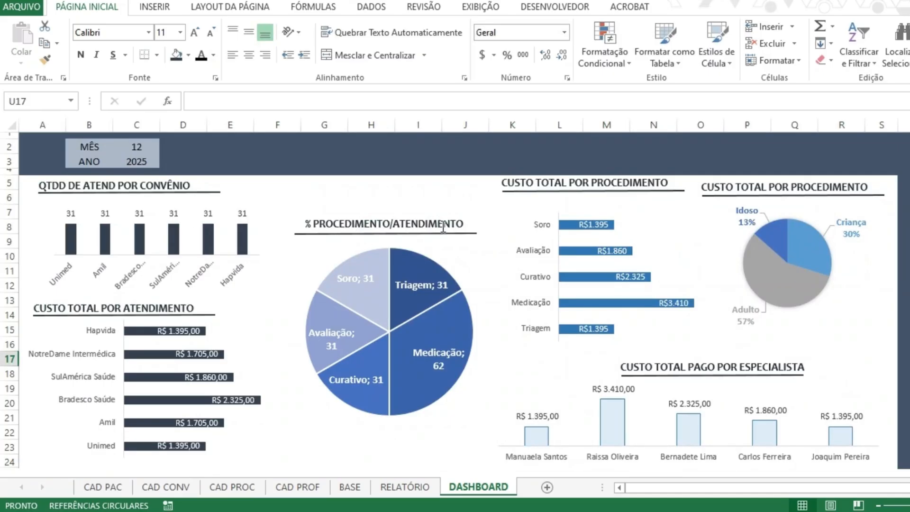
Replace the % sign at the start of the central pie chart's title with QTDD.
left_click(398, 217)
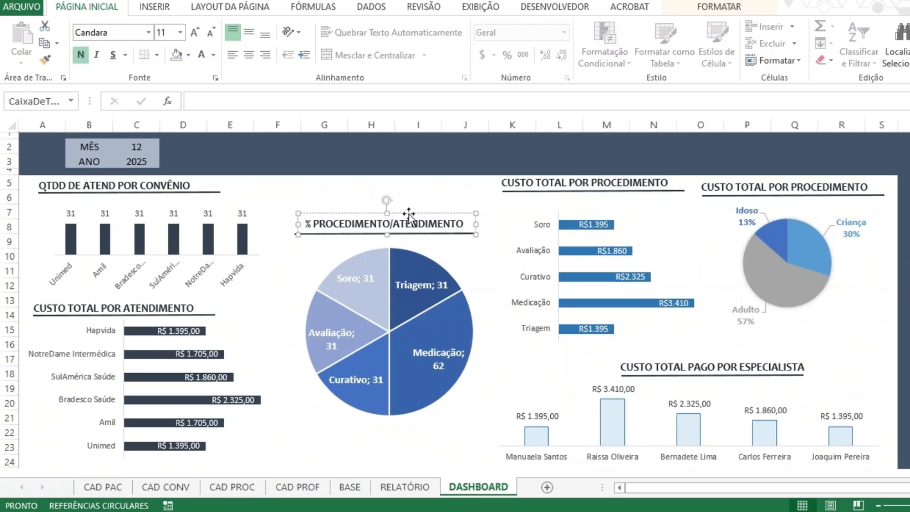
key("Delete")
key("Delete")
type("q")
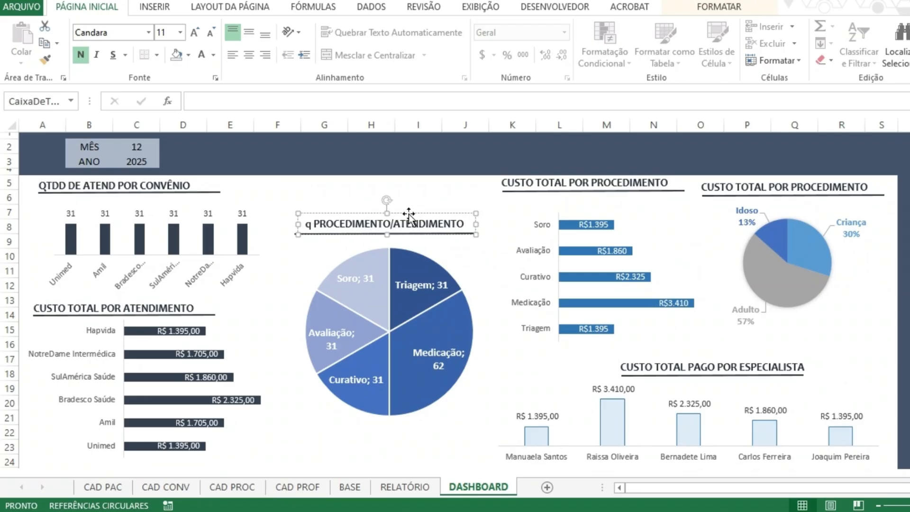
key("BackSpace")
type("QTDD")
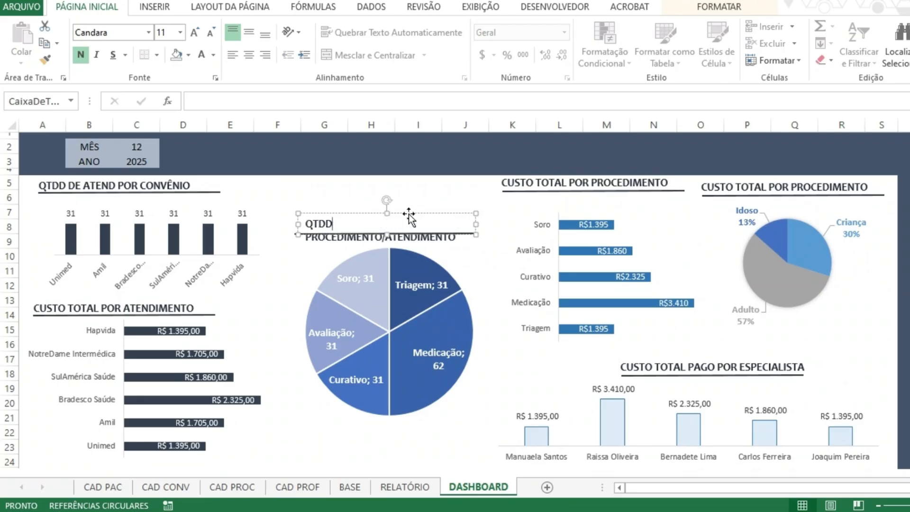
Remove /ATENDIMENTO from the central pie chart's title, leaving QTDD PROCEDIMENTO on a single line.
key("Delete")
key("Return")
key("Left")
key("Right")
key("Right")
key("Right")
key("Right")
key("Right")
key("Right")
key("Right")
key("Right")
key("Right")
key("Right")
key("Right")
key("Right")
key("Right")
key("Right")
key("Right")
key("shift+End")
key("BackSpace")
key("BackSpace")
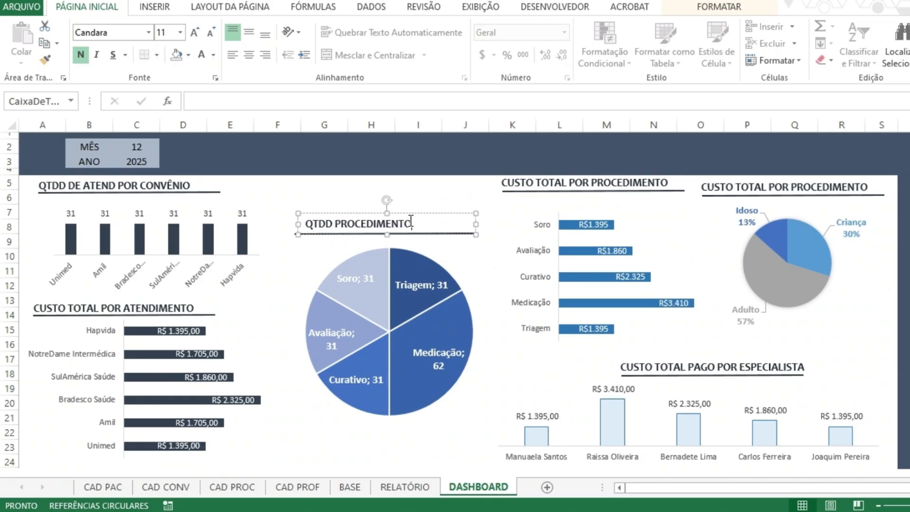
Shift the QTDD PROCEDIMENTO title slightly left to align it with the start of its underline.
left_click(437, 200)
left_click(342, 223)
left_click_drag(361, 216, 350, 215)
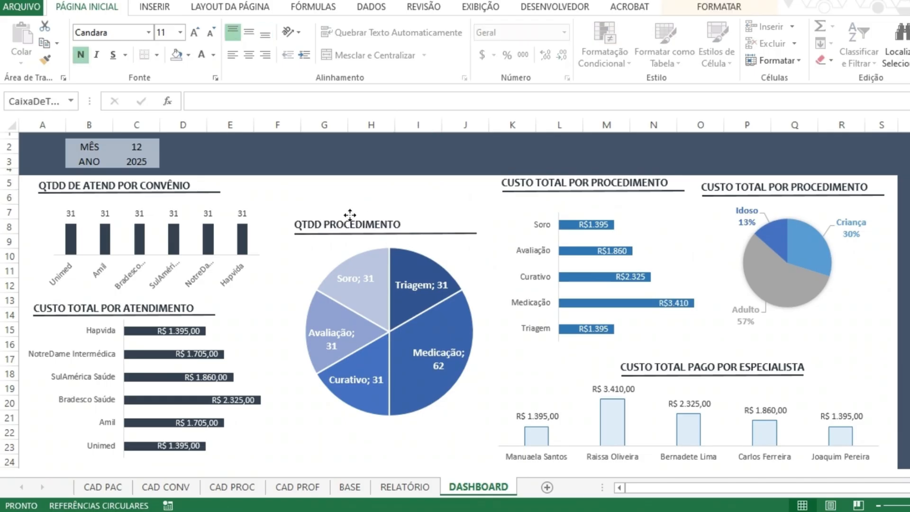
left_click(354, 189)
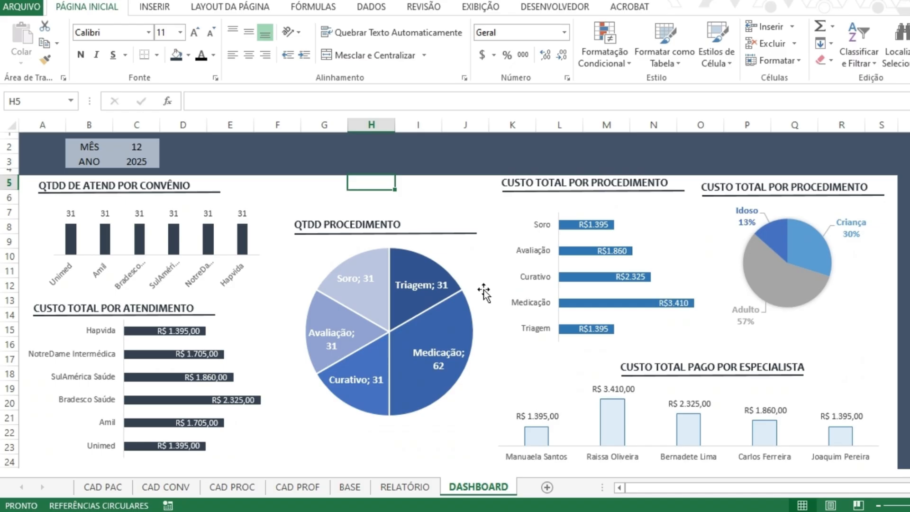
left_click(484, 194)
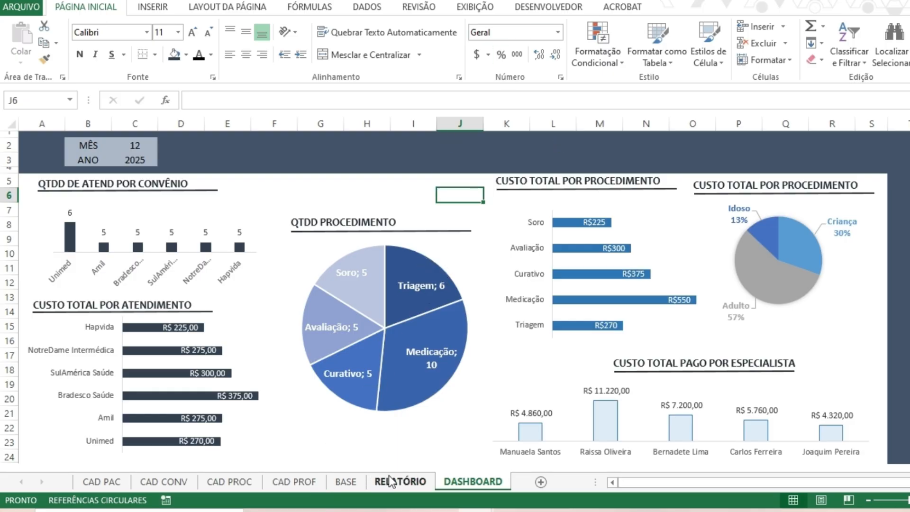
Review the attendance records on the BASE sheet from first to last, checking their dates, months and years.
left_click(353, 483)
key("ctrl+Up")
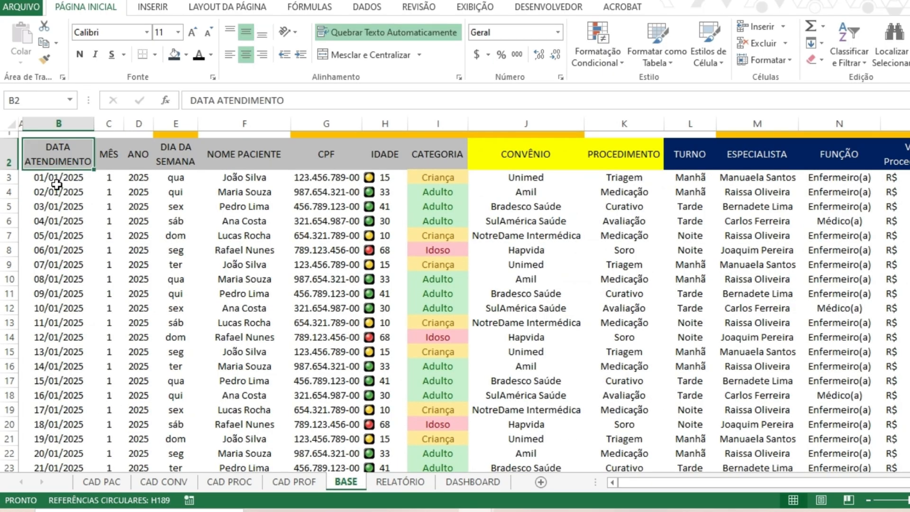
key("Down")
scroll(284, 204, "down", 9)
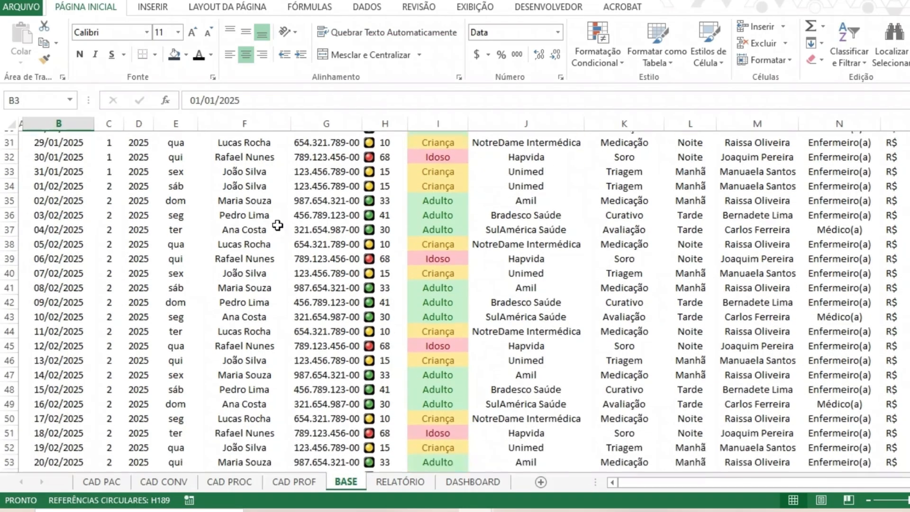
scroll(190, 224, "down", 20)
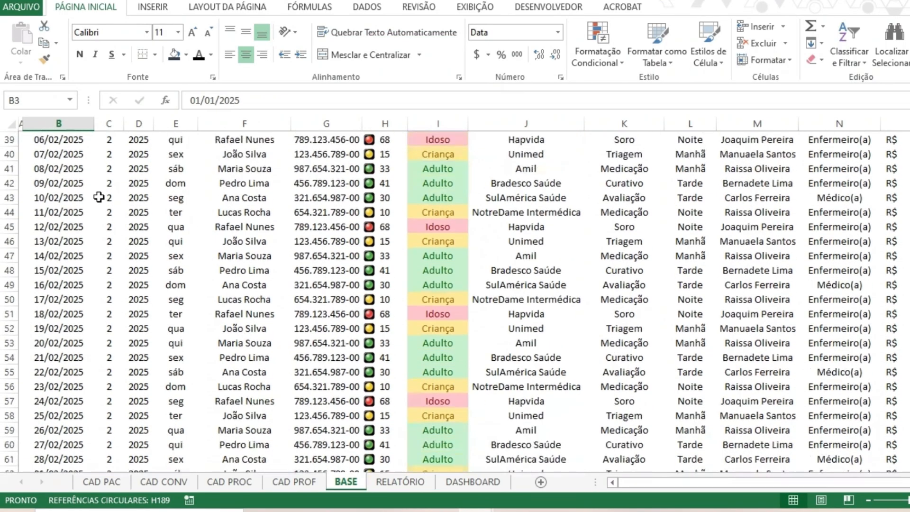
scroll(91, 199, "down", 20)
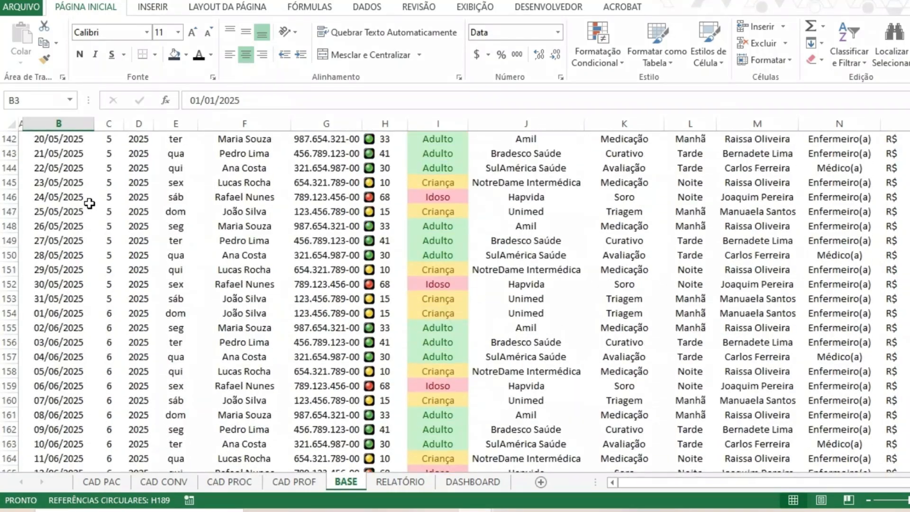
scroll(98, 236, "down", 20)
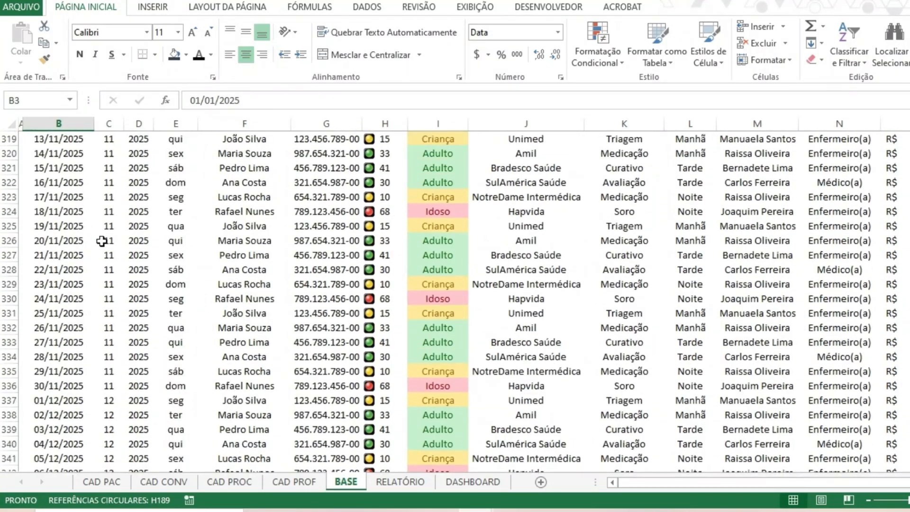
scroll(82, 222, "down", 20)
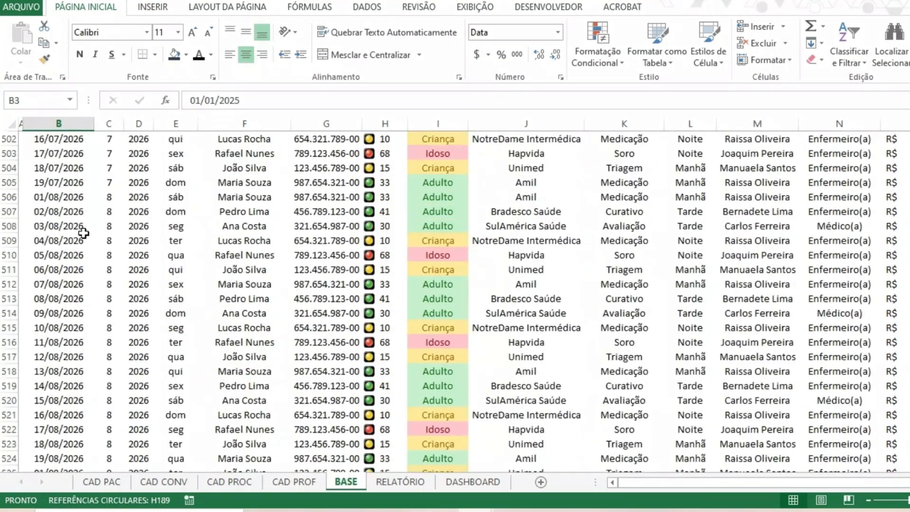
scroll(92, 223, "up", 7)
scroll(325, 237, "up", 20)
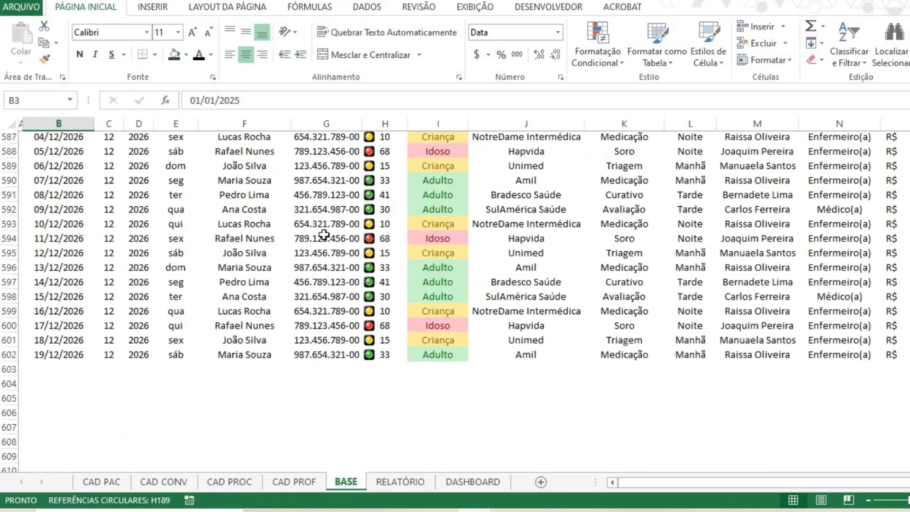
scroll(883, 239, "down", 1)
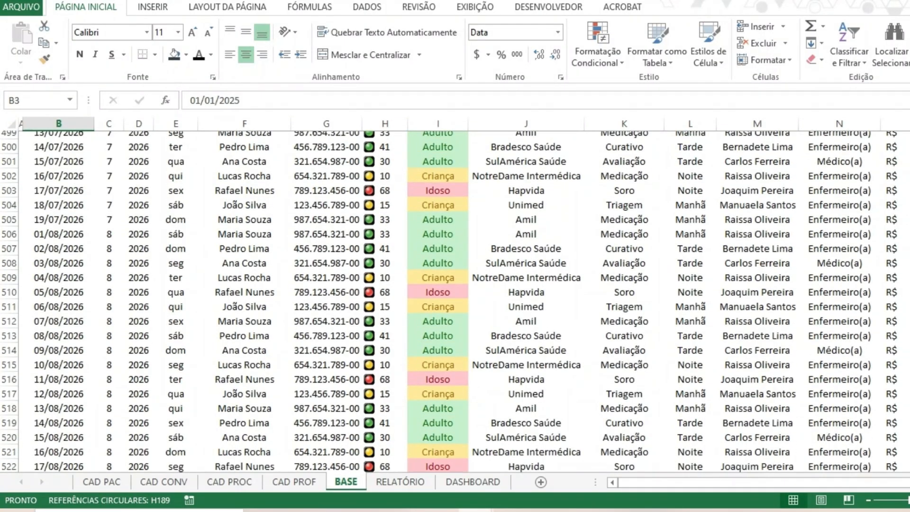
scroll(606, 278, "up", 20)
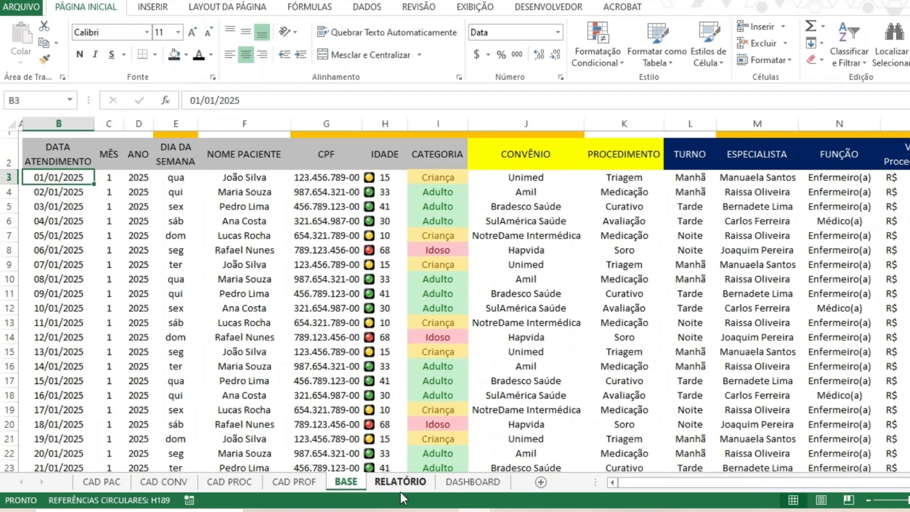
Return to the DASHBOARD sheet and examine the MÊS filter, the procedure cost bars and the Medicação slice of the pie chart.
left_click(455, 487)
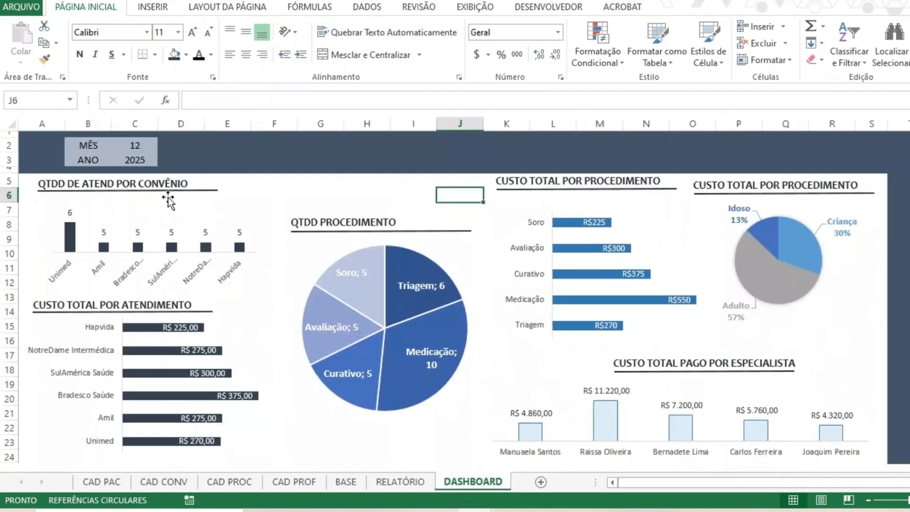
left_click(137, 148)
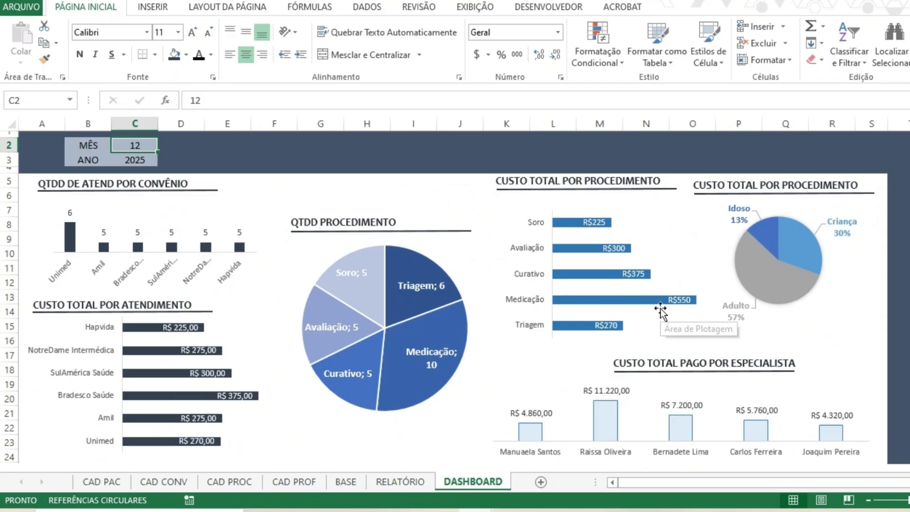
mouse_move(660, 303)
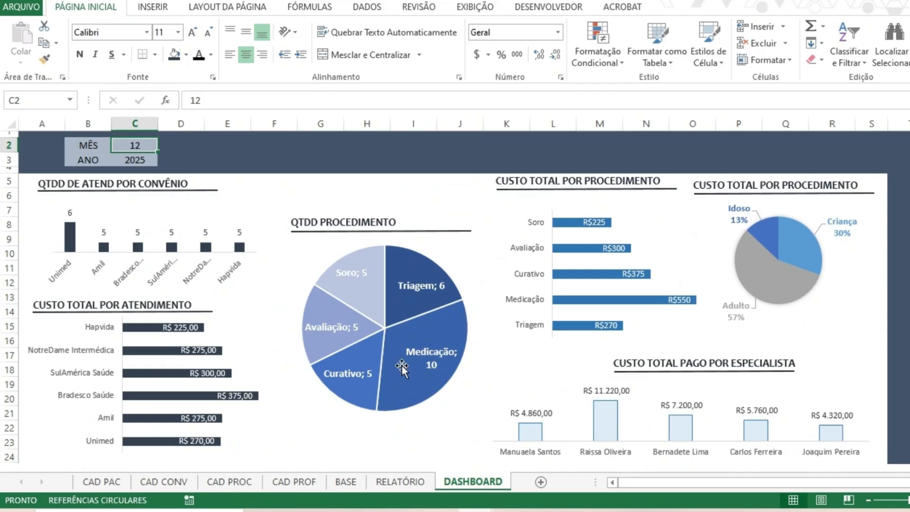
mouse_move(409, 379)
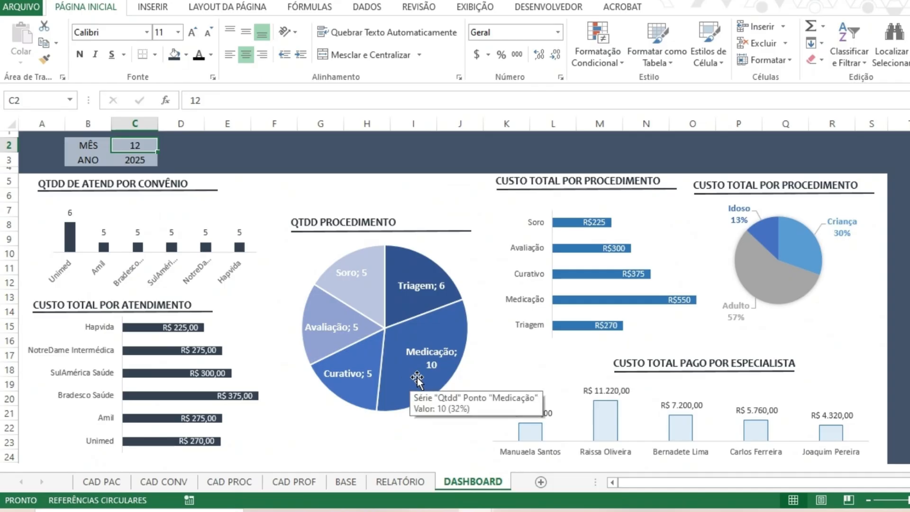
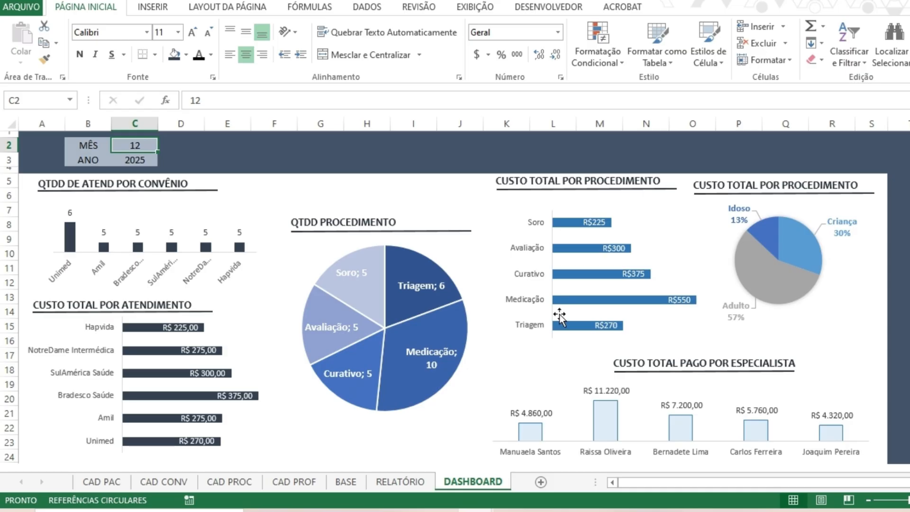
On the RELATÓRIO sheet, extend K3's SOMASES formula with a month criterion matching BASE column C to DASHBOARD cell C2.
left_click(403, 480)
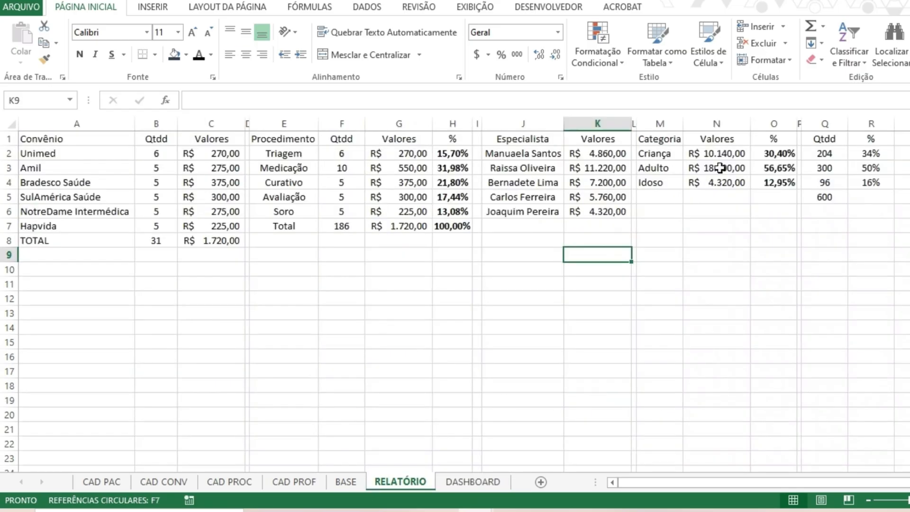
left_click(590, 167)
left_click(457, 101)
left_click(384, 102)
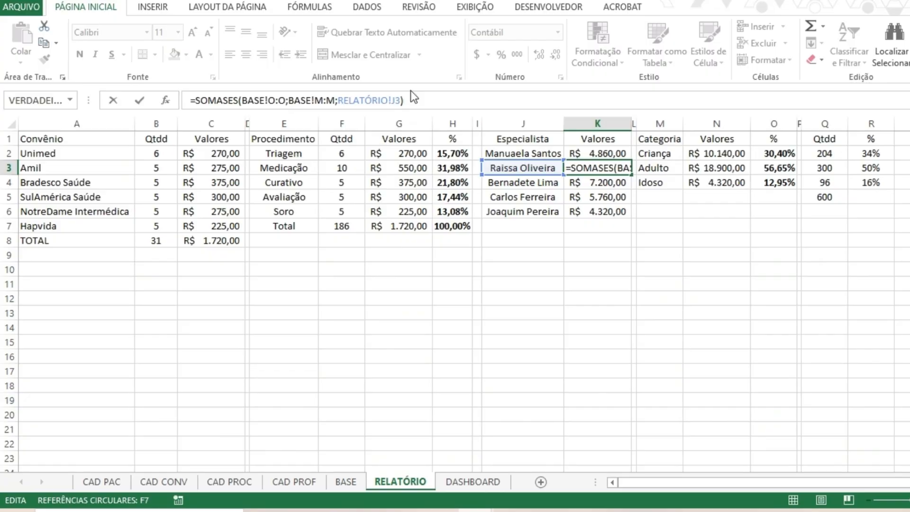
key("BackSpace")
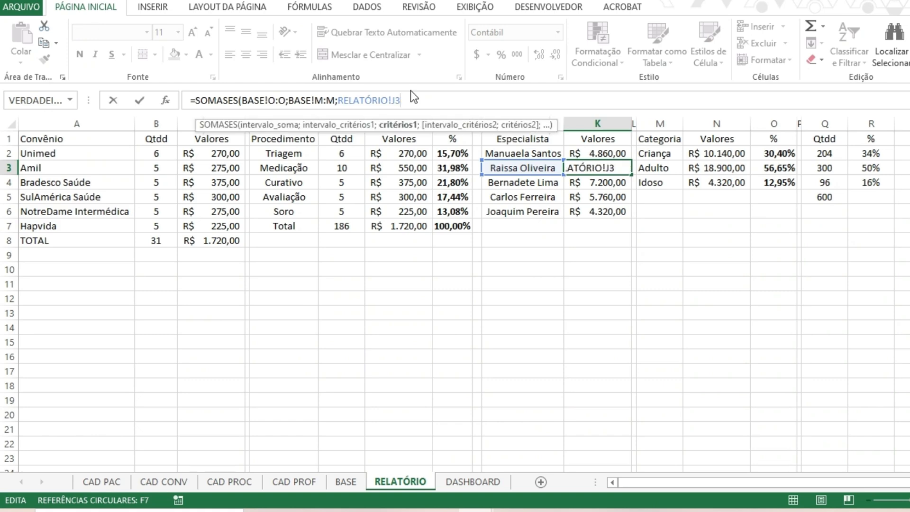
type(";")
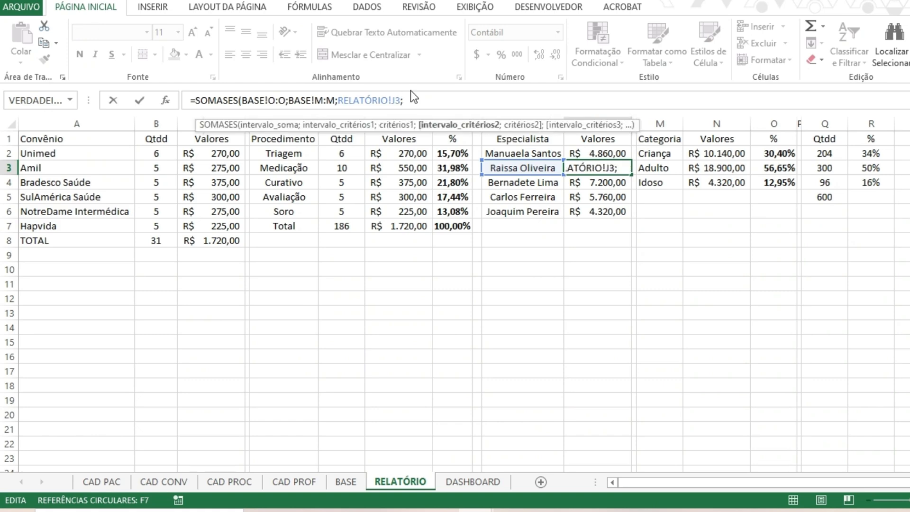
left_click(345, 481)
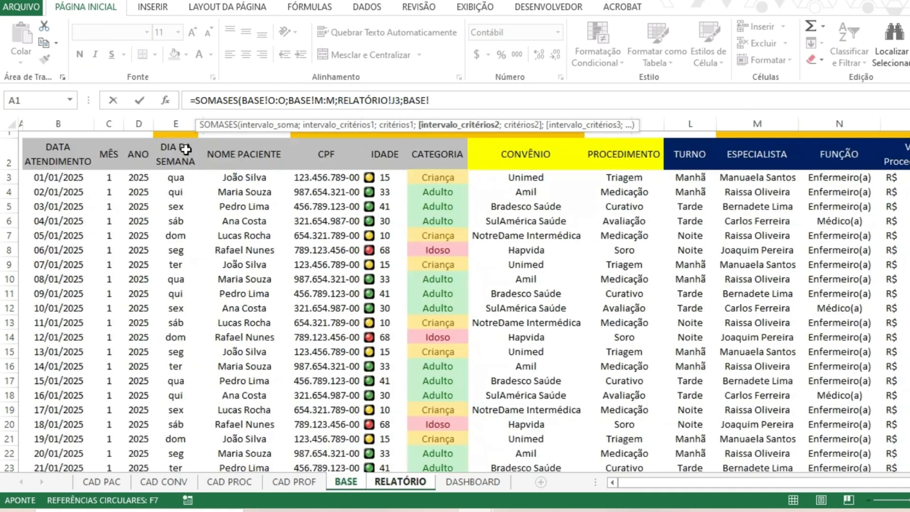
left_click(108, 123)
type(";")
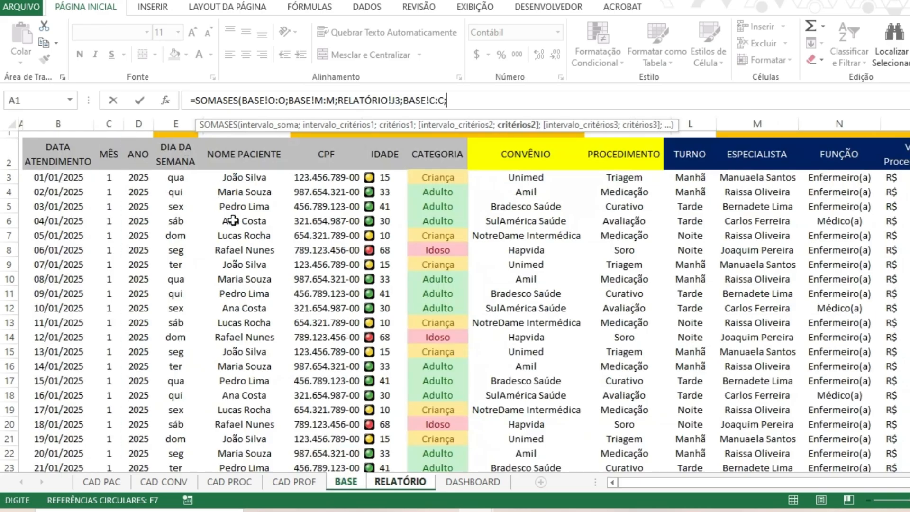
left_click(472, 482)
left_click(141, 147)
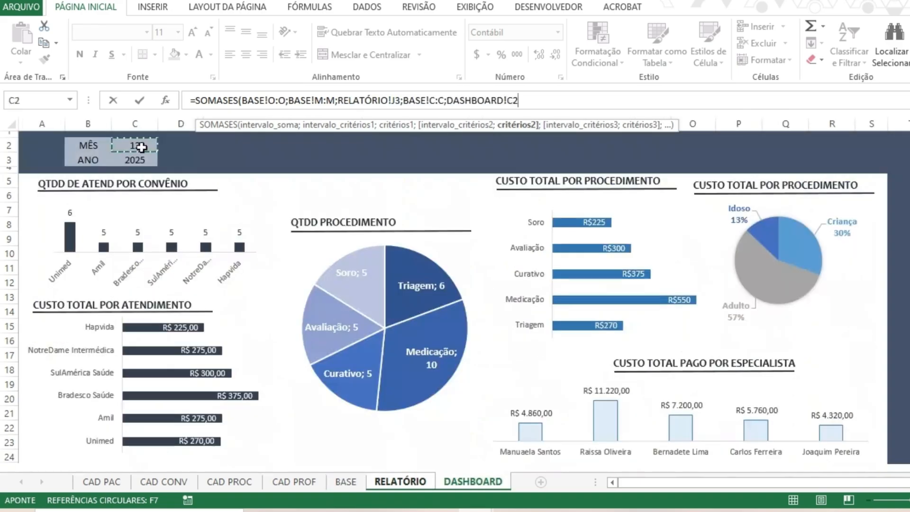
type(";")
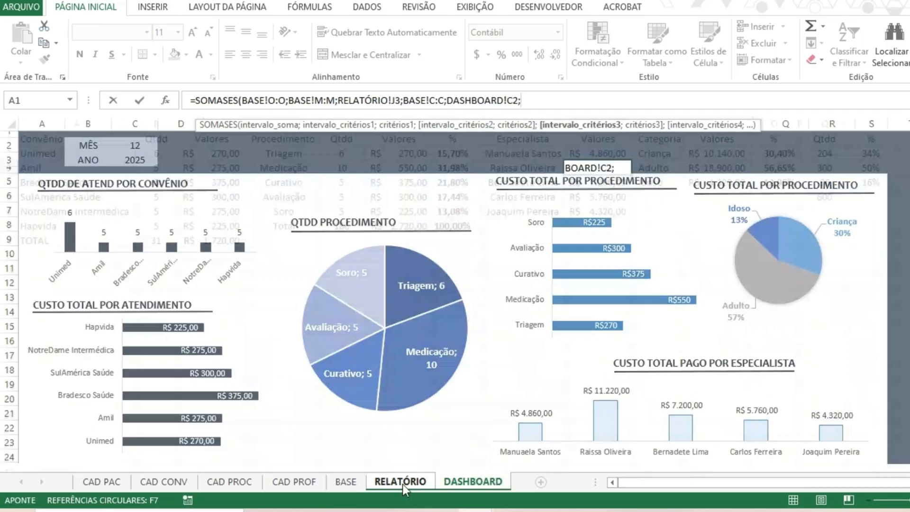
Add a year criterion to K3's formula, matching BASE column D to DASHBOARD cell C3, and fill the formula down to K6.
left_click(401, 482)
left_click(351, 485)
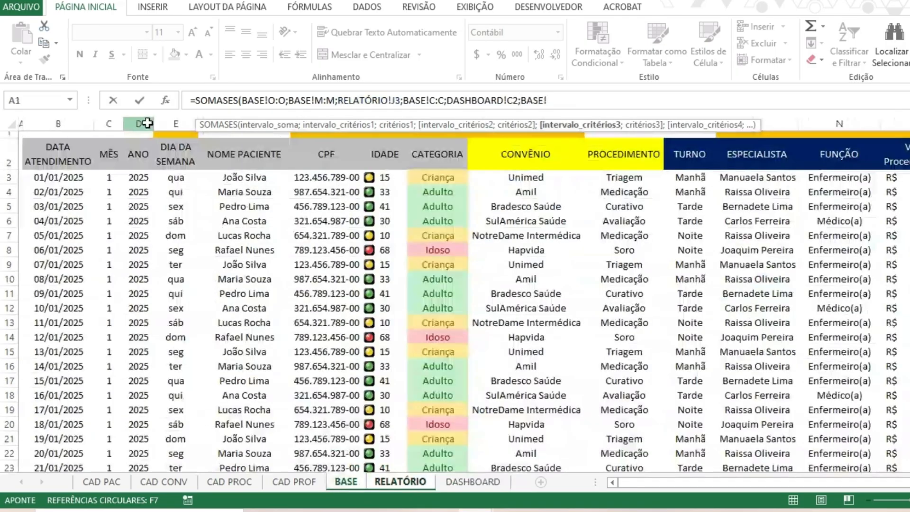
left_click(147, 123)
type(";")
left_click(472, 481)
left_click(147, 160)
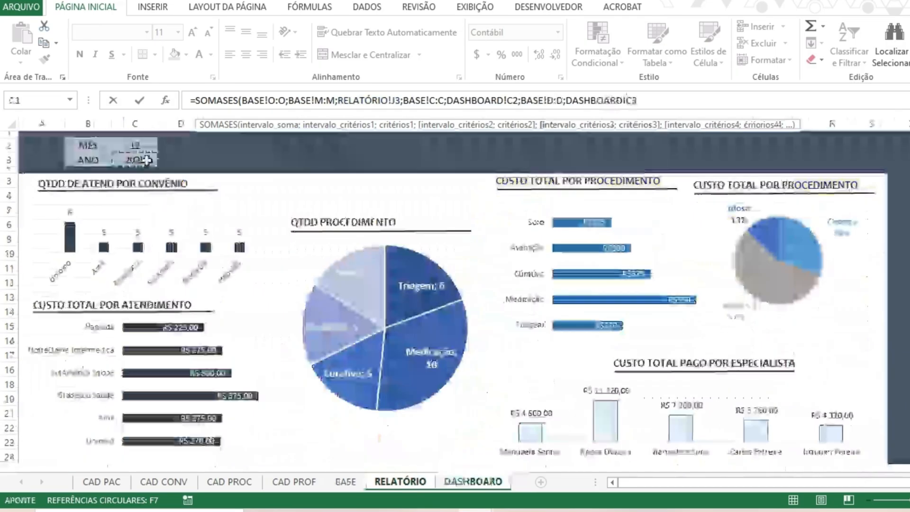
key("Return")
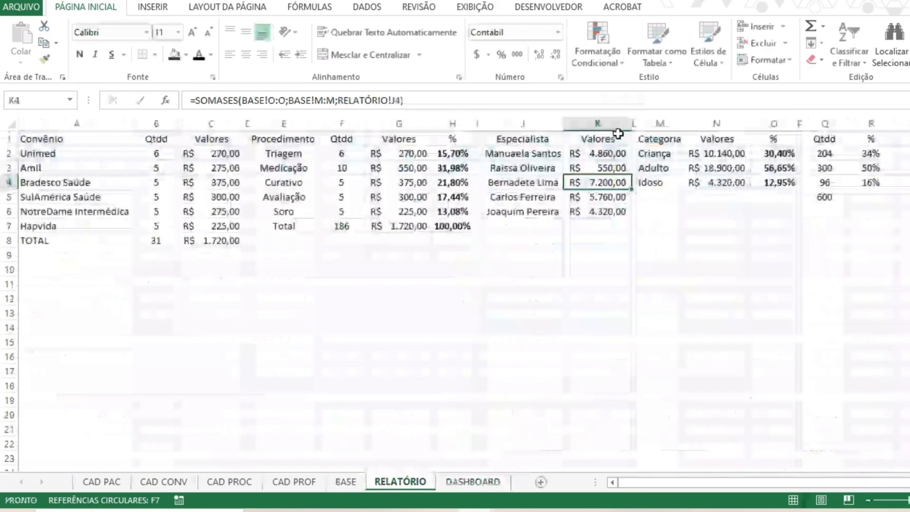
left_click(624, 169)
double_click(631, 176)
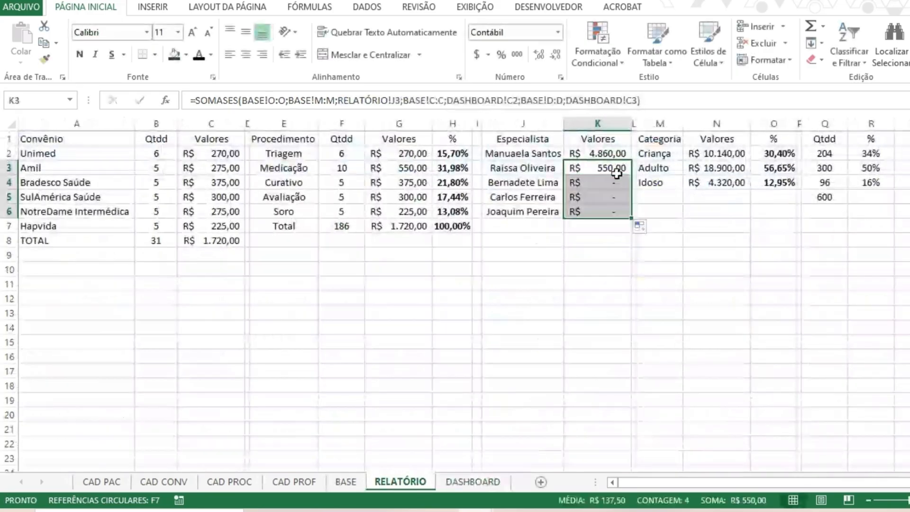
Make the DASHBOARD month and year references in K3's formula absolute as $C$2 and $C$3.
left_click_drag(616, 173, 629, 152)
left_click(494, 101)
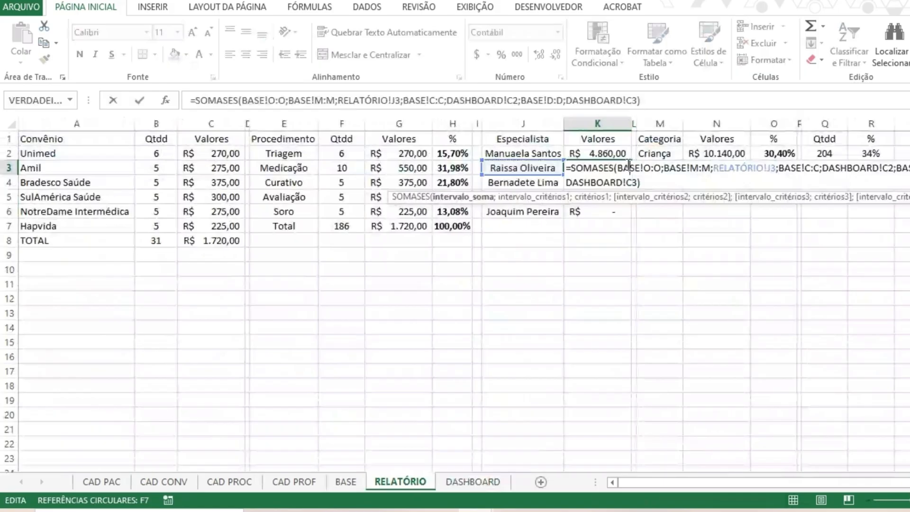
left_click(515, 100)
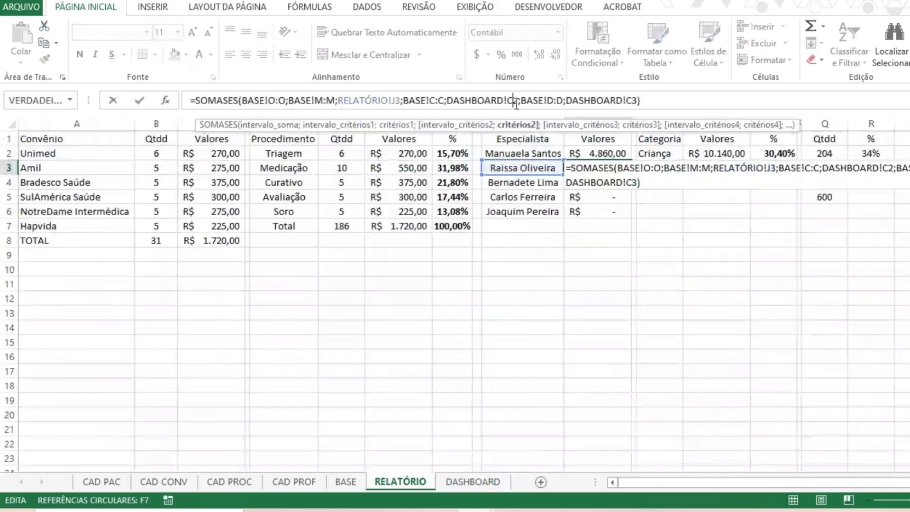
key("F4")
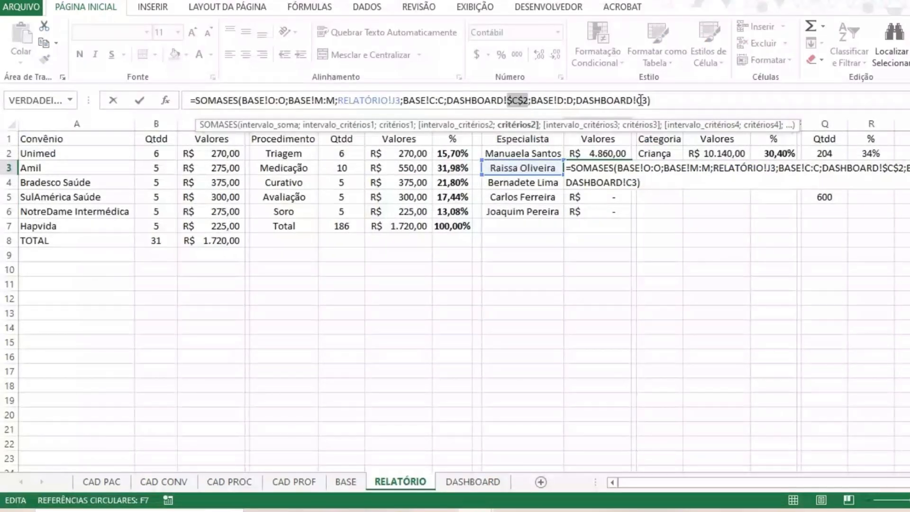
left_click(640, 101)
key("F4")
key("Return")
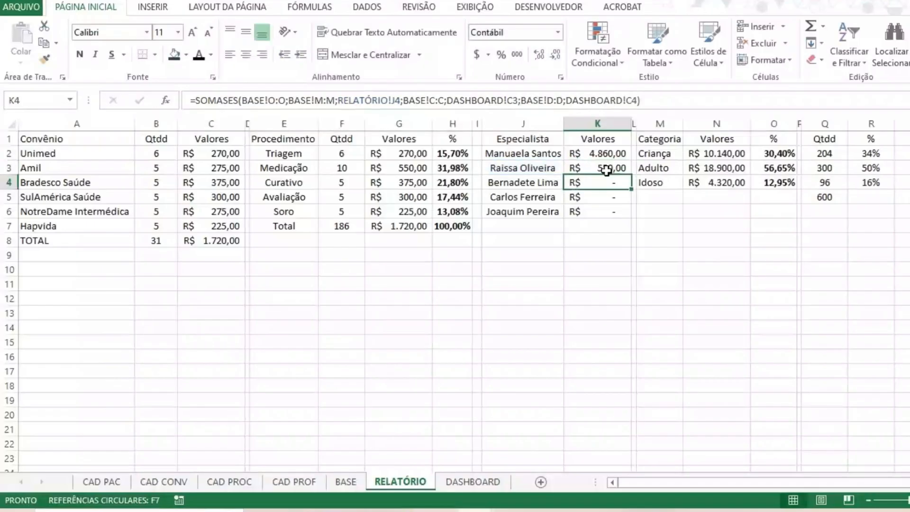
Copy K3's formula across all the specialists' values, covering K2 to K6.
left_click(606, 170)
mouse_move(630, 175)
left_mouse_down()
mouse_move(630, 217)
mouse_move(623, 152)
left_mouse_up()
left_click(609, 203)
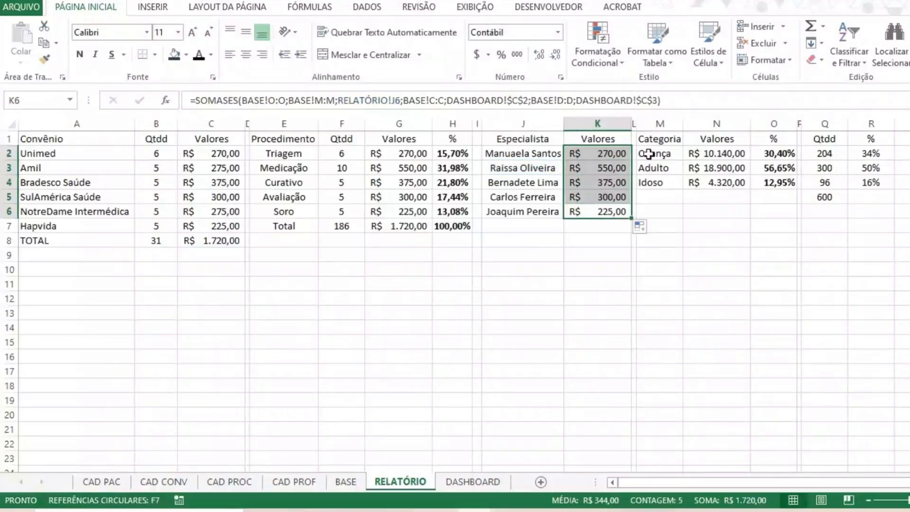
Inspect the formulas behind the first specialist's value in K2 and Criança's value and percentage in N2 and O2.
left_click(706, 154)
left_click(598, 157)
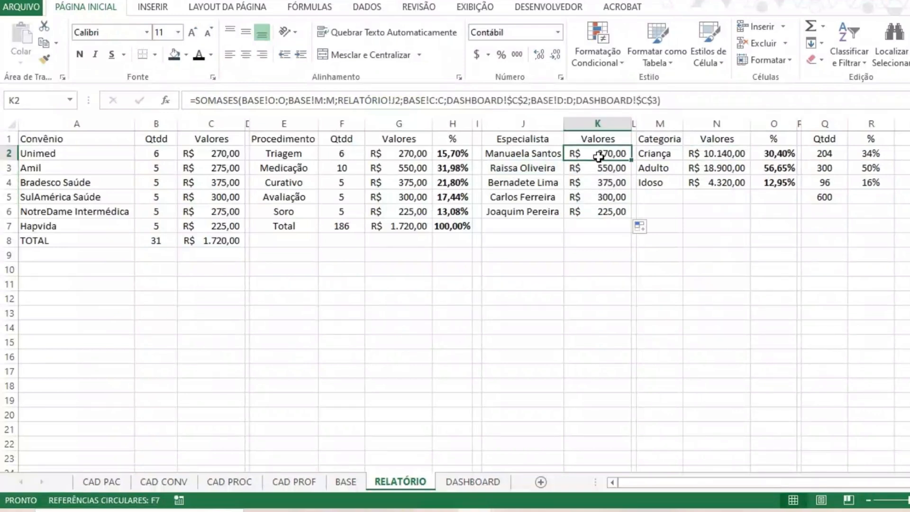
left_click(696, 153)
left_click(442, 92)
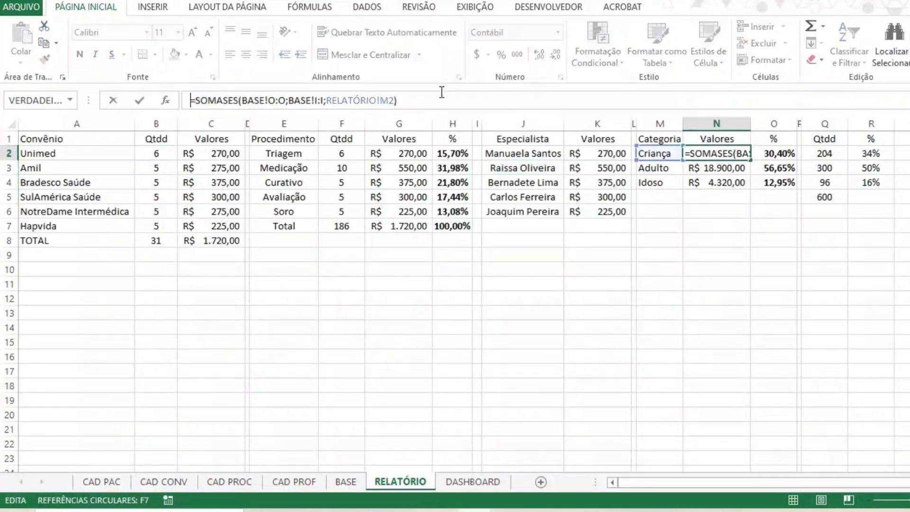
left_click(770, 155)
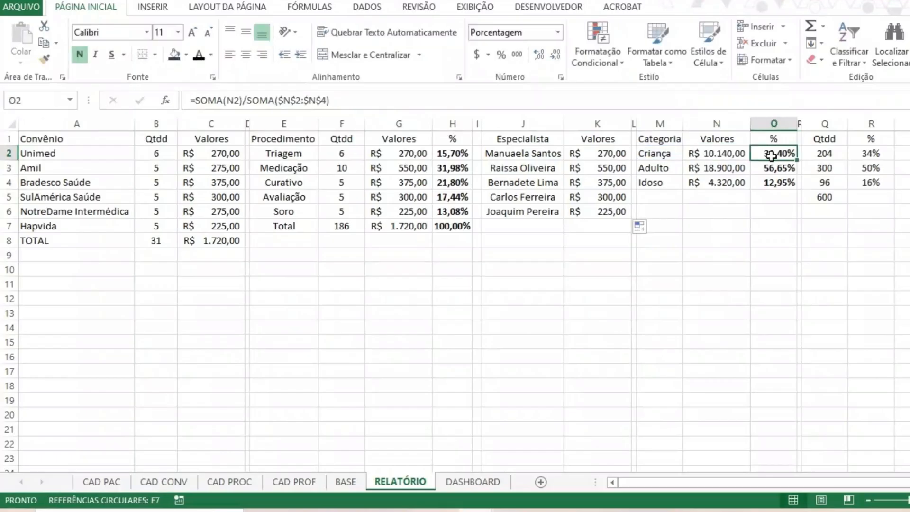
left_click(350, 104)
key("Return")
Extend Criança's SOMASES formula in N2 with a month criterion matching BASE column C to DASHBOARD cell C2.
left_click(723, 152)
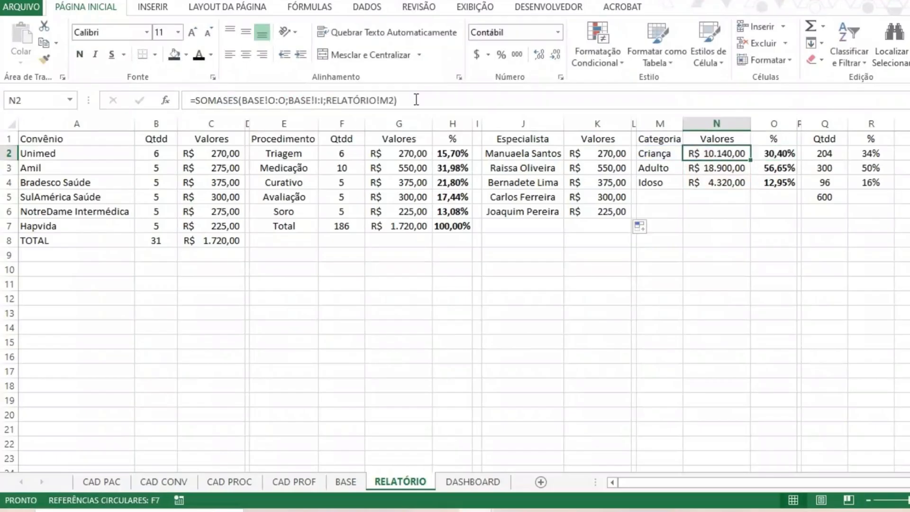
left_click(416, 100)
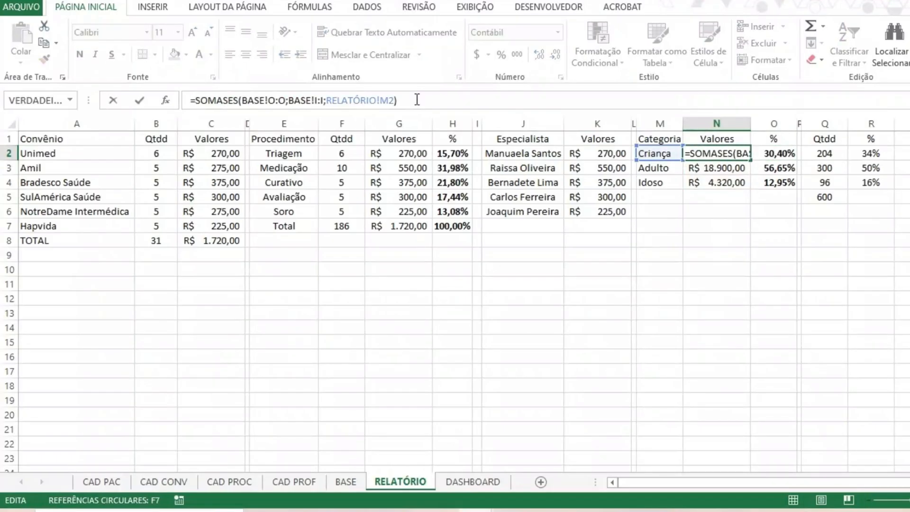
key("BackSpace")
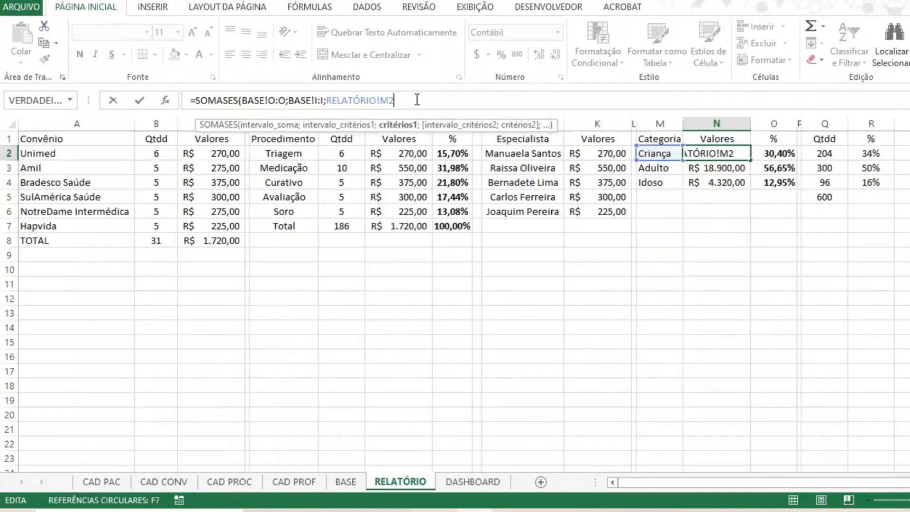
type(";")
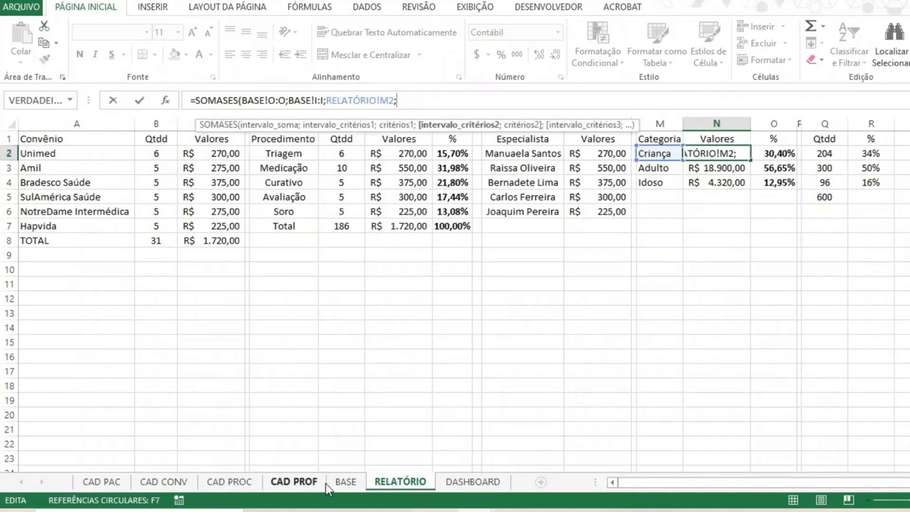
left_click(331, 482)
left_click(109, 120)
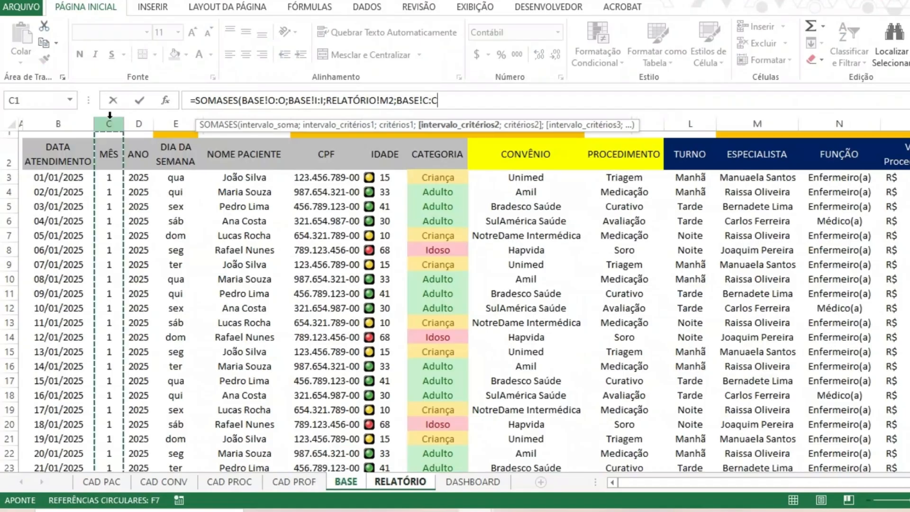
type(";")
left_click(448, 482)
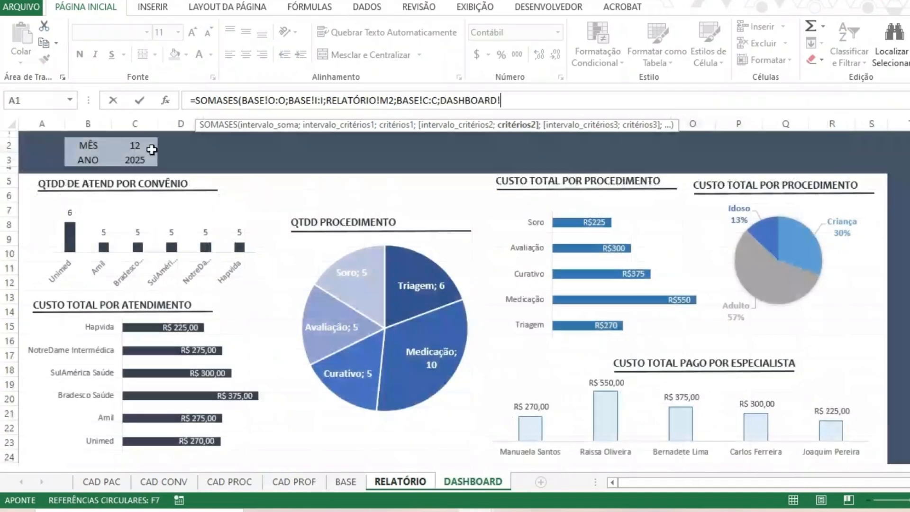
left_click(151, 149)
type(";")
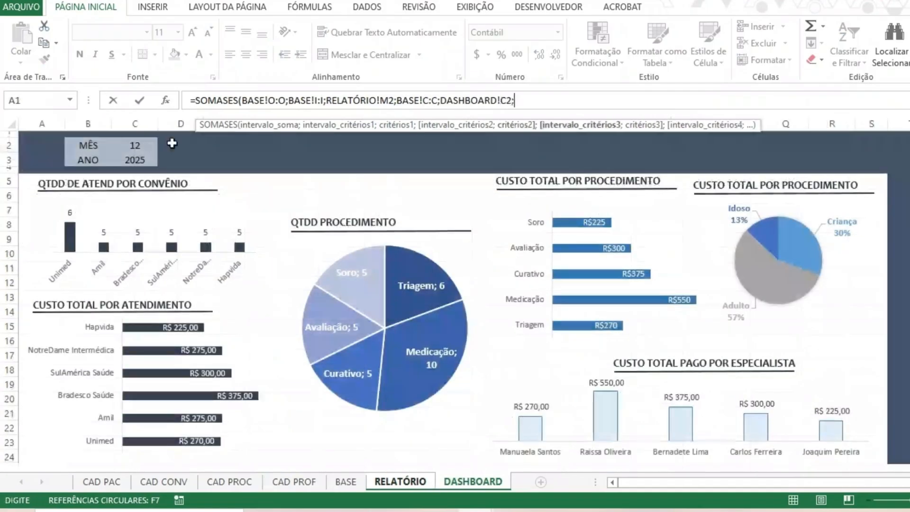
Add a year criterion to N2's formula, matching BASE column D to DASHBOARD cell C3, and close the function.
left_click(395, 484)
key("ctrl+Page_Up")
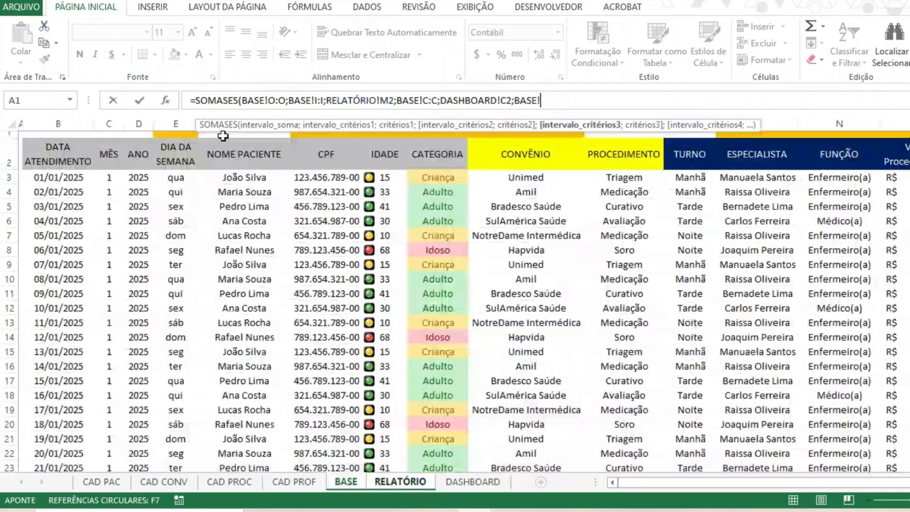
type("D:D;")
left_click(471, 482)
left_click(145, 157)
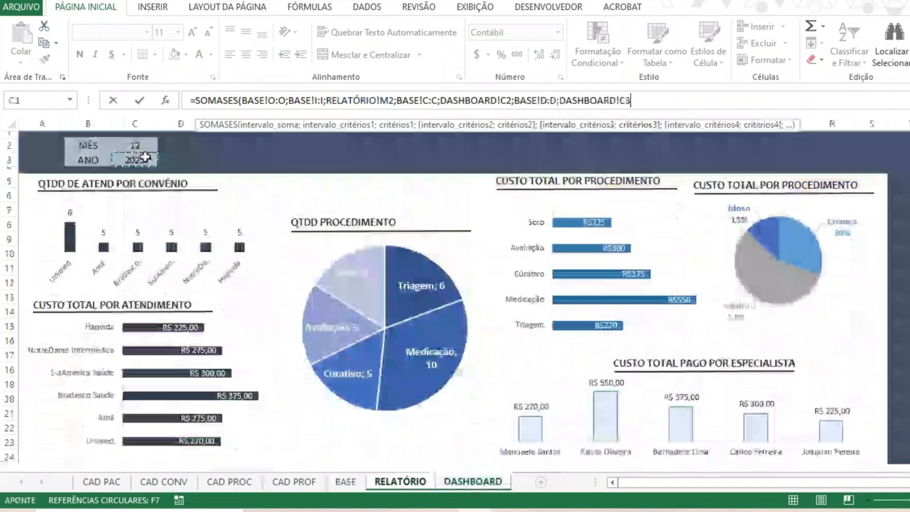
type(")")
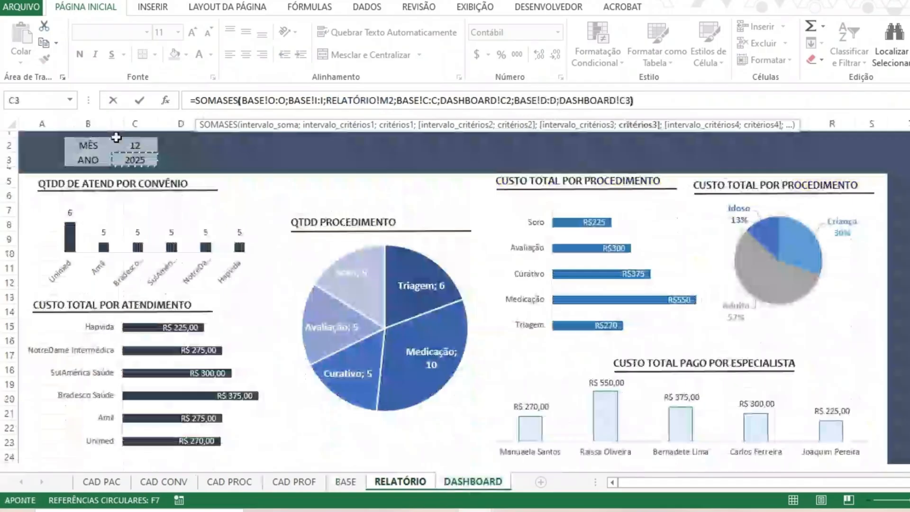
Make N2's DASHBOARD references absolute as $C$2 and $C$3, and fill the formula down to Adulto and Idoso.
left_click(507, 100)
key("F4")
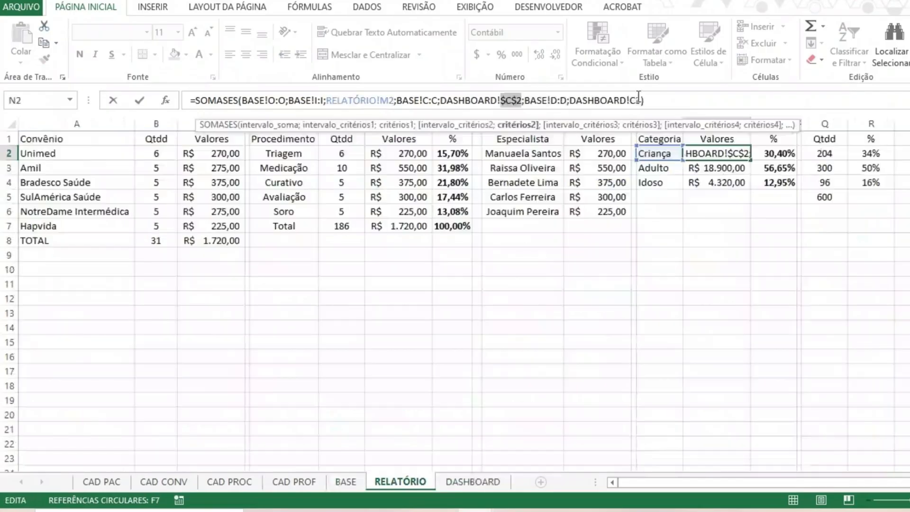
left_click(638, 100)
key("F4")
key("Return")
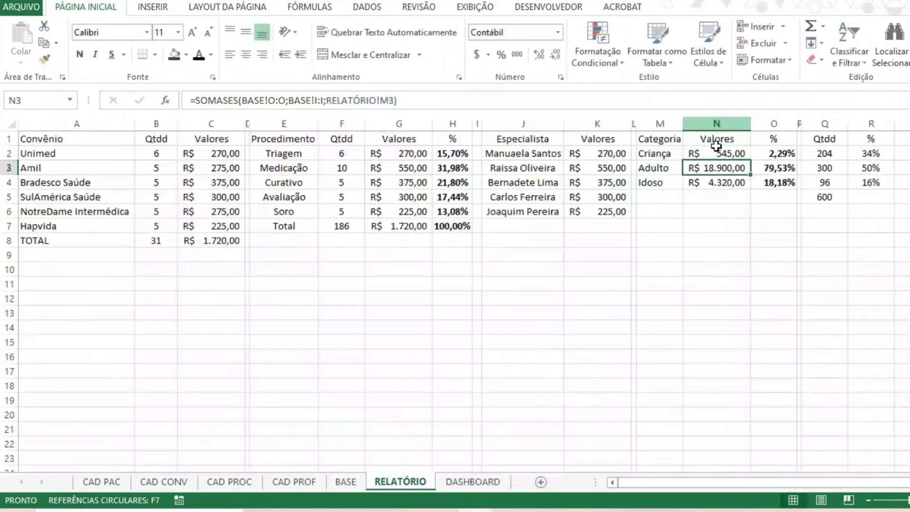
left_click(747, 156)
left_click_drag(752, 162, 751, 186)
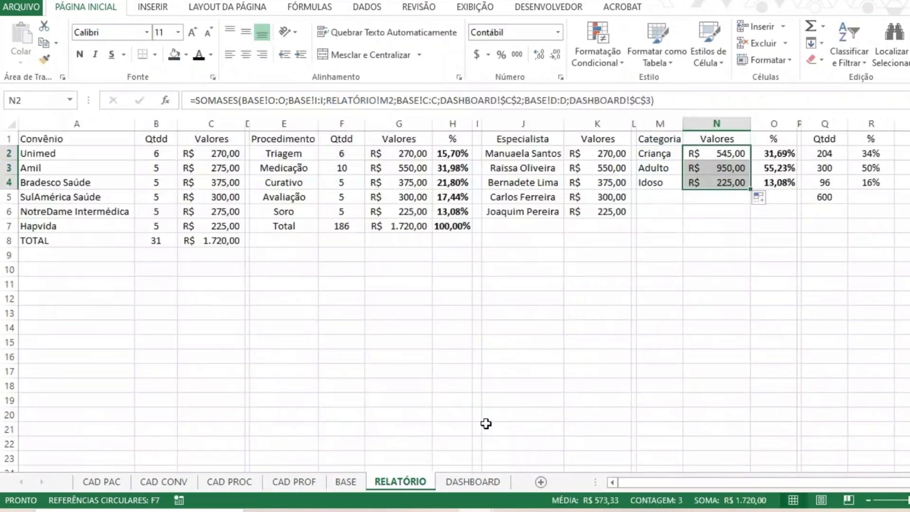
Return to the DASHBOARD sheet and examine the category pie chart and the CUSTO TOTAL PAGO POR ESPECIALISTA columns.
left_click(473, 476)
left_click(383, 171)
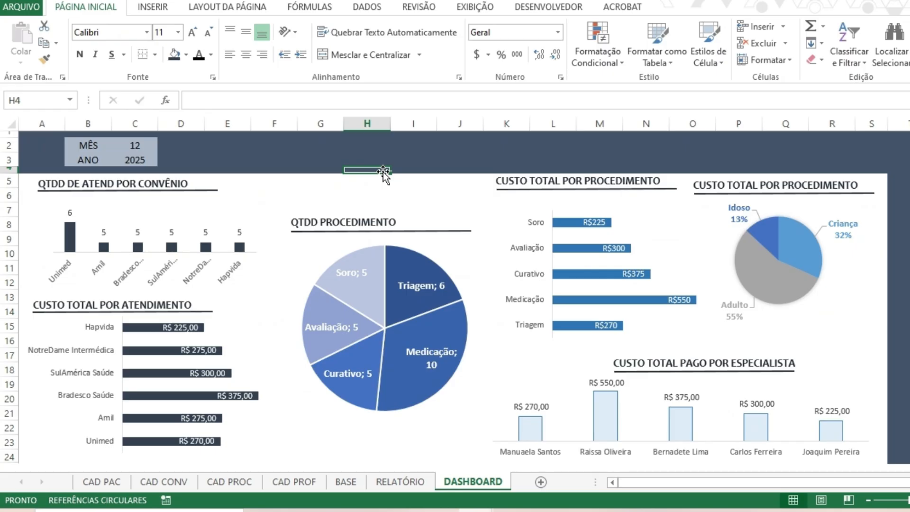
left_click(238, 144)
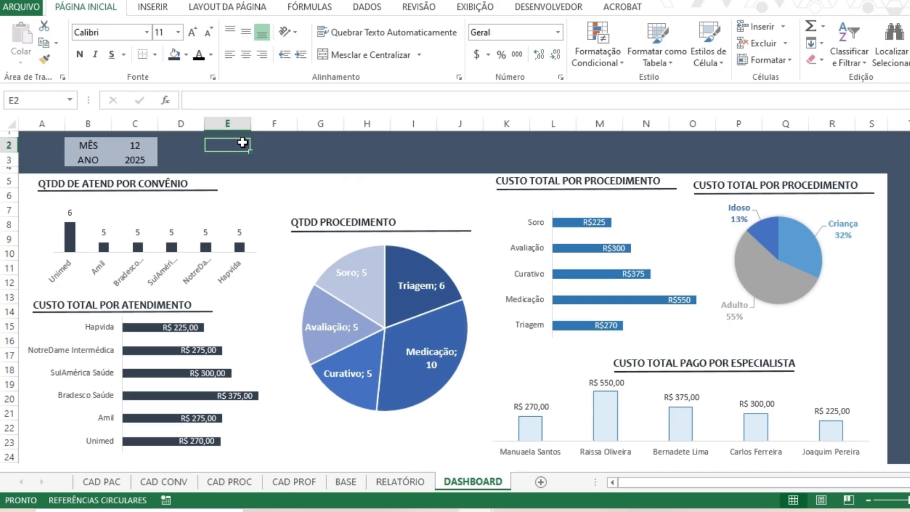
type("Filtro")
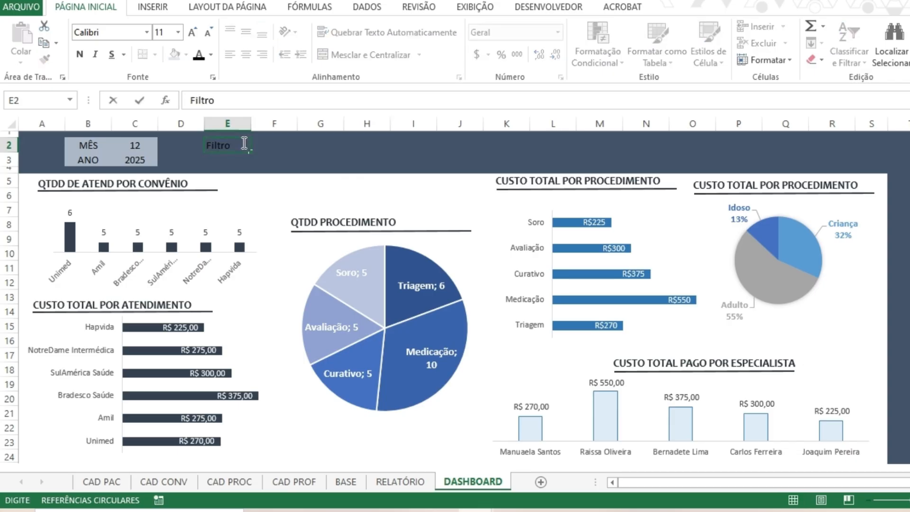
key("ctrl+Return")
key("Right")
type("Proce")
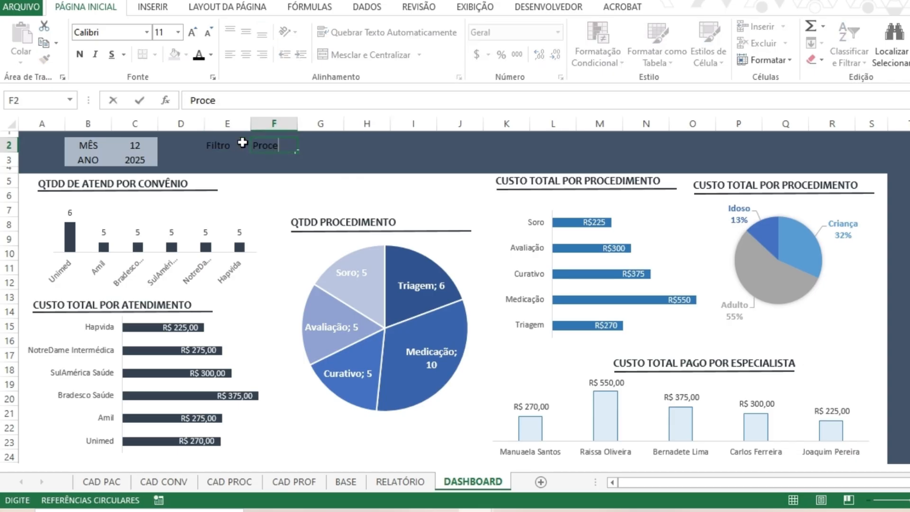
type("dimento")
key("Return")
key("Up")
key("Right")
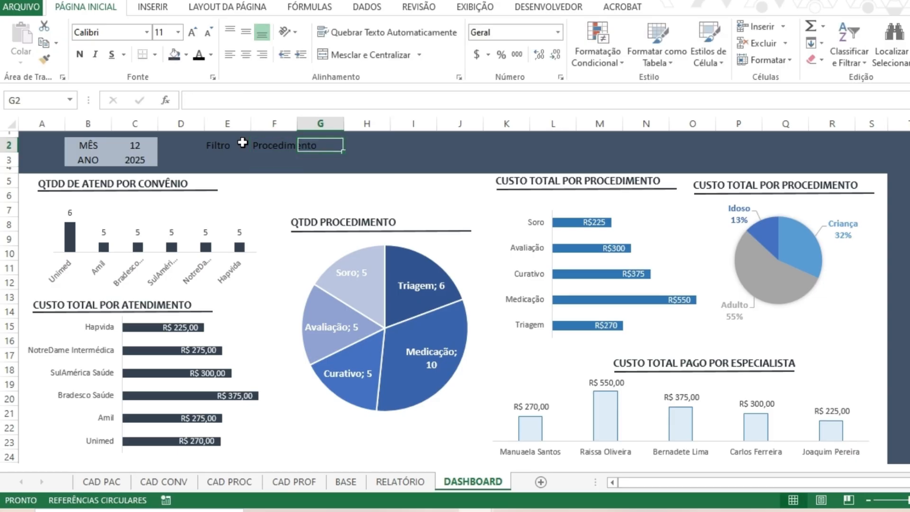
key("Left")
key("Delete")
key("Left")
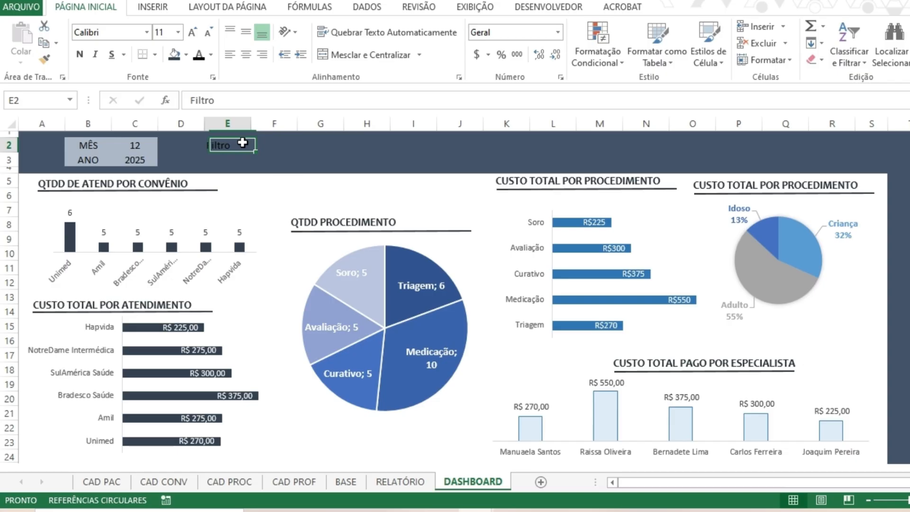
key("Delete")
key("Left")
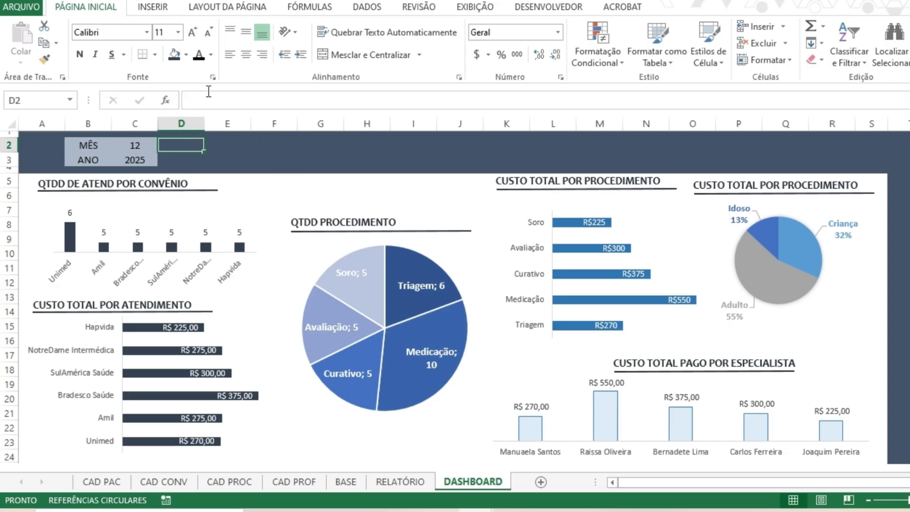
left_click(315, 159)
Test the dashboard charts for 2025 by setting the MÊS filter in C2 to 11, 10 and 1 in turn.
left_click(149, 142)
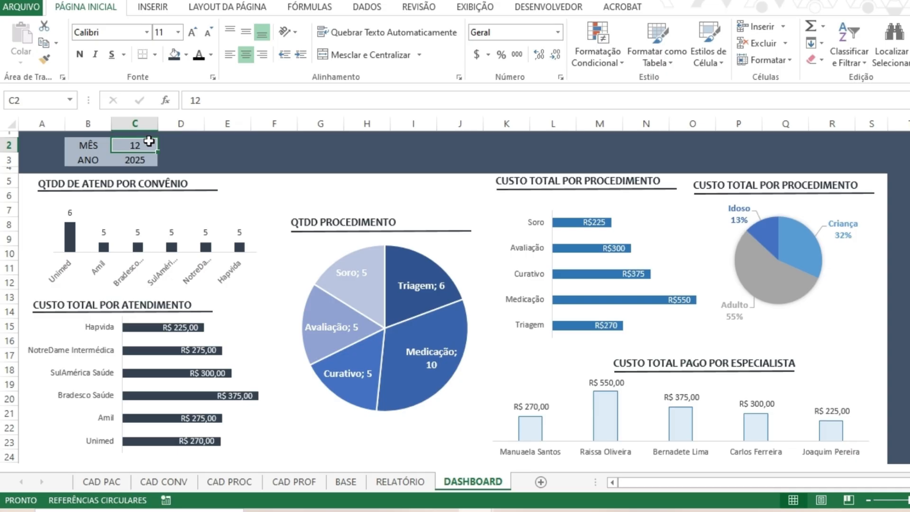
type("11")
key("Return")
left_click(149, 142)
type("11")
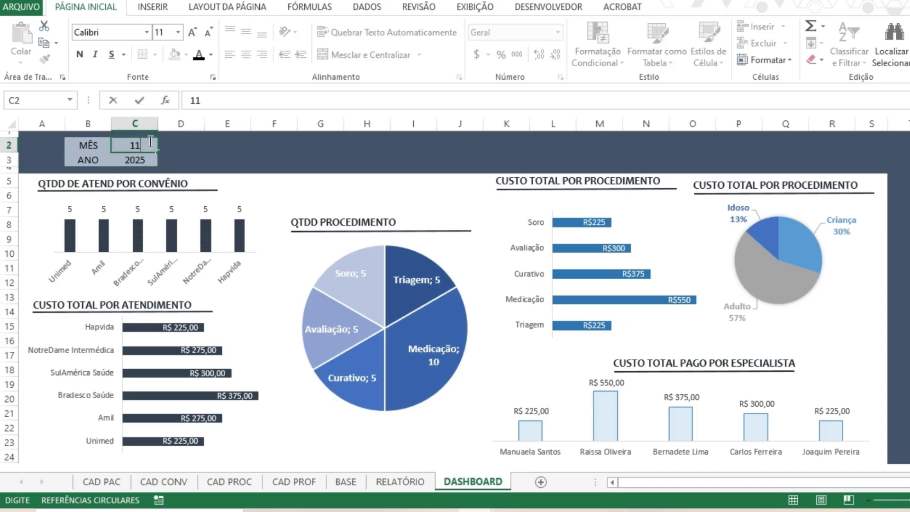
key("BackSpace")
type("0")
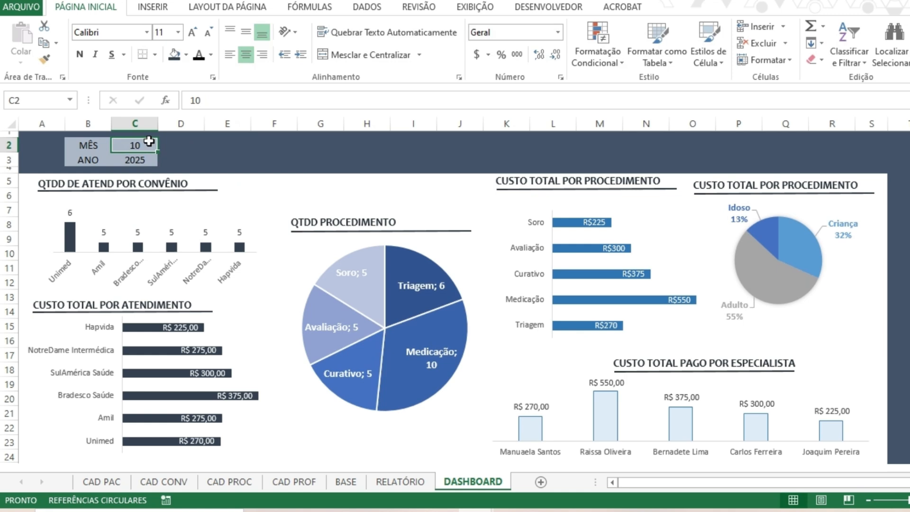
key("BackSpace")
key("Return")
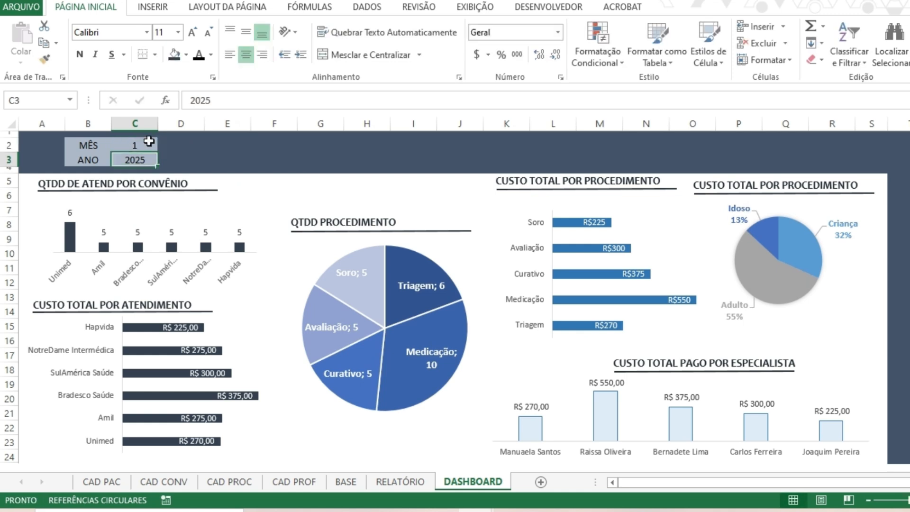
Check the 2025 charts month by month by setting the MÊS filter to 2, 3, 4 and 5 in turn.
left_click(149, 142)
type("2")
key("Return")
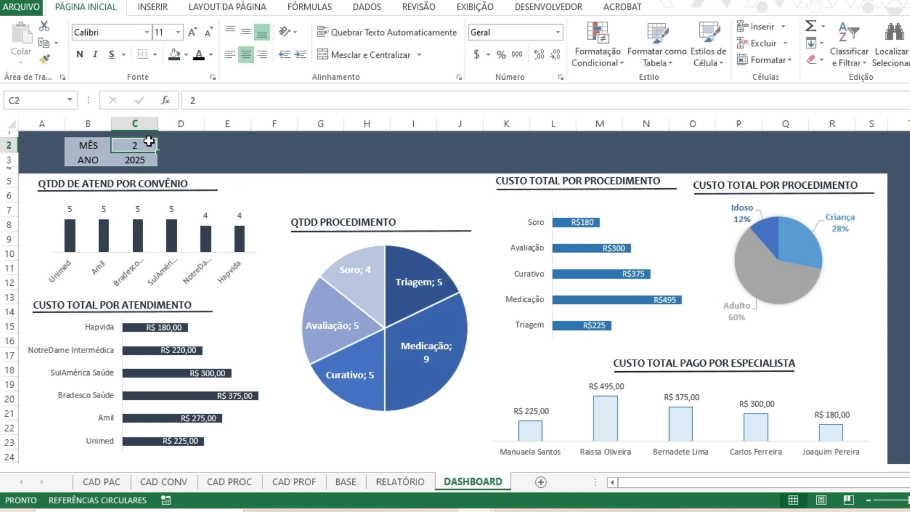
type("3")
key("Return")
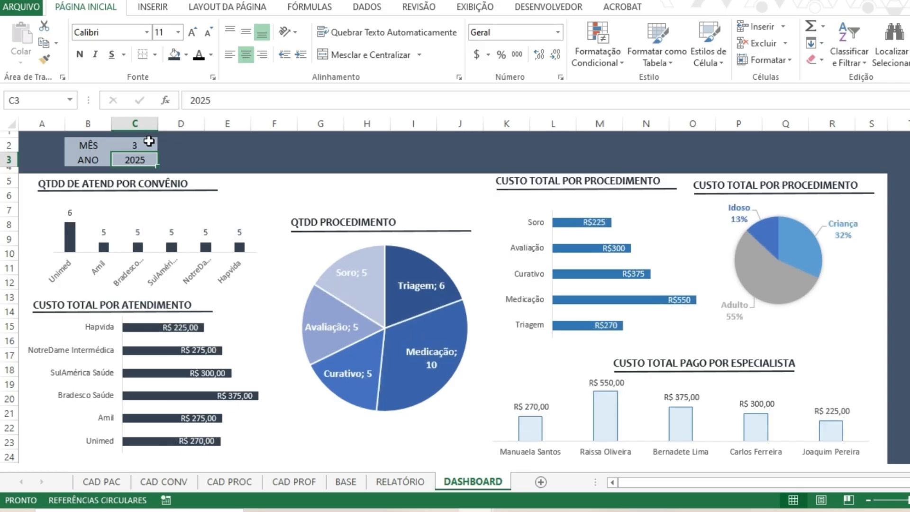
left_click(149, 141)
type("4")
key("Return")
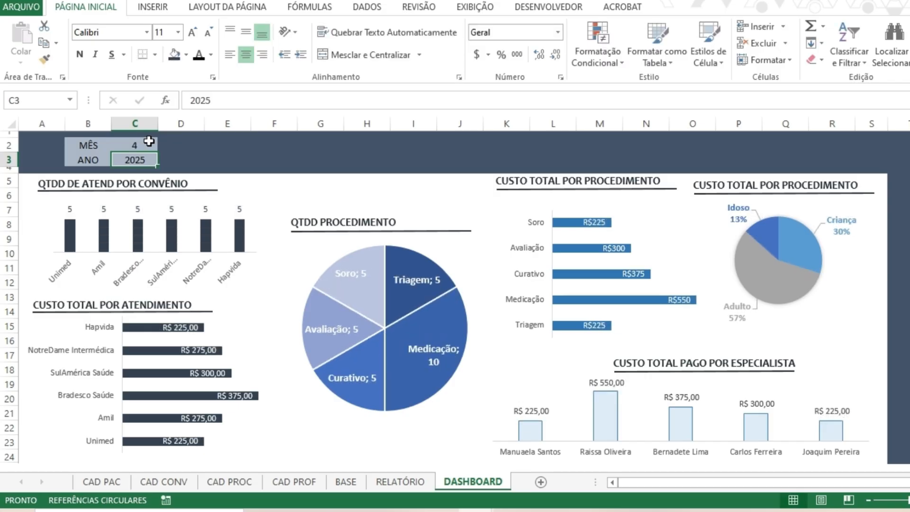
left_click(149, 141)
type("5")
key("Return")
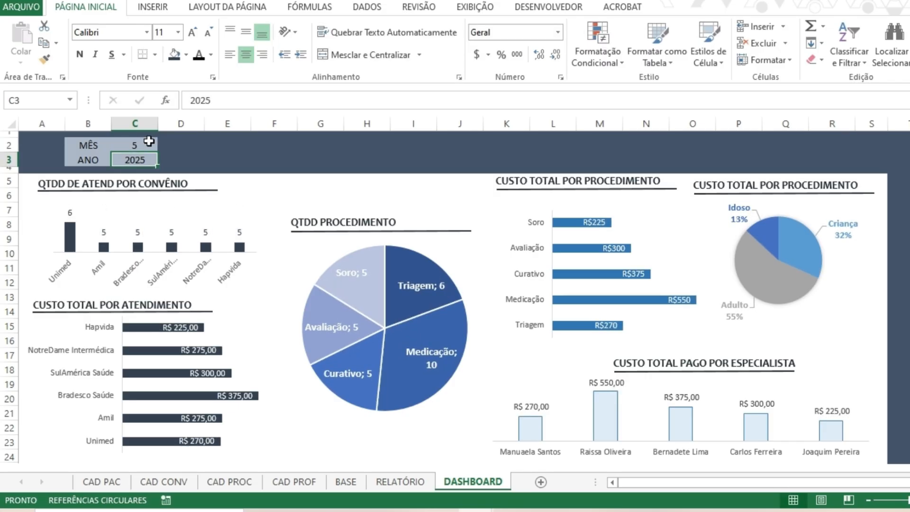
Check the 2025 charts month by month by setting the MÊS filter to 6, 7, 8 and 9 in turn.
left_click(148, 141)
type("6")
key("Return")
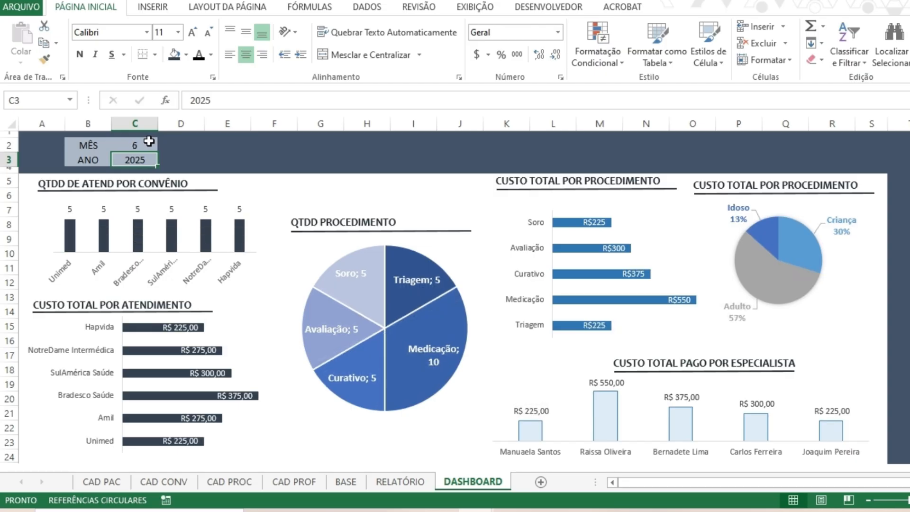
left_click(148, 141)
type("7")
key("Return")
left_click(148, 141)
type("8")
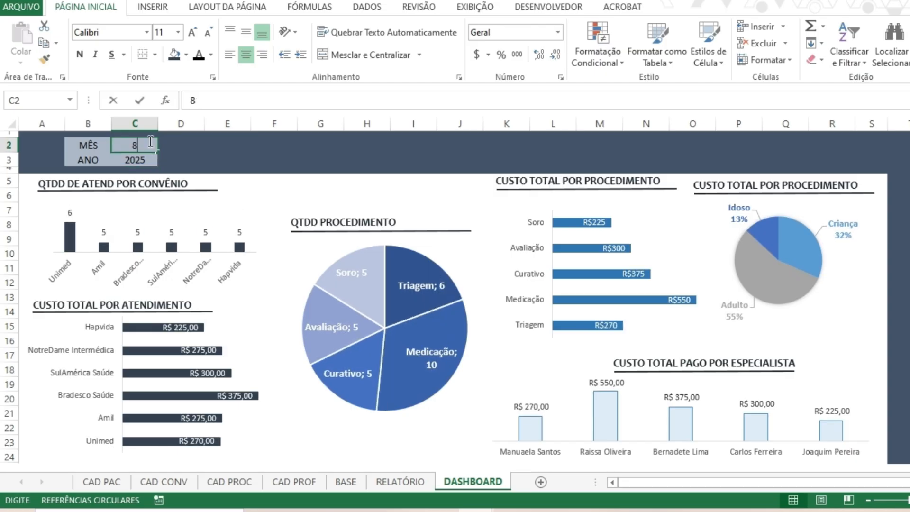
key("Return")
left_click(149, 141)
type("9")
key("Return")
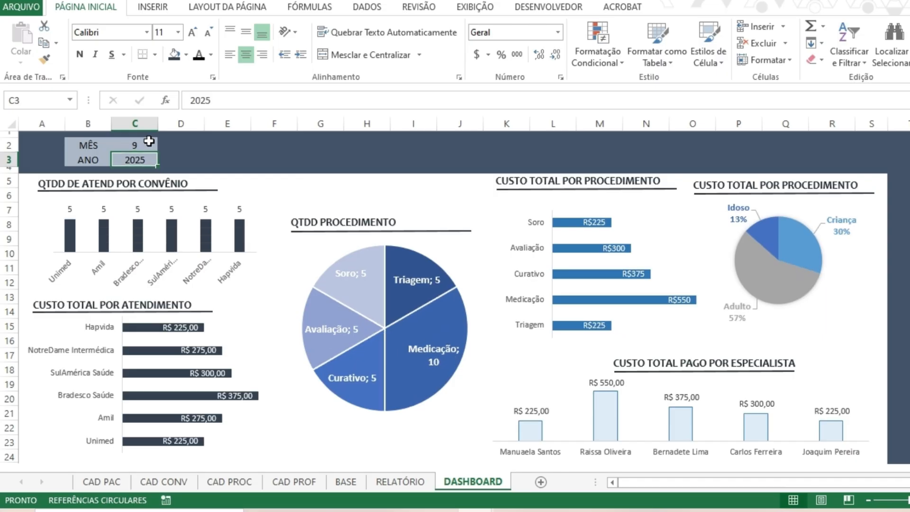
Check the last months of 2025 by setting the MÊS filter to 10, 11 and 12 in turn.
left_click(149, 141)
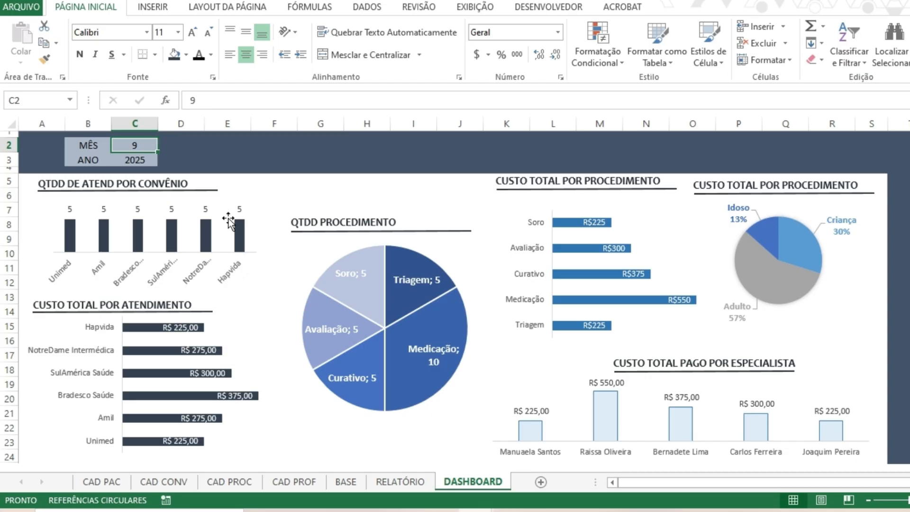
type("10")
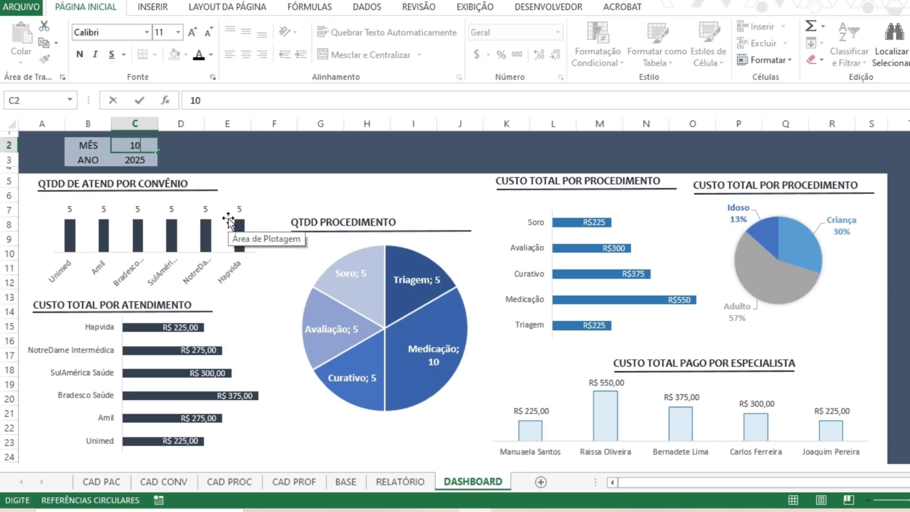
key("Return")
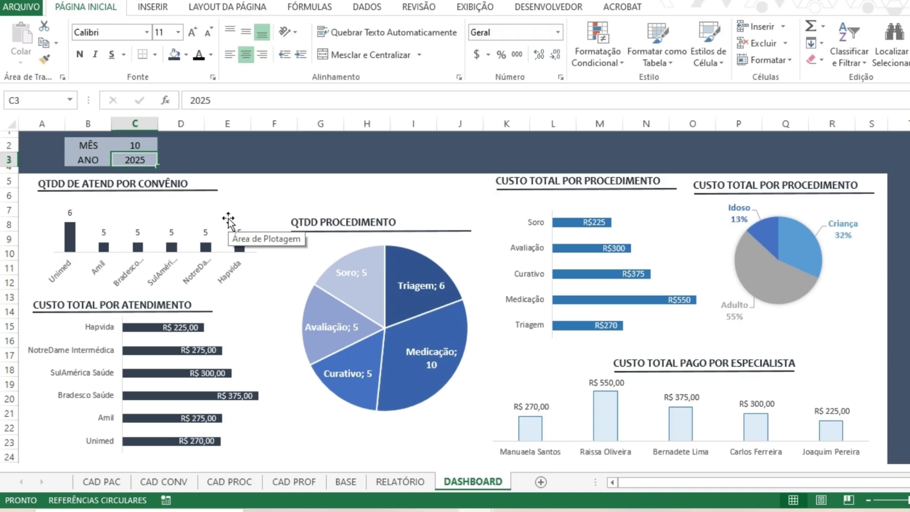
key("Up")
type("11")
key("Return")
key("Up")
type("12")
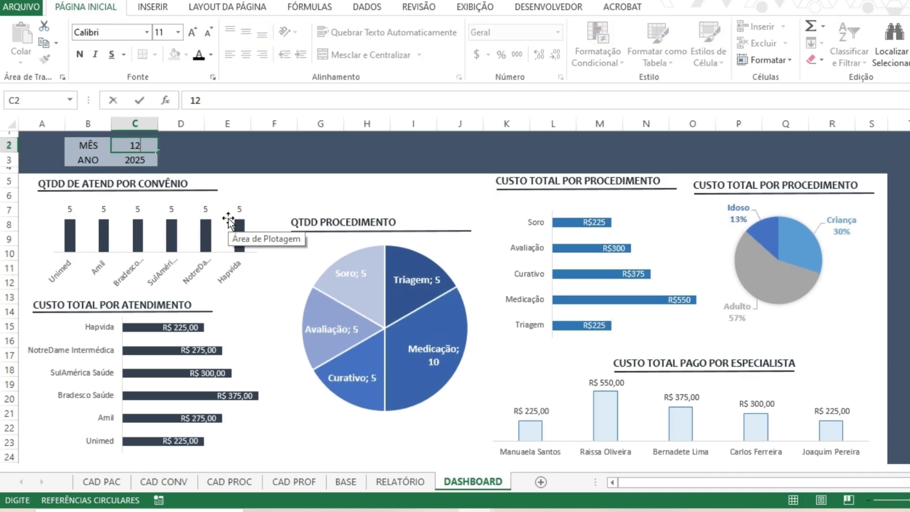
key("Return")
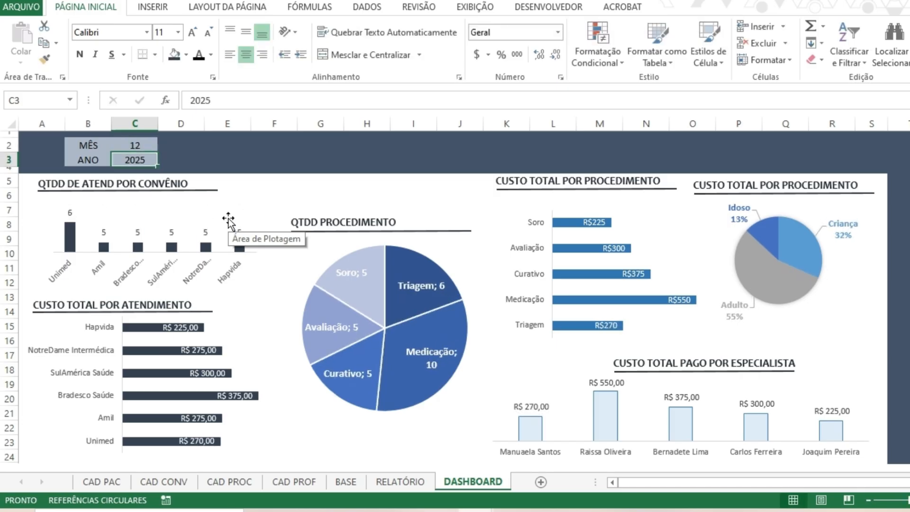
Set the dashboard filters to MÊS 1 and ANO 2026.
key("Up")
type("1")
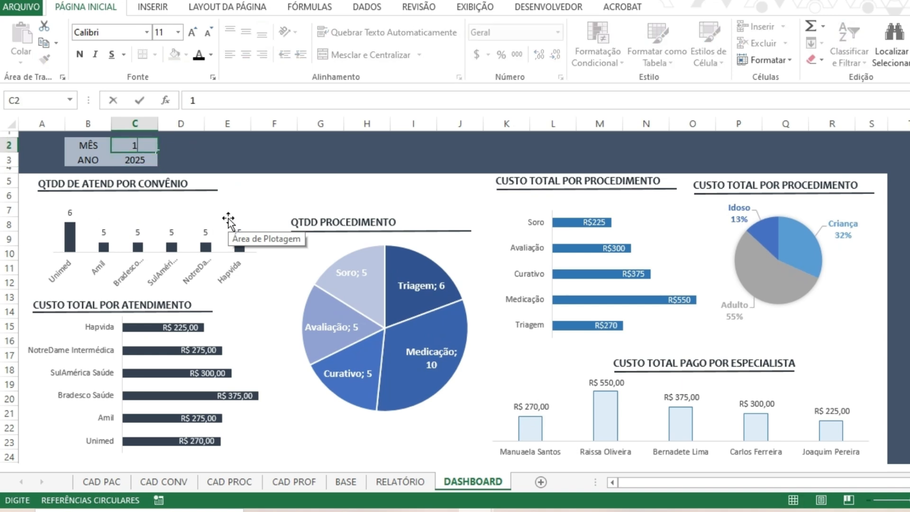
key("Return")
type("2026")
key("Return")
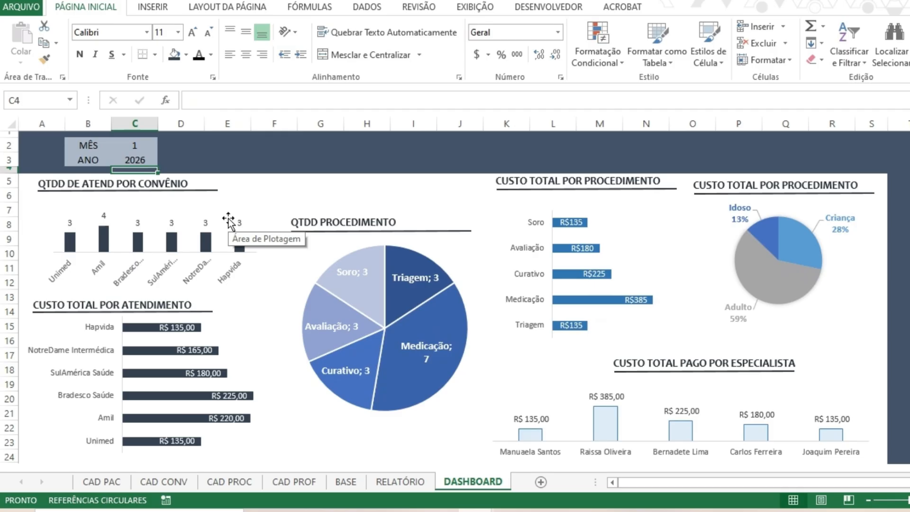
Check the 2026 charts month by month by setting the MÊS filter to 2, 3, 4 and 5 in turn.
key("Up")
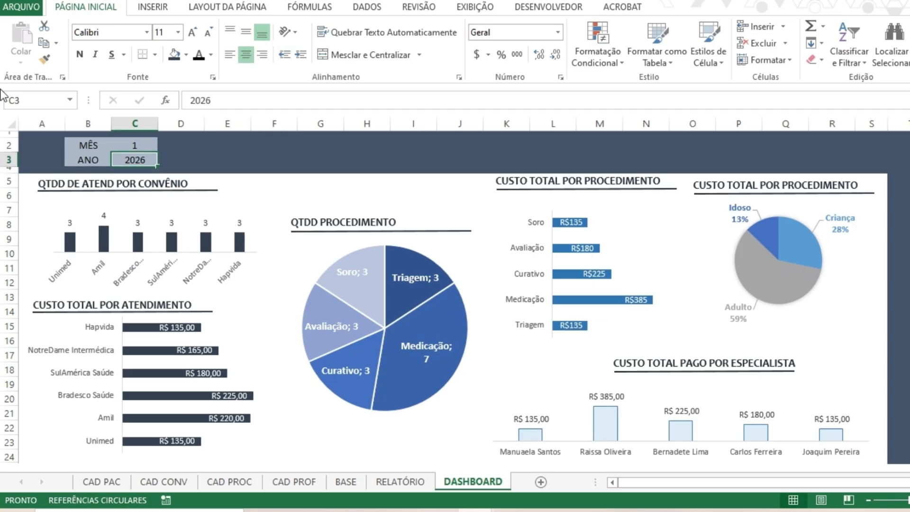
key("Up")
type("2")
key("Return")
key("Up")
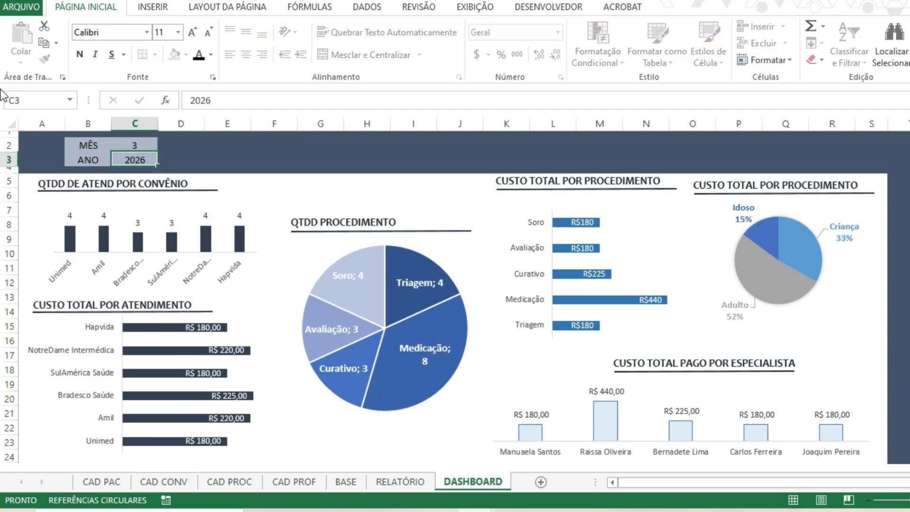
type("3")
key("Return")
key("Up")
type("4")
key("Return")
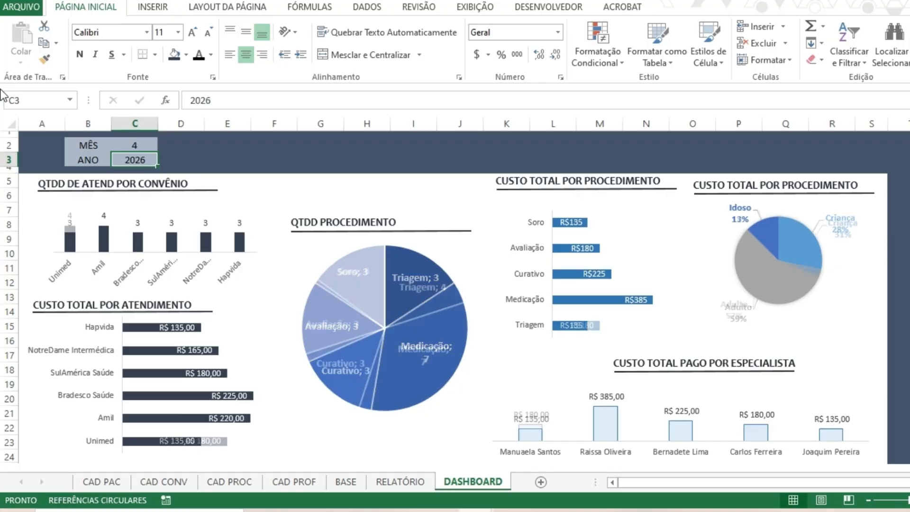
key("Up")
type("5")
key("Return")
Check the 2026 charts month by month by setting the MÊS filter to 6, 7, 8 and 9 in turn.
key("Up")
type("6")
key("Return")
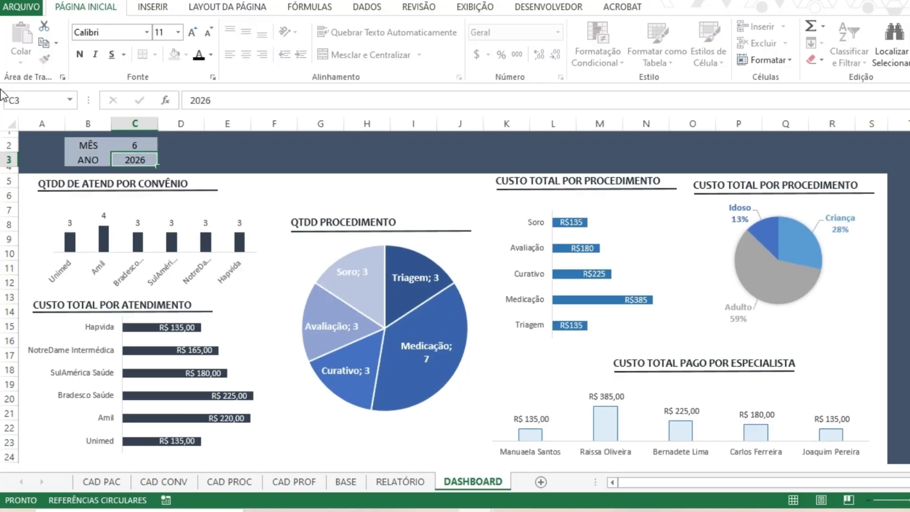
key("Up")
type("7")
key("Return")
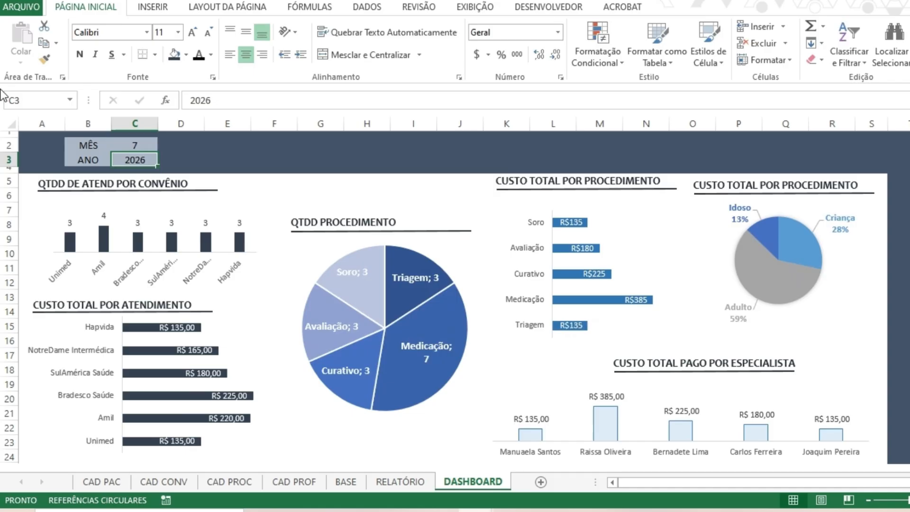
key("Up")
type("8")
key("Return")
key("Up")
type("9")
key("Return")
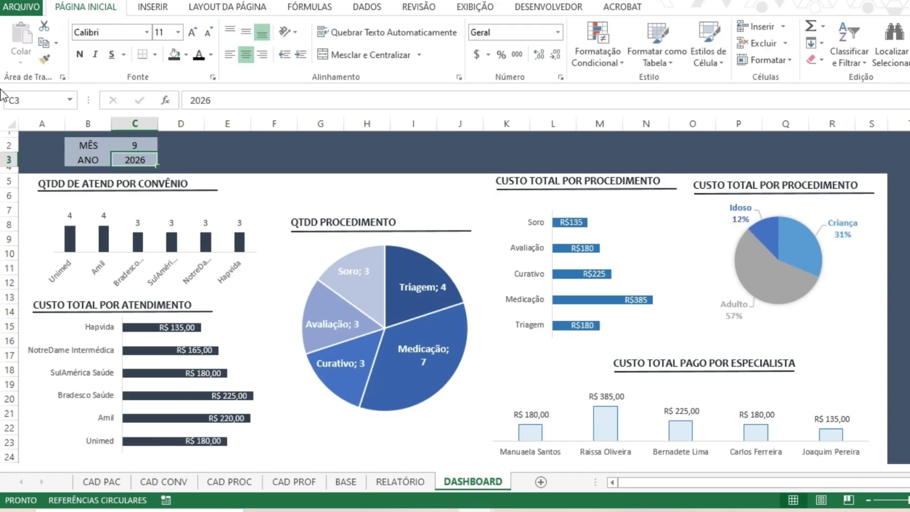
Check the last months of 2026 by setting the MÊS filter to 10, 11 and 12 in turn.
key("Up")
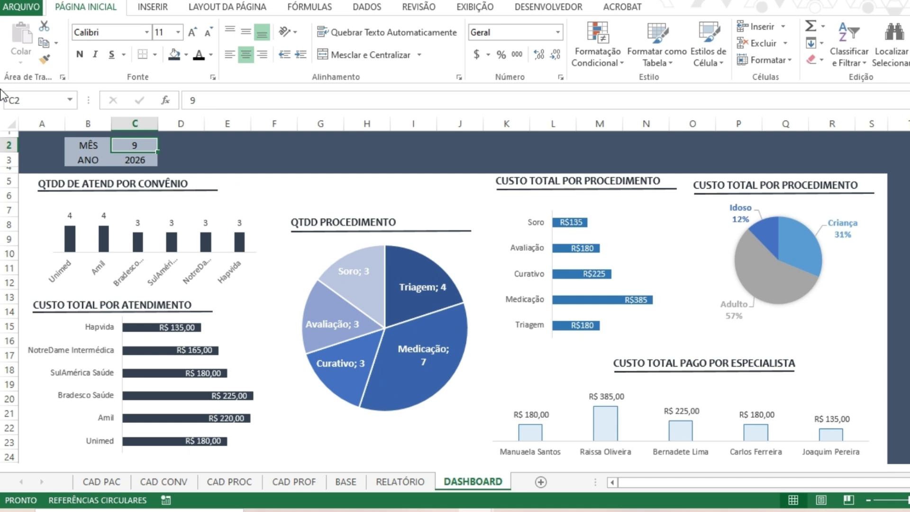
type("10")
key("Return")
key("Up")
type("11")
key("Return")
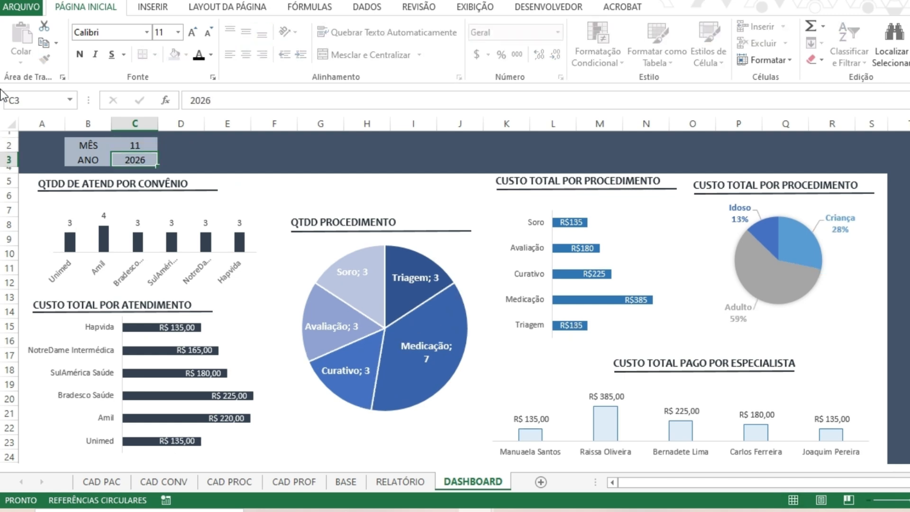
key("Up")
type("12")
key("Return")
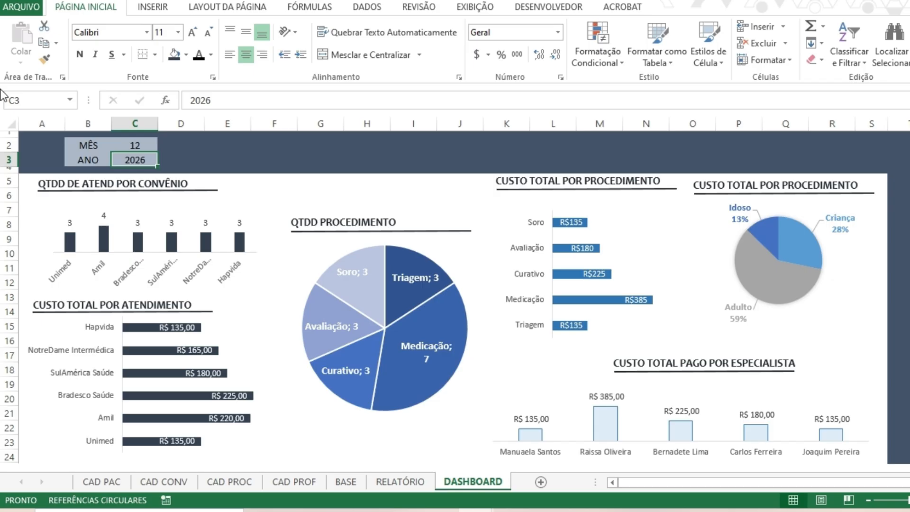
Return the MÊS filter to 1 and advance it to 2, keeping ANO at 2026.
key("Up")
type("1")
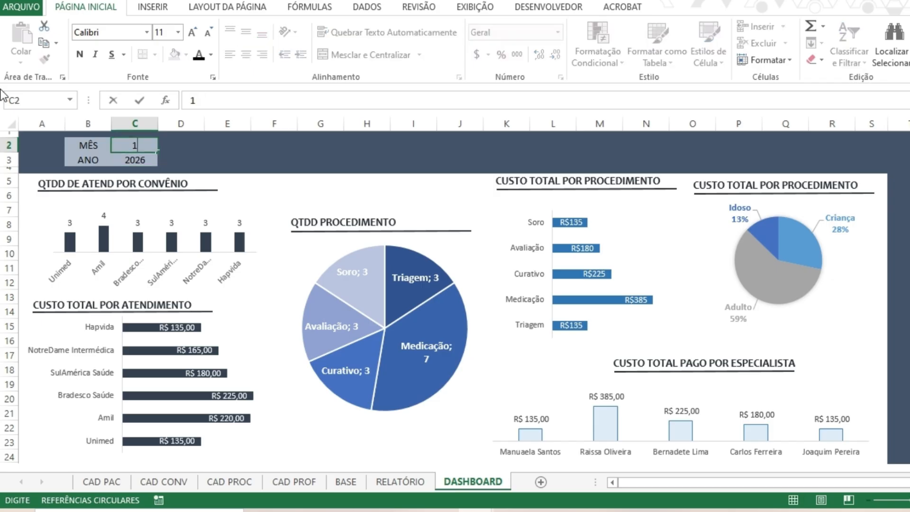
key("Return")
key("Up")
type("2")
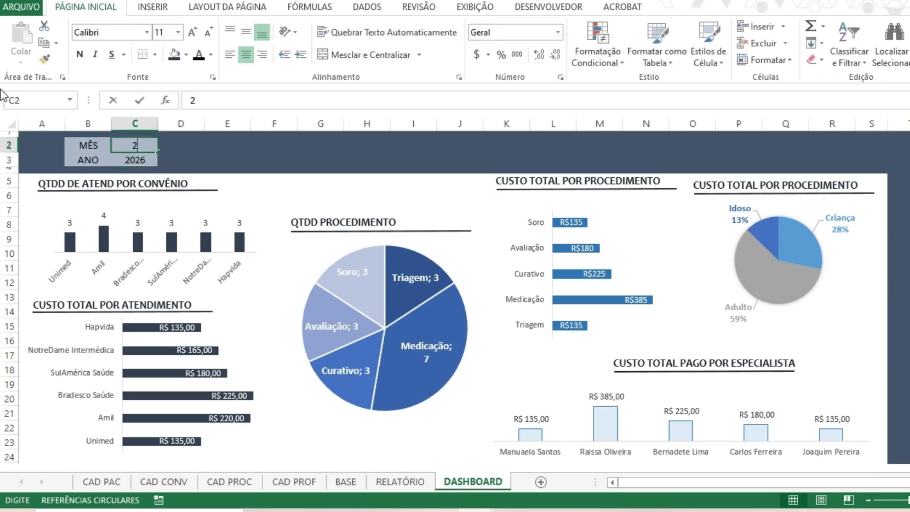
key("Return")
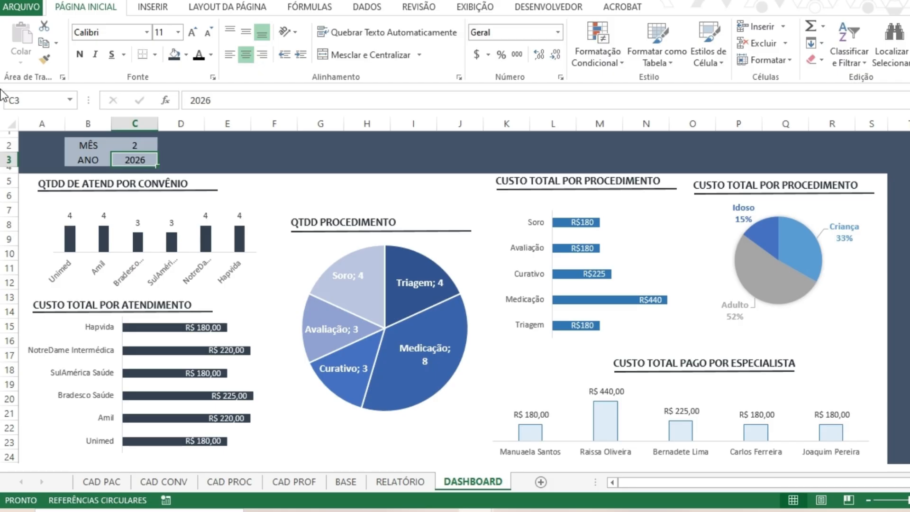